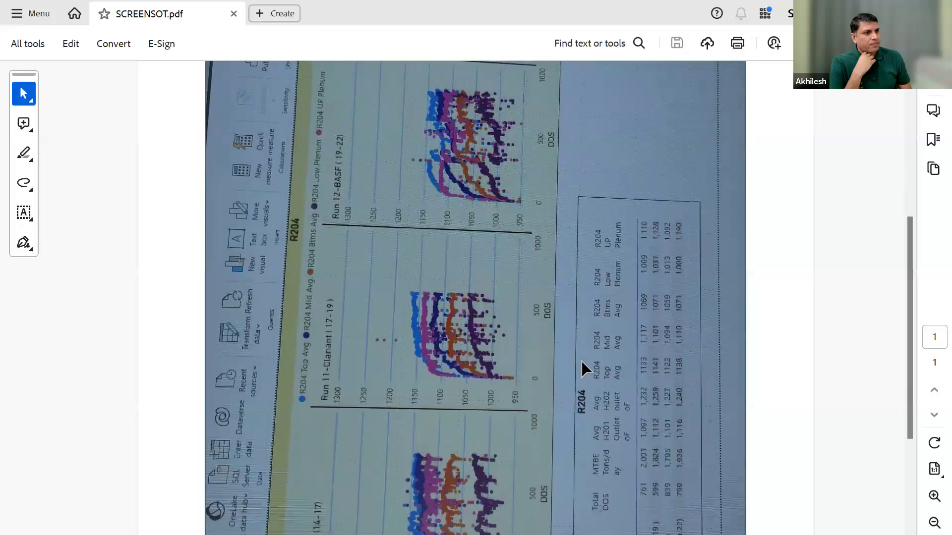
Rotate the PDF page view so that the R204 charts and table read upright.
{"action": "right_click", "coordinate": [502, 262]}
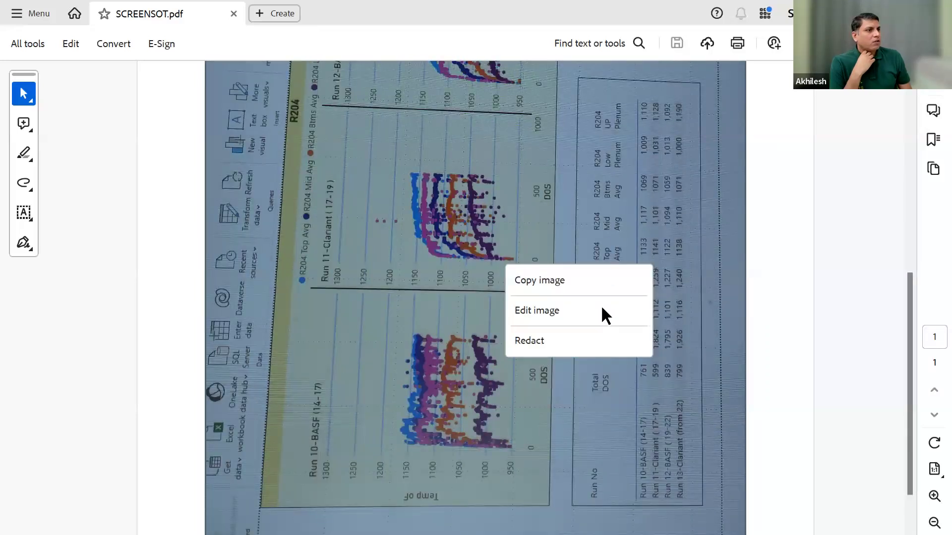
{"action": "left_click", "coordinate": [918, 443]}
{"action": "scroll", "coordinate": [374, 401], "scroll_direction": "up", "scroll_amount": 1}
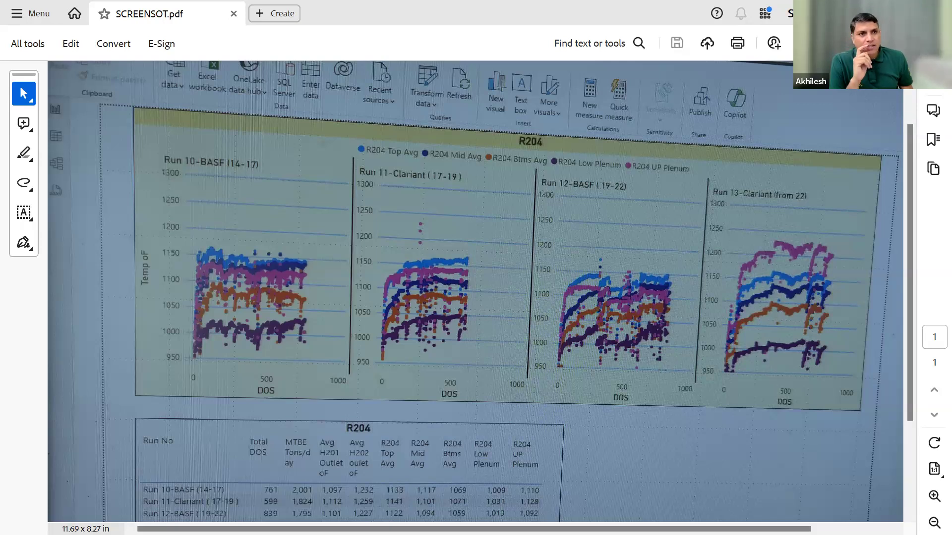
Switch to the Demo Dashboard report in Power BI Desktop and look through its HR, P&L and Overview pages.
{"action": "key", "text": "alt+Tab"}
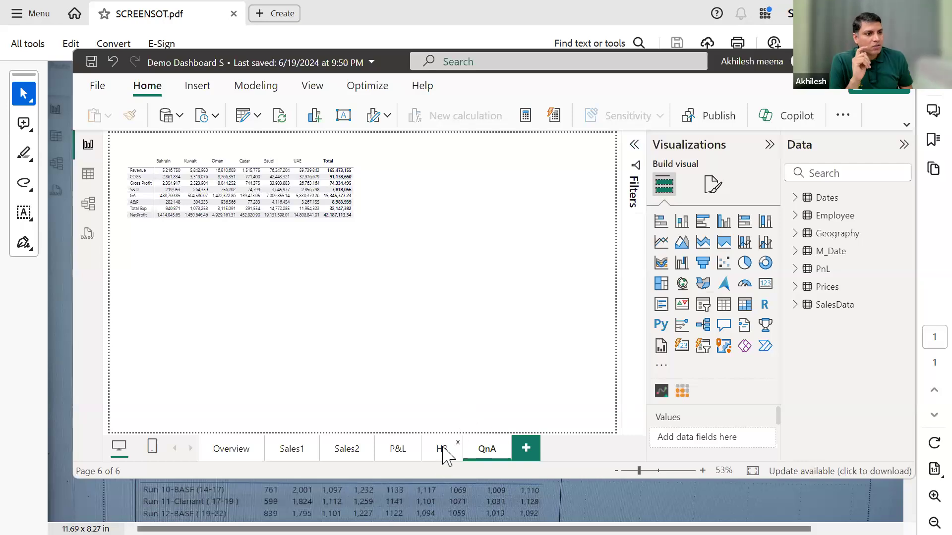
{"action": "left_click", "coordinate": [444, 449]}
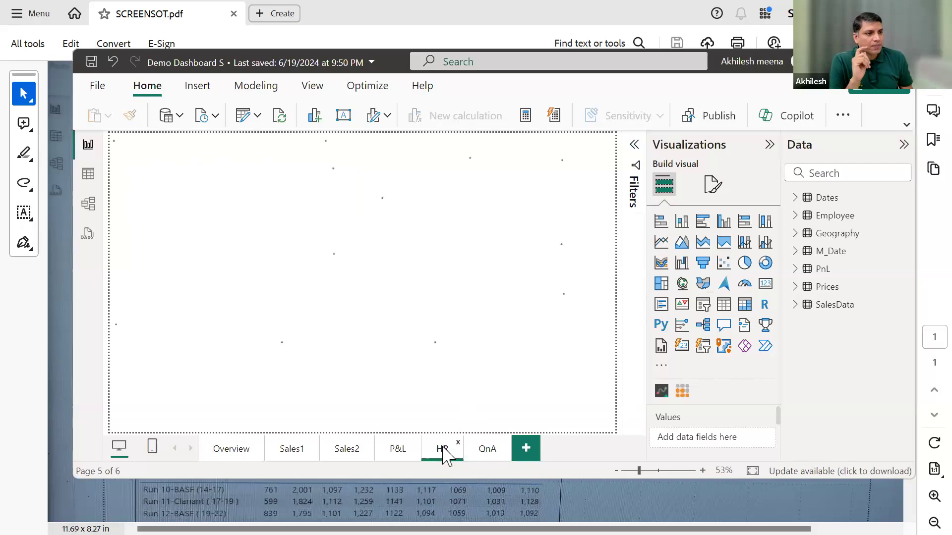
{"action": "left_click", "coordinate": [395, 448]}
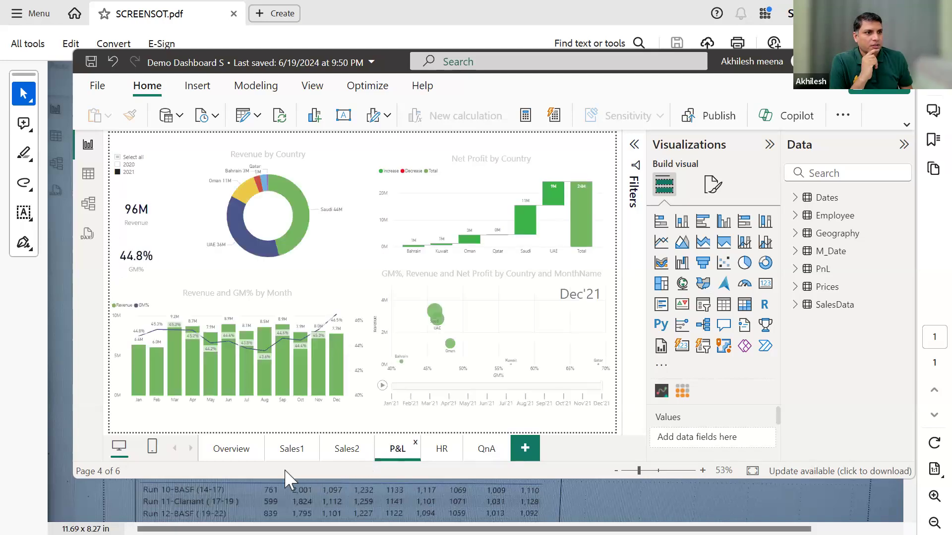
{"action": "left_click", "coordinate": [235, 451]}
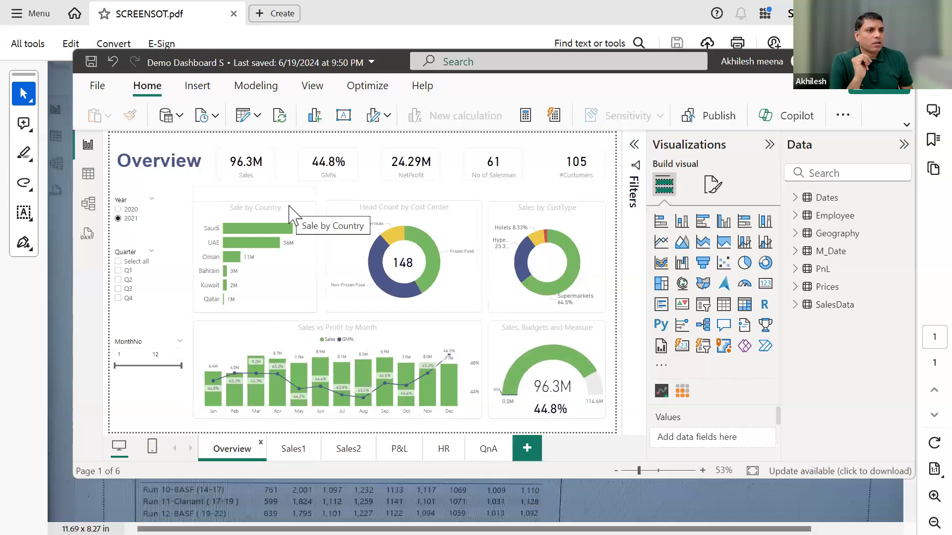
Copy the Sale by Country chart from the Overview page onto a new report page and maximize the window.
{"action": "left_click", "coordinate": [294, 216]}
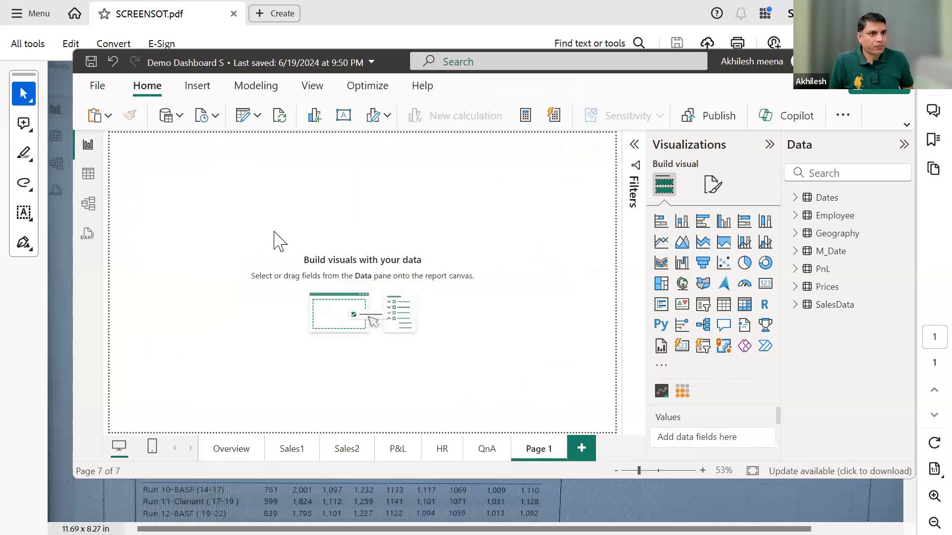
{"action": "key", "text": "ctrl+v"}
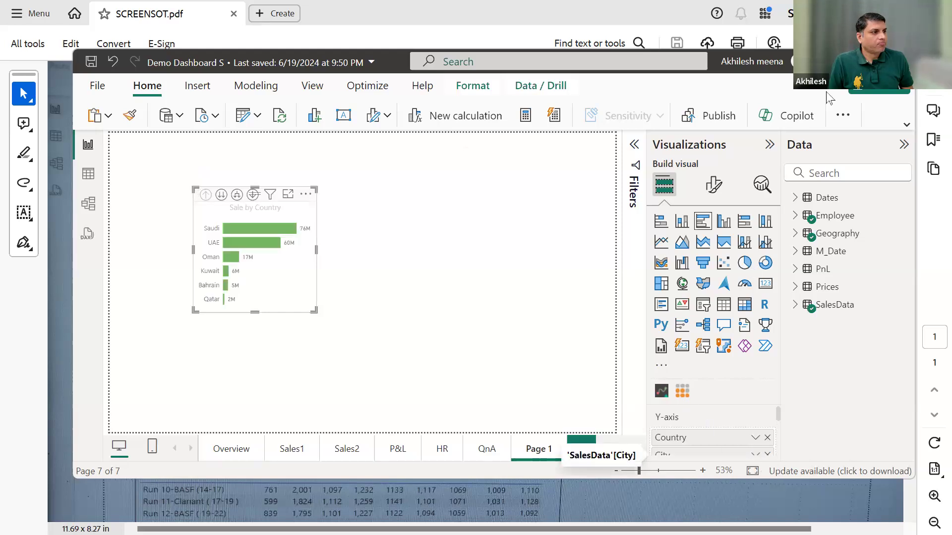
{"action": "left_click", "coordinate": [871, 61]}
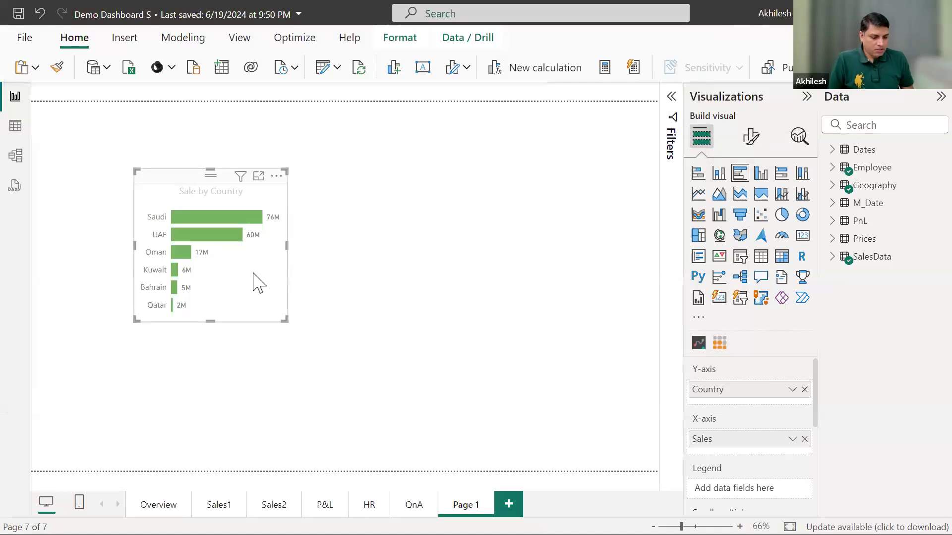
Remove the Head Count and #Customers fields from the tooltips of the copied Sale by Country chart.
{"action": "left_click", "coordinate": [837, 259]}
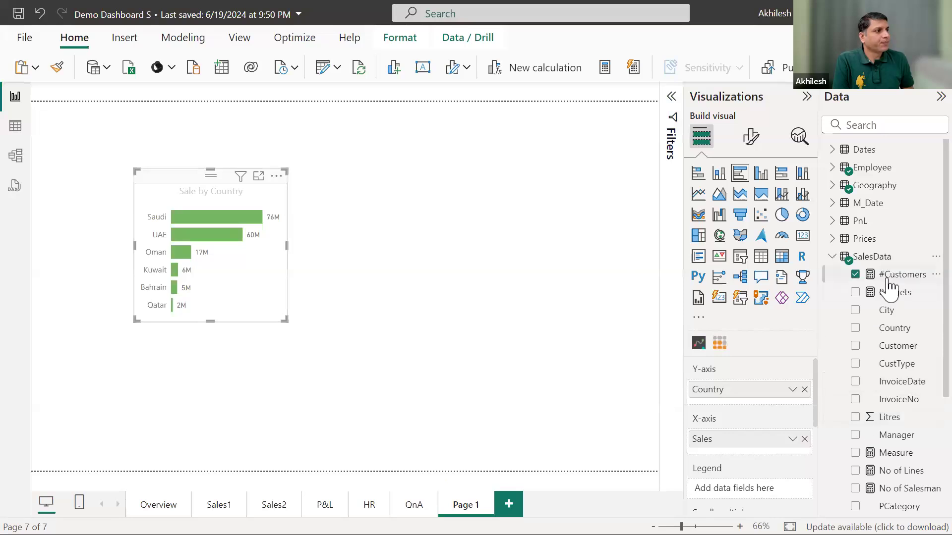
{"action": "scroll", "coordinate": [890, 287], "scroll_direction": "down", "scroll_amount": 5}
{"action": "scroll", "coordinate": [887, 330], "scroll_direction": "up", "scroll_amount": 5}
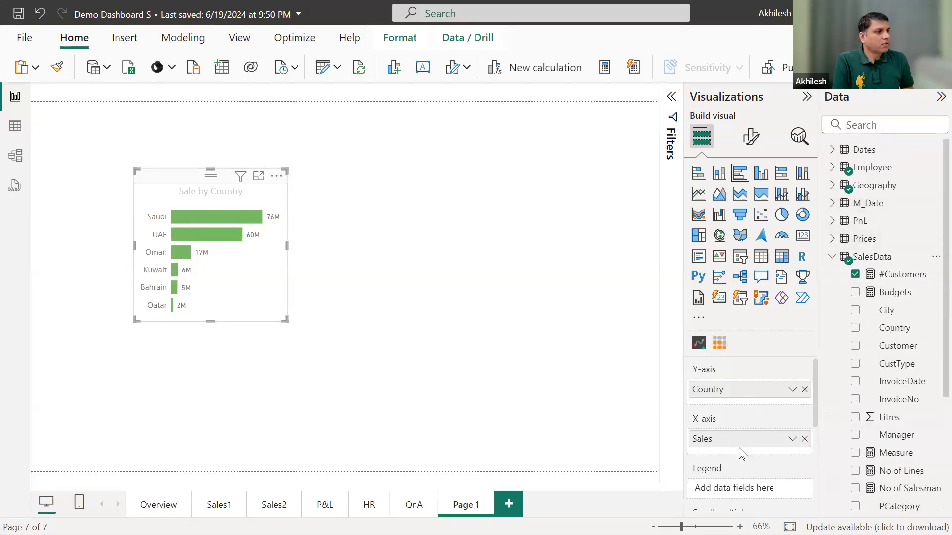
{"action": "scroll", "coordinate": [743, 454], "scroll_direction": "down", "scroll_amount": 5}
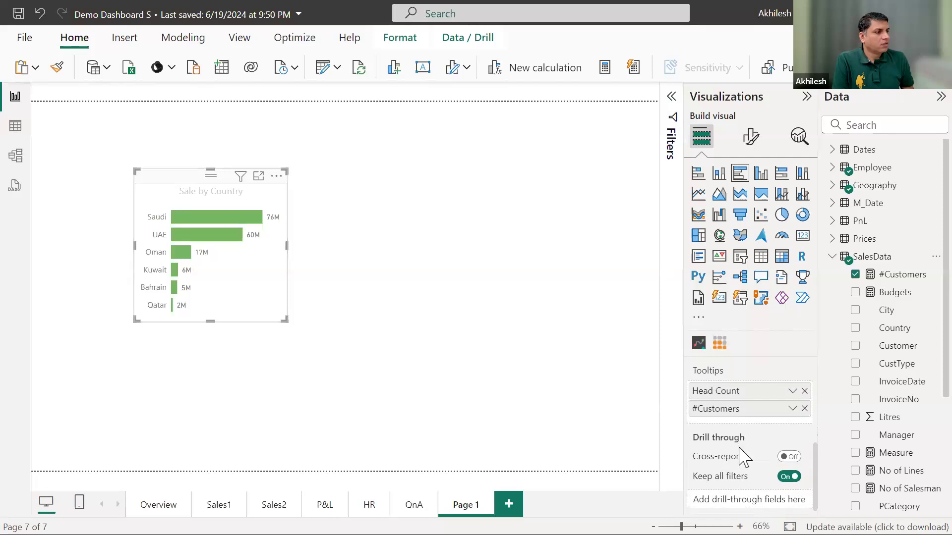
{"action": "left_click", "coordinate": [804, 391]}
{"action": "left_click", "coordinate": [804, 406]}
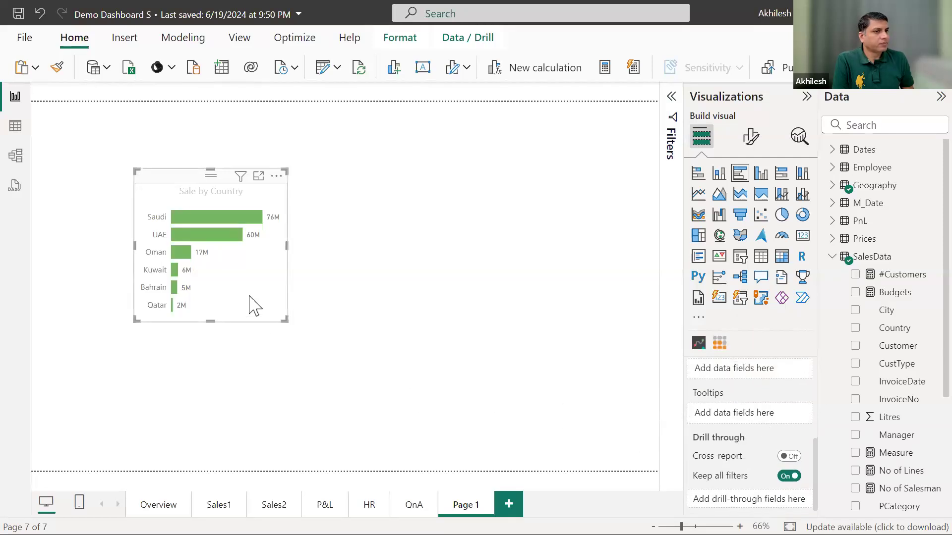
Convert the Sale by Country chart to a clustered column chart and turn on its Y-axis values.
{"action": "left_click", "coordinate": [761, 173]}
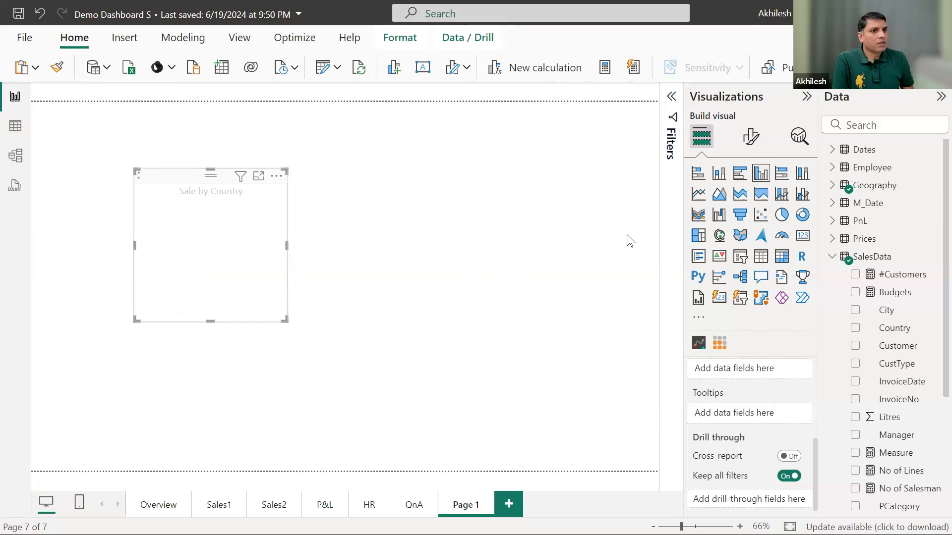
{"action": "left_click", "coordinate": [751, 141]}
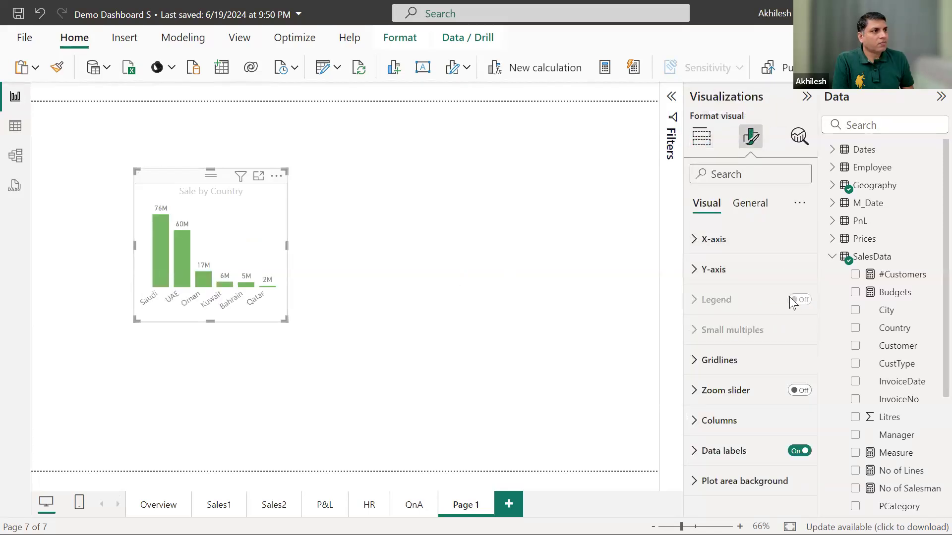
{"action": "left_click", "coordinate": [715, 248]}
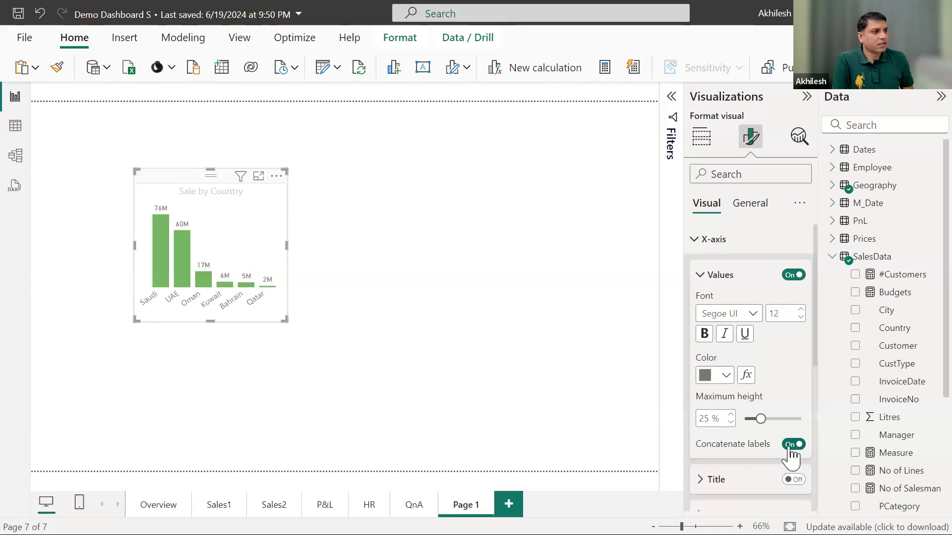
{"action": "scroll", "coordinate": [785, 466], "scroll_direction": "down", "scroll_amount": 3}
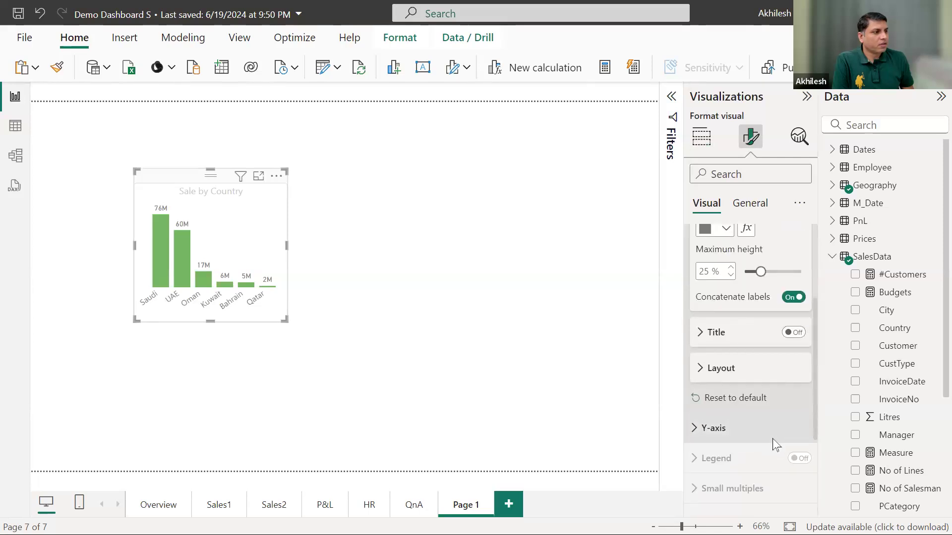
{"action": "scroll", "coordinate": [776, 445], "scroll_direction": "up", "scroll_amount": 3}
{"action": "left_click", "coordinate": [697, 244]}
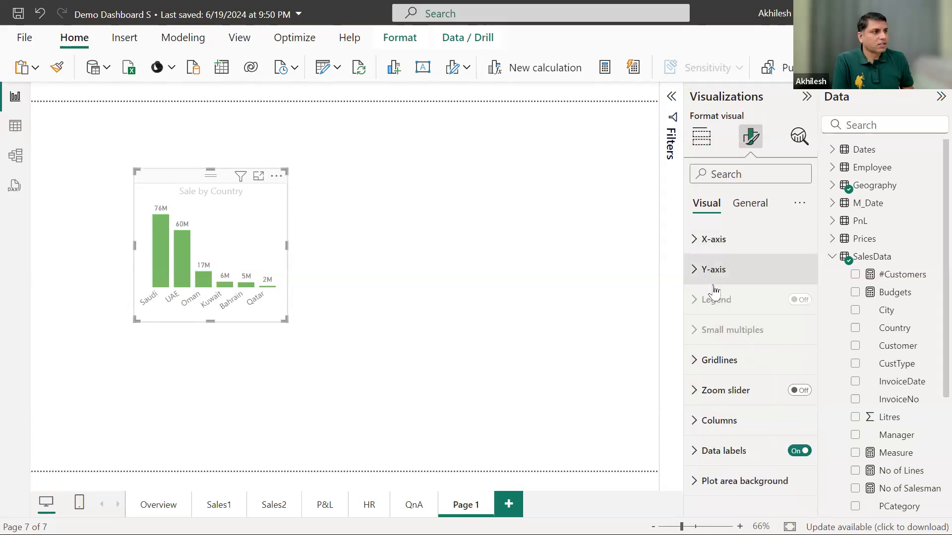
{"action": "left_click", "coordinate": [710, 270]}
{"action": "left_click", "coordinate": [793, 460]}
Enlarge the Sale by Country column chart in width and height until it fills most of the page.
{"action": "left_click_drag", "start_coordinate": [310, 319], "coordinate": [474, 277]}
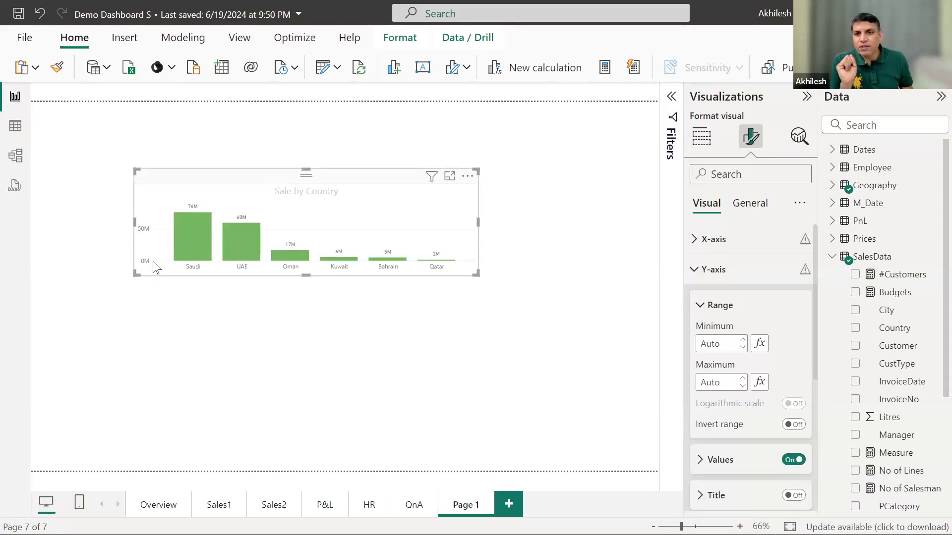
{"action": "left_click_drag", "start_coordinate": [305, 274], "coordinate": [315, 459]}
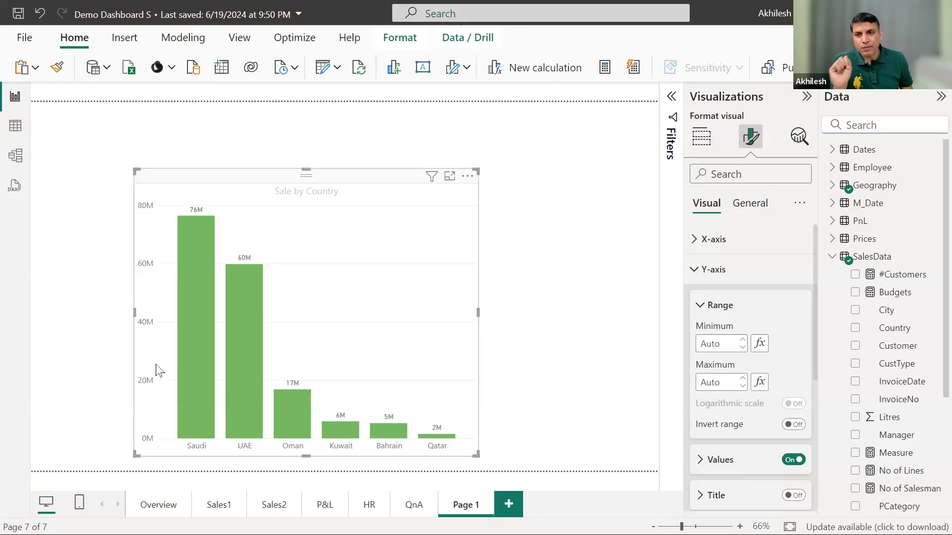
{"action": "left_click_drag", "start_coordinate": [307, 169], "coordinate": [340, 128]}
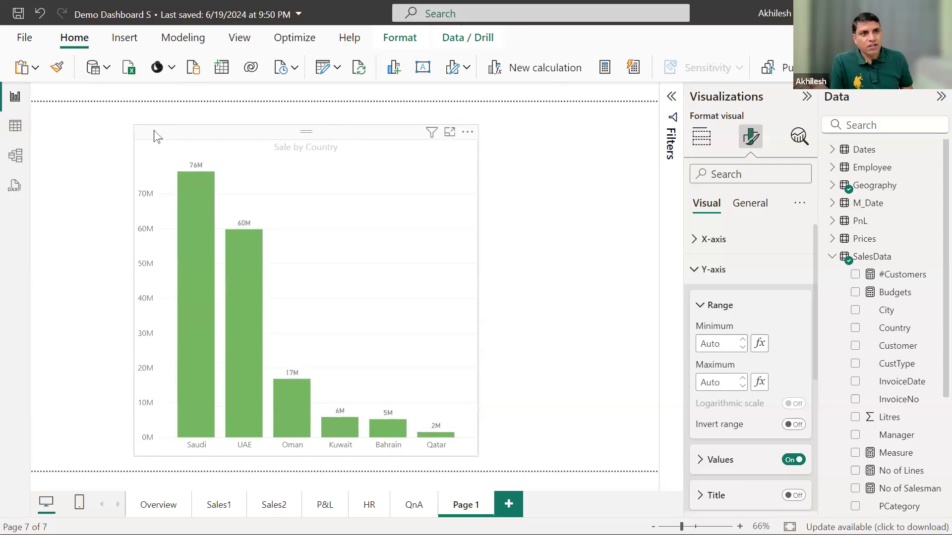
{"action": "left_click_drag", "start_coordinate": [135, 125], "coordinate": [38, 120]}
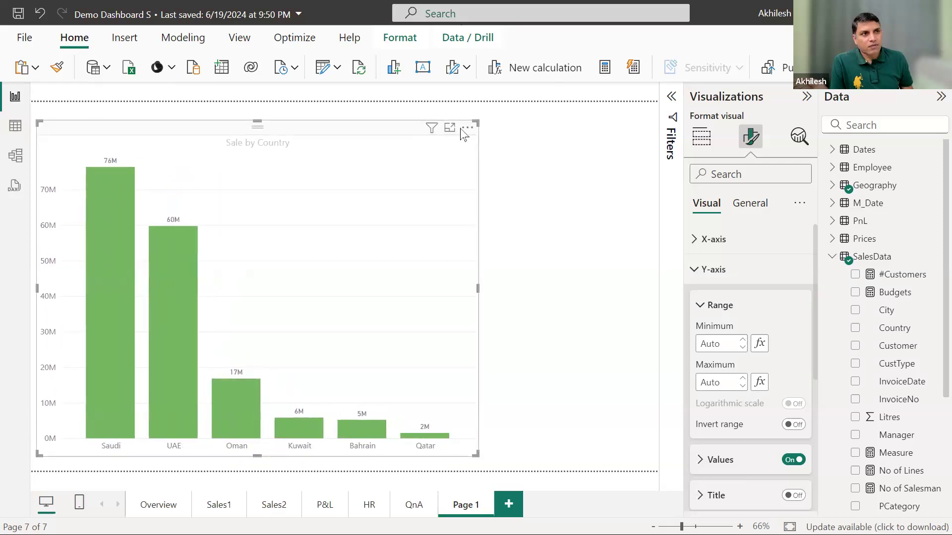
{"action": "left_click_drag", "start_coordinate": [477, 122], "coordinate": [638, 114]}
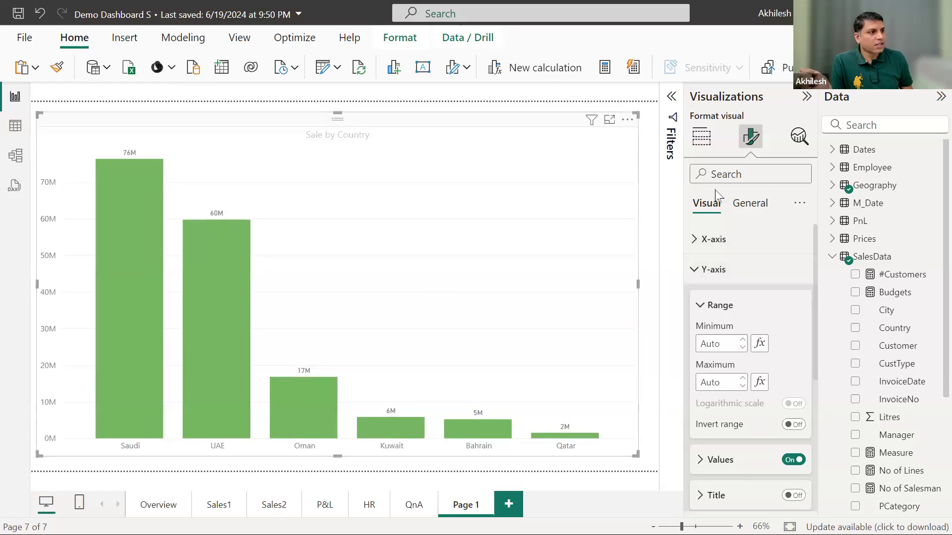
Try splitting the column chart into small multiples by CustType, widen it slightly, and remove the field again.
{"action": "left_click", "coordinate": [701, 136]}
{"action": "scroll", "coordinate": [736, 449], "scroll_direction": "down", "scroll_amount": 3}
{"action": "scroll", "coordinate": [732, 456], "scroll_direction": "up", "scroll_amount": 2}
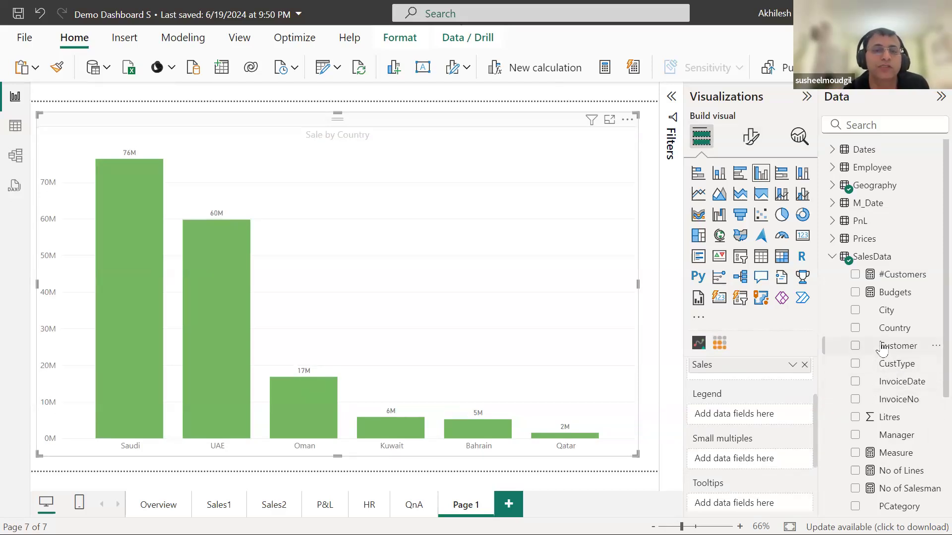
{"action": "left_click_drag", "start_coordinate": [897, 365], "coordinate": [739, 459]}
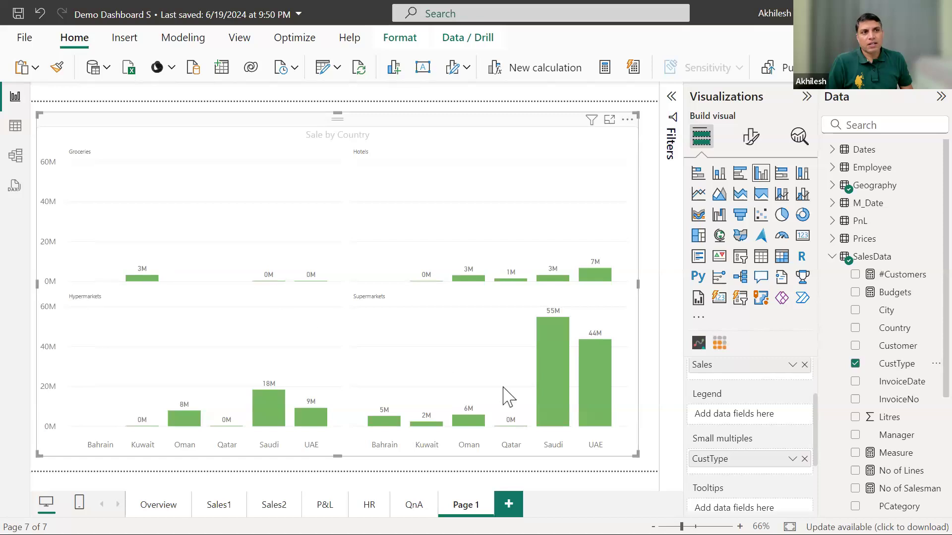
{"action": "mouse_move", "coordinate": [636, 455]}
{"action": "left_mouse_down"}
{"action": "mouse_move", "coordinate": [653, 463]}
{"action": "mouse_move", "coordinate": [607, 395]}
{"action": "mouse_move", "coordinate": [501, 292]}
{"action": "mouse_move", "coordinate": [649, 458]}
{"action": "left_mouse_up"}
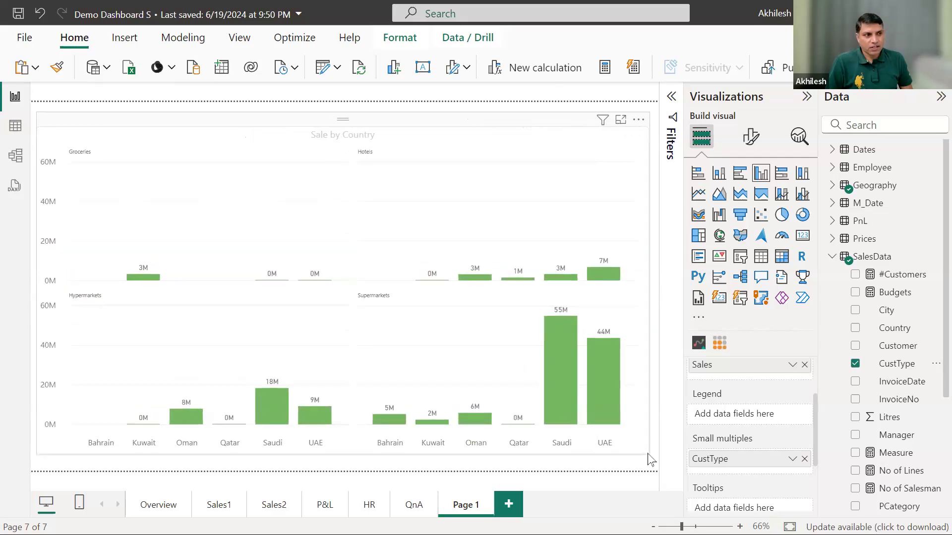
{"action": "left_click", "coordinate": [805, 459]}
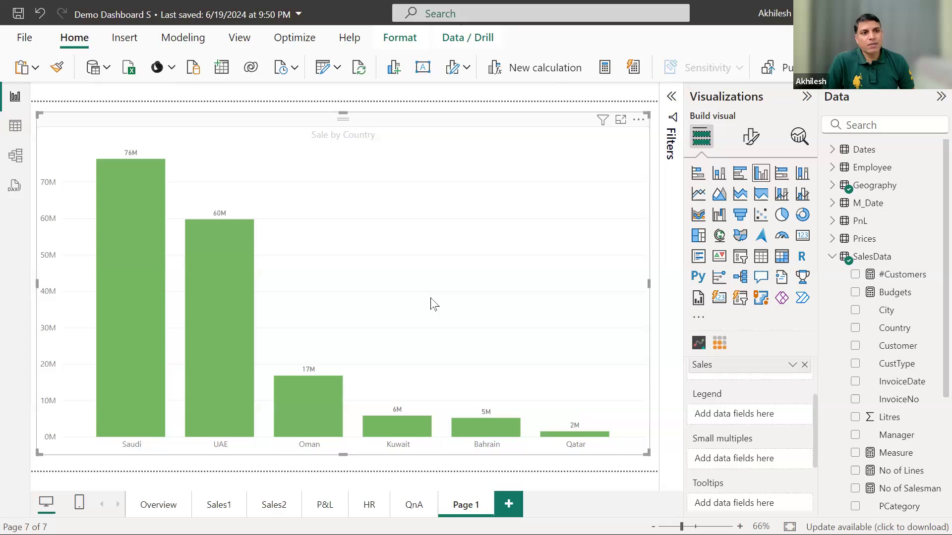
Shorten the column chart to roughly the upper half of the page and add a constant line with the value 30000000.
{"action": "left_click_drag", "start_coordinate": [343, 455], "coordinate": [347, 320]}
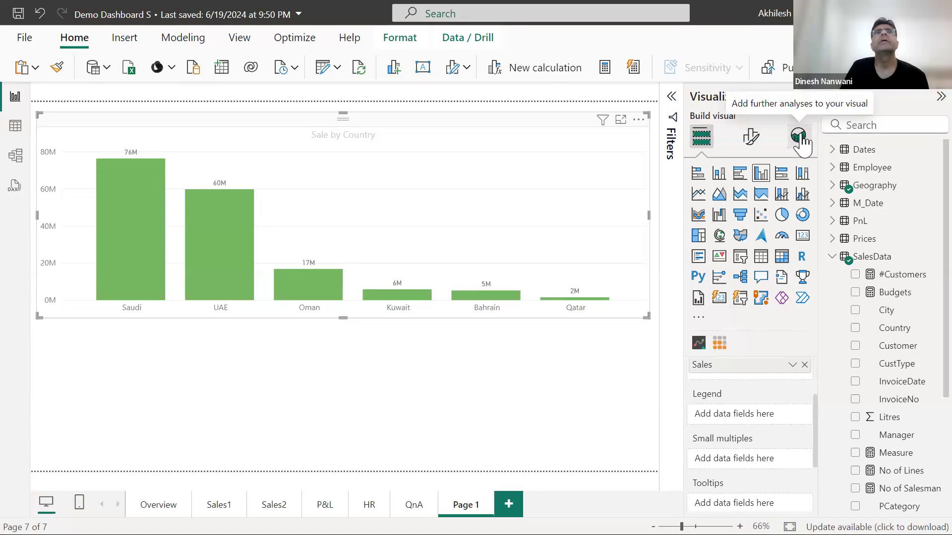
{"action": "left_click", "coordinate": [800, 139]}
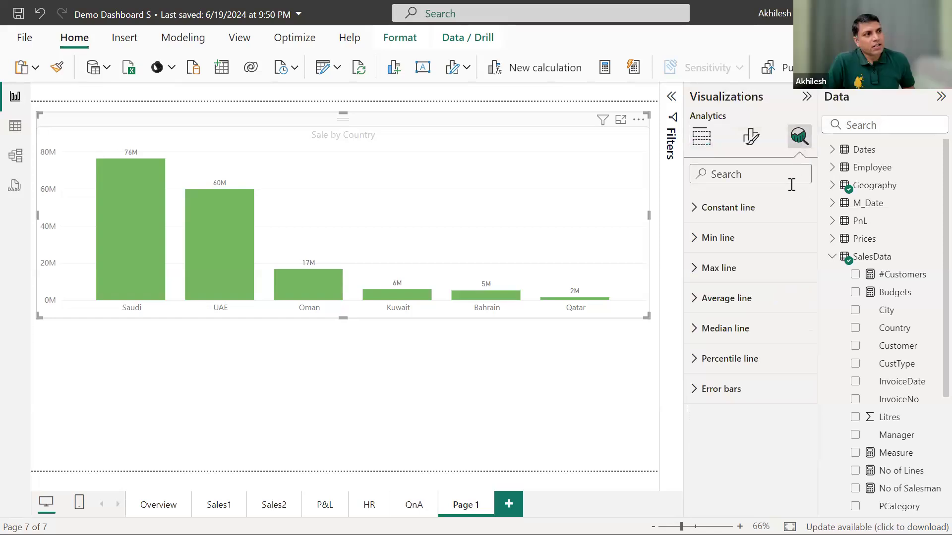
{"action": "left_click", "coordinate": [699, 211]}
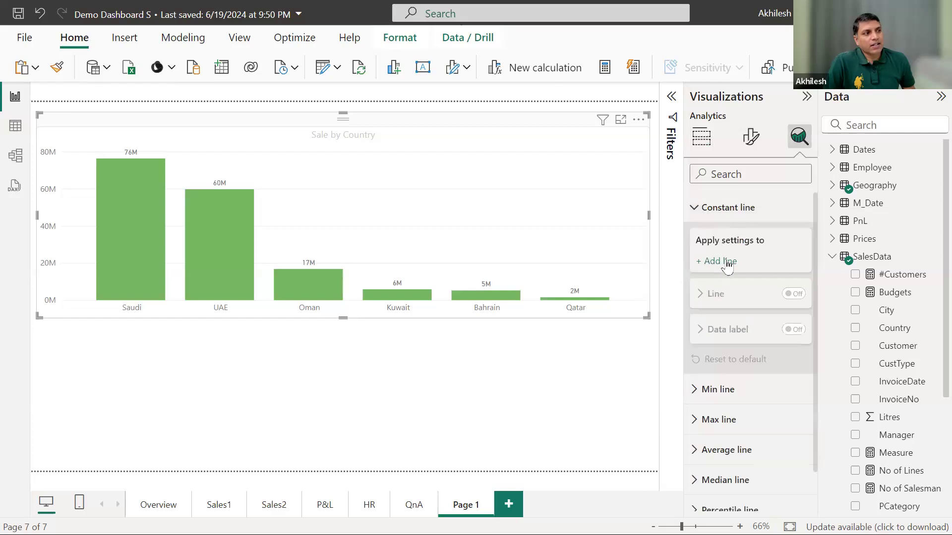
{"action": "left_click", "coordinate": [721, 261]}
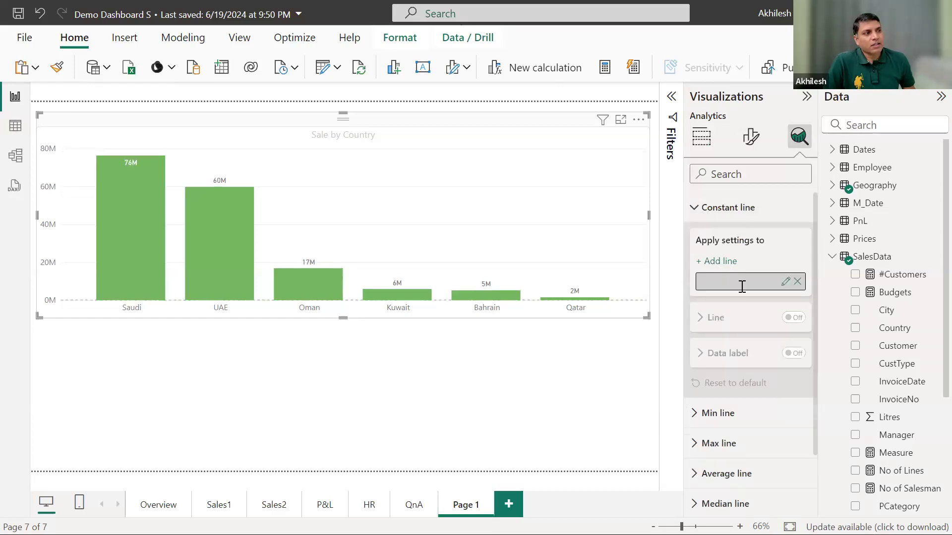
{"action": "double_click", "coordinate": [720, 358]}
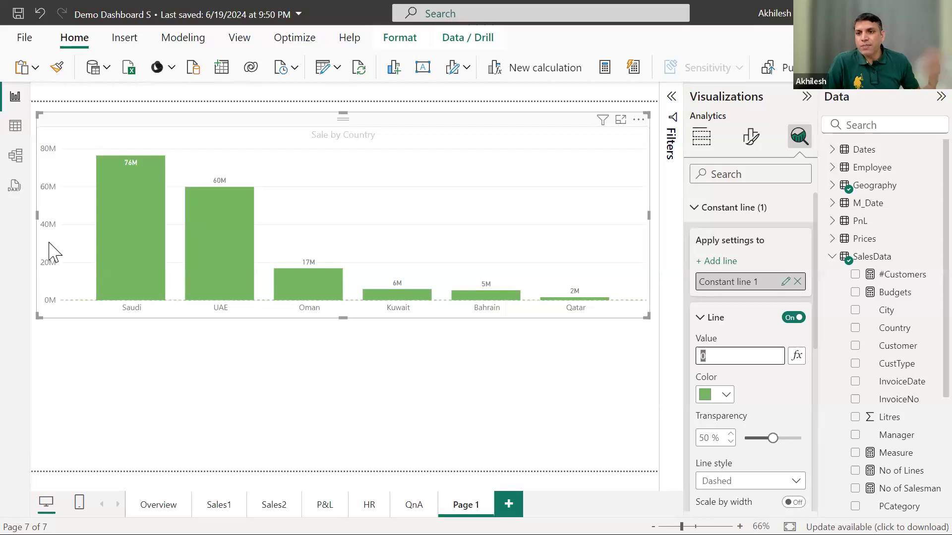
{"action": "type", "text": "300000"}
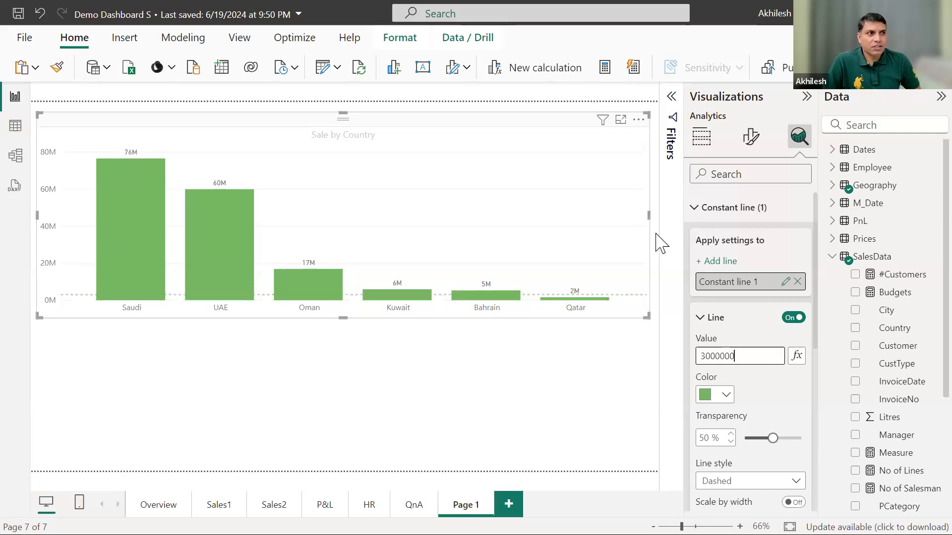
{"action": "type", "text": "0"}
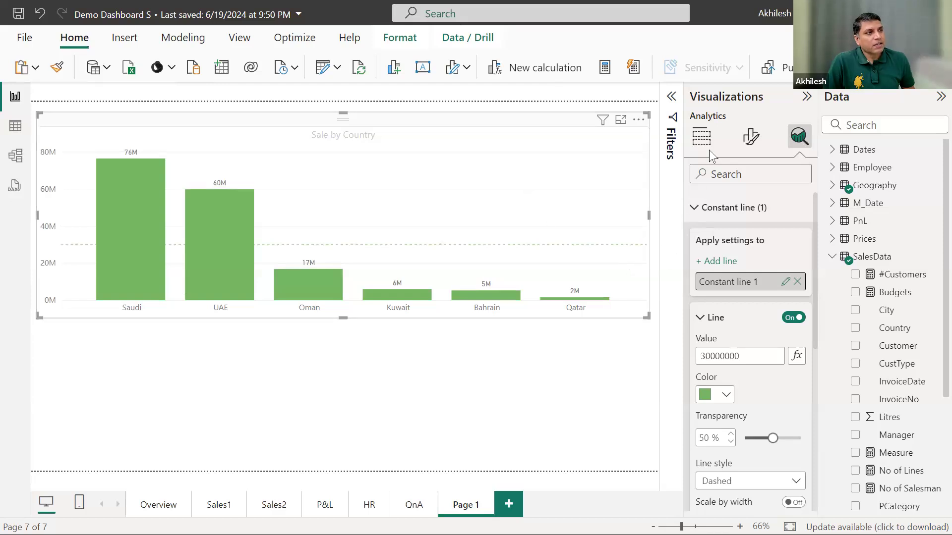
Turn off the Y-axis values of the Sale by Country chart and review the constant line's formatting settings.
{"action": "left_click", "coordinate": [750, 144]}
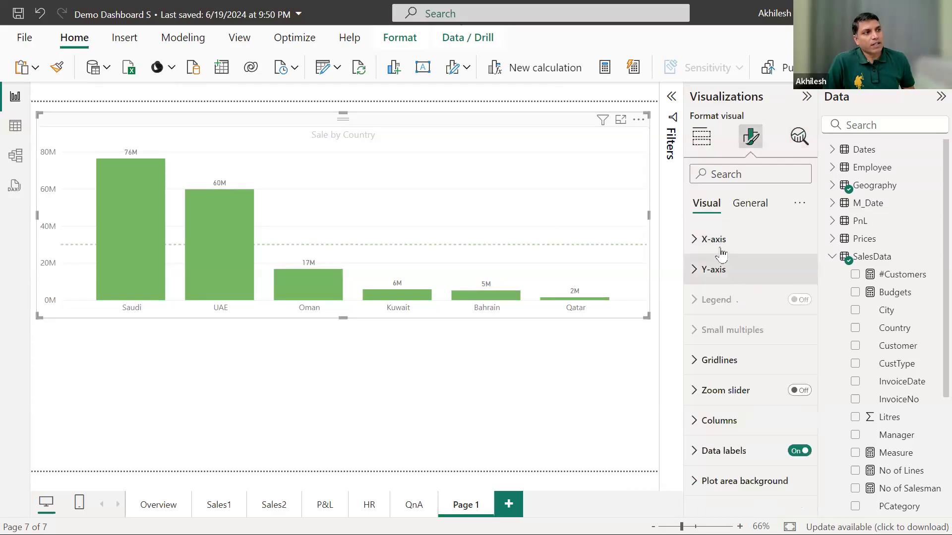
{"action": "left_click", "coordinate": [714, 269]}
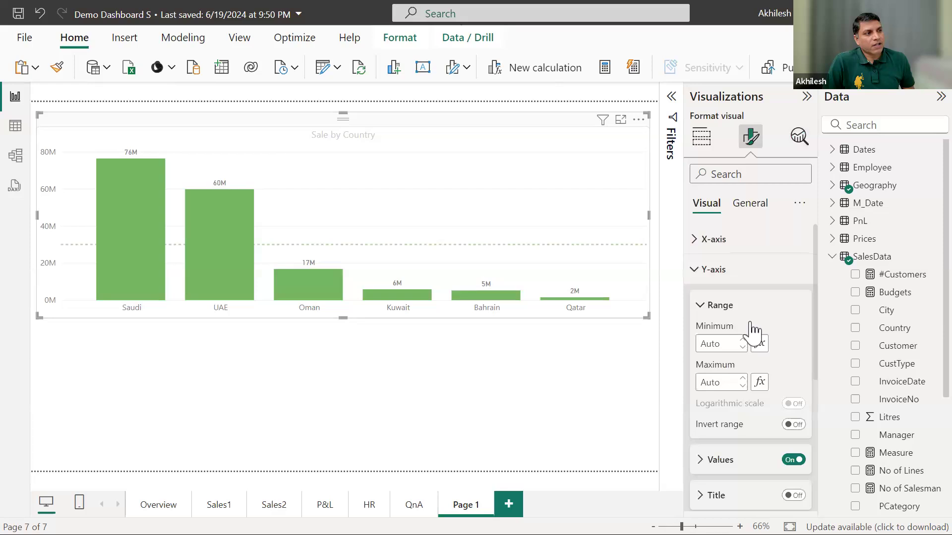
{"action": "left_click", "coordinate": [793, 460]}
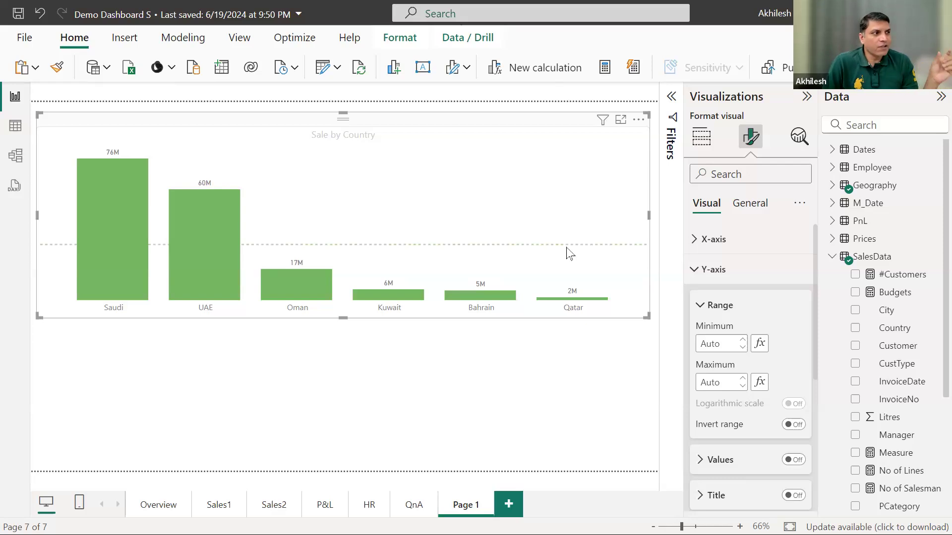
{"action": "left_click", "coordinate": [799, 135]}
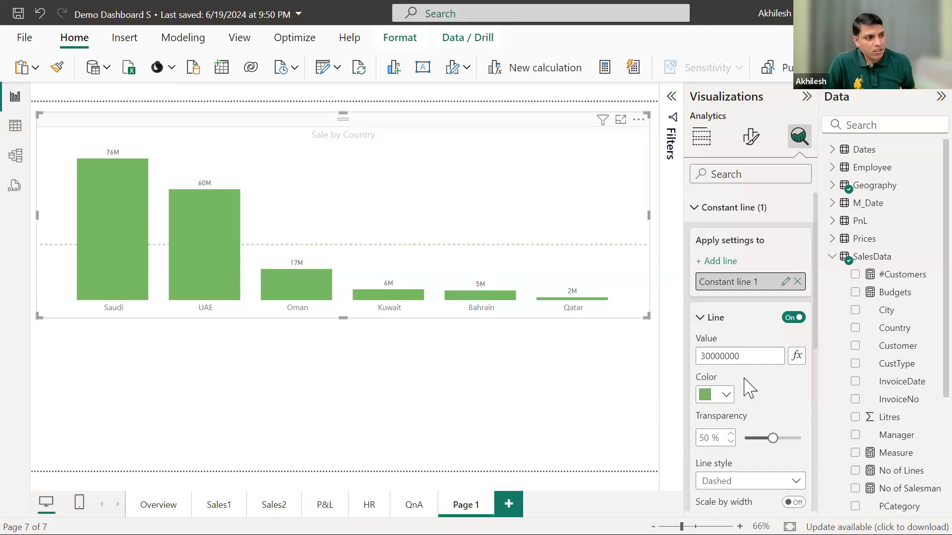
{"action": "scroll", "coordinate": [750, 392], "scroll_direction": "down", "scroll_amount": 3}
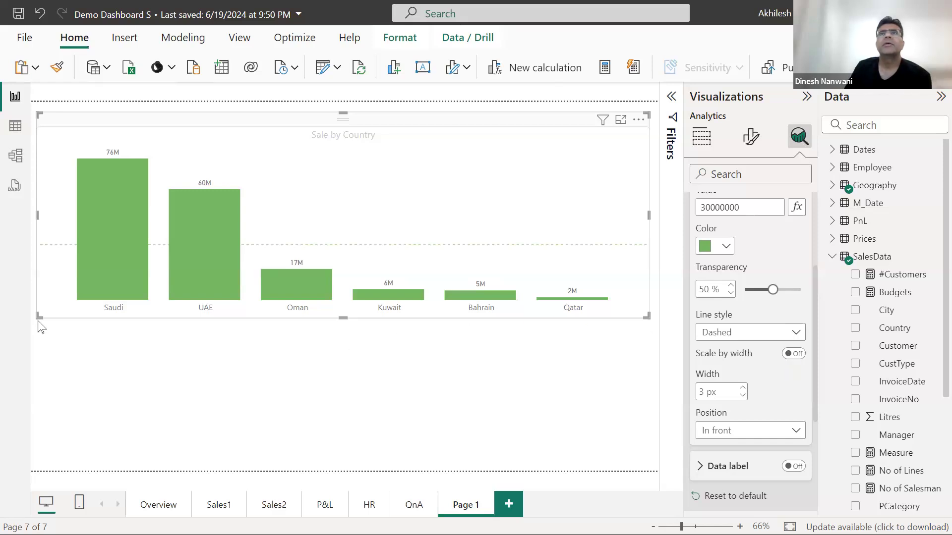
Shrink the Sale by Country chart slightly in width and height, deselect it and save the report.
{"action": "left_click_drag", "start_coordinate": [38, 317], "coordinate": [63, 301]}
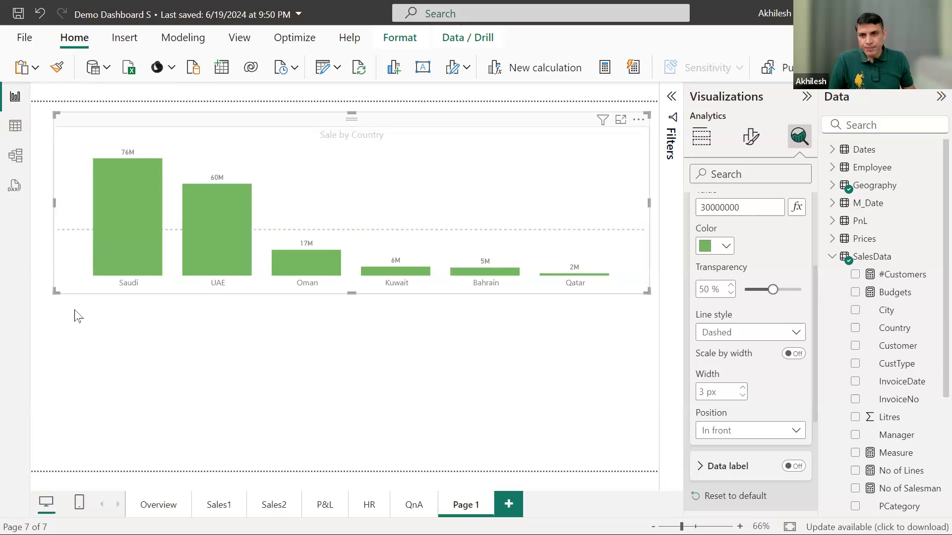
{"action": "left_click", "coordinate": [105, 347]}
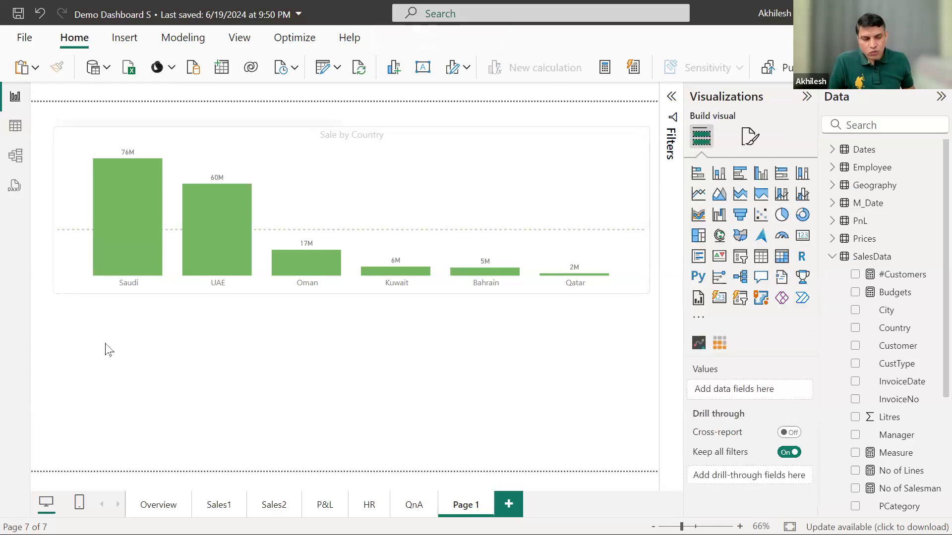
{"action": "key", "text": "ctrl+s"}
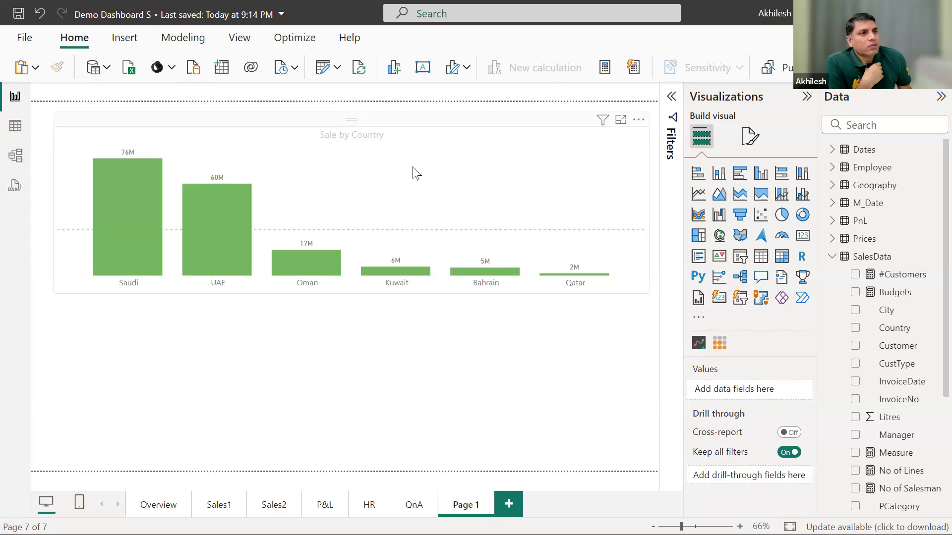
Stretch the Sale by Country chart down to near the page's lower edge and display the Sales measure's formula.
{"action": "left_click", "coordinate": [379, 294]}
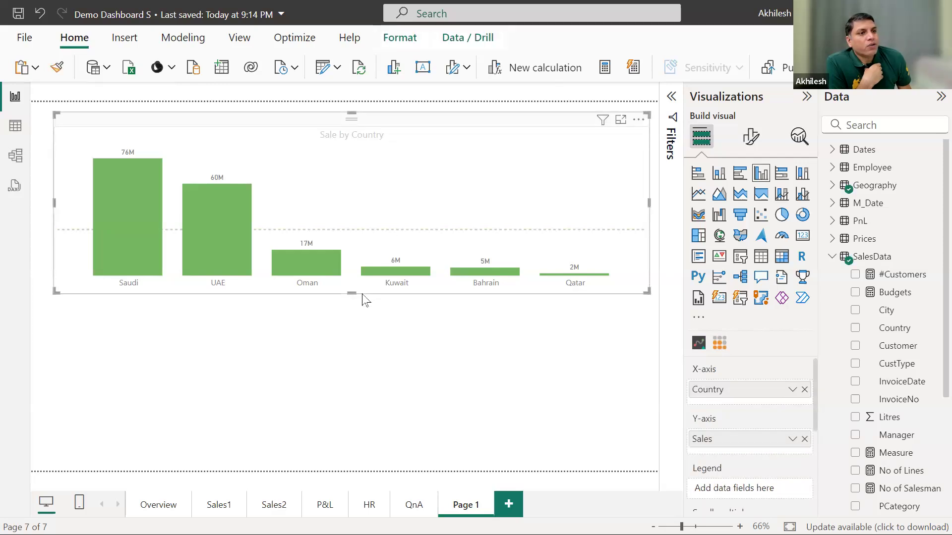
{"action": "left_click_drag", "start_coordinate": [375, 432], "coordinate": [376, 430]}
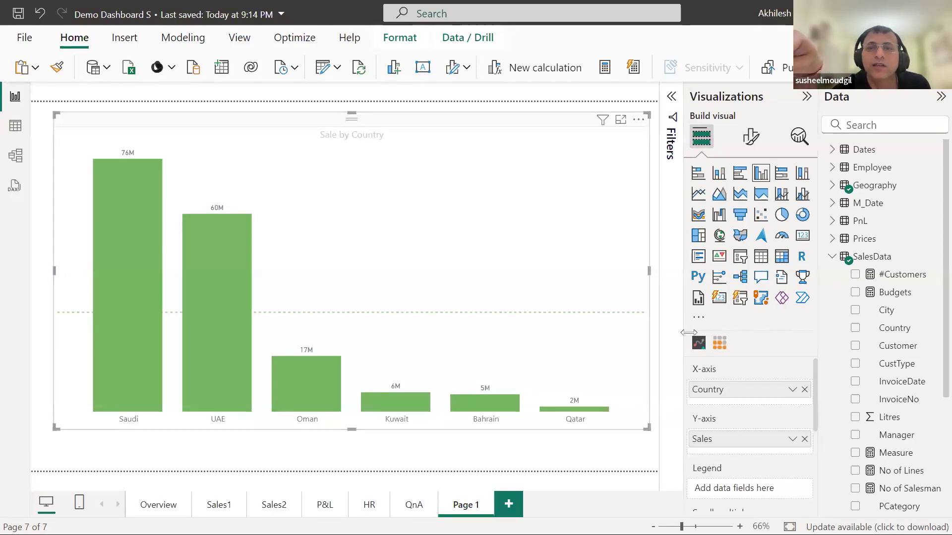
{"action": "scroll", "coordinate": [900, 468], "scroll_direction": "down", "scroll_amount": 3}
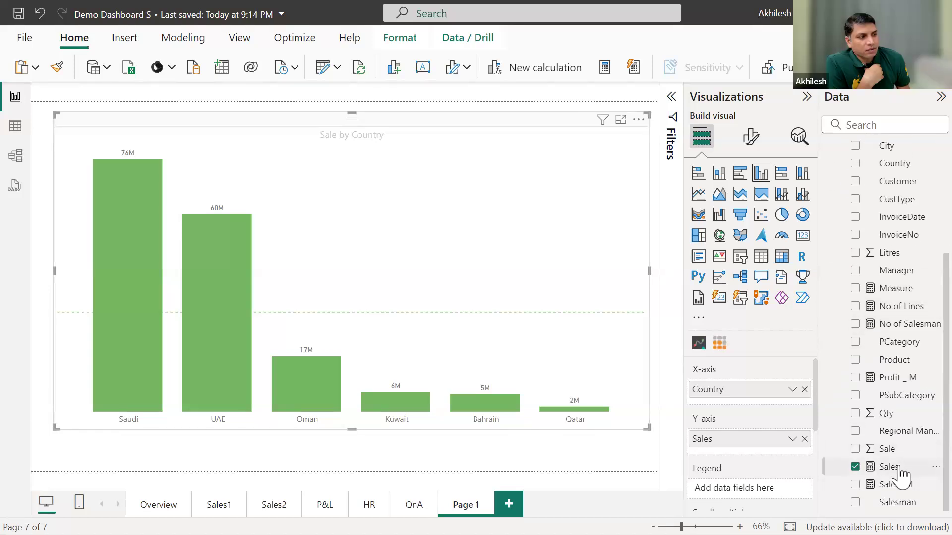
{"action": "left_click", "coordinate": [890, 471]}
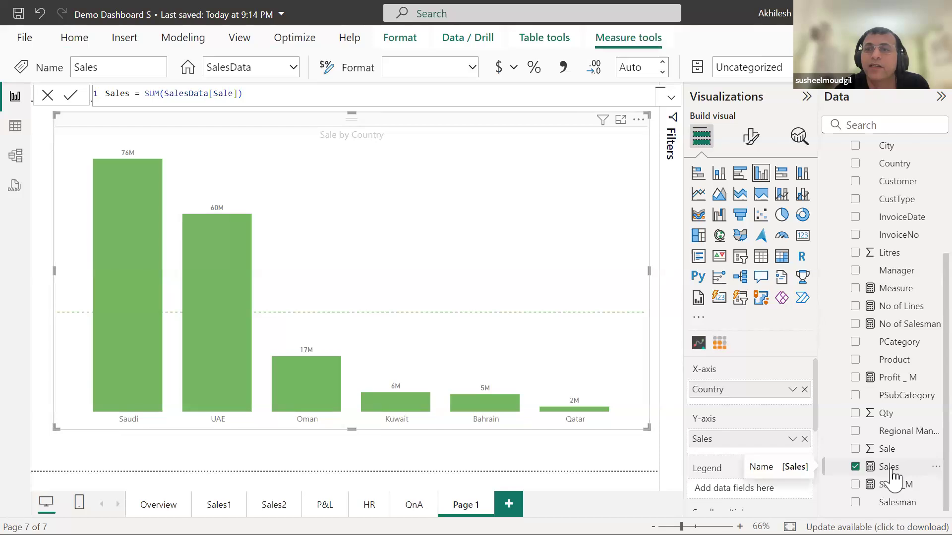
Set the value decimal places of the chart's data labels to 1.
{"action": "left_click", "coordinate": [752, 144]}
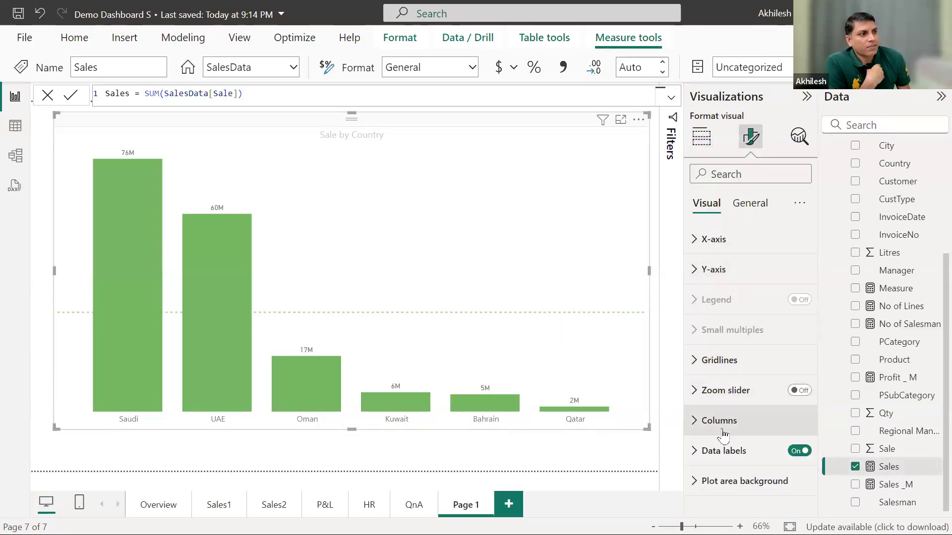
{"action": "left_click", "coordinate": [696, 457]}
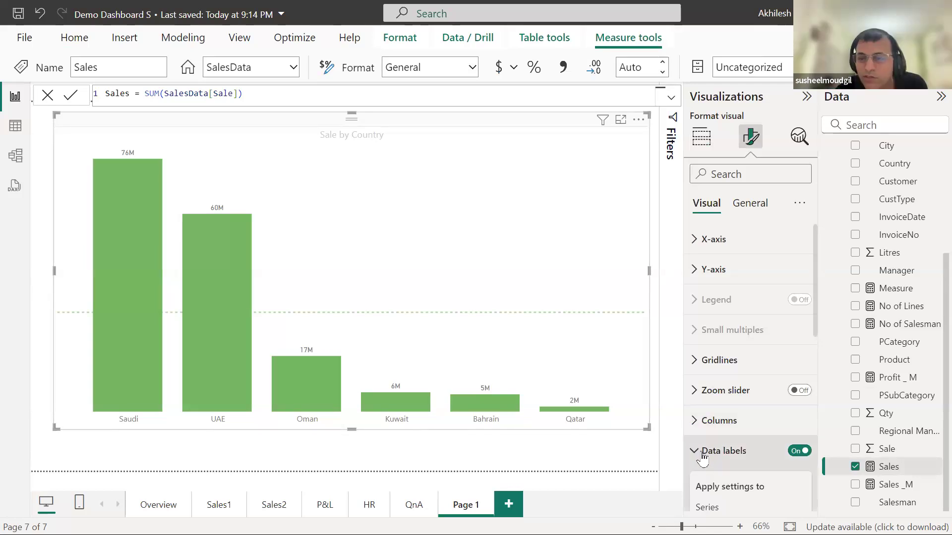
{"action": "scroll", "coordinate": [714, 387], "scroll_direction": "down", "scroll_amount": 4}
{"action": "scroll", "coordinate": [725, 317], "scroll_direction": "up", "scroll_amount": 3}
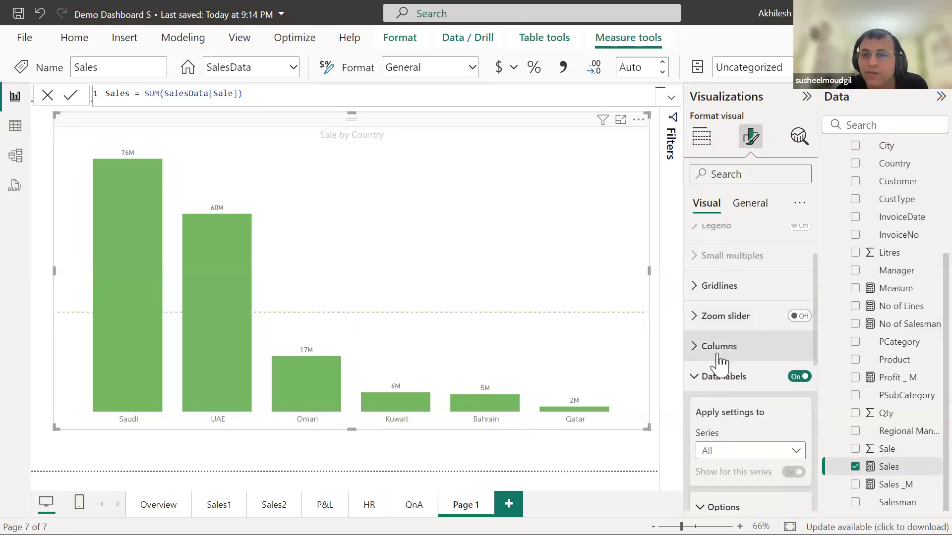
{"action": "scroll", "coordinate": [716, 347], "scroll_direction": "down", "scroll_amount": 3}
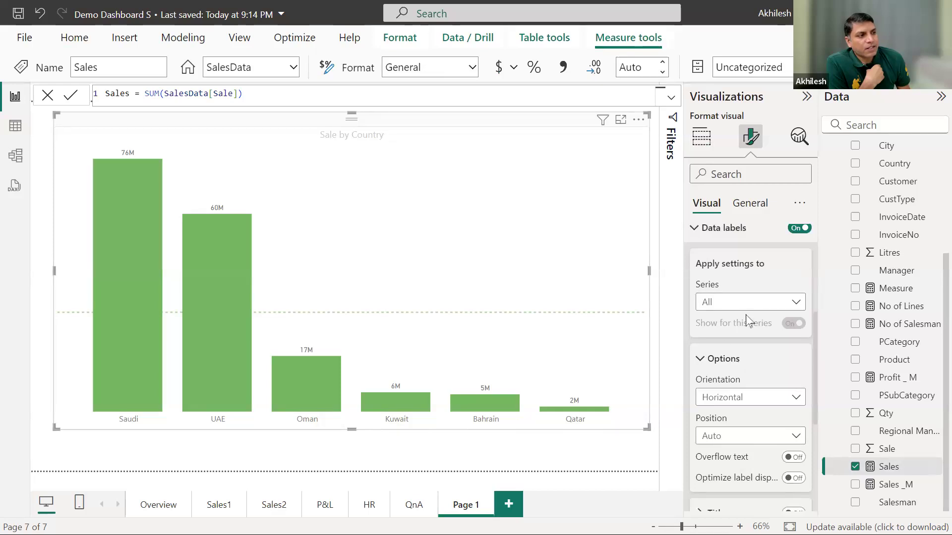
{"action": "scroll", "coordinate": [730, 397], "scroll_direction": "down", "scroll_amount": 3}
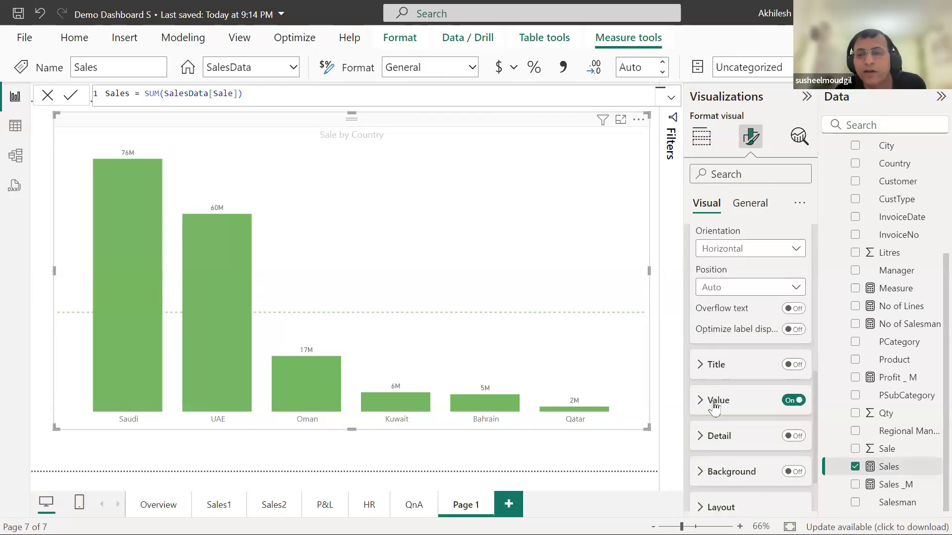
{"action": "left_click", "coordinate": [727, 400]}
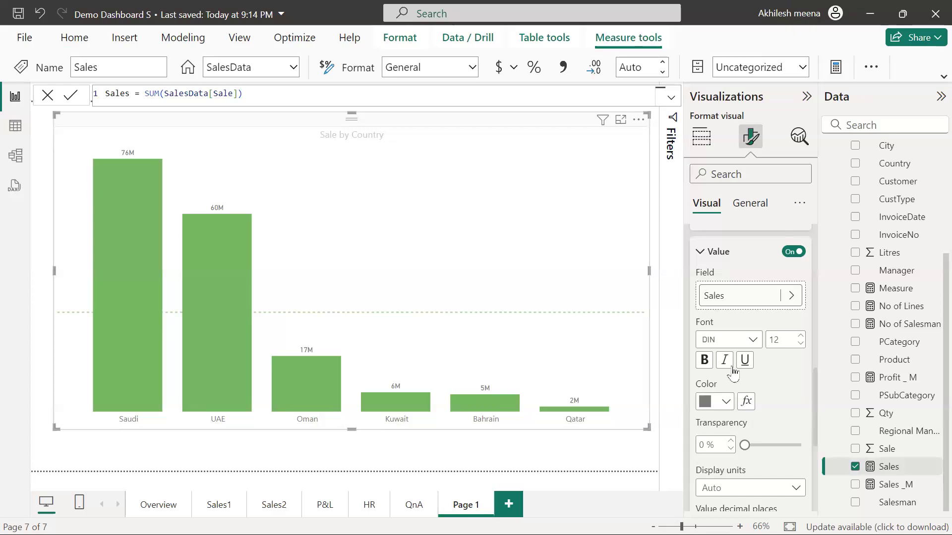
{"action": "scroll", "coordinate": [737, 354], "scroll_direction": "up", "scroll_amount": 3}
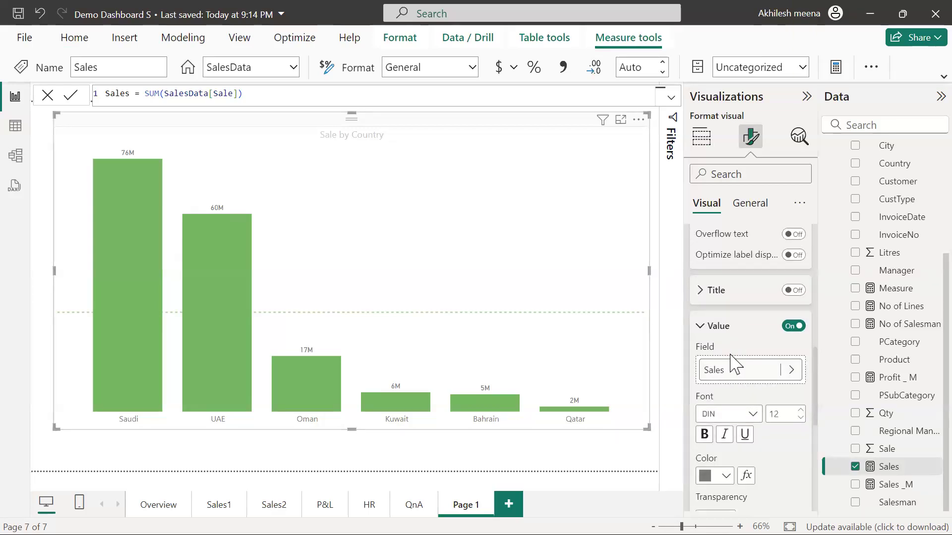
{"action": "scroll", "coordinate": [717, 336], "scroll_direction": "up", "scroll_amount": 8}
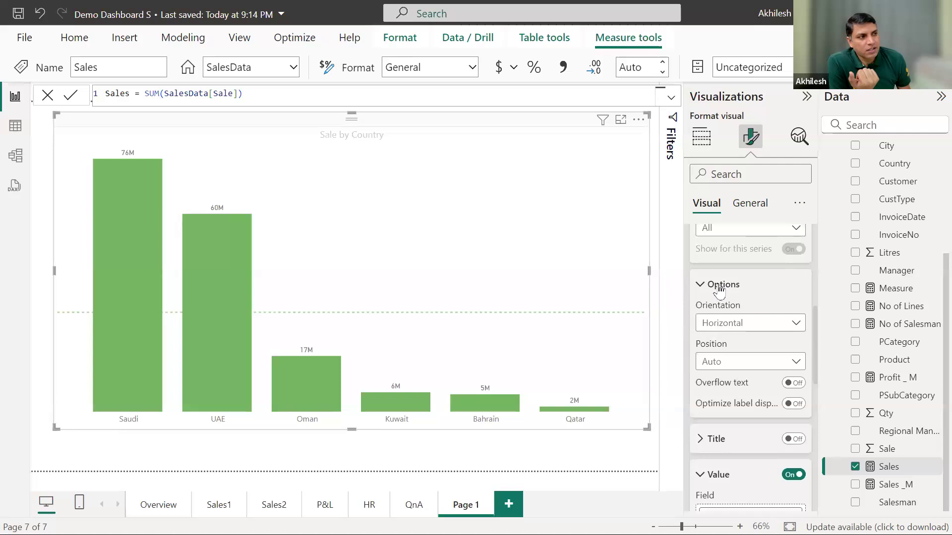
{"action": "scroll", "coordinate": [725, 317], "scroll_direction": "up", "scroll_amount": 3}
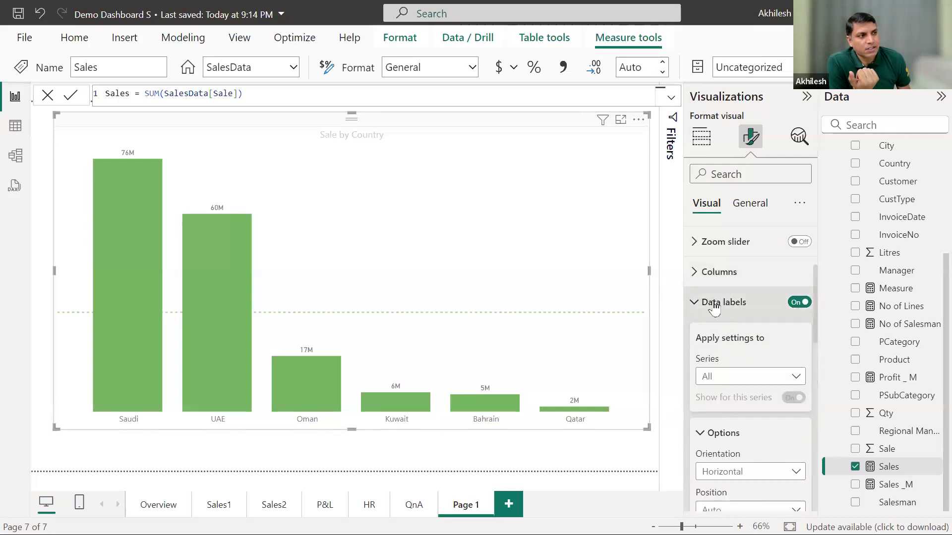
{"action": "scroll", "coordinate": [731, 352], "scroll_direction": "down", "scroll_amount": 8}
{"action": "scroll", "coordinate": [732, 364], "scroll_direction": "down", "scroll_amount": 12}
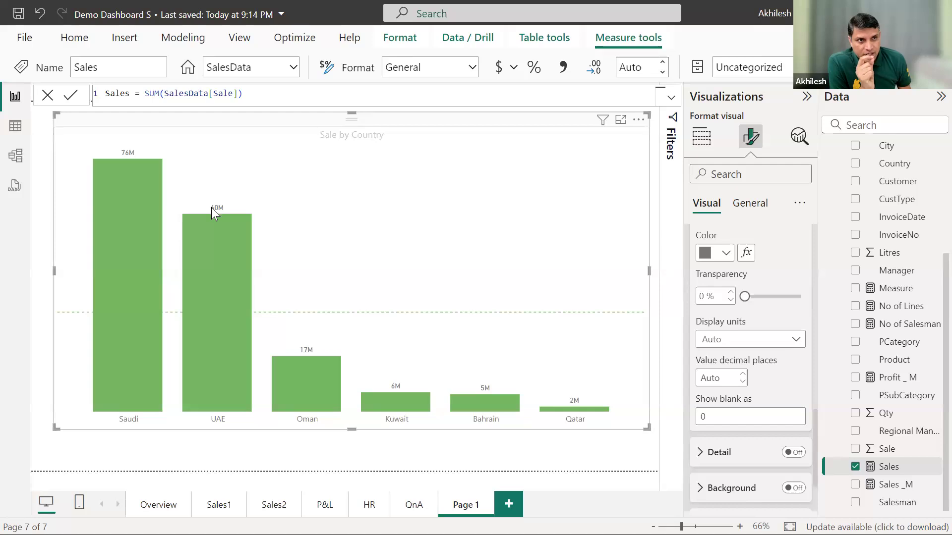
{"action": "left_click", "coordinate": [742, 374]}
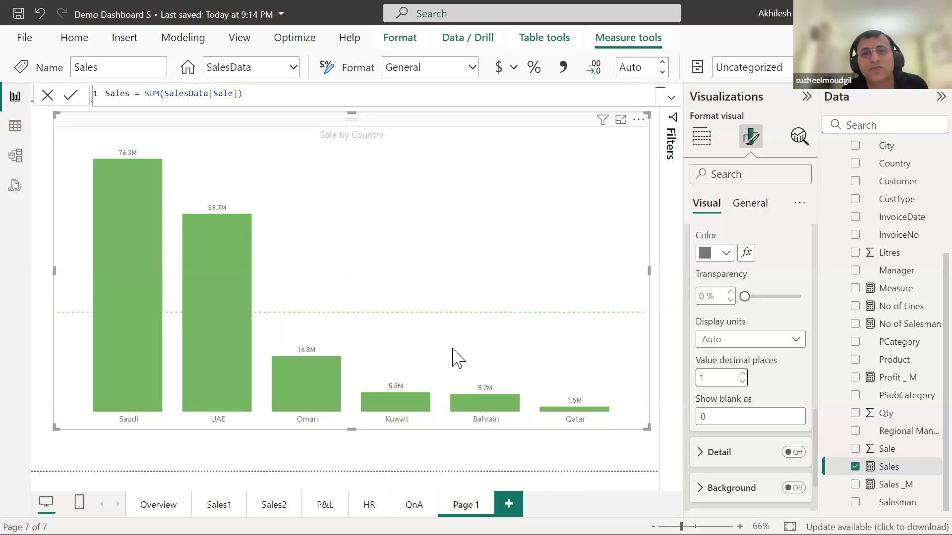
Check the data labels' display unit options, and format the Sales measure with a thousands separator and 0 decimal places.
{"action": "left_click", "coordinate": [735, 341]}
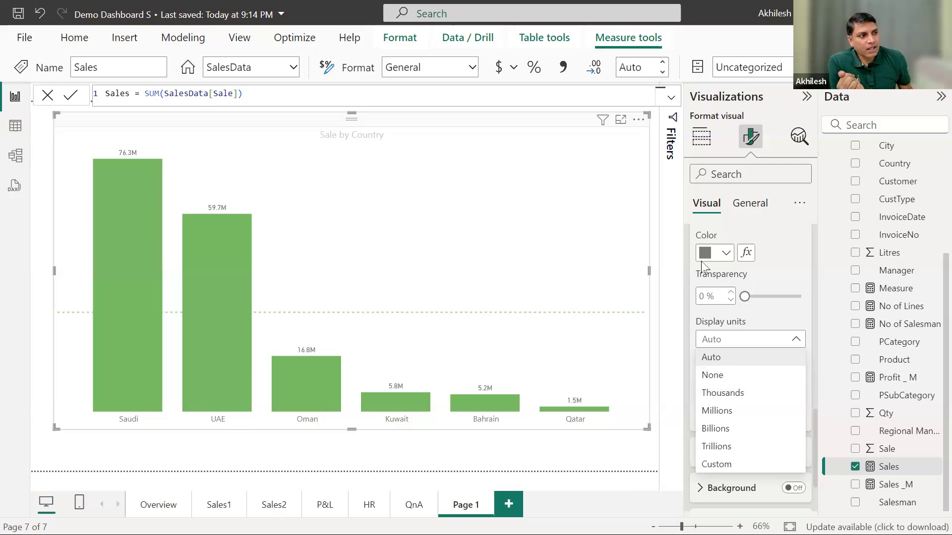
{"action": "left_click", "coordinate": [688, 232]}
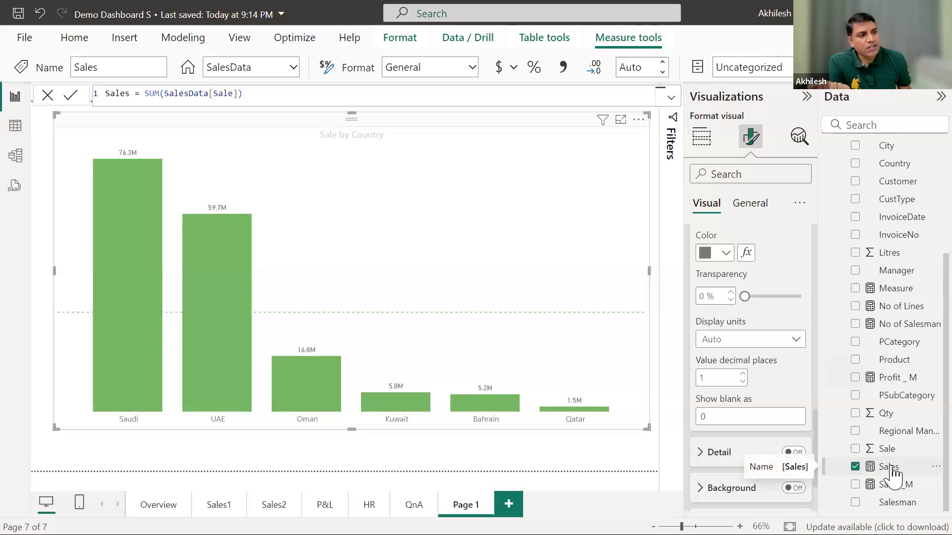
{"action": "left_click", "coordinate": [566, 70]}
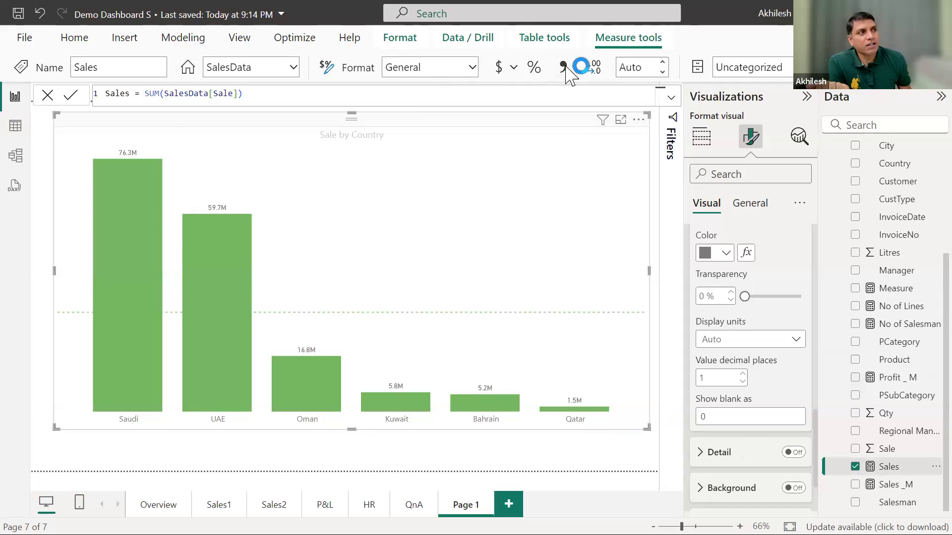
{"action": "left_click", "coordinate": [625, 66]}
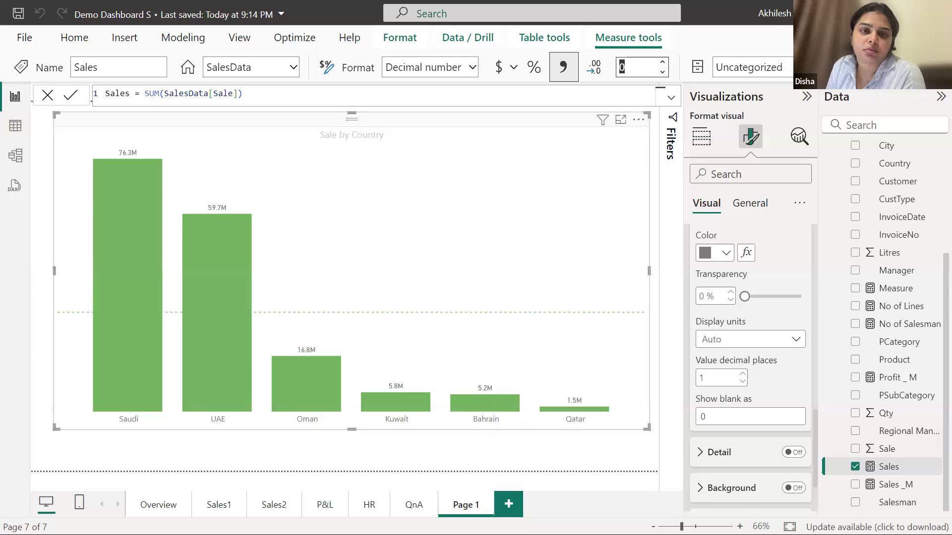
Add a new report page, create a table visual showing Qty and enlarge it down and to the left.
{"action": "left_click", "coordinate": [509, 503]}
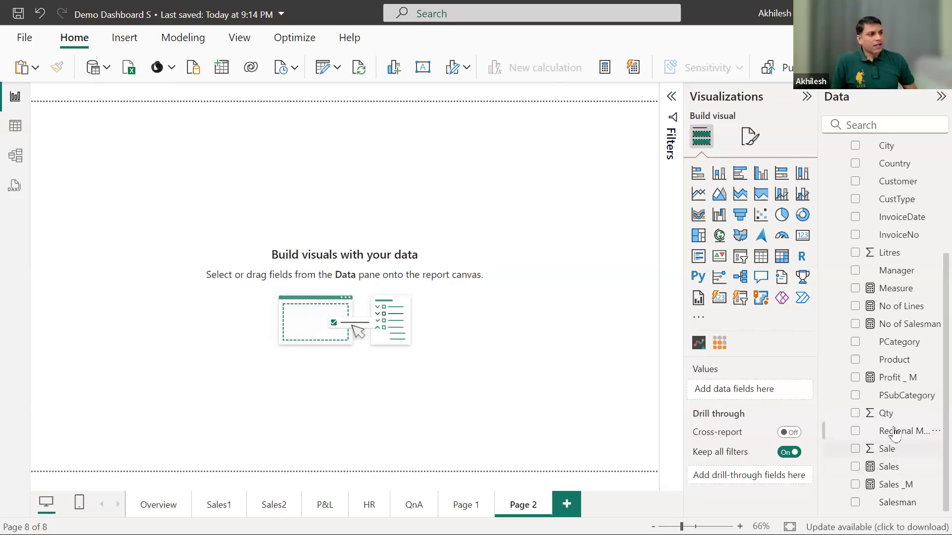
{"action": "left_click_drag", "start_coordinate": [886, 413], "coordinate": [436, 276]}
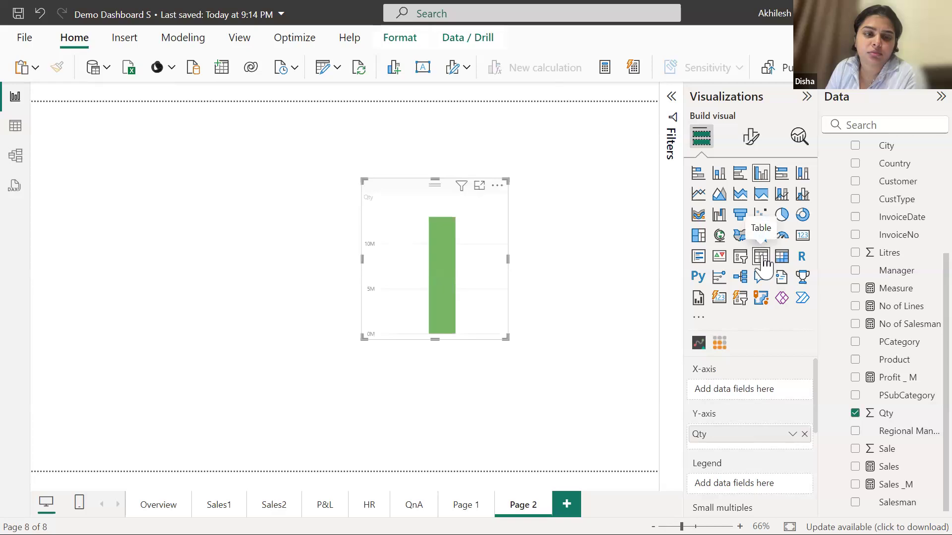
{"action": "left_click", "coordinate": [761, 256]}
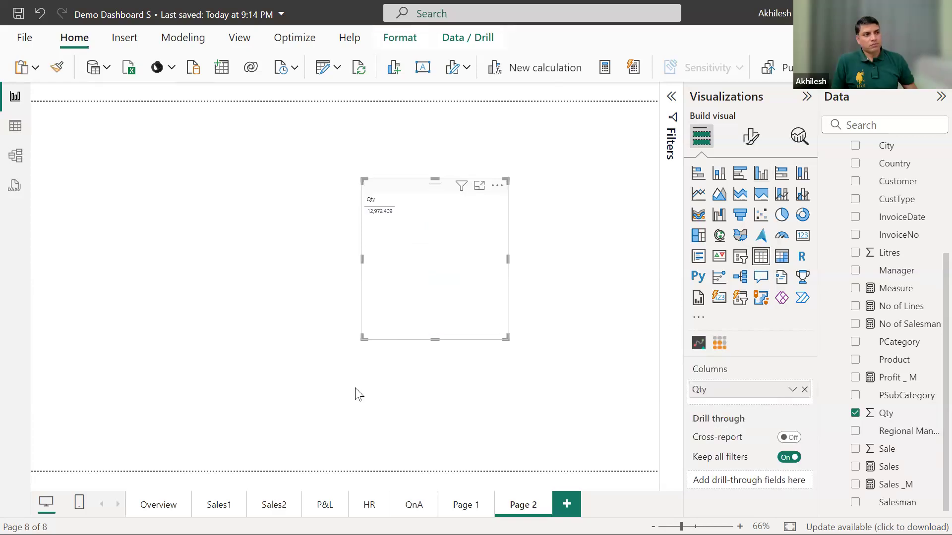
{"action": "left_click_drag", "start_coordinate": [362, 337], "coordinate": [237, 441]}
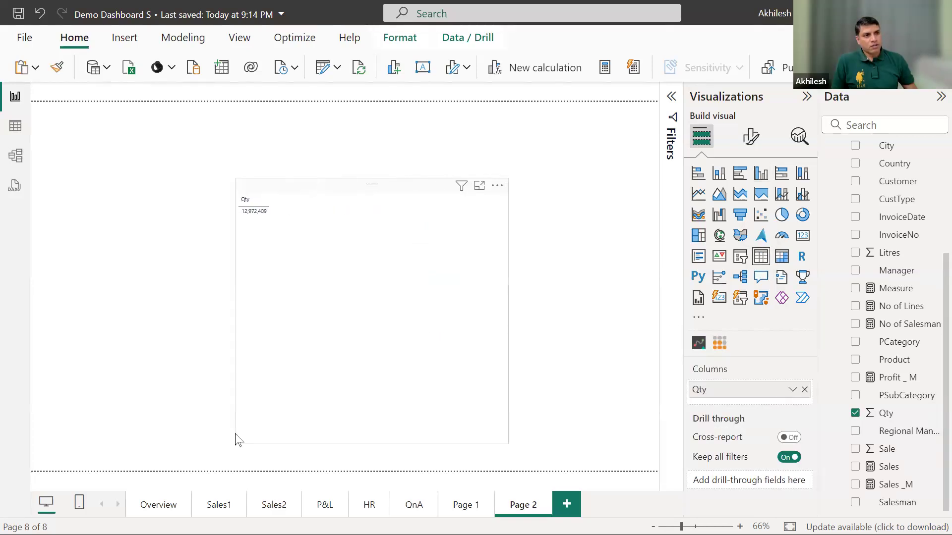
Set the table's Qty column to Don't summarize and look through its individual values.
{"action": "left_click", "coordinate": [794, 391]}
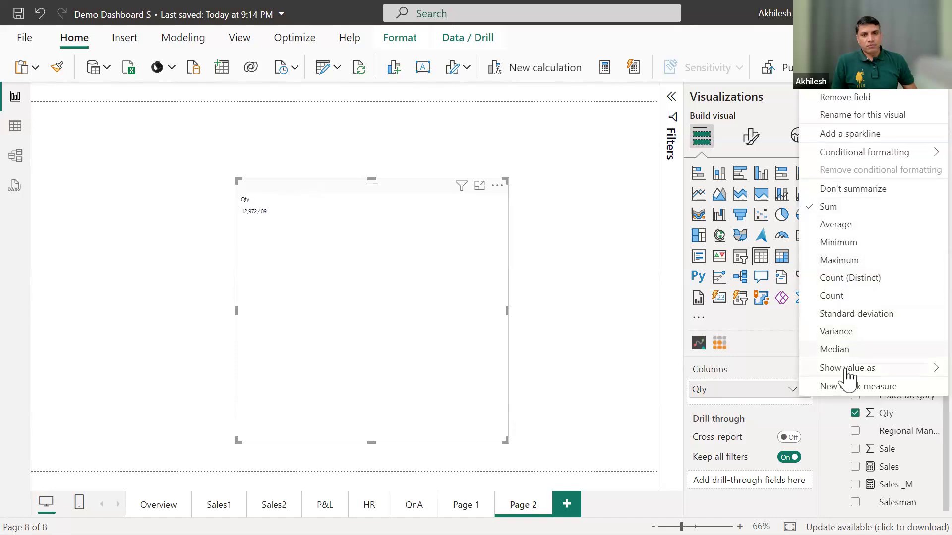
{"action": "mouse_move", "coordinate": [847, 371]}
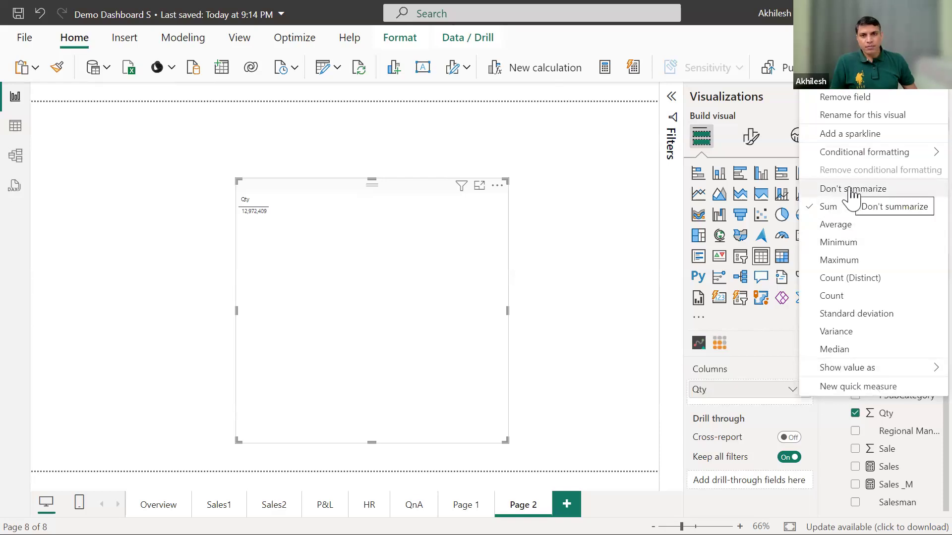
{"action": "left_click", "coordinate": [843, 189]}
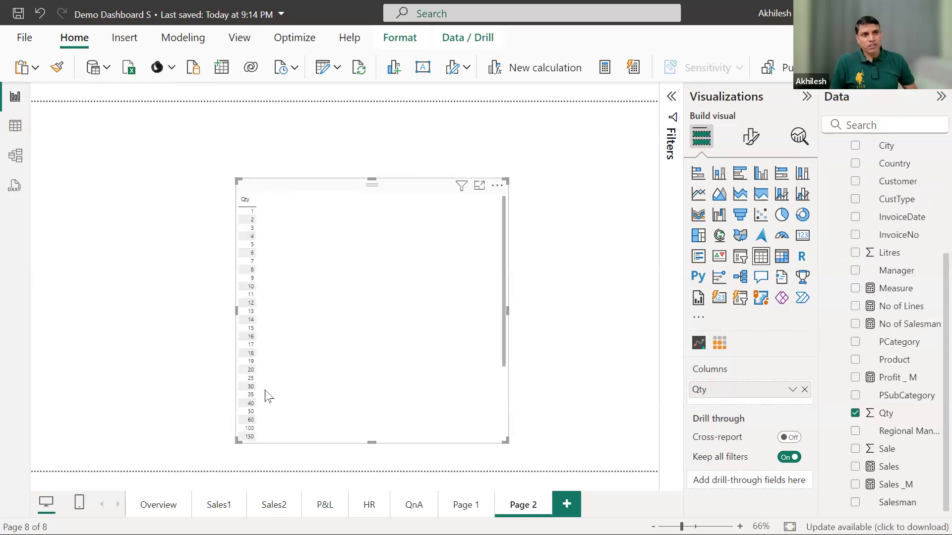
{"action": "scroll", "coordinate": [263, 394], "scroll_direction": "down", "scroll_amount": 6}
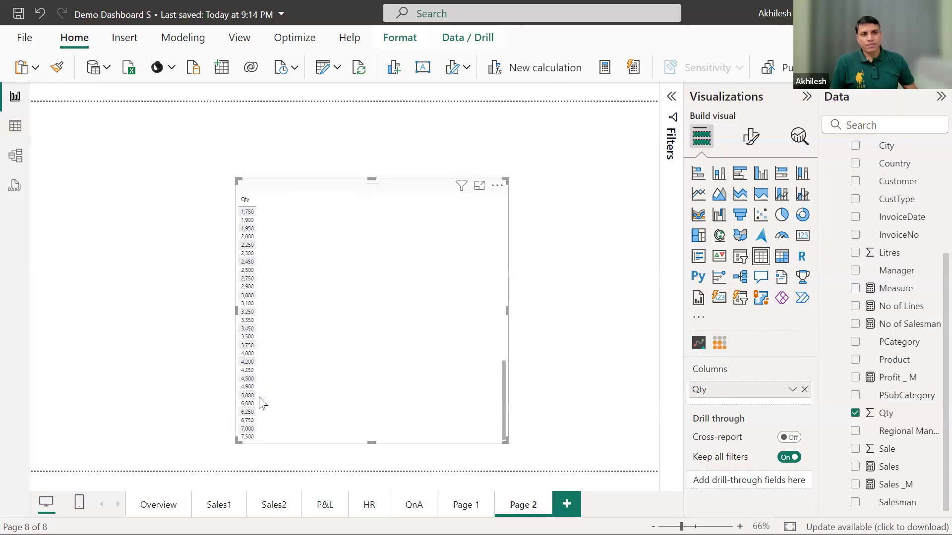
Remove Qty from the table visual and delete the empty visual from Page 2.
{"action": "scroll", "coordinate": [261, 397], "scroll_direction": "up", "scroll_amount": 6}
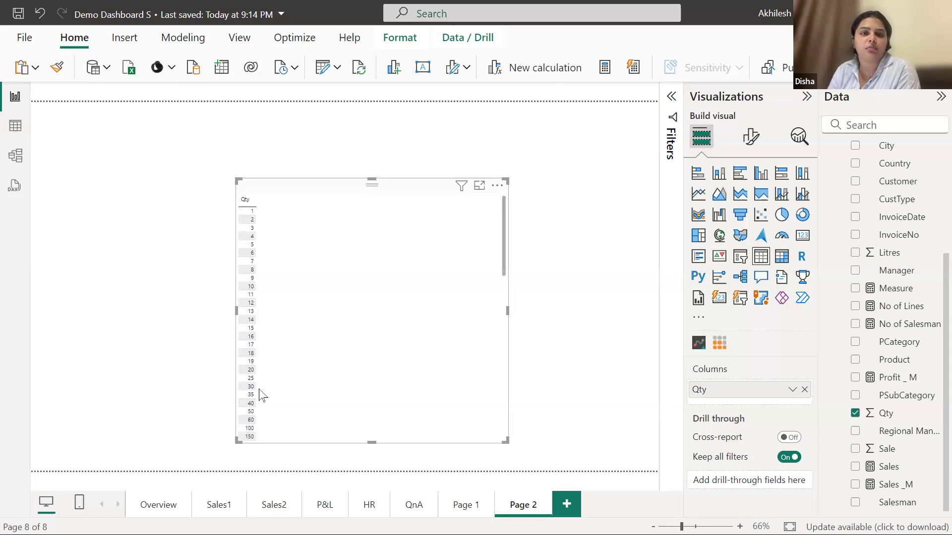
{"action": "left_click", "coordinate": [804, 390]}
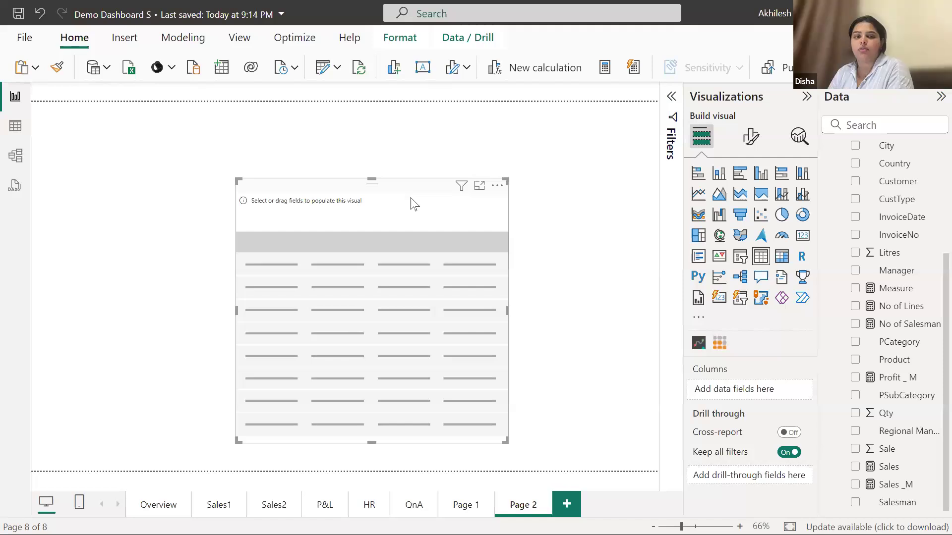
{"action": "key", "text": "Delete"}
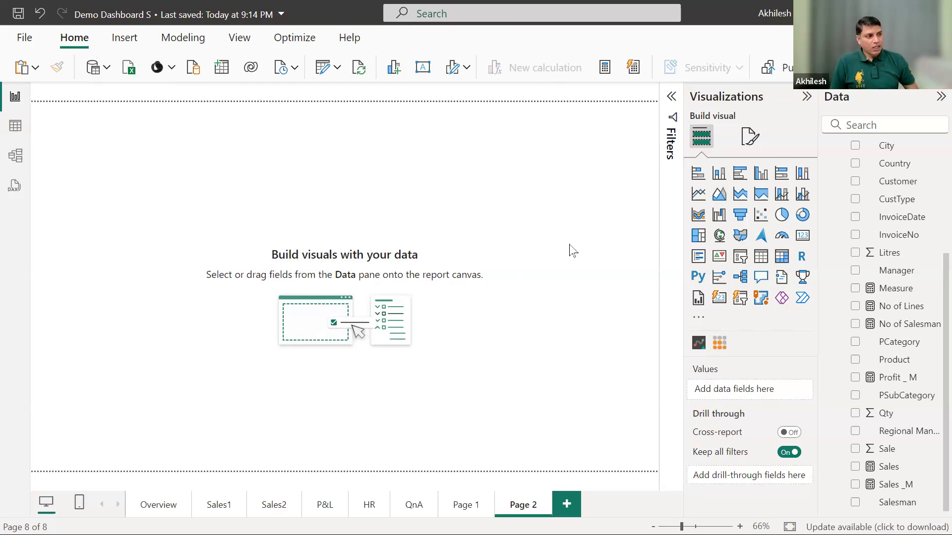
Select the Qty field, keep the full ribbon expanded, and show its default summarization options.
{"action": "left_click", "coordinate": [886, 419]}
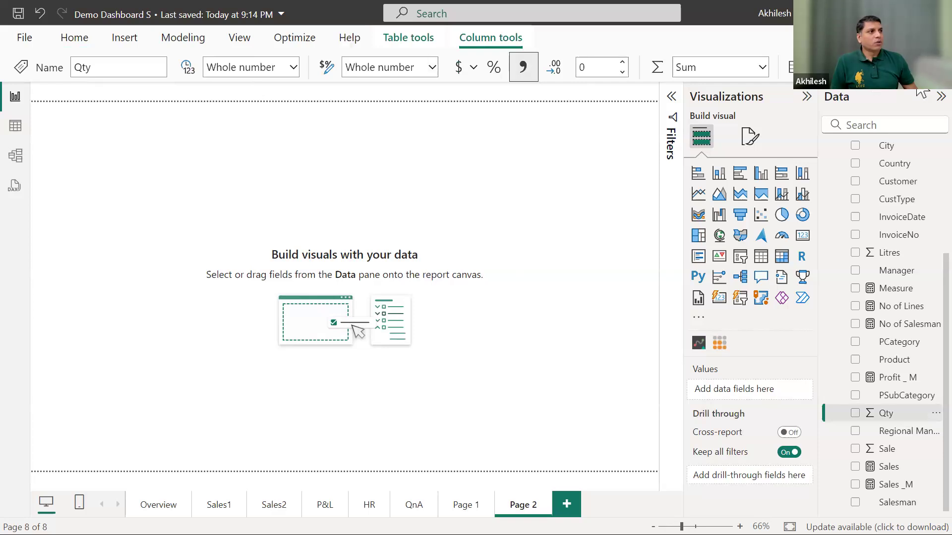
{"action": "left_click", "coordinate": [944, 74]}
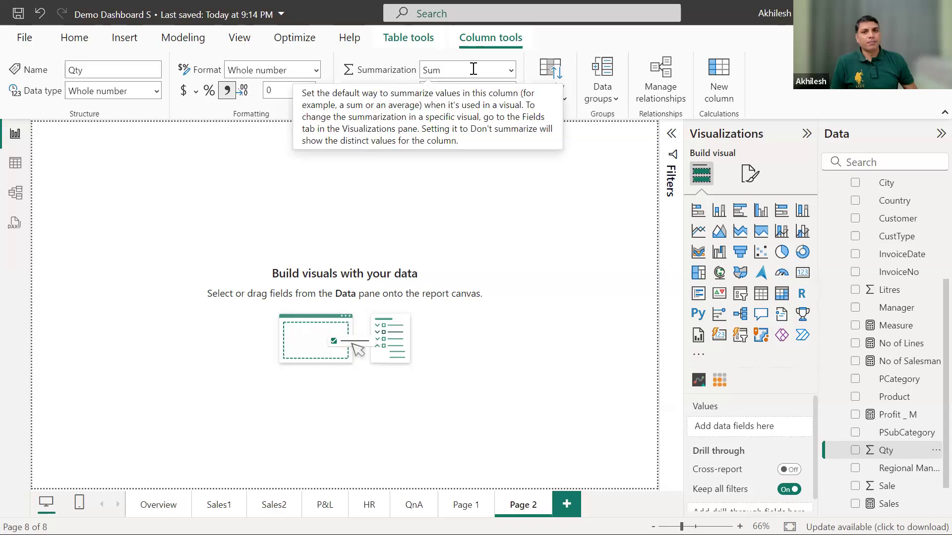
{"action": "left_click", "coordinate": [511, 70]}
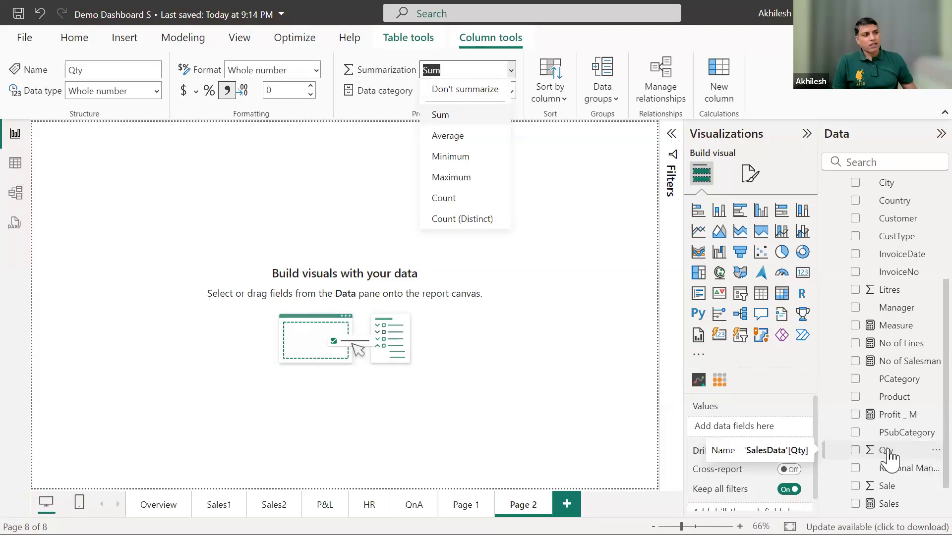
Open the SalesData table in Table view and look across its columns from InvoiceNo to Budget.
{"action": "scroll", "coordinate": [875, 307], "scroll_direction": "up", "scroll_amount": 3}
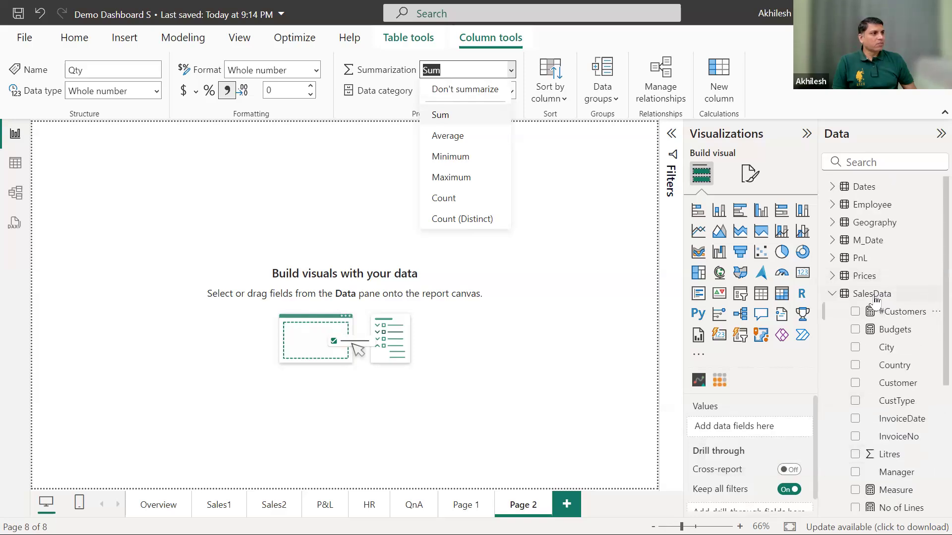
{"action": "left_click", "coordinate": [16, 163]}
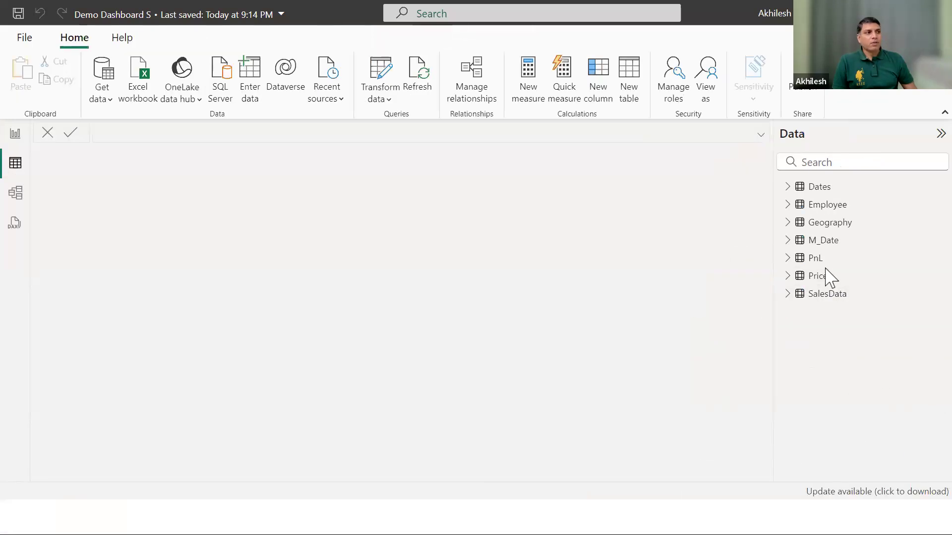
{"action": "left_click", "coordinate": [822, 298]}
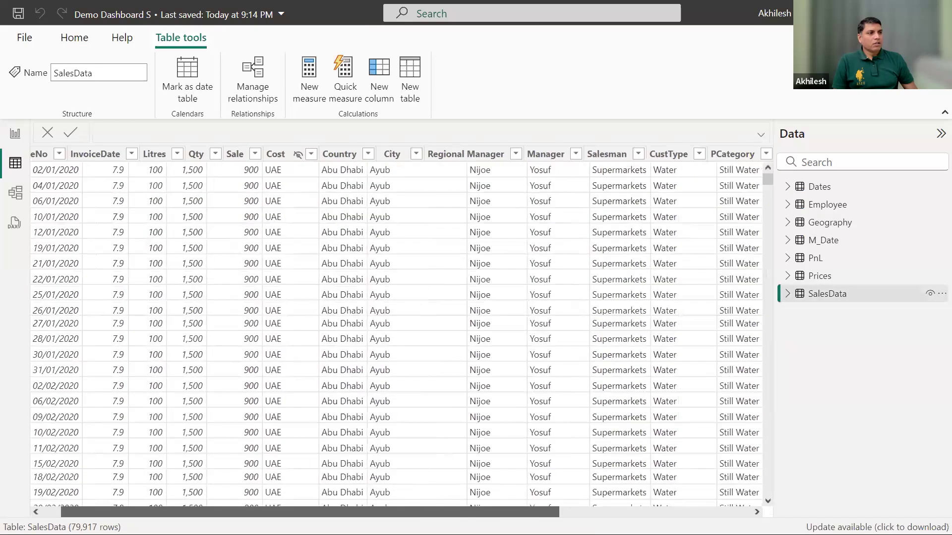
{"action": "scroll", "coordinate": [402, 332], "scroll_direction": "right", "scroll_amount": 5}
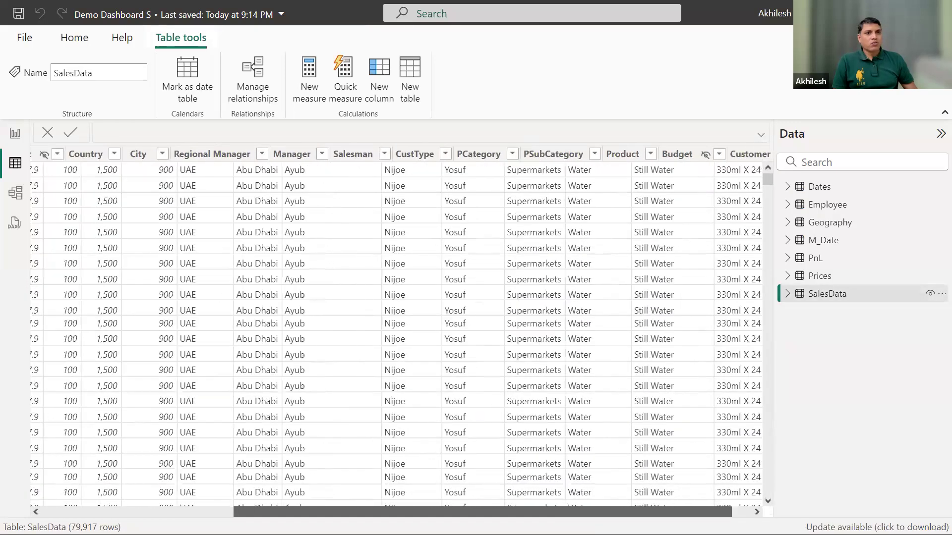
{"action": "scroll", "coordinate": [304, 378], "scroll_direction": "left", "scroll_amount": 8}
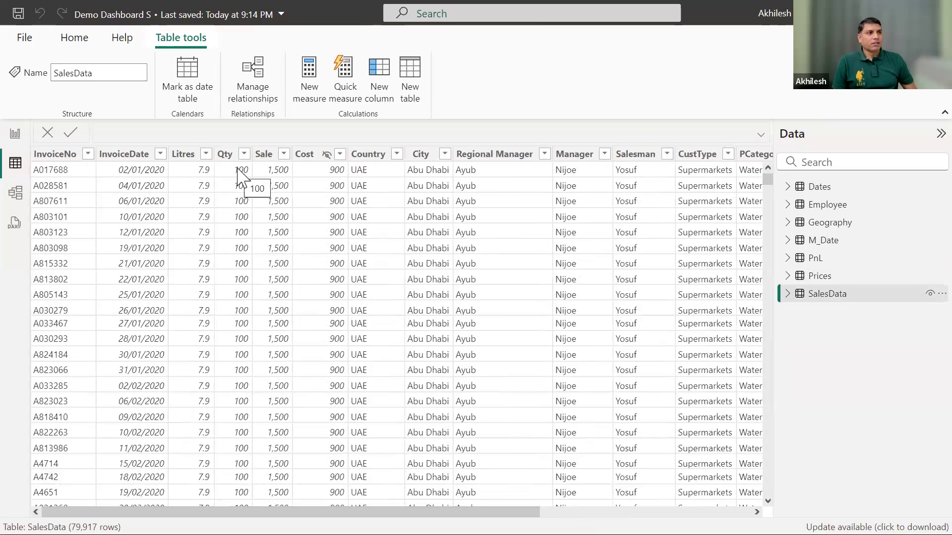
{"action": "scroll", "coordinate": [400, 506], "scroll_direction": "right", "scroll_amount": 3}
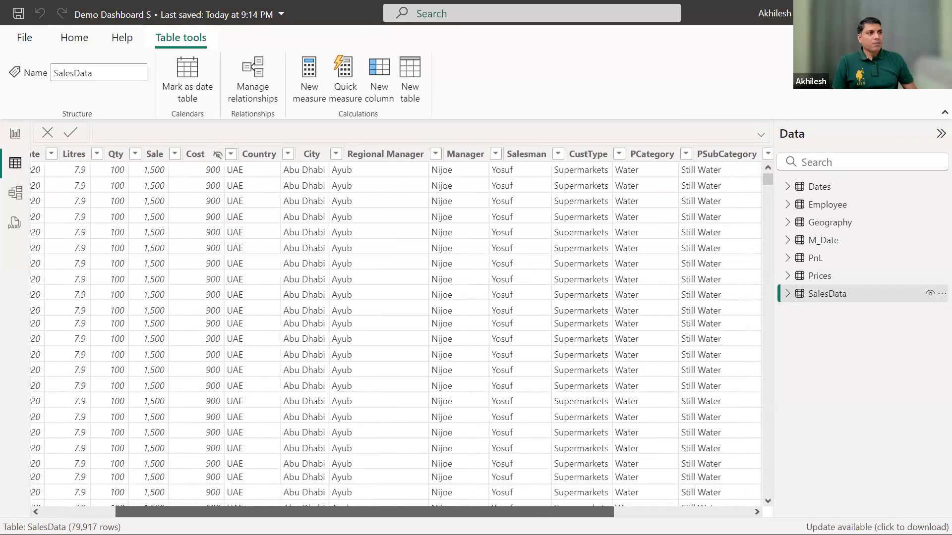
{"action": "scroll", "coordinate": [714, 291], "scroll_direction": "right", "scroll_amount": 3}
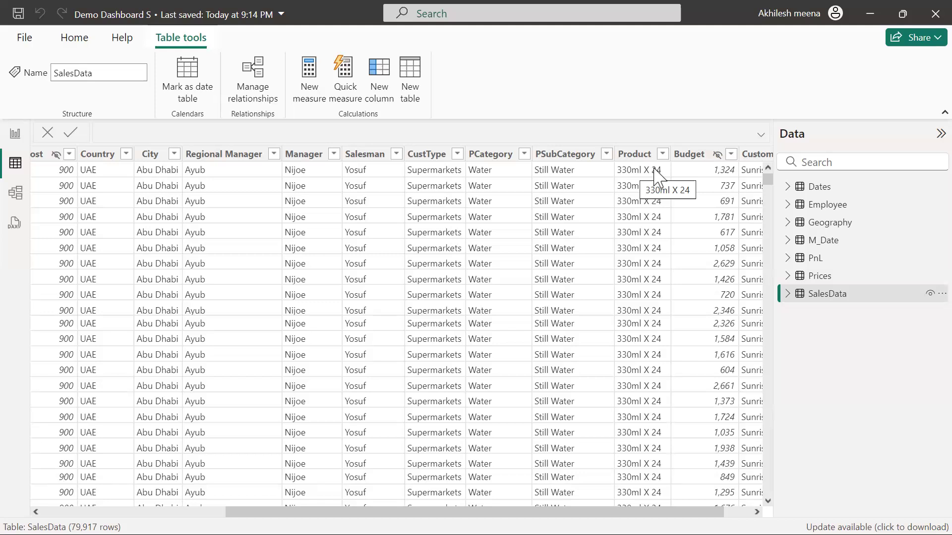
Select the Litres column of SalesData and collapse the table's field list.
{"action": "left_click_drag", "start_coordinate": [521, 512], "coordinate": [335, 512]}
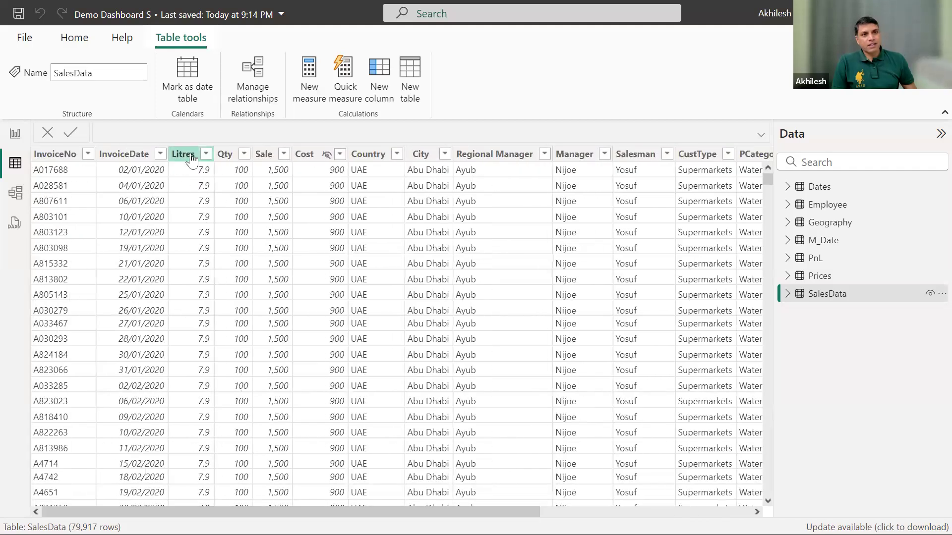
{"action": "left_click", "coordinate": [185, 286]}
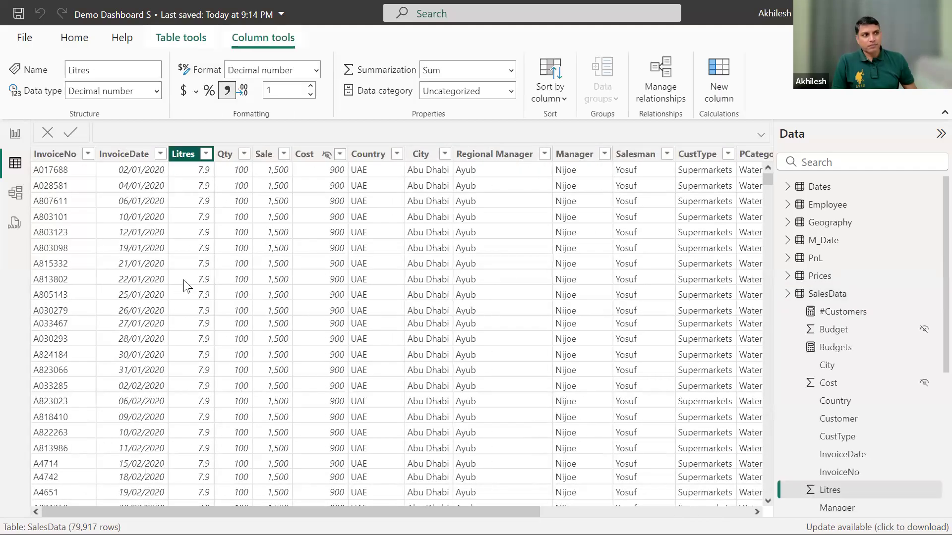
{"action": "left_click", "coordinate": [788, 294]}
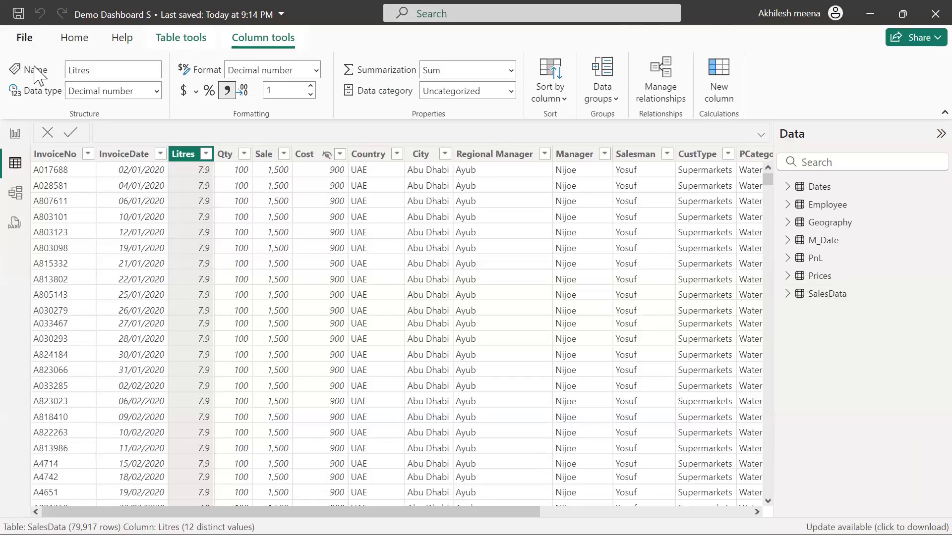
Create a new blank report.
{"action": "left_click", "coordinate": [25, 37]}
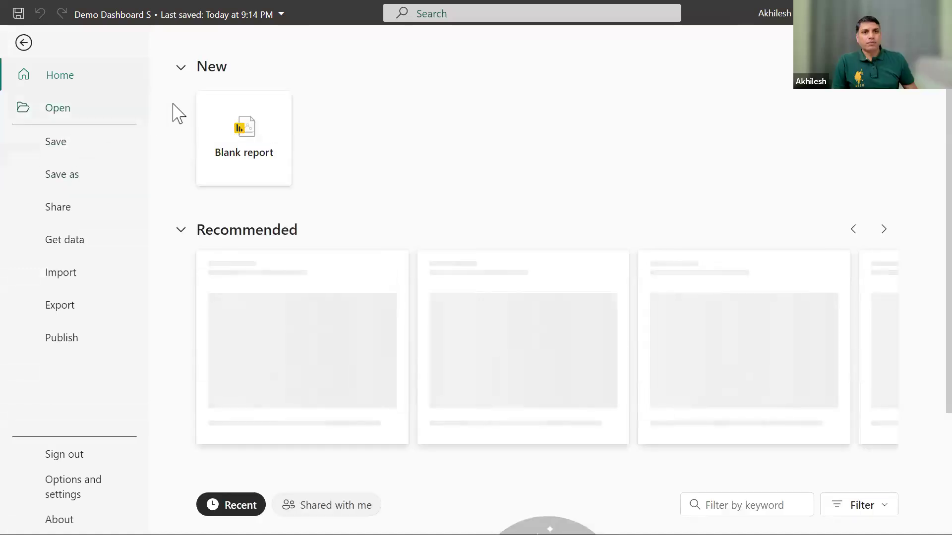
{"action": "left_click", "coordinate": [252, 152]}
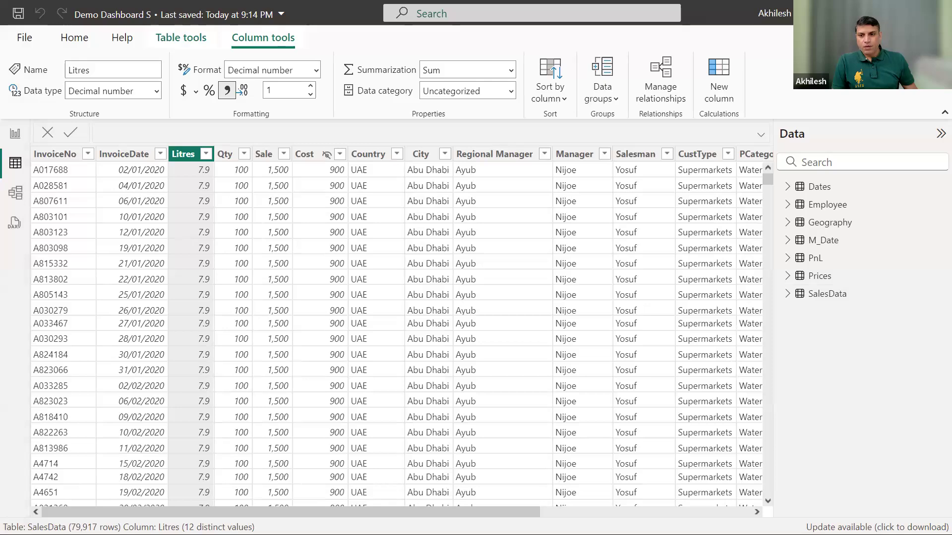
Switch to File Explorer and open the 04 Relational Data Modelling folder inside Z110 Power BI Student.
{"action": "key", "text": "alt+Tab"}
{"action": "left_click", "coordinate": [270, 77]}
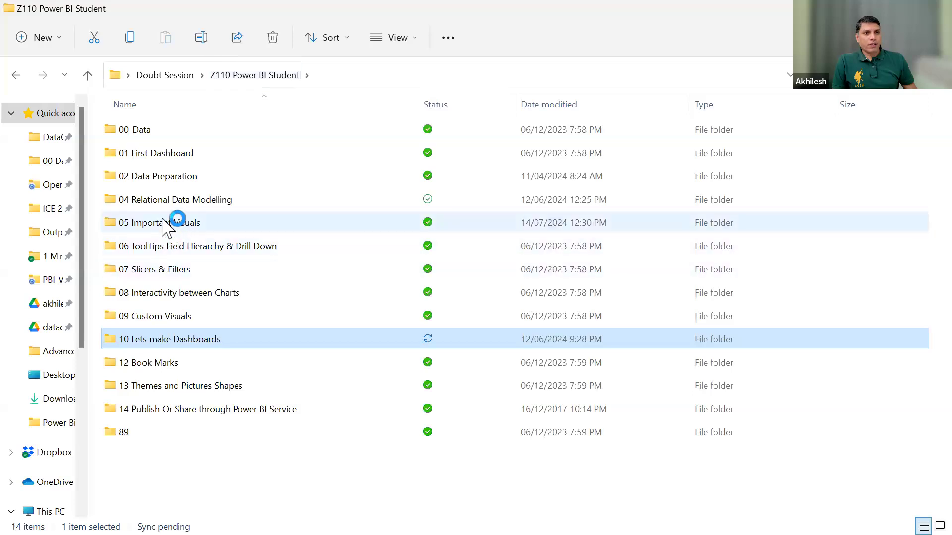
{"action": "left_click", "coordinate": [158, 200]}
{"action": "left_click", "coordinate": [158, 199]}
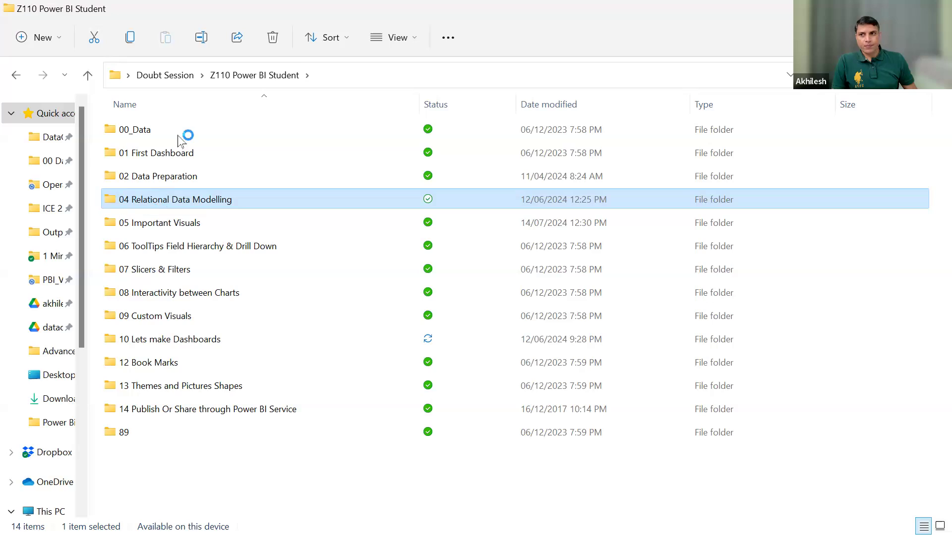
{"action": "key", "text": "Return"}
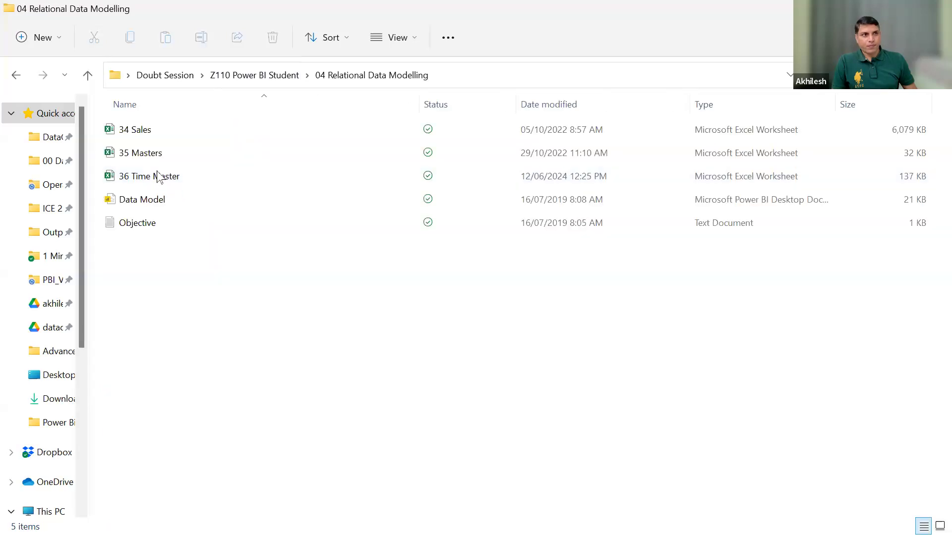
Select the 34 Sales and 35 Masters workbooks together and open both in Excel.
{"action": "left_click", "coordinate": [144, 154]}
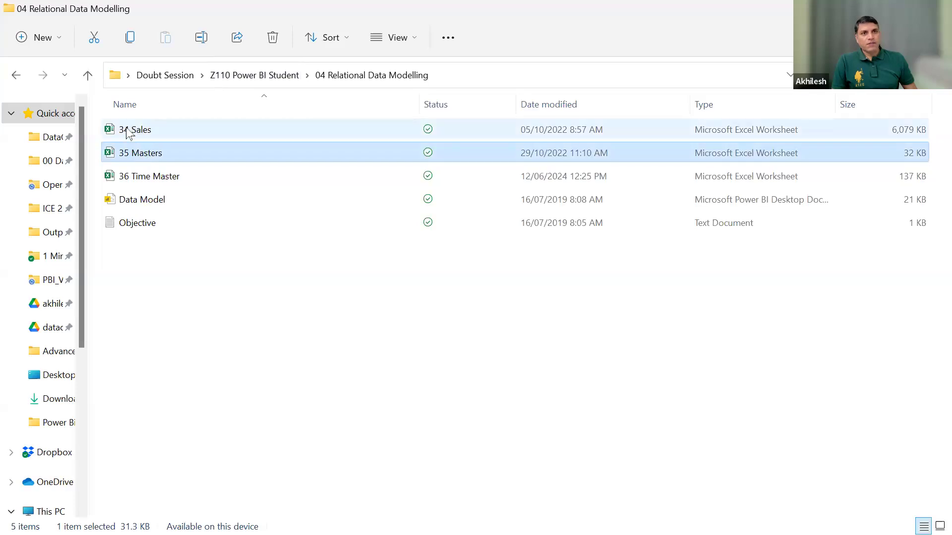
{"action": "left_click", "coordinate": [141, 131]}
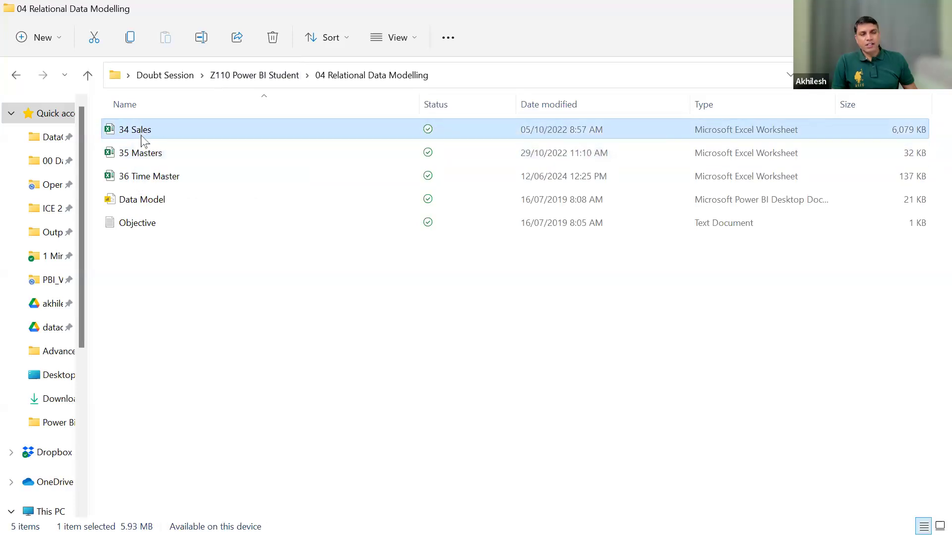
{"action": "left_click", "coordinate": [140, 154]}
{"action": "left_click", "coordinate": [147, 131]}
{"action": "left_click", "coordinate": [149, 153], "text": "ctrl"}
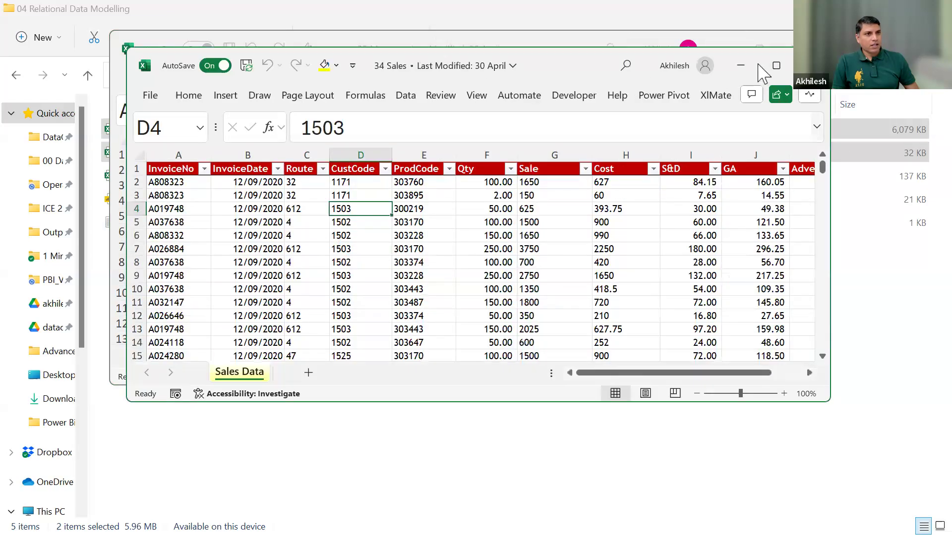
Minimize 34 Sales and examine the product codes, product names and Litre values on the Product sheet of 35 Masters.
{"action": "left_click", "coordinate": [734, 61]}
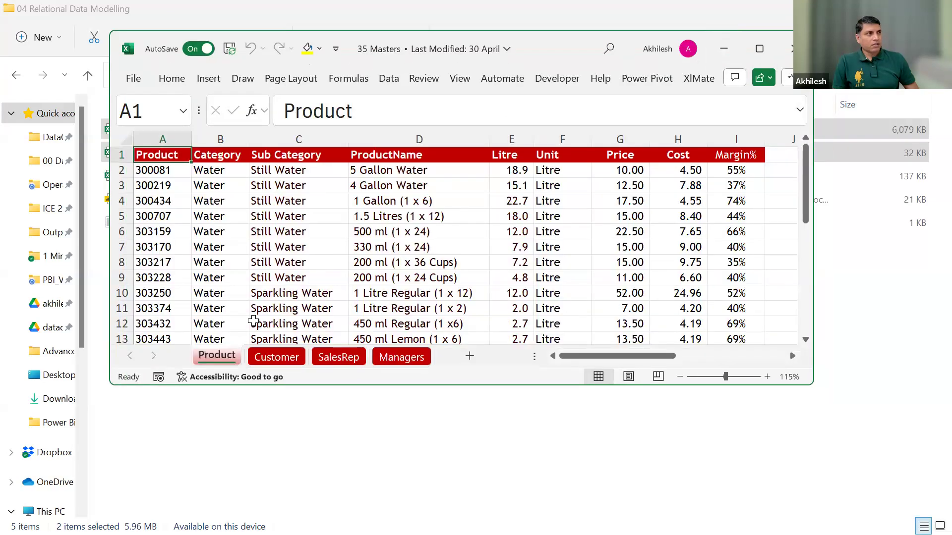
{"action": "left_click", "coordinate": [155, 171]}
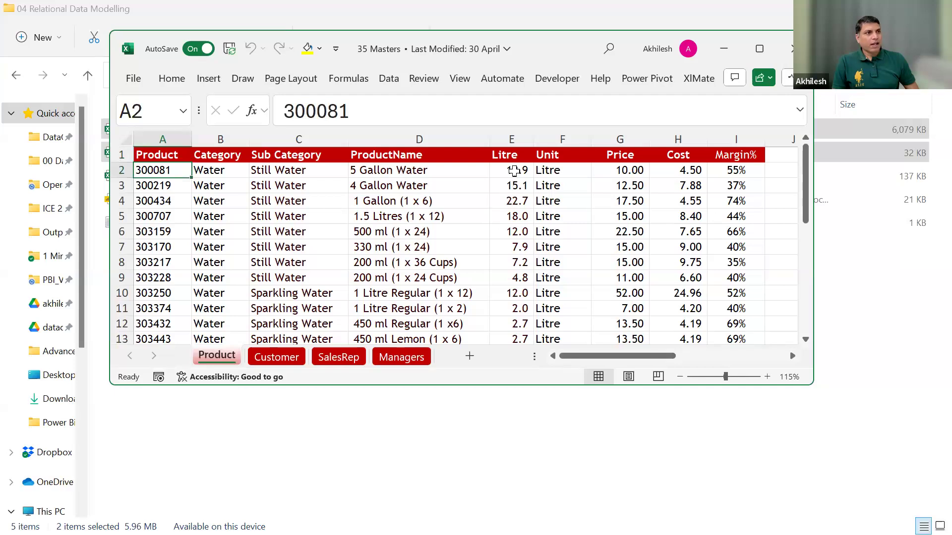
{"action": "left_click_drag", "start_coordinate": [517, 171], "coordinate": [508, 231]}
{"action": "left_click_drag", "start_coordinate": [512, 337], "coordinate": [511, 340]}
{"action": "left_click", "coordinate": [181, 172]}
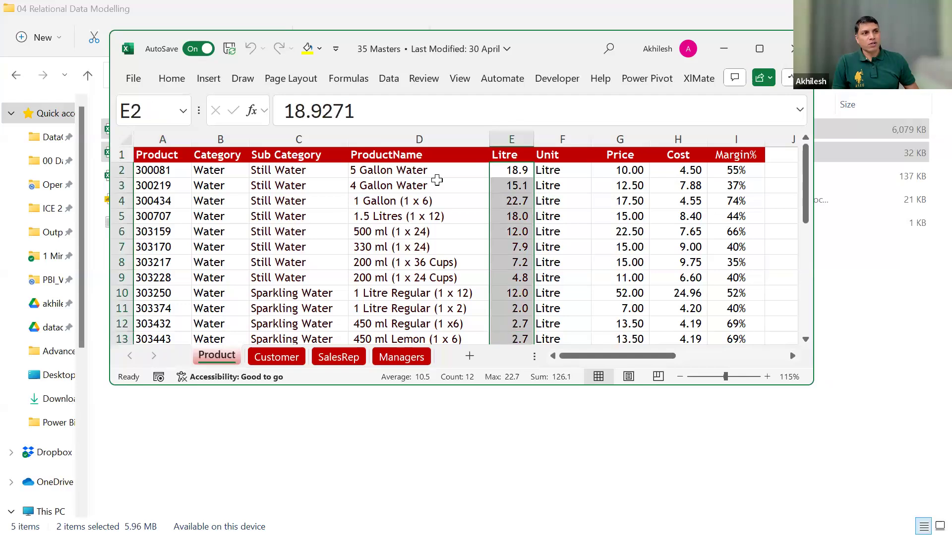
{"action": "left_click", "coordinate": [516, 170]}
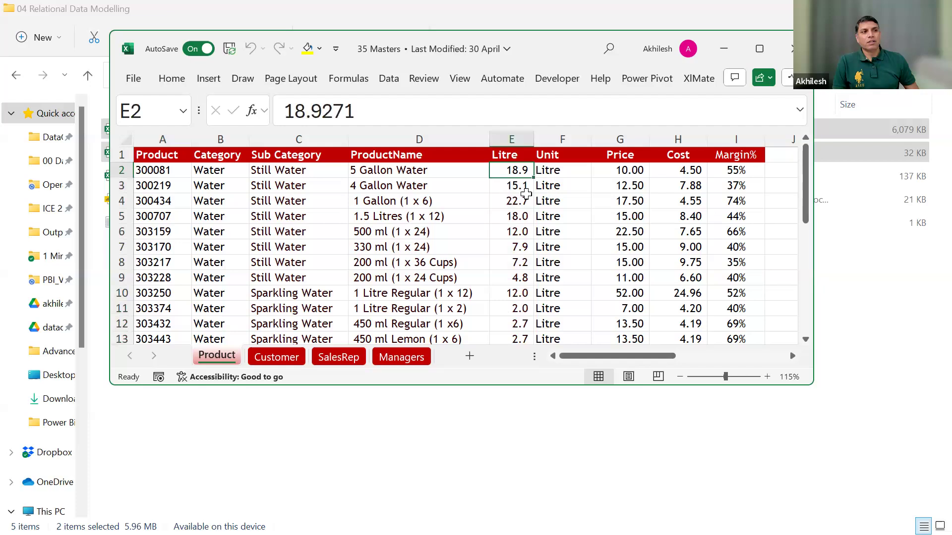
{"action": "left_click", "coordinate": [156, 201]}
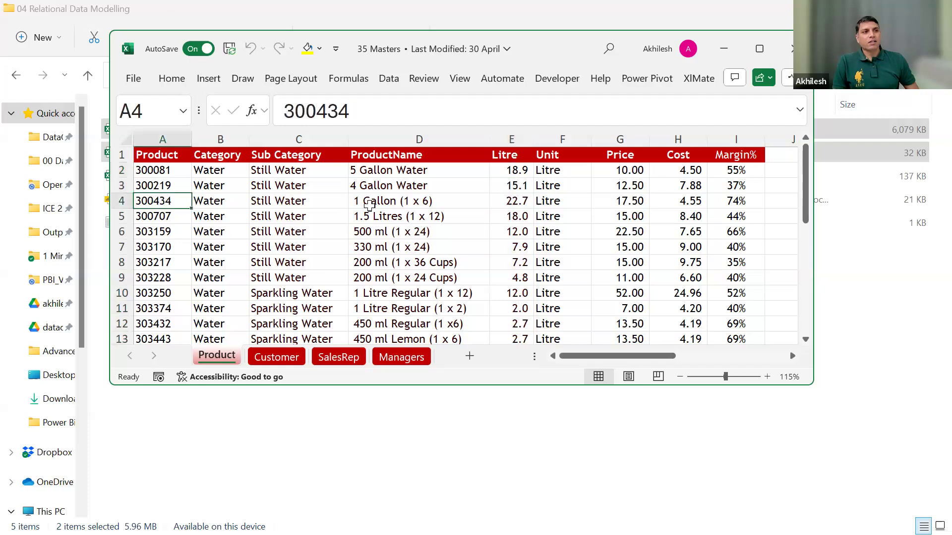
{"action": "left_click", "coordinate": [411, 200]}
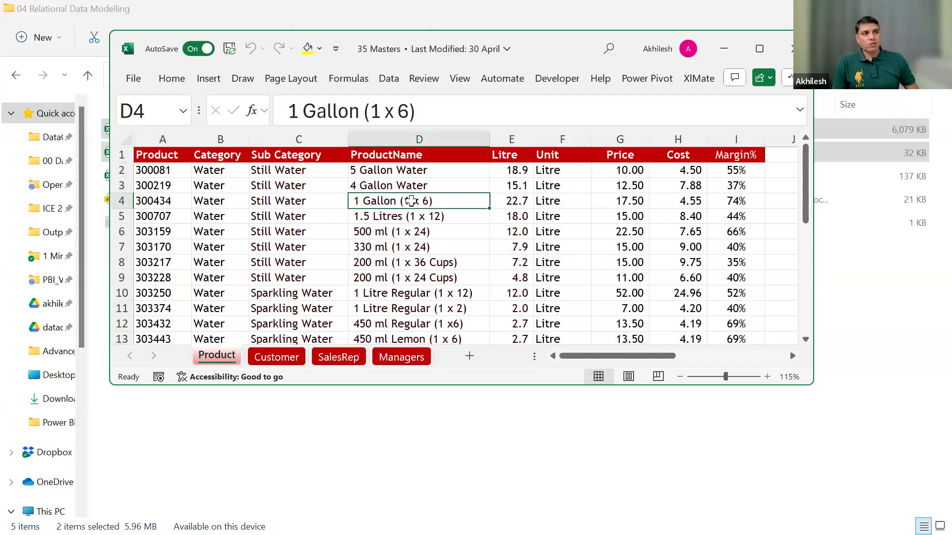
{"action": "key", "text": "Right"}
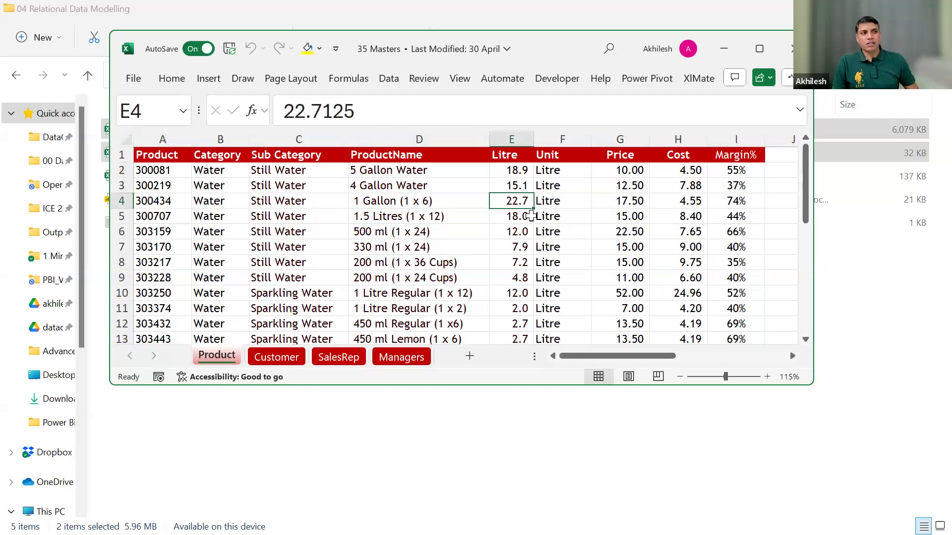
{"action": "left_click_drag", "start_coordinate": [518, 170], "coordinate": [519, 314]}
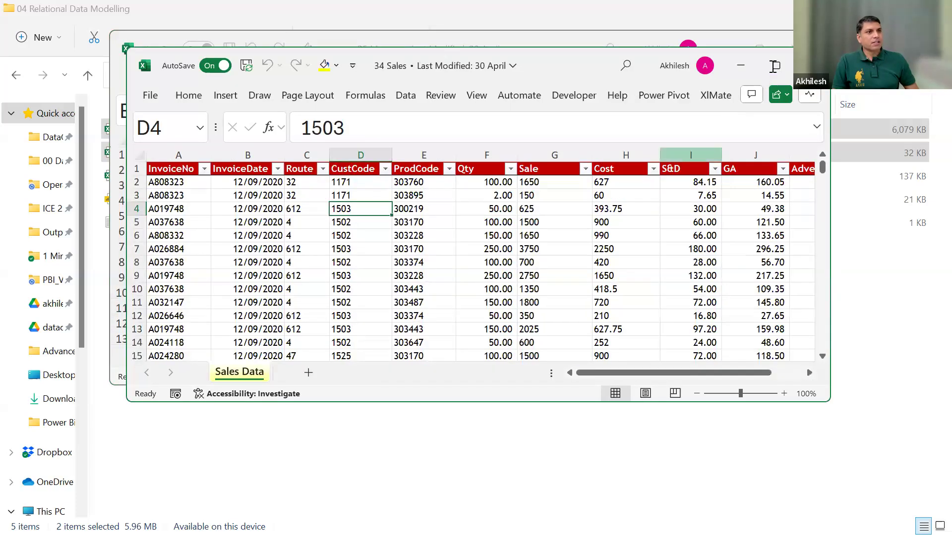
Maximize the 34 Sales workbook and examine the Qty column alongside the product codes on the Sales Data sheet.
{"action": "left_click", "coordinate": [775, 66]}
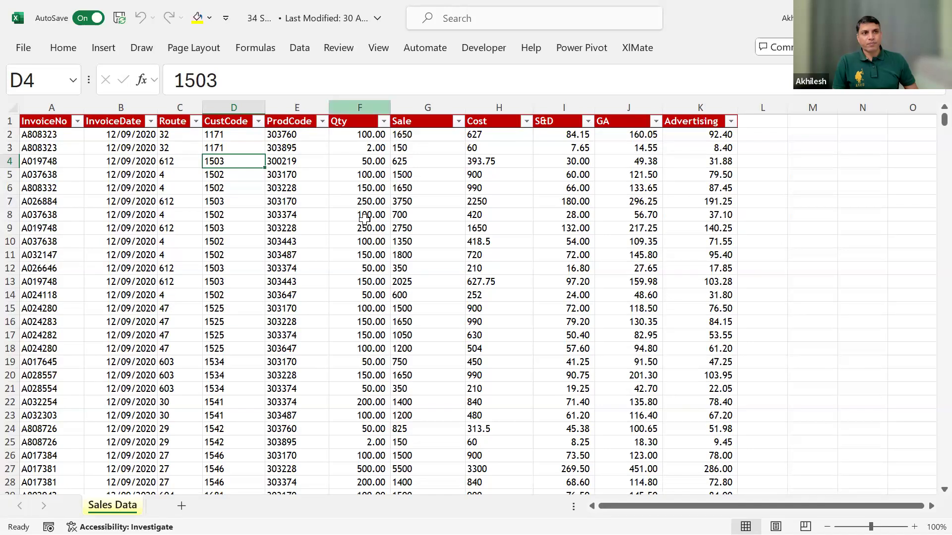
{"action": "left_click", "coordinate": [360, 108]}
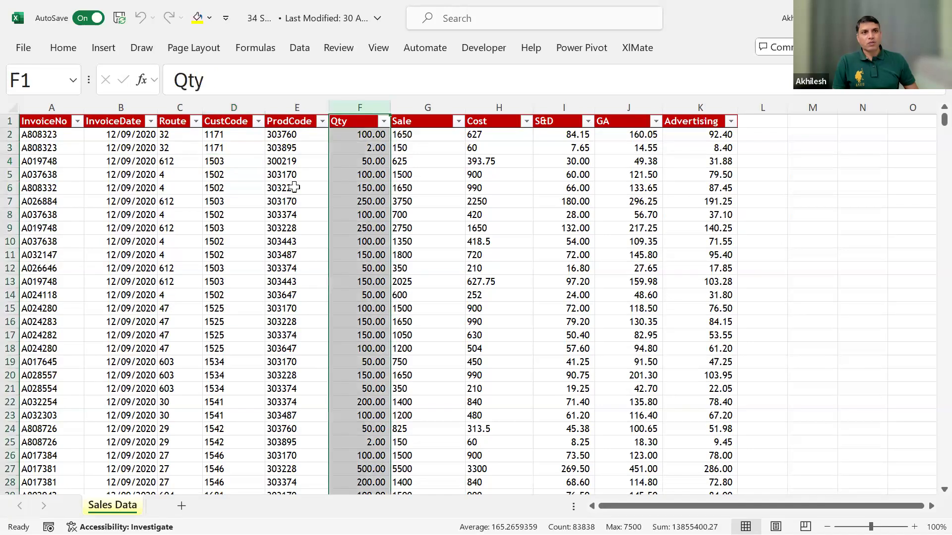
{"action": "left_click", "coordinate": [283, 135]}
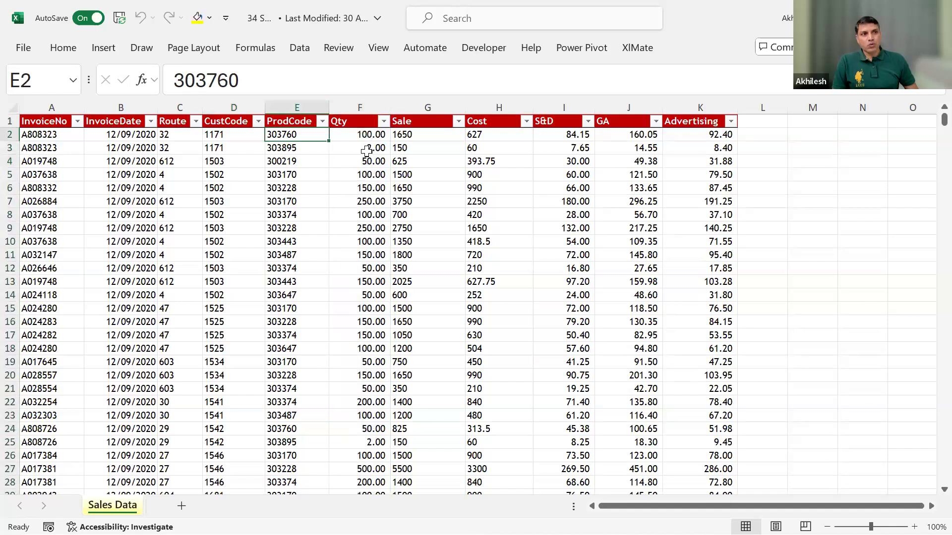
Examine the Qty values on the Sales Data sheet, close the Excel workbooks and return to Power BI Desktop.
{"action": "left_click", "coordinate": [347, 149]}
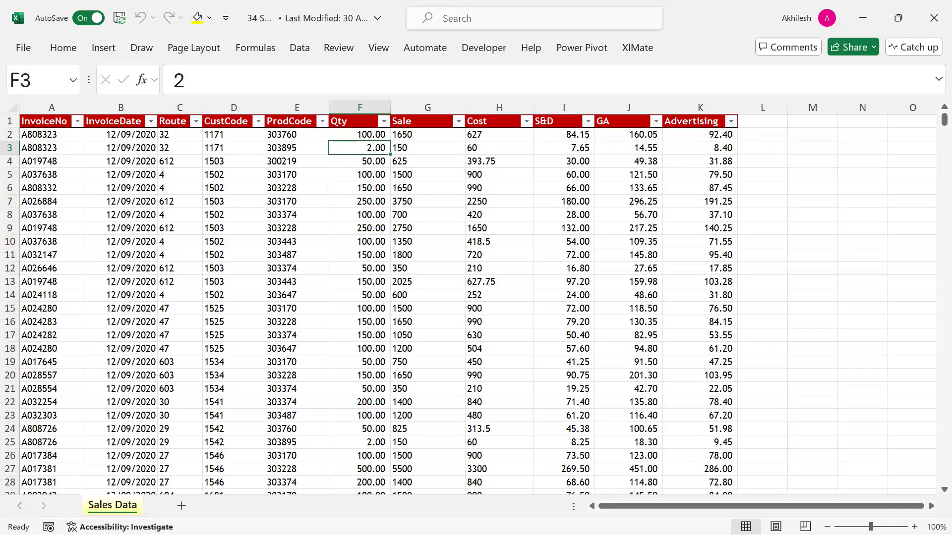
{"action": "left_click", "coordinate": [353, 193]}
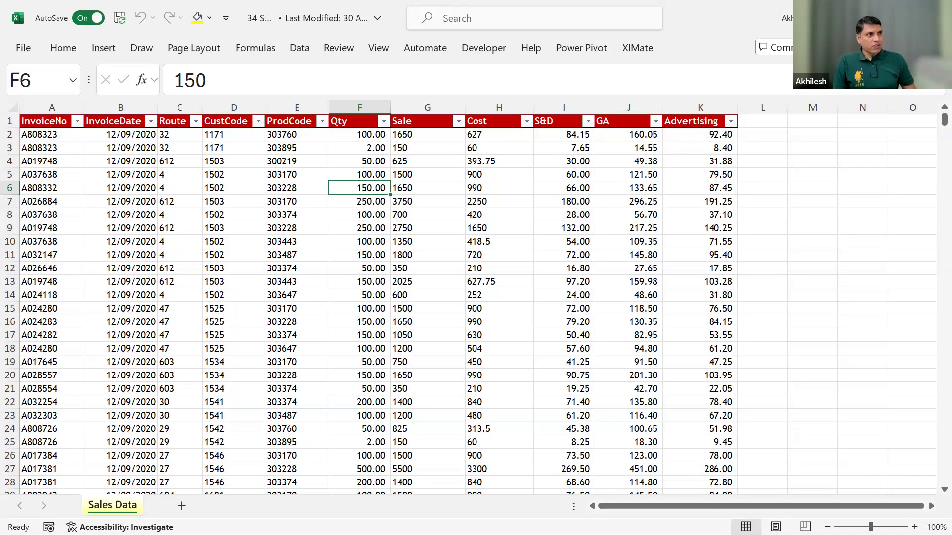
{"action": "left_click", "coordinate": [934, 17]}
{"action": "left_click", "coordinate": [795, 49]}
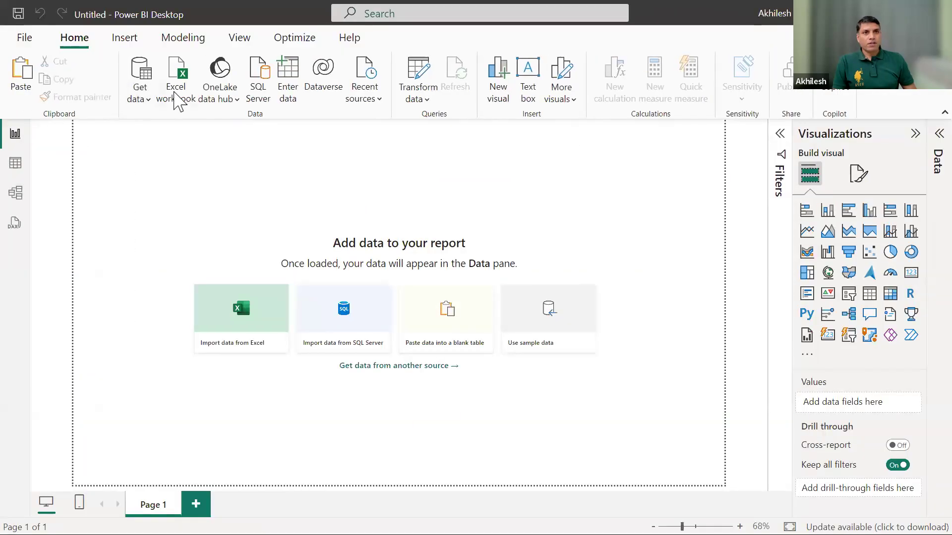
Start an Excel workbook import and browse to Desktop > Doubt Session > Z110 Power BI Student > 04 Relational Data Modelling.
{"action": "left_click", "coordinate": [179, 74]}
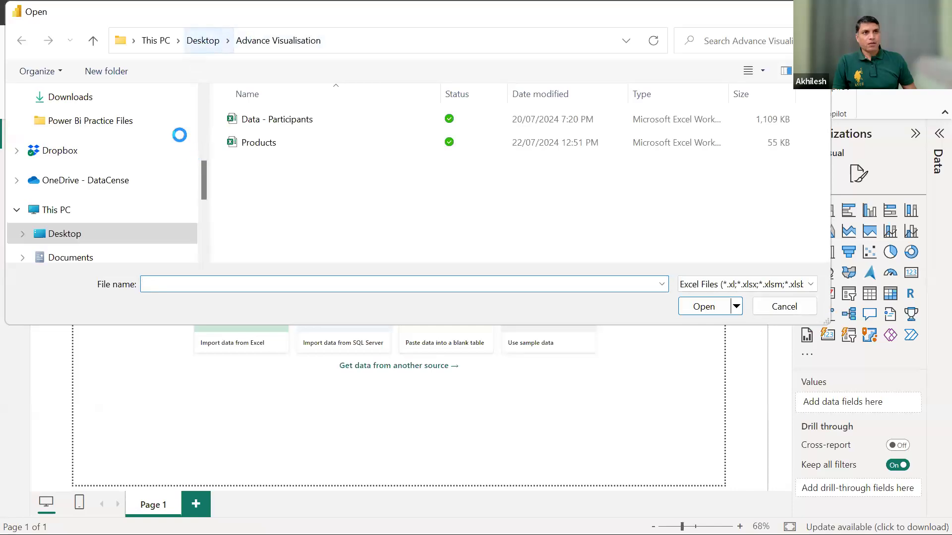
{"action": "left_click", "coordinate": [201, 40]}
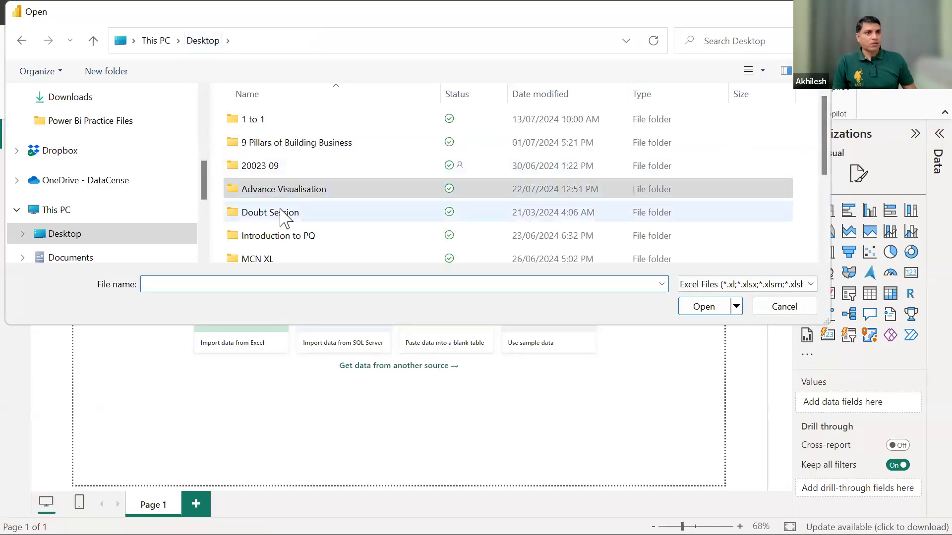
{"action": "scroll", "coordinate": [283, 198], "scroll_direction": "down", "scroll_amount": 1}
{"action": "double_click", "coordinate": [281, 160]}
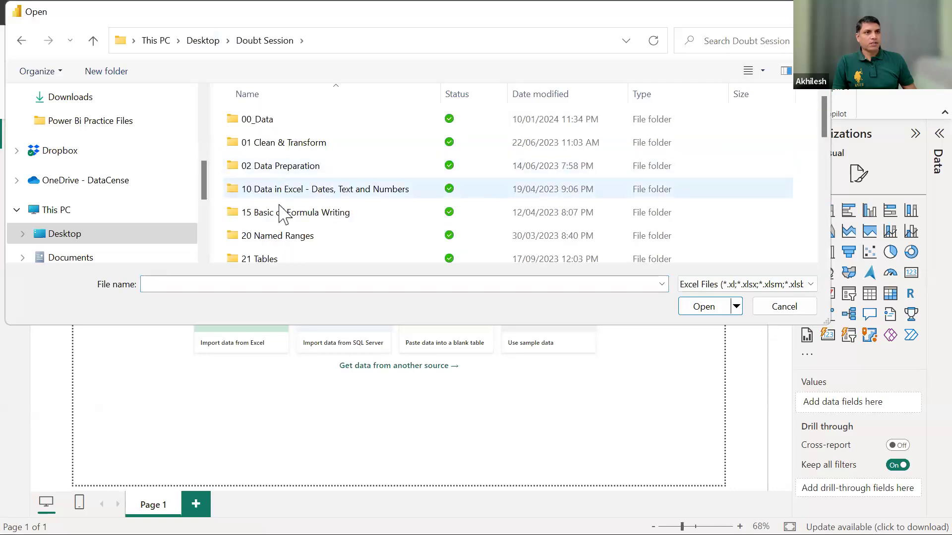
{"action": "scroll", "coordinate": [279, 240], "scroll_direction": "down", "scroll_amount": 5}
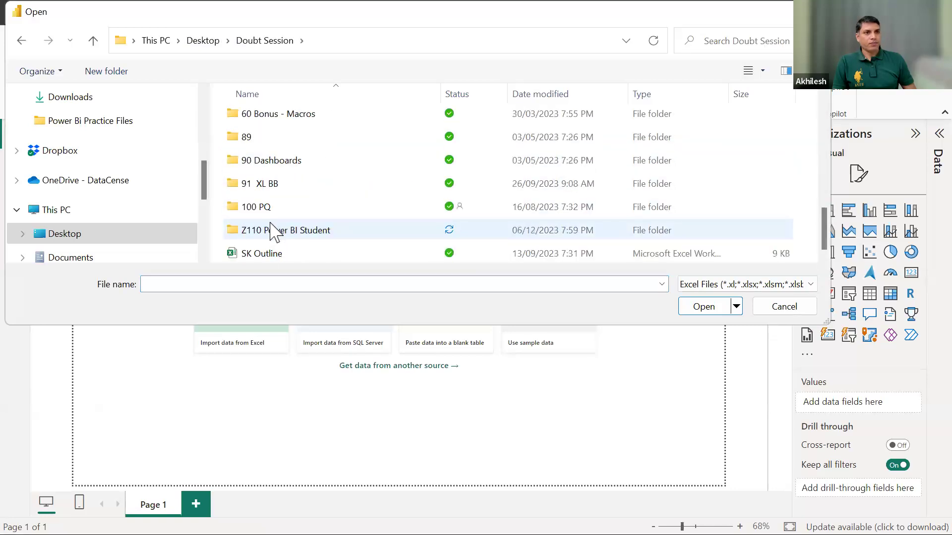
{"action": "double_click", "coordinate": [277, 230]}
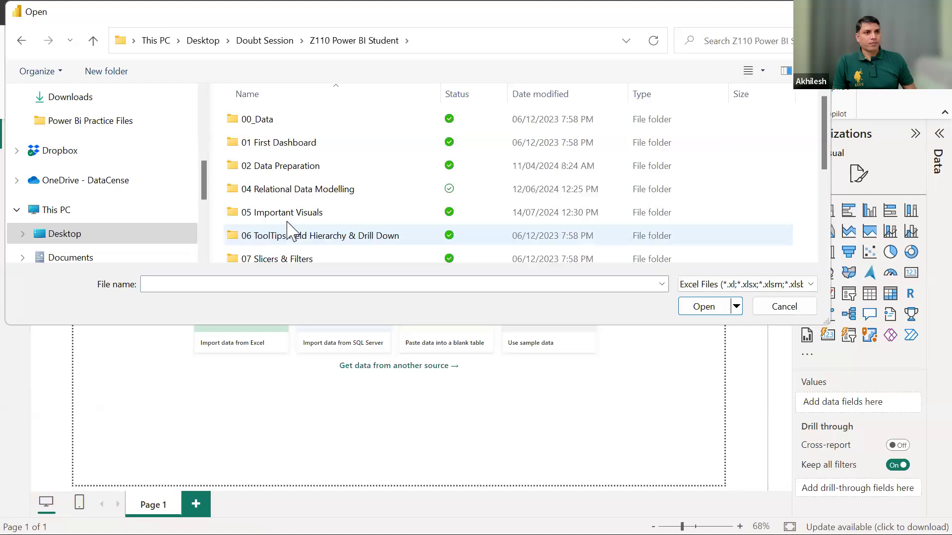
{"action": "double_click", "coordinate": [287, 189]}
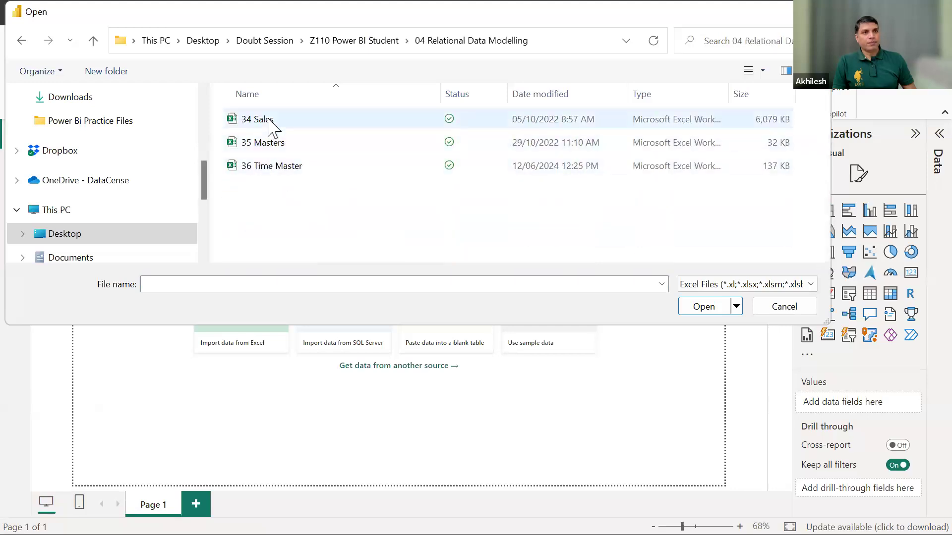
Choose the 34 Sales workbook and bring its Sales Data table into Power Query Editor for transformation.
{"action": "left_click", "coordinate": [244, 120]}
{"action": "left_click", "coordinate": [704, 310]}
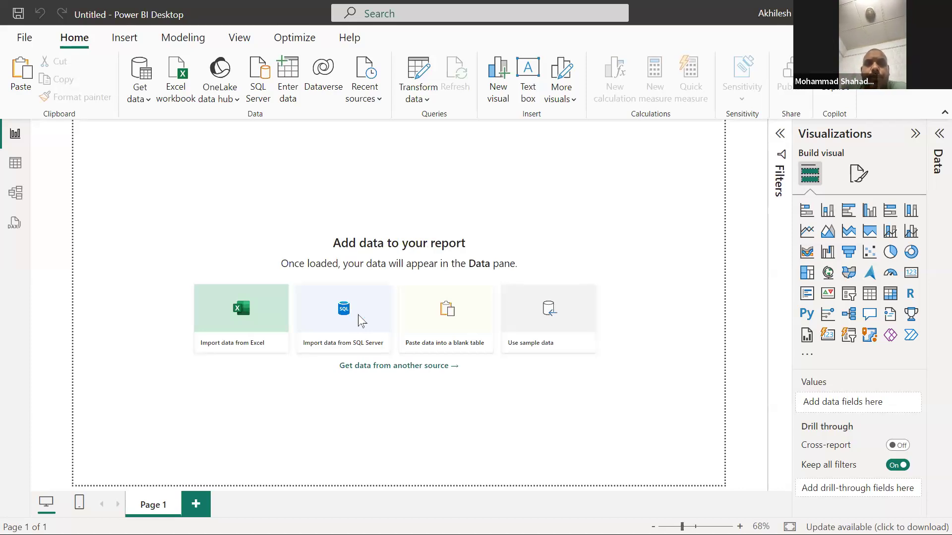
{"action": "left_click", "coordinate": [193, 141]}
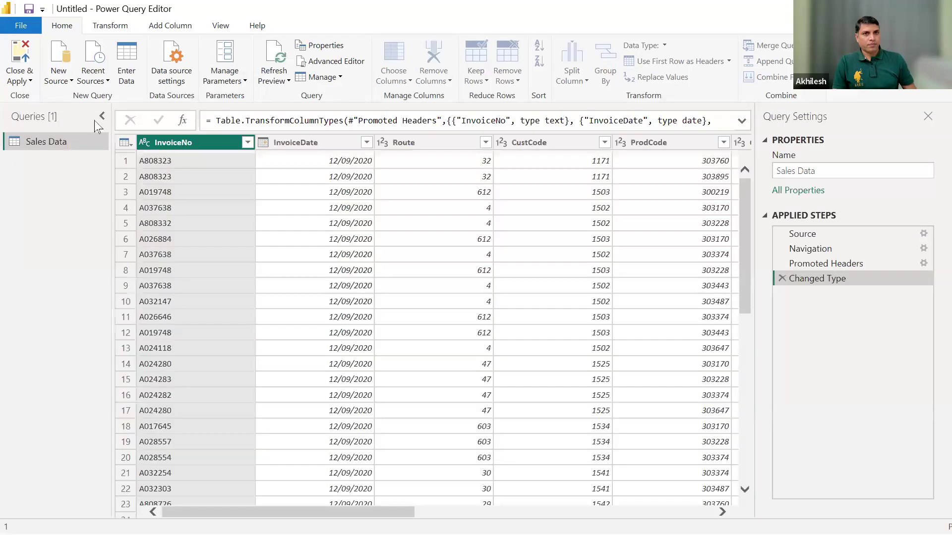
Remove the InvoiceNo, Route, CustCode, Sale, Cost, S&D, GA and Advertising columns from the Sales Data query.
{"action": "left_click", "coordinate": [102, 116]}
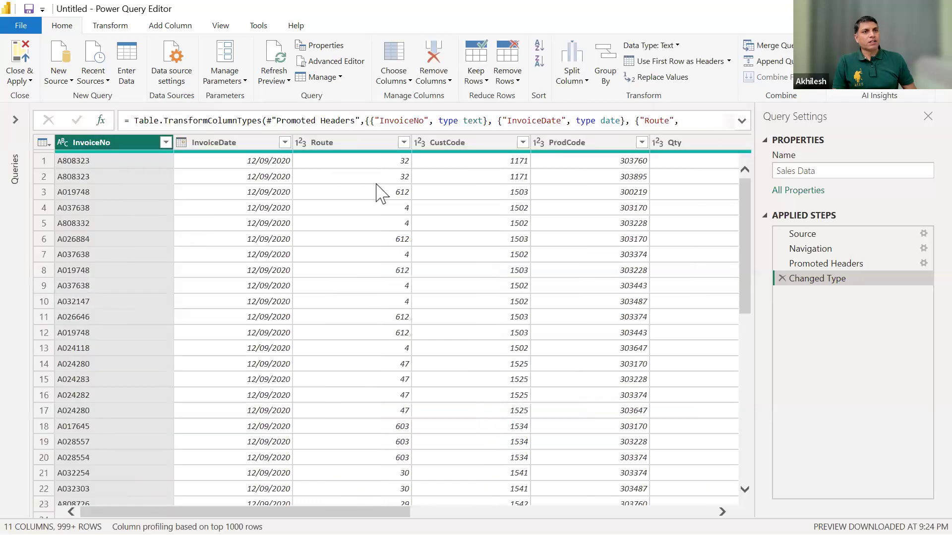
{"action": "left_click", "coordinate": [348, 144]}
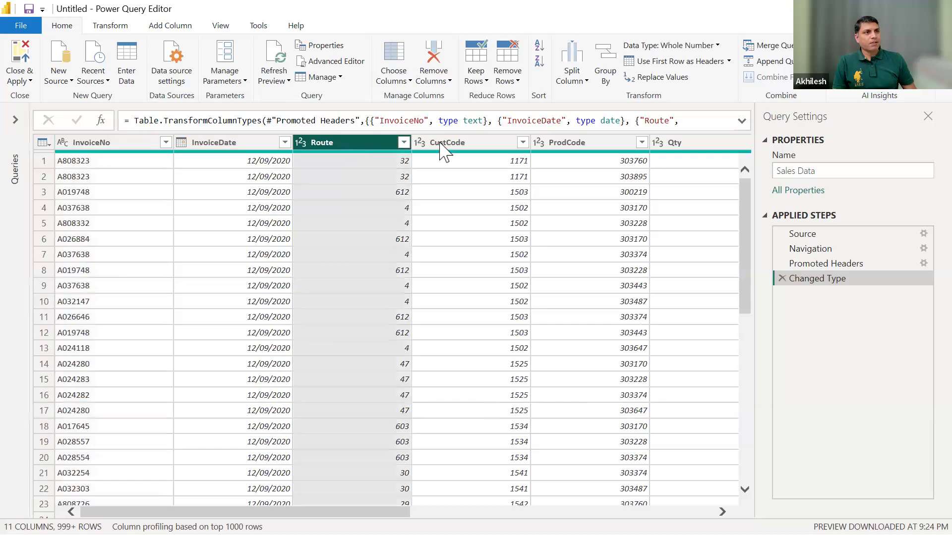
{"action": "left_click", "coordinate": [442, 144], "text": "ctrl"}
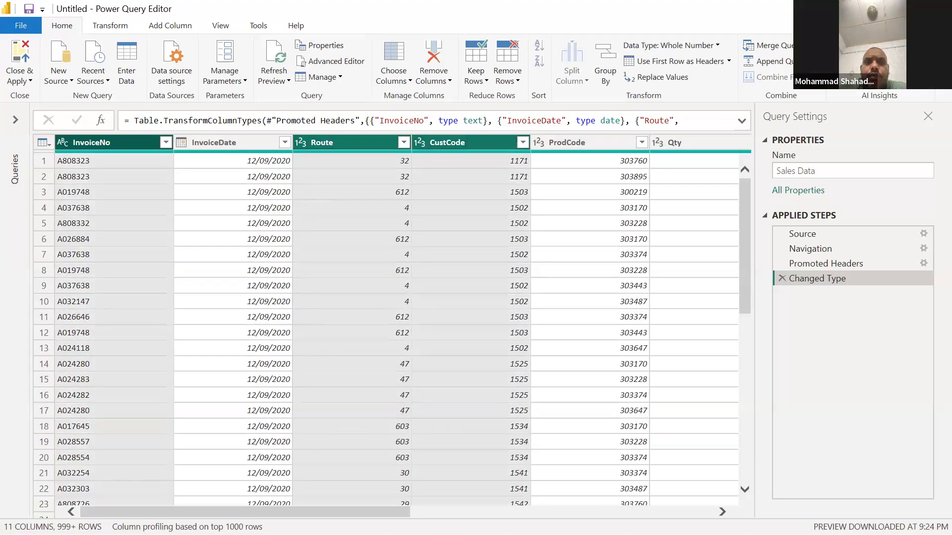
{"action": "left_click_drag", "start_coordinate": [246, 513], "coordinate": [428, 513]}
{"action": "left_click", "coordinate": [479, 144]}
{"action": "left_click", "coordinate": [574, 144], "text": "ctrl"}
{"action": "left_click", "coordinate": [654, 144], "text": "ctrl"}
{"action": "left_click_drag", "start_coordinate": [526, 512], "coordinate": [645, 512]}
{"action": "left_click", "coordinate": [551, 142], "text": "ctrl"}
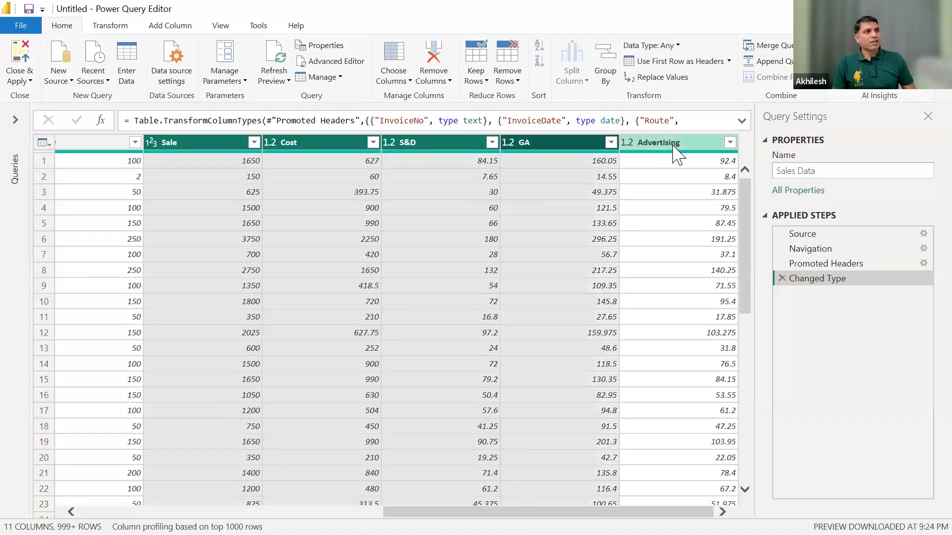
{"action": "left_click", "coordinate": [673, 145], "text": "ctrl"}
{"action": "key", "text": "Delete"}
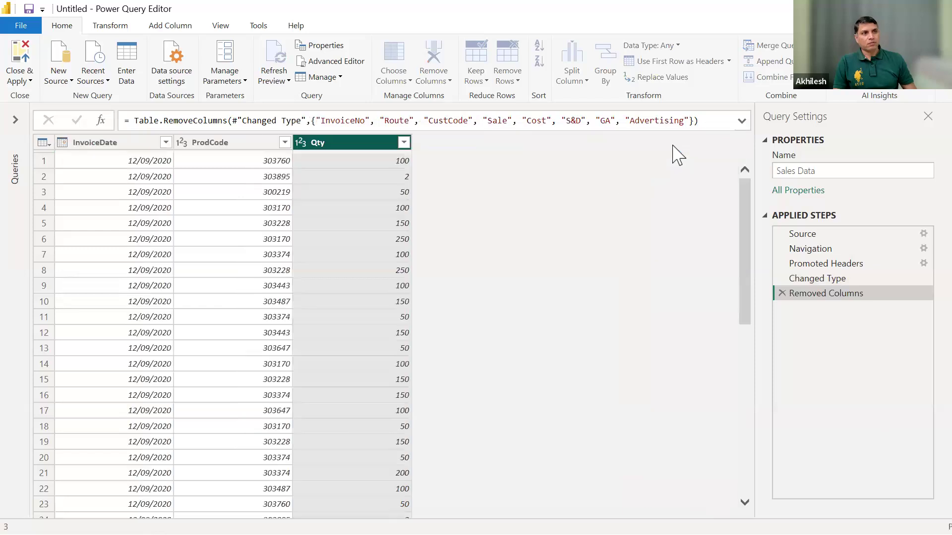
Review the InvoiceDate, ProdCode and Qty columns, and apply the query changes to load Sales Data into the report.
{"action": "left_click", "coordinate": [84, 149]}
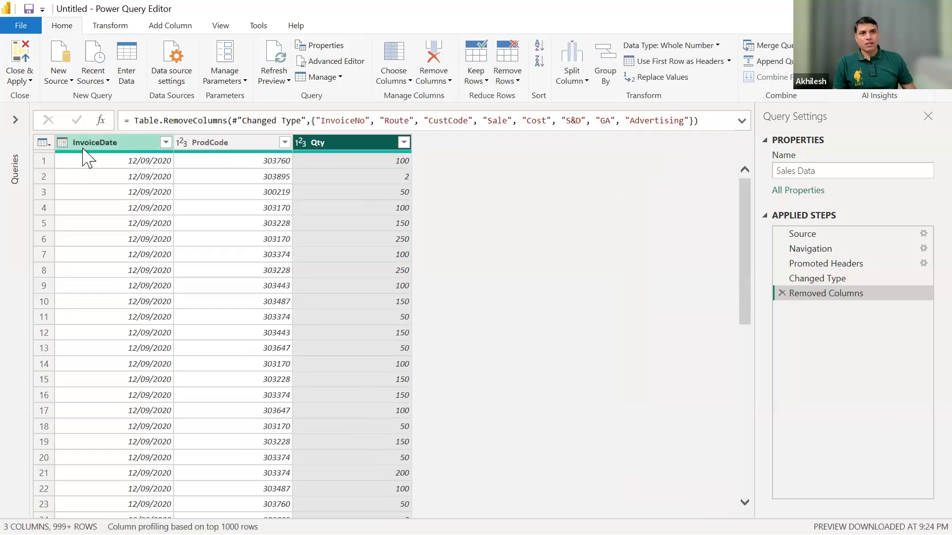
{"action": "left_click", "coordinate": [215, 147]}
{"action": "left_click", "coordinate": [341, 149]}
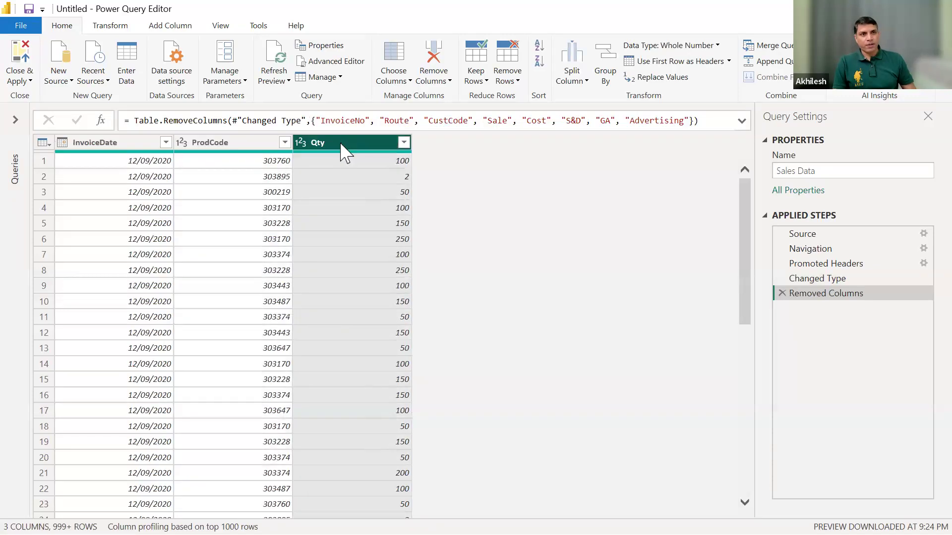
{"action": "left_click", "coordinate": [182, 150], "text": "ctrl"}
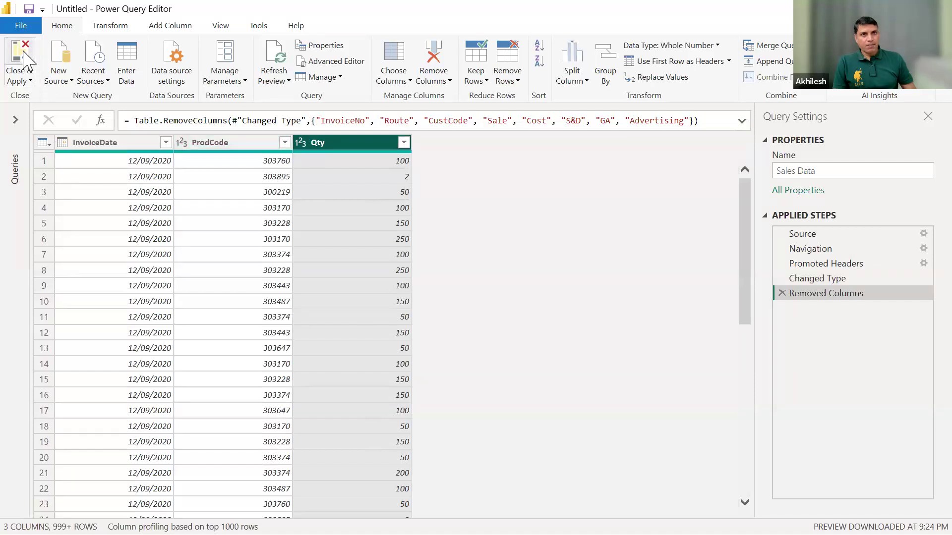
{"action": "left_click", "coordinate": [25, 59]}
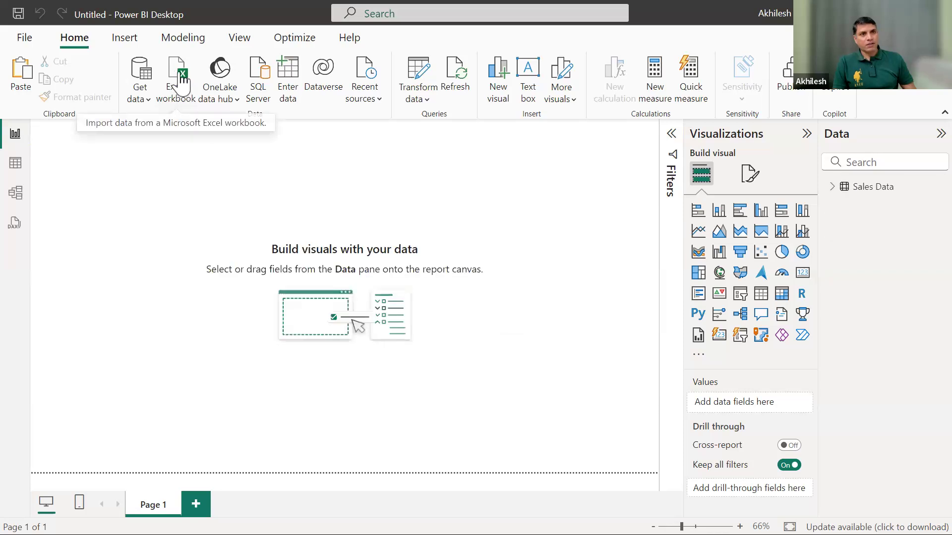
Import the Product sheet from the 35 Masters workbook and open it in Power Query Editor for transformation.
{"action": "left_click", "coordinate": [180, 79]}
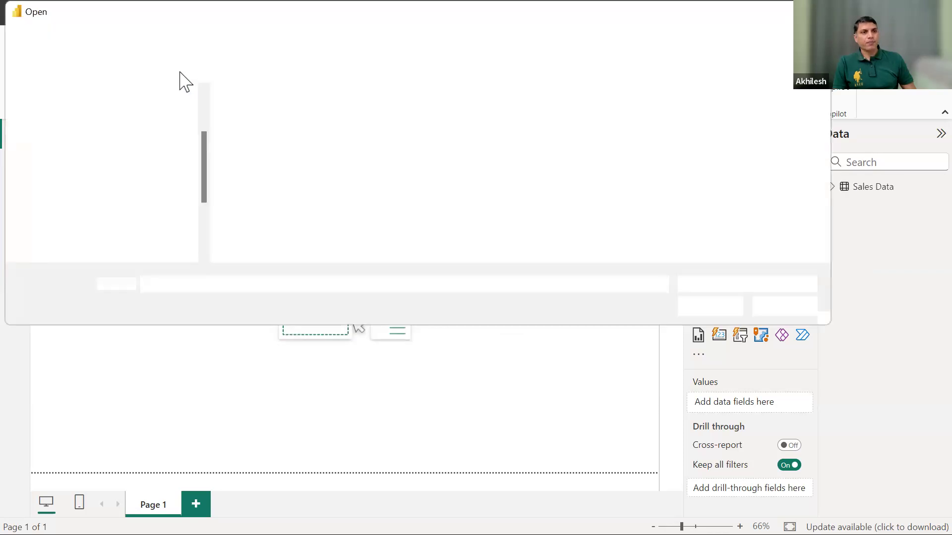
{"action": "left_click", "coordinate": [261, 144]}
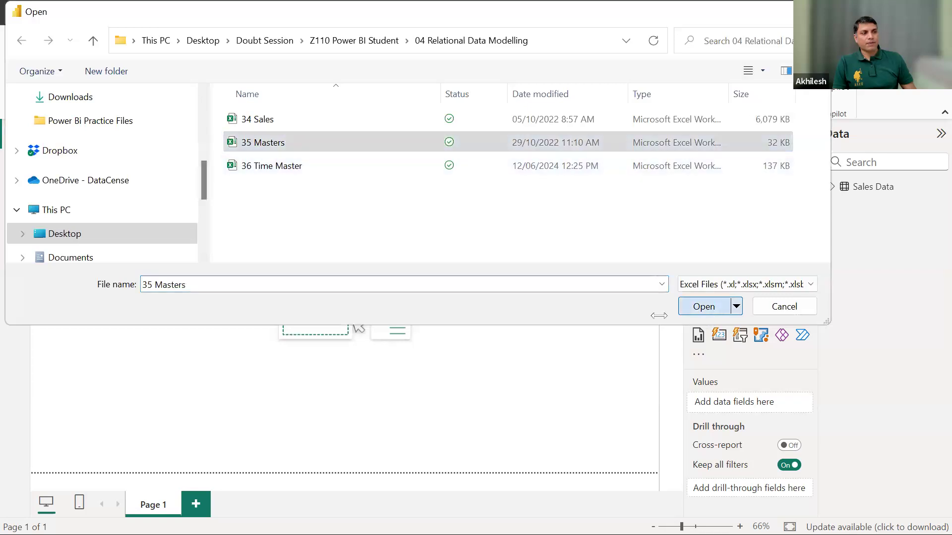
{"action": "key", "text": "Return"}
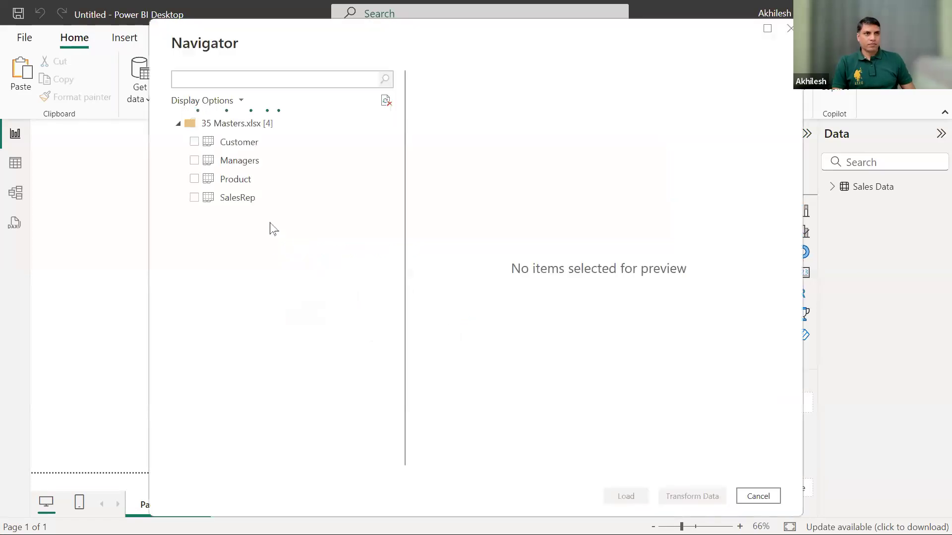
{"action": "left_click", "coordinate": [194, 178]}
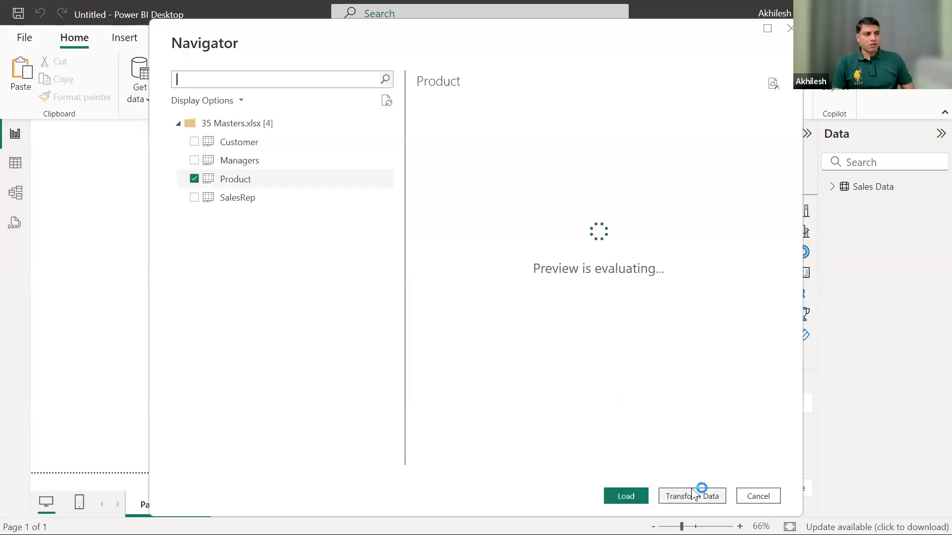
{"action": "left_click", "coordinate": [692, 490]}
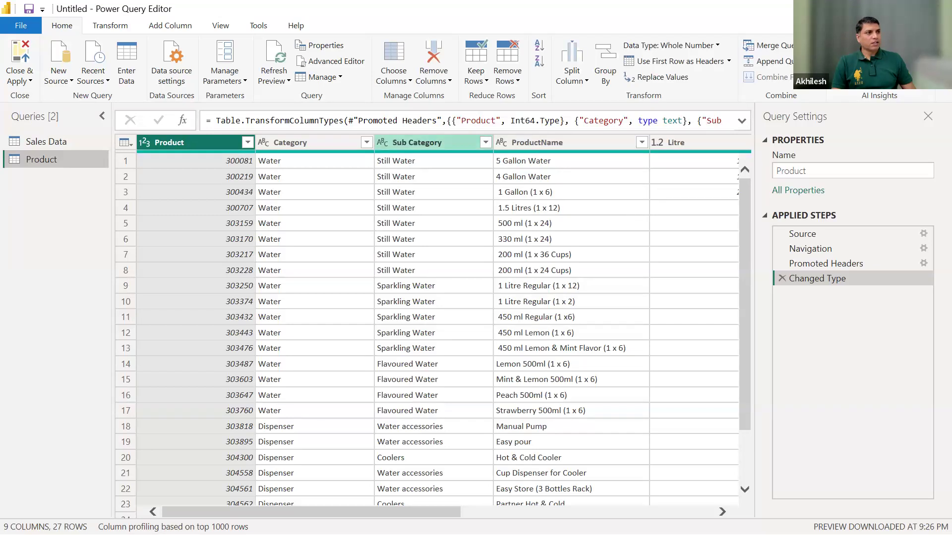
Review all columns of the Product query through Margin% and apply it to load the table into the report.
{"action": "scroll", "coordinate": [426, 327], "scroll_direction": "right", "scroll_amount": 3}
{"action": "scroll", "coordinate": [427, 327], "scroll_direction": "right", "scroll_amount": 4}
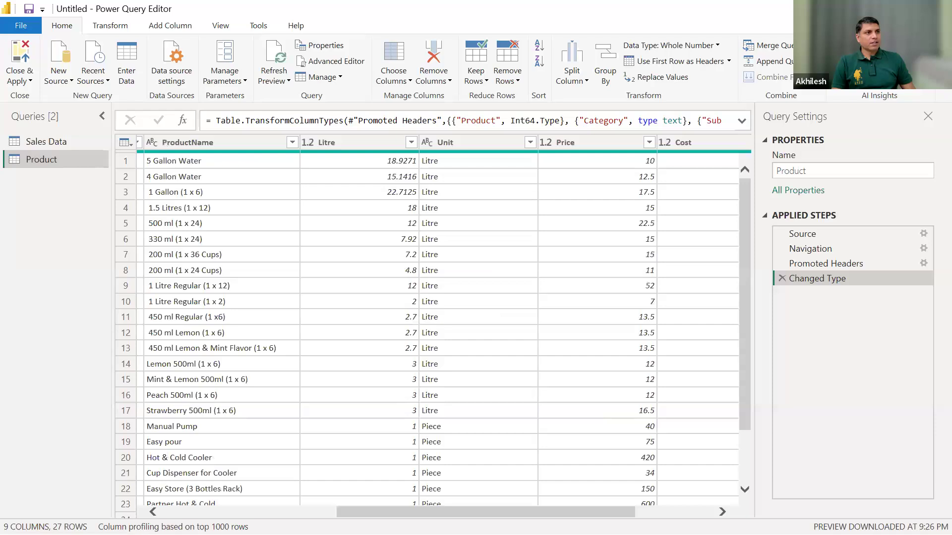
{"action": "scroll", "coordinate": [426, 327], "scroll_direction": "right", "scroll_amount": 4}
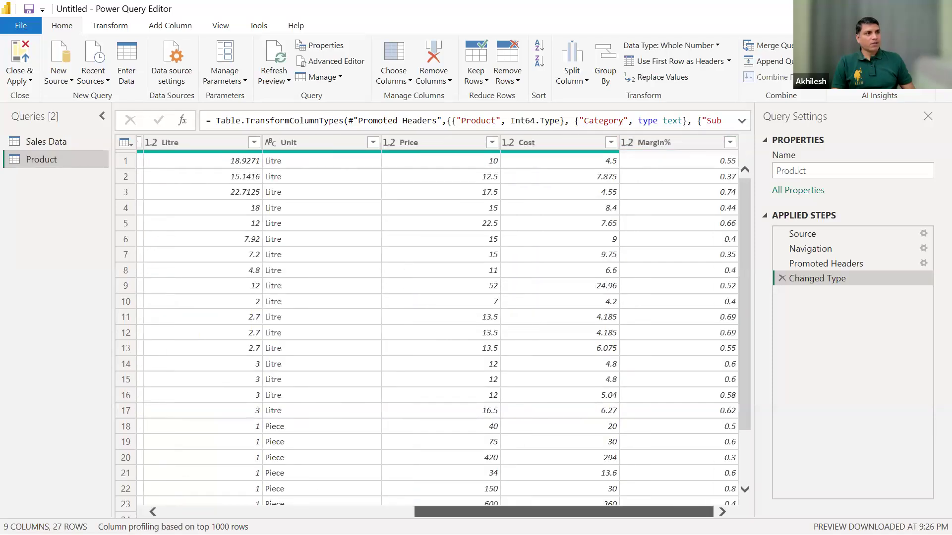
{"action": "scroll", "coordinate": [426, 327], "scroll_direction": "left", "scroll_amount": 10}
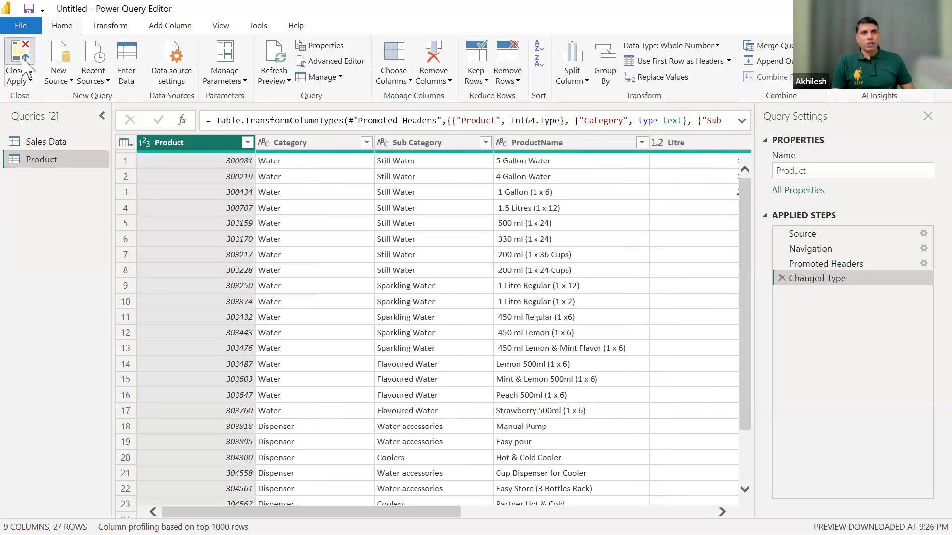
{"action": "left_click", "coordinate": [23, 65]}
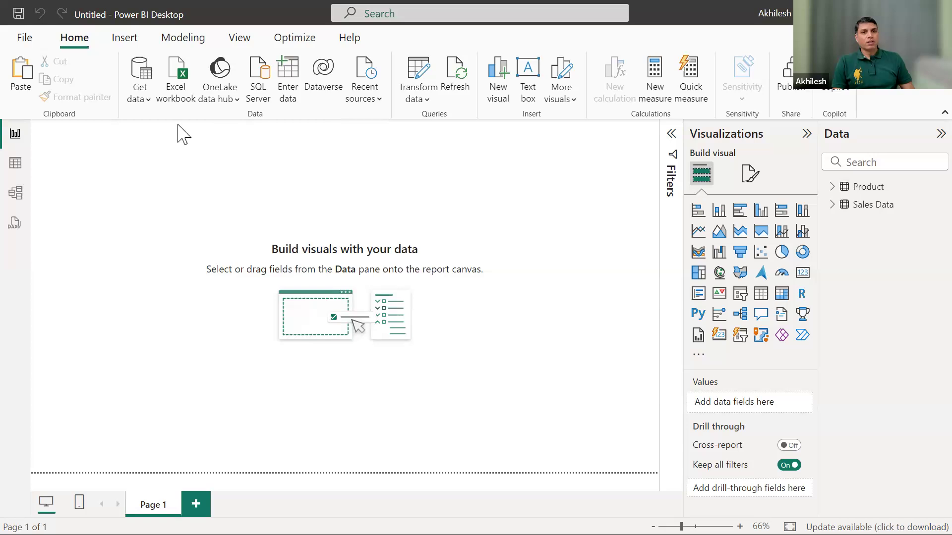
Switch to the model view and enlarge the Sales Data and Product table cards to fit their full field lists.
{"action": "left_click", "coordinate": [18, 197]}
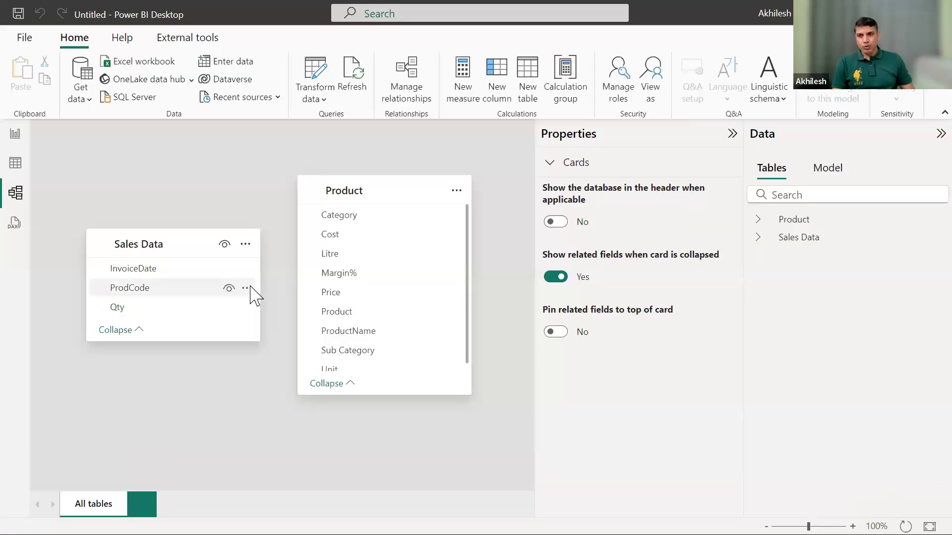
{"action": "left_click_drag", "start_coordinate": [193, 341], "coordinate": [202, 414]}
{"action": "left_click_drag", "start_coordinate": [417, 395], "coordinate": [440, 490]}
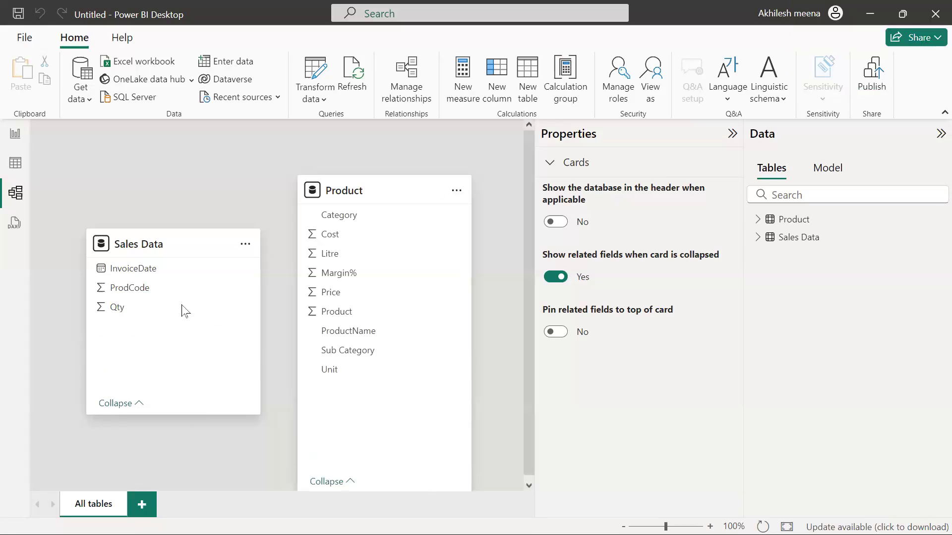
Create an active one-to-many, single-direction relationship from the Product table's Product column to ProdCode in Sales Data, and collapse the Properties and Data panes.
{"action": "left_click", "coordinate": [160, 289]}
{"action": "left_click_drag", "start_coordinate": [320, 315], "coordinate": [185, 373]}
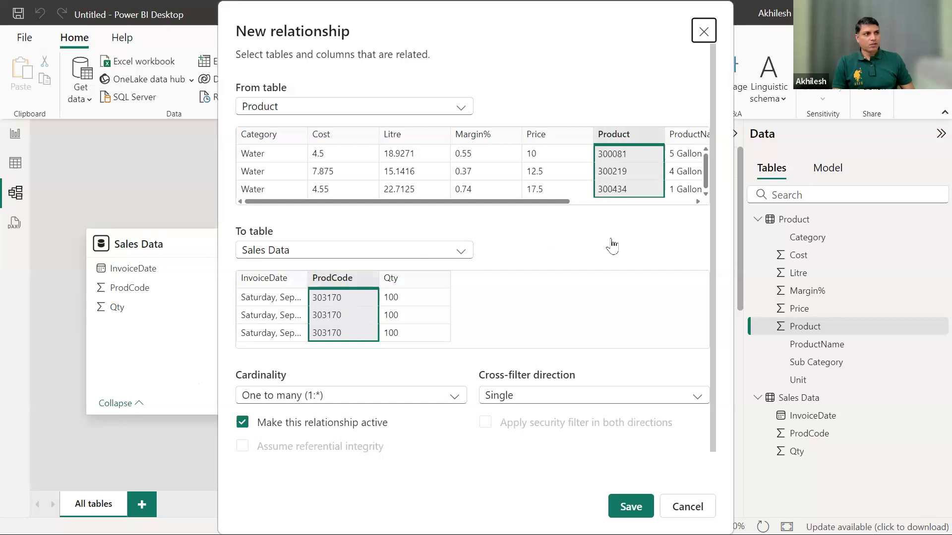
{"action": "left_click", "coordinate": [632, 508]}
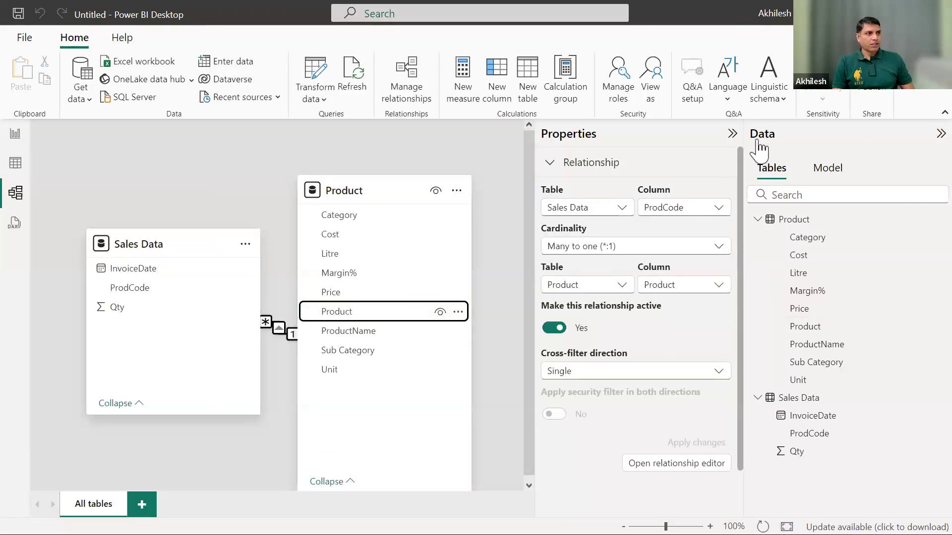
{"action": "left_click", "coordinate": [732, 134]}
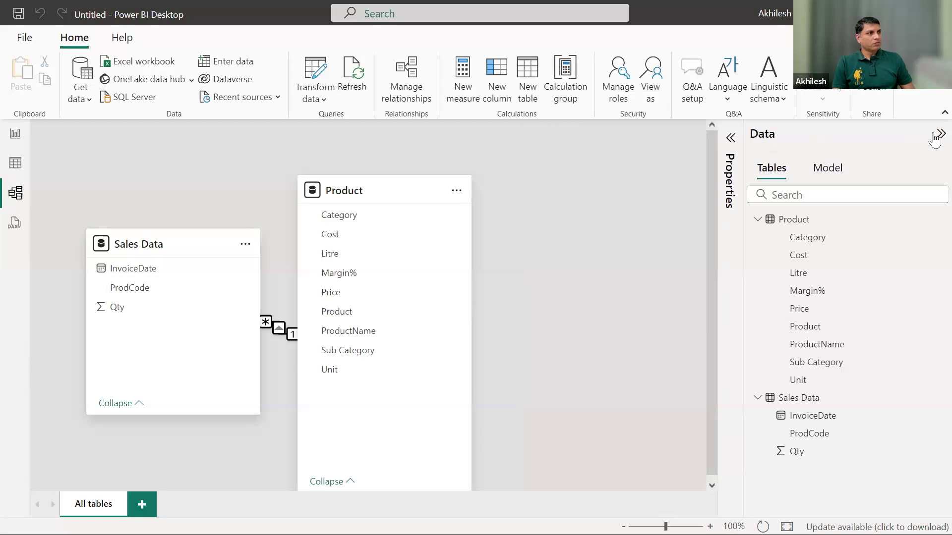
{"action": "left_click", "coordinate": [940, 134]}
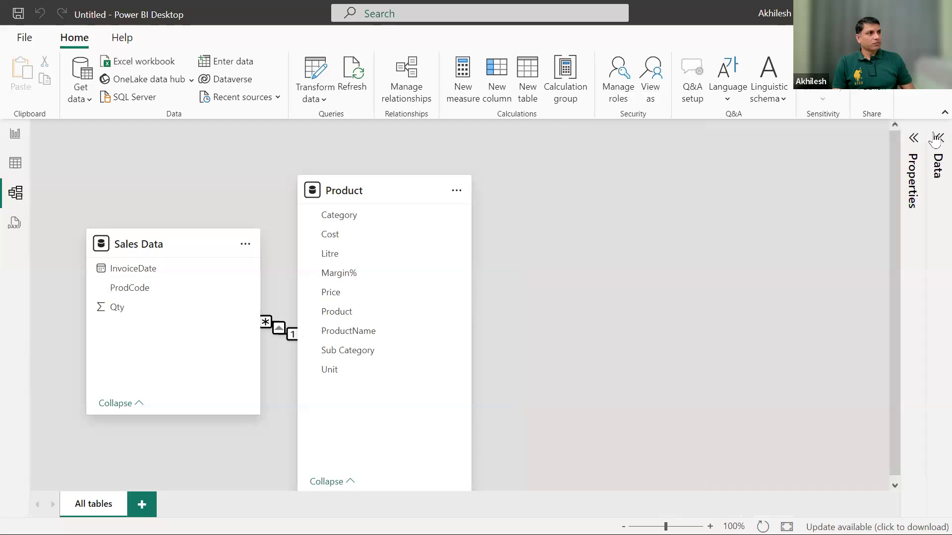
In the table view, add a calculated column to Sales Data with the formula Litres = RELATED('Product'[Litre]).
{"action": "left_click", "coordinate": [15, 164]}
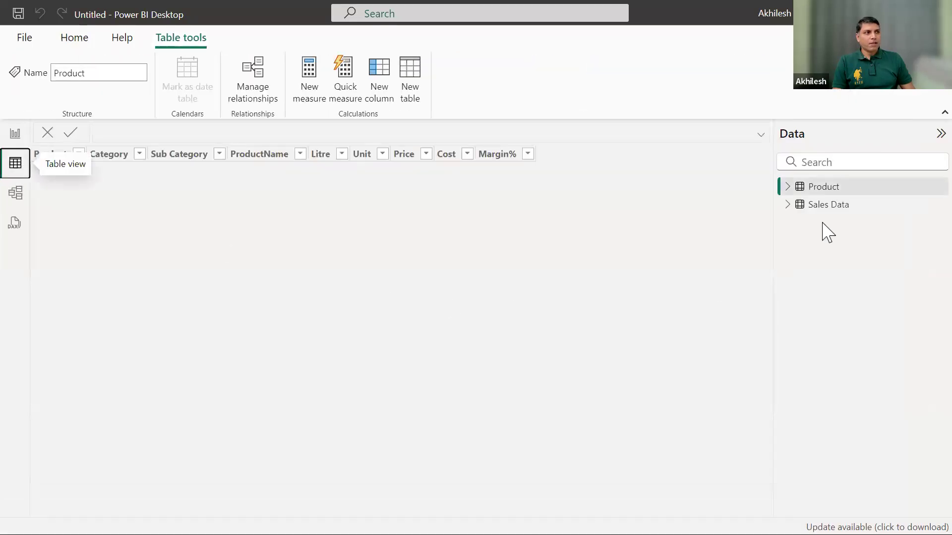
{"action": "left_click", "coordinate": [827, 206]}
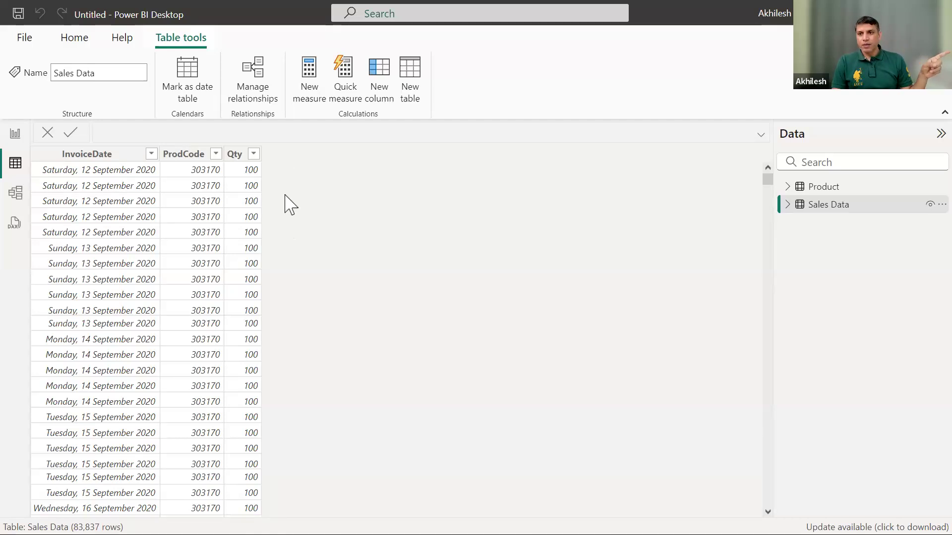
{"action": "left_click", "coordinate": [787, 205]}
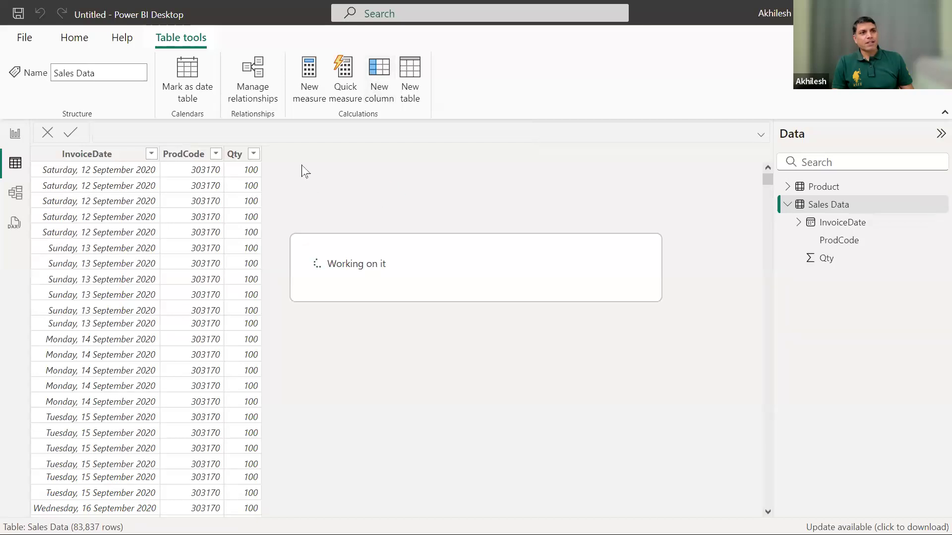
{"action": "left_click", "coordinate": [133, 130]}
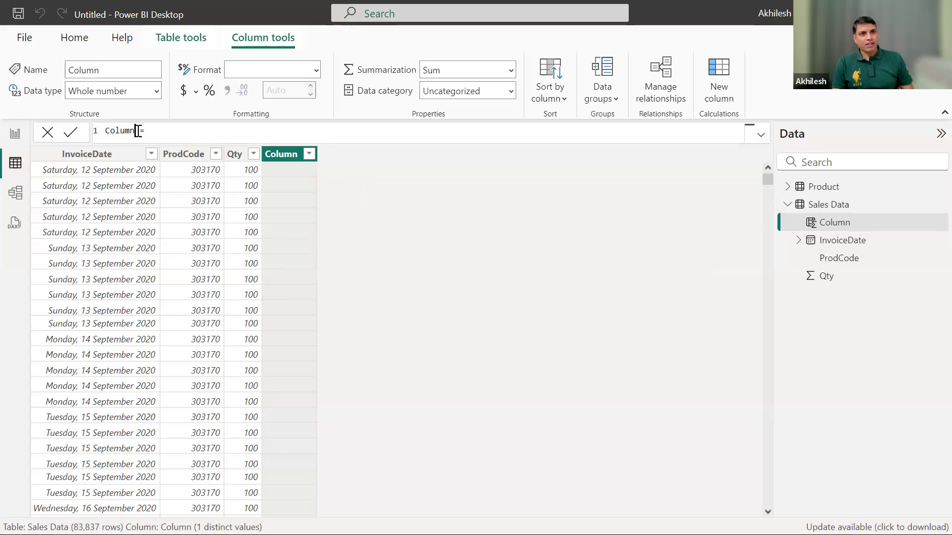
{"action": "type", "text": "Lit"}
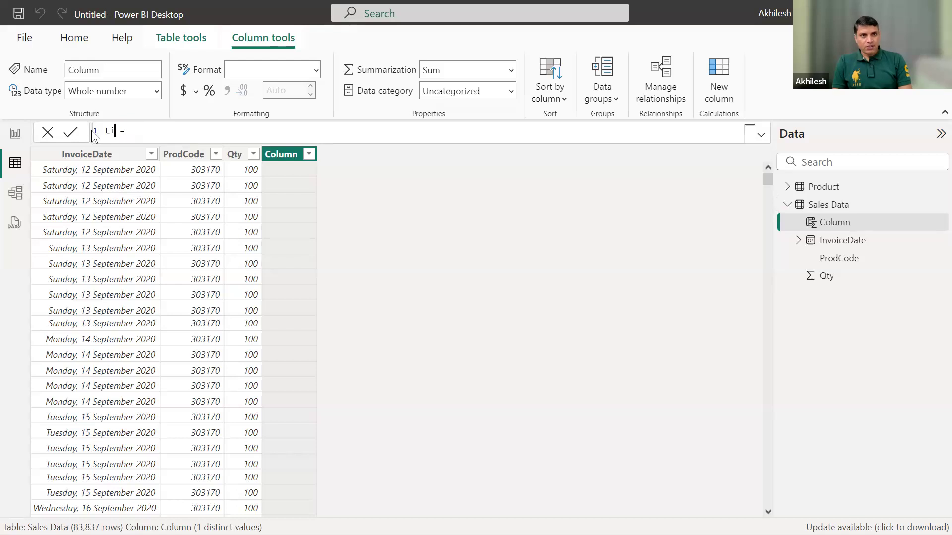
{"action": "key", "text": "BackSpace"}
{"action": "type", "text": "tres"}
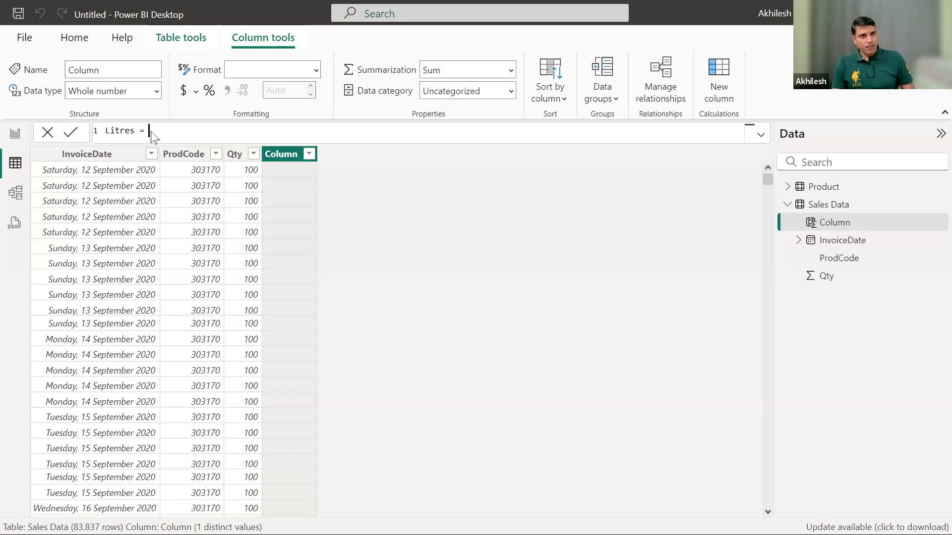
{"action": "type", "text": "relat"}
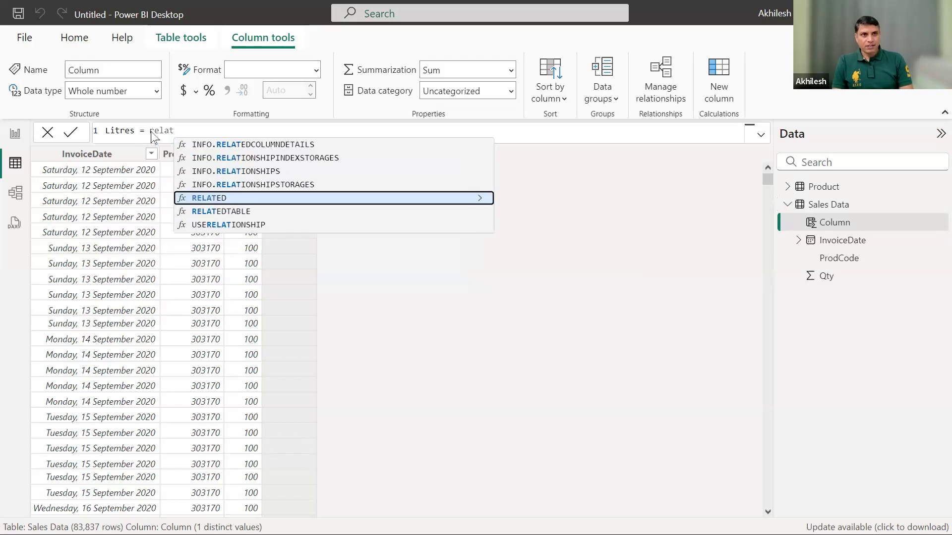
{"action": "key", "text": "Tab"}
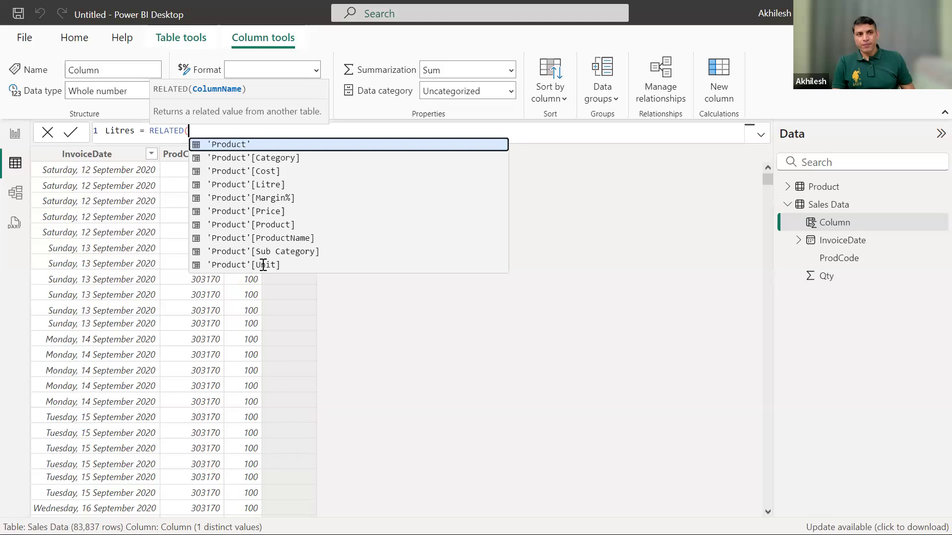
{"action": "left_click", "coordinate": [264, 184]}
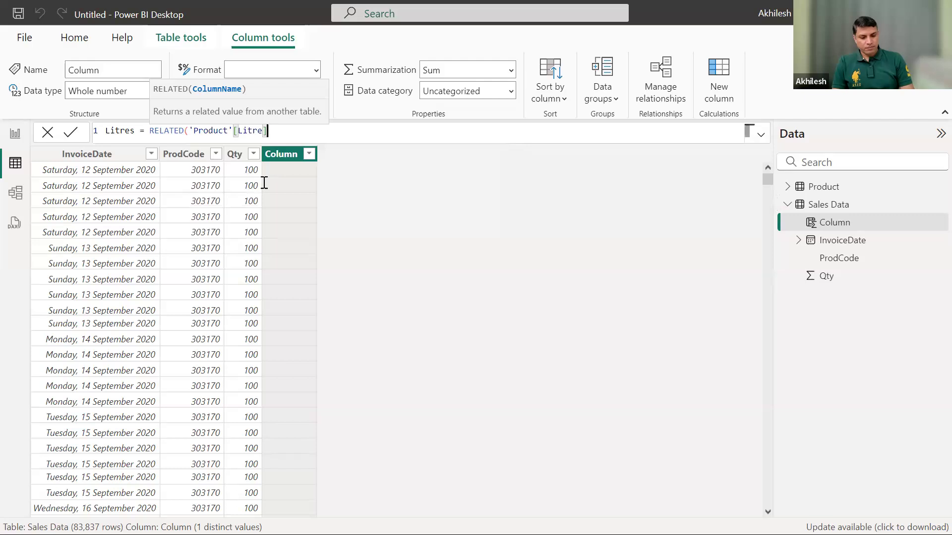
{"action": "type", "text": ")"}
{"action": "key", "text": "Return"}
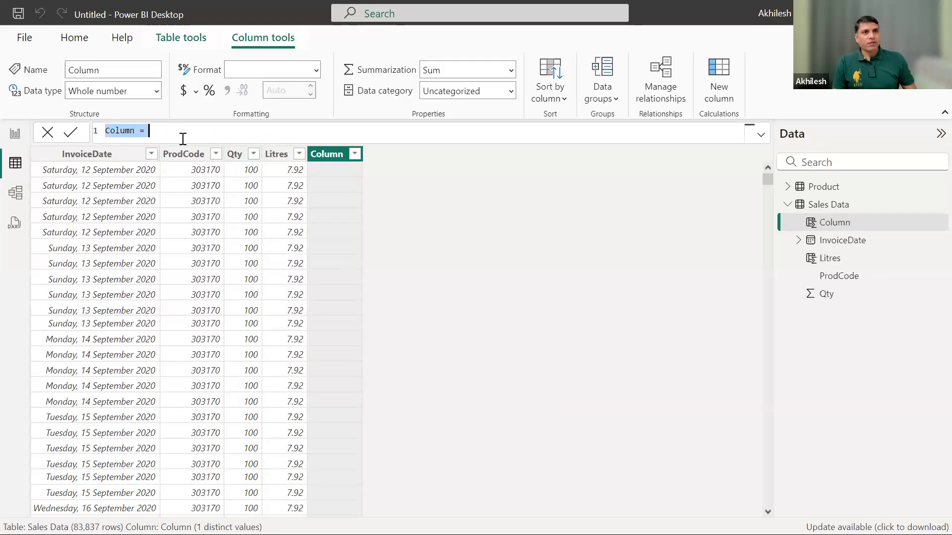
Add a calculated column to Sales Data, Total Lites = 'Sales Data'[Qty]*'Sales Data'[Litres], and check its rows.
{"action": "left_click_drag", "start_coordinate": [134, 132], "coordinate": [99, 134]}
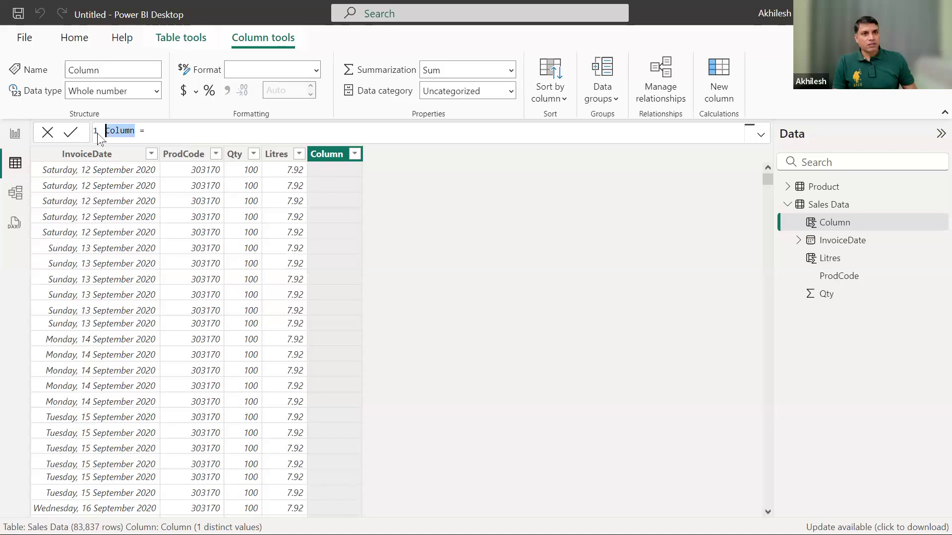
{"action": "type", "text": "Total"}
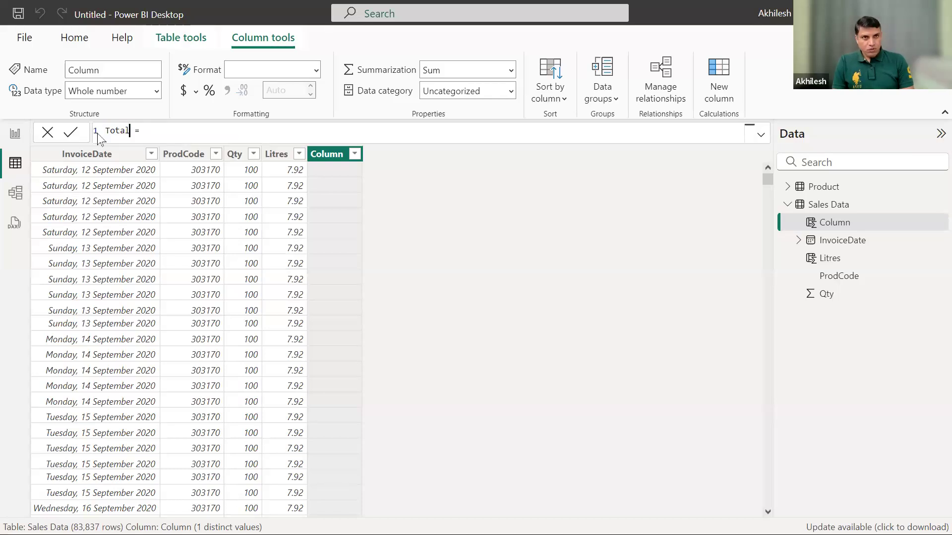
{"action": "type", "text": " Lites"}
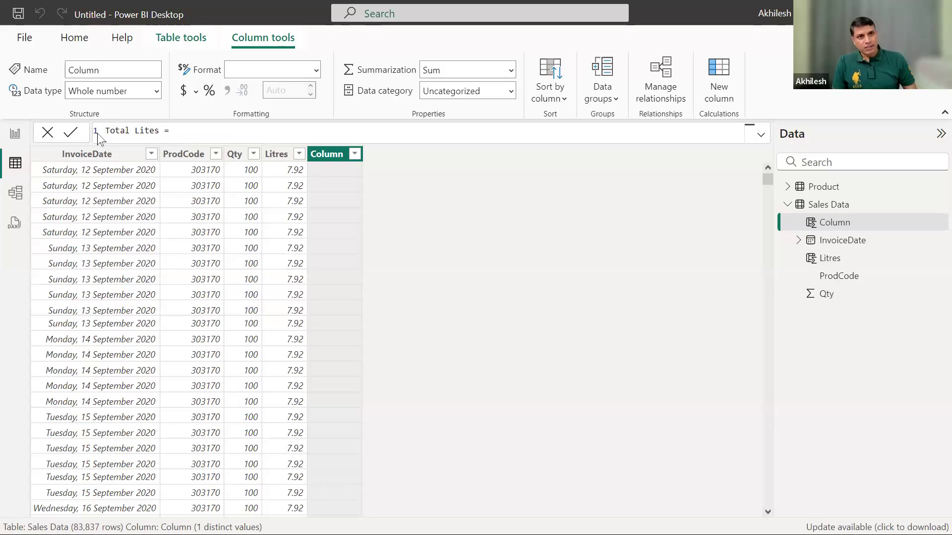
{"action": "type", "text": " = "}
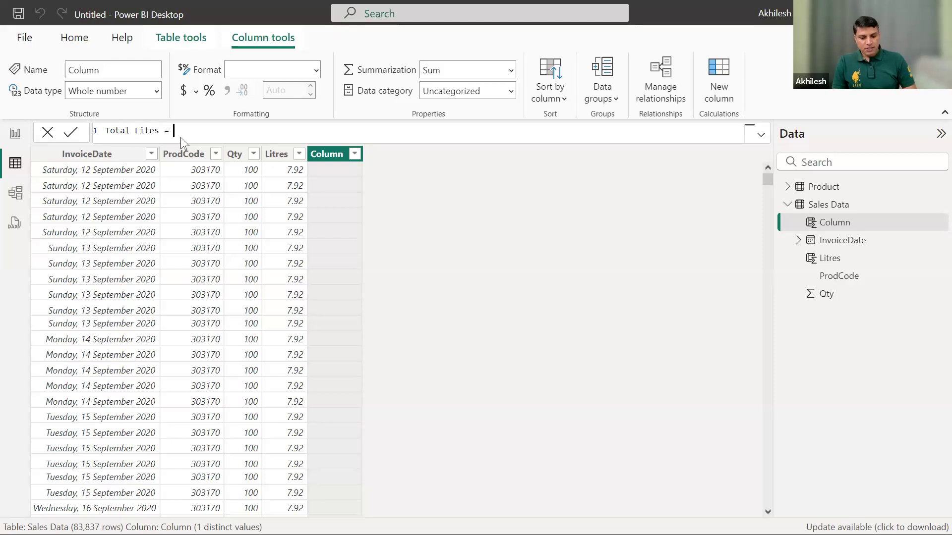
{"action": "type", "text": "qty"}
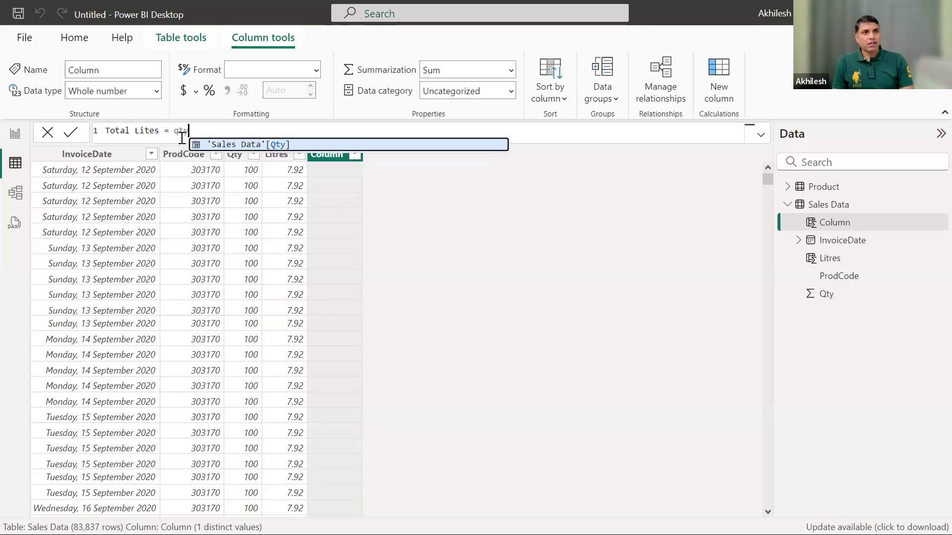
{"action": "key", "text": "Tab"}
{"action": "type", "text": "*"}
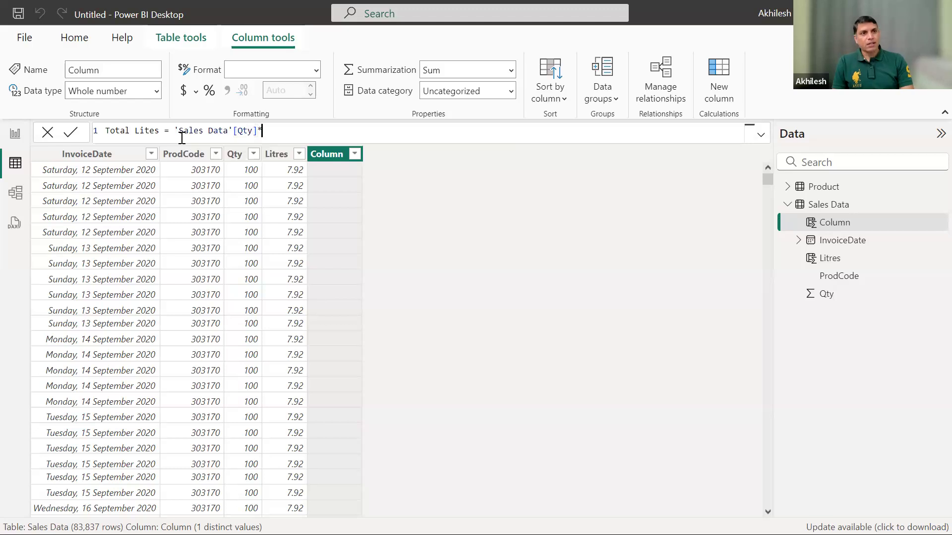
{"action": "type", "text": "lit"}
{"action": "key", "text": "Tab"}
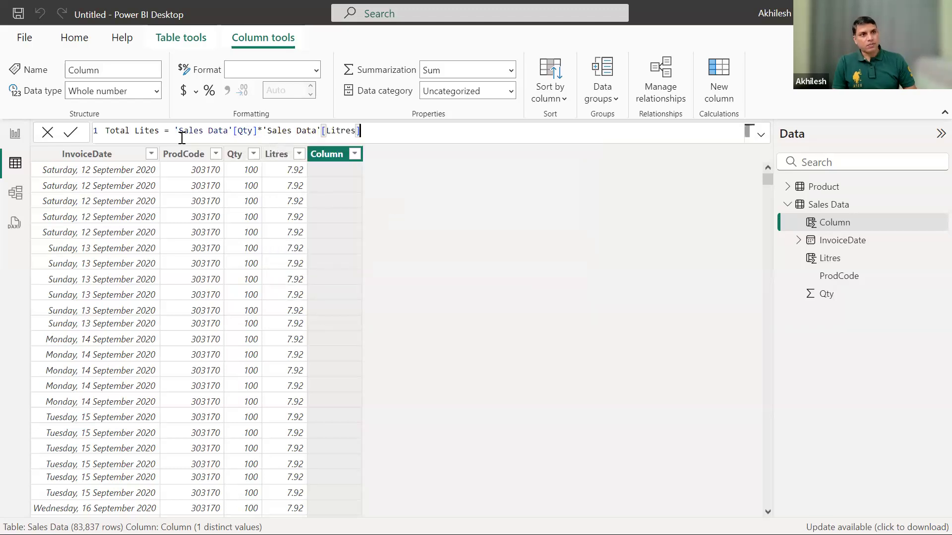
{"action": "left_click", "coordinate": [183, 133]}
{"action": "left_click", "coordinate": [293, 187]}
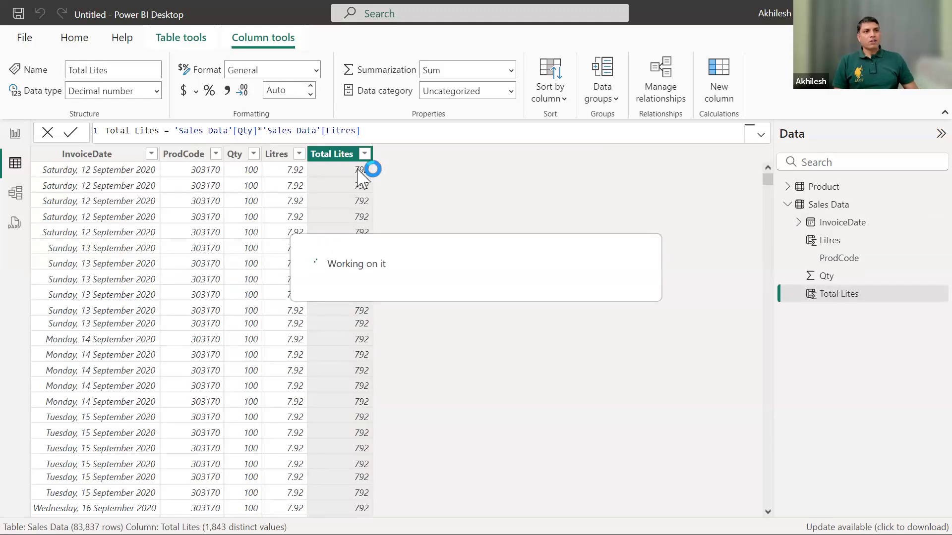
{"action": "scroll", "coordinate": [333, 441], "scroll_direction": "down", "scroll_amount": 20}
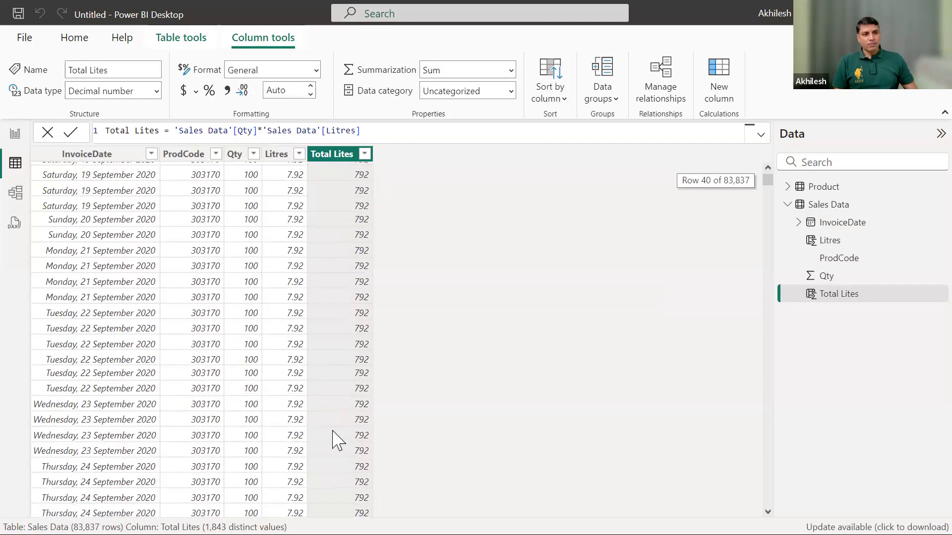
{"action": "scroll", "coordinate": [334, 436], "scroll_direction": "down", "scroll_amount": 20}
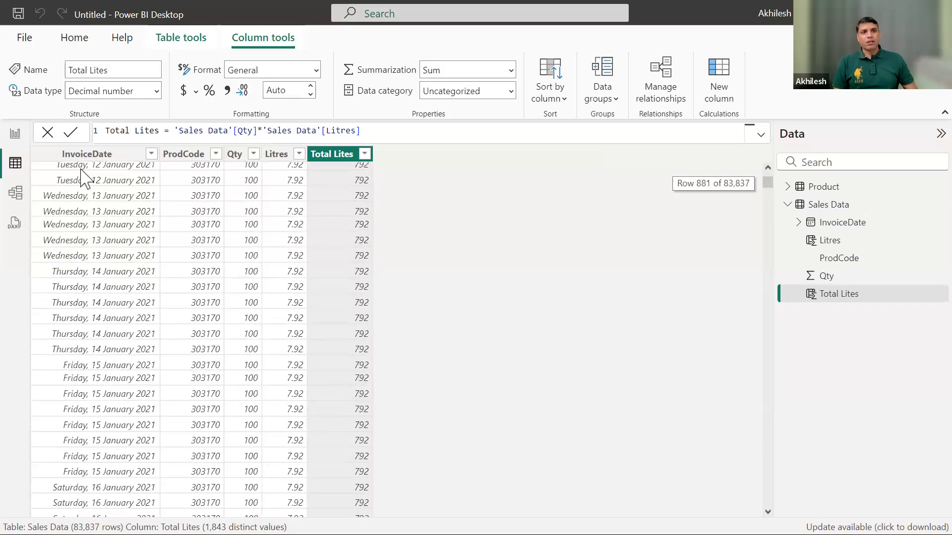
In the report view, create a visual from Total Lites, convert it to a table and enlarge it.
{"action": "left_click", "coordinate": [16, 134]}
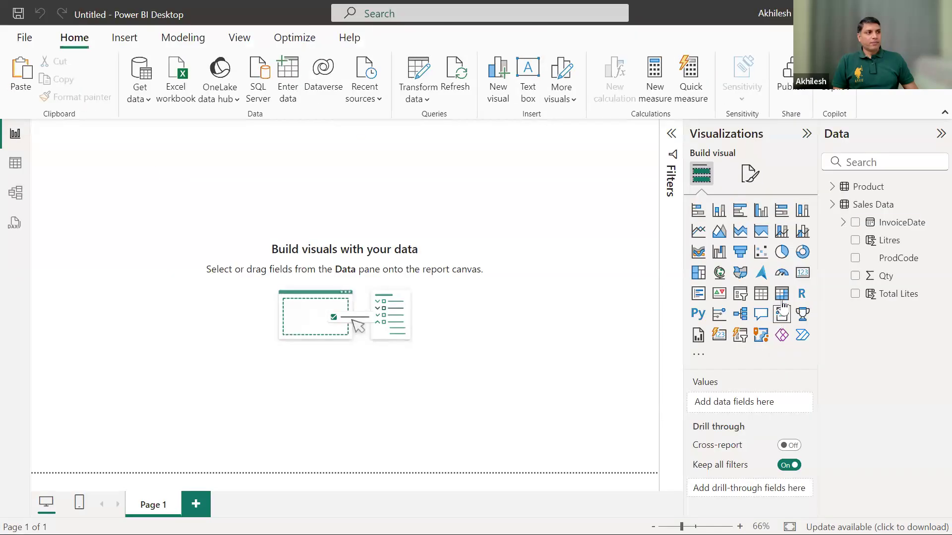
{"action": "left_click_drag", "start_coordinate": [896, 298], "coordinate": [349, 411]}
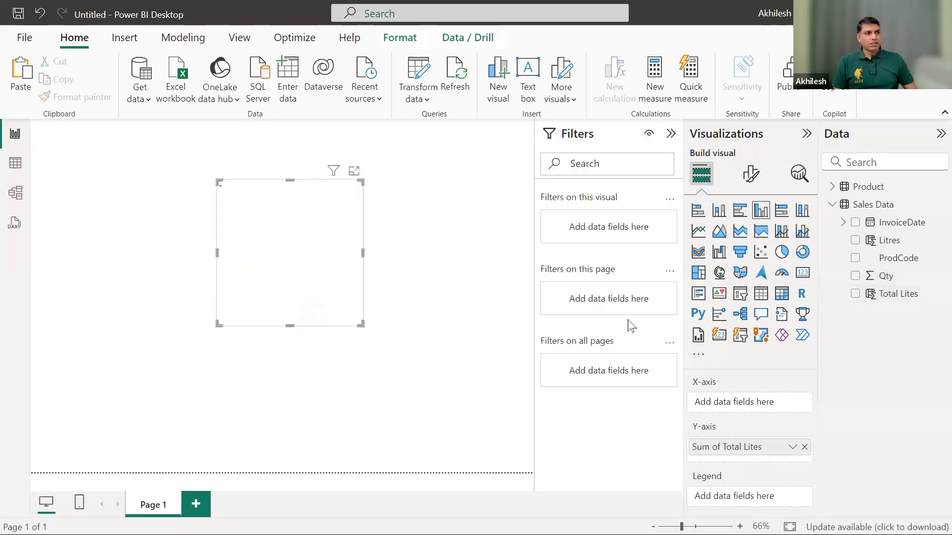
{"action": "left_click", "coordinate": [761, 295]}
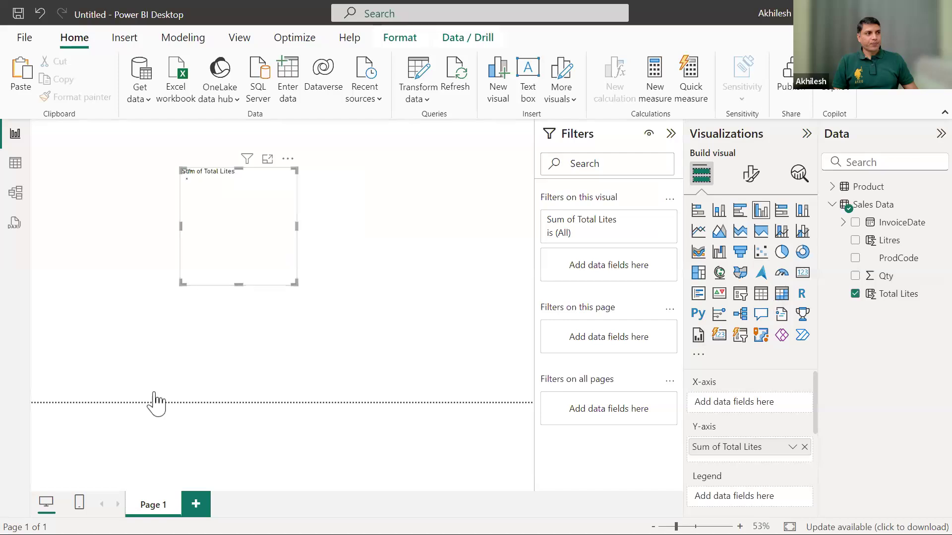
{"action": "left_click_drag", "start_coordinate": [296, 283], "coordinate": [365, 309]}
{"action": "left_click_drag", "start_coordinate": [237, 208], "coordinate": [247, 208]}
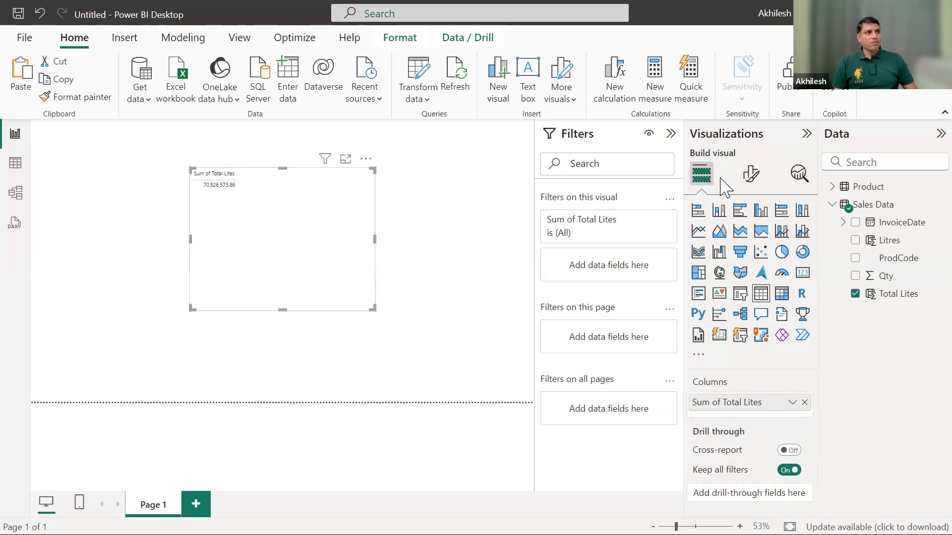
Set the table visual's global font size to 17 and move the table to the page's upper-left corner.
{"action": "left_click", "coordinate": [751, 174]}
{"action": "left_click", "coordinate": [758, 211]}
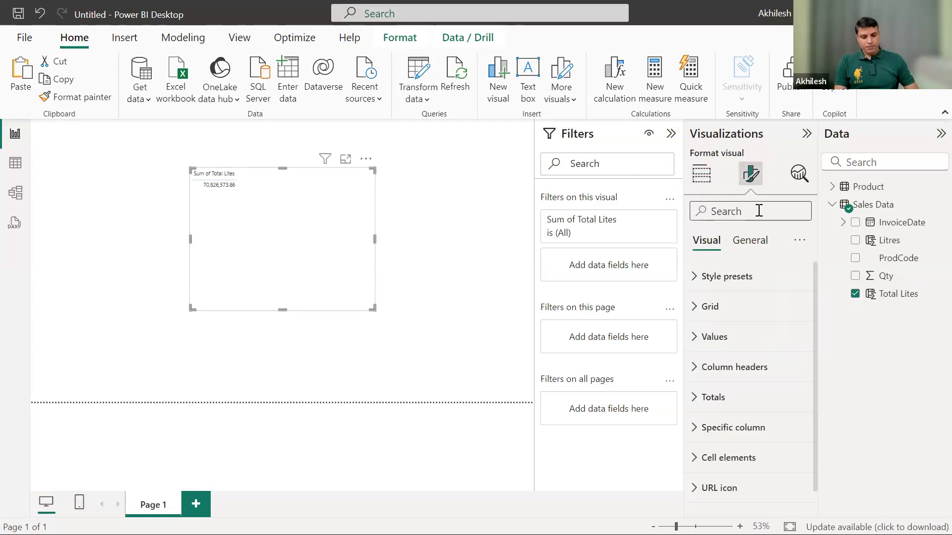
{"action": "type", "text": "t"}
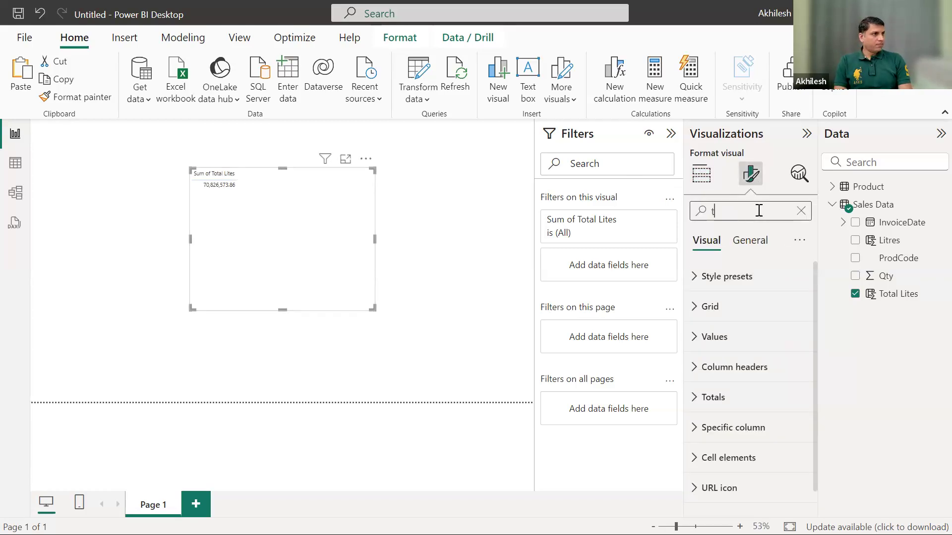
{"action": "key", "text": "BackSpace"}
{"action": "type", "text": "font"}
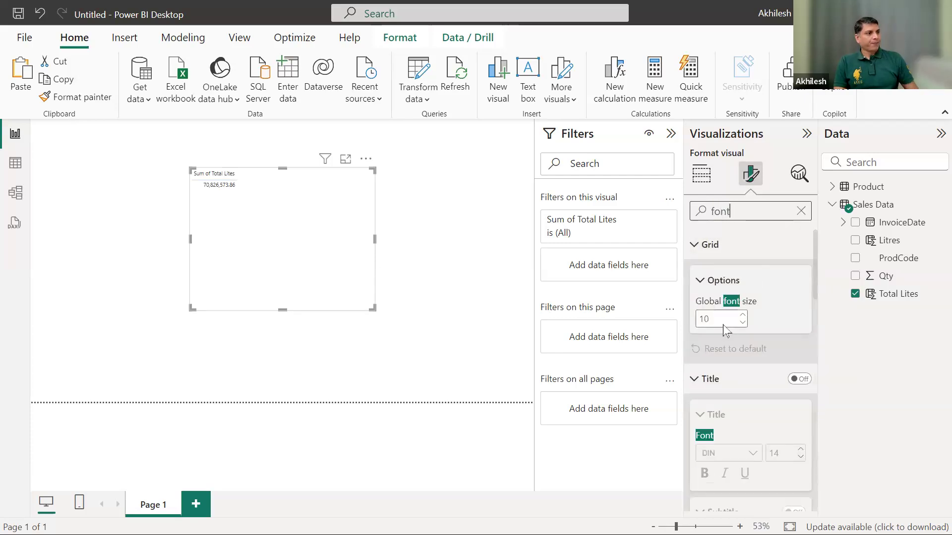
{"action": "double_click", "coordinate": [719, 321]}
{"action": "key", "text": "BackSpace"}
{"action": "type", "text": "1"}
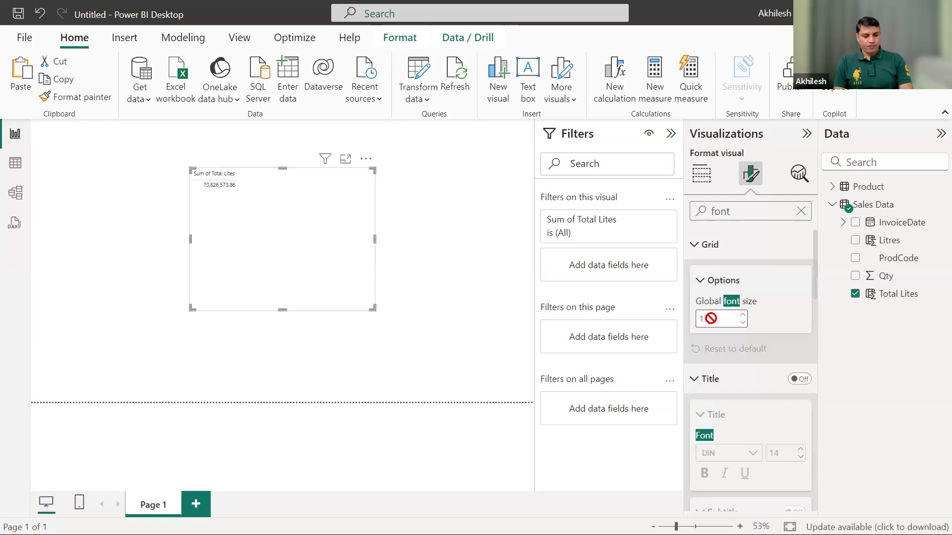
{"action": "type", "text": "7"}
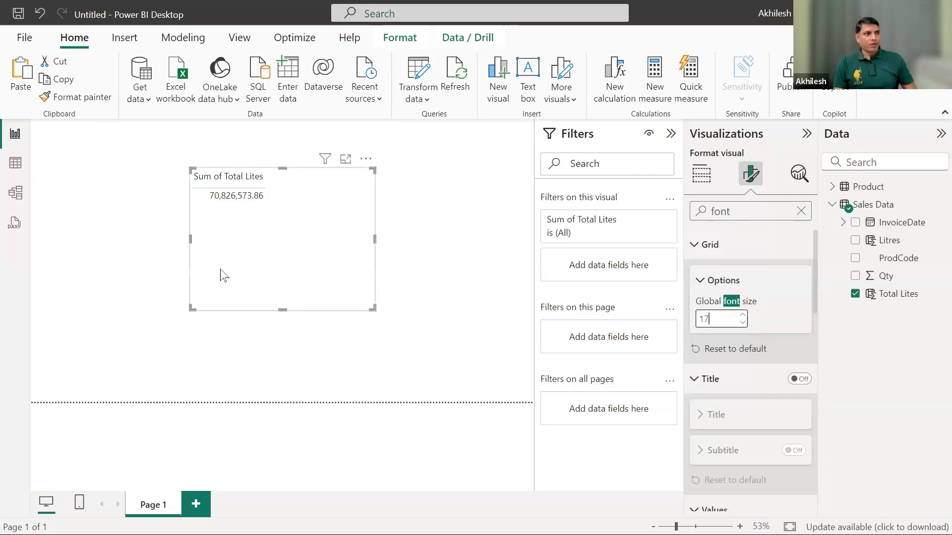
{"action": "left_click_drag", "start_coordinate": [233, 238], "coordinate": [106, 223]}
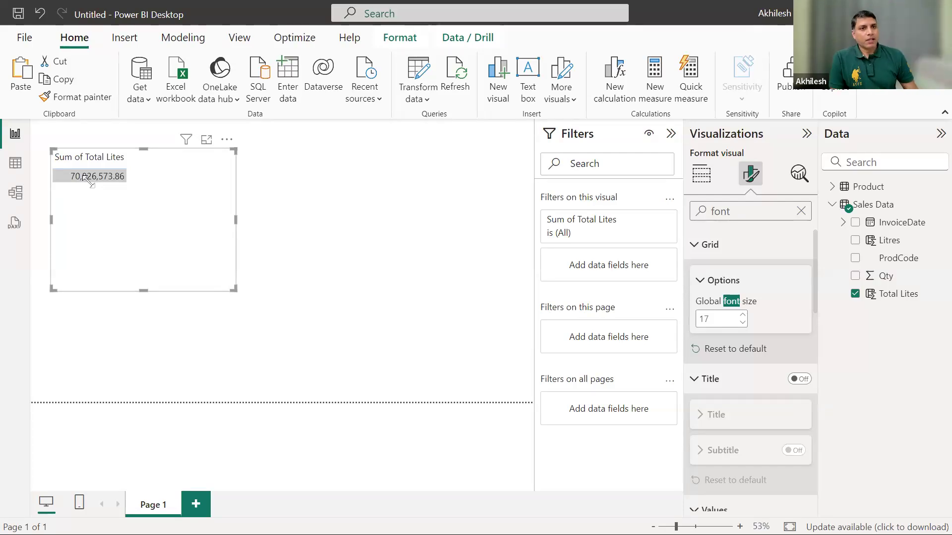
Create a new measure in the Sales Data table named Total vol and start its formula with the SUMX function.
{"action": "left_click", "coordinate": [701, 173]}
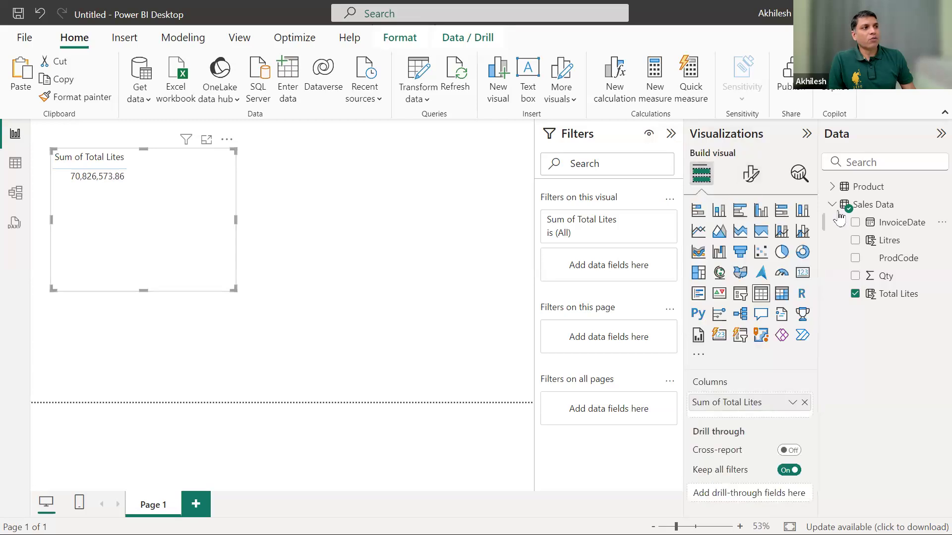
{"action": "right_click", "coordinate": [869, 206]}
{"action": "left_click", "coordinate": [787, 237]}
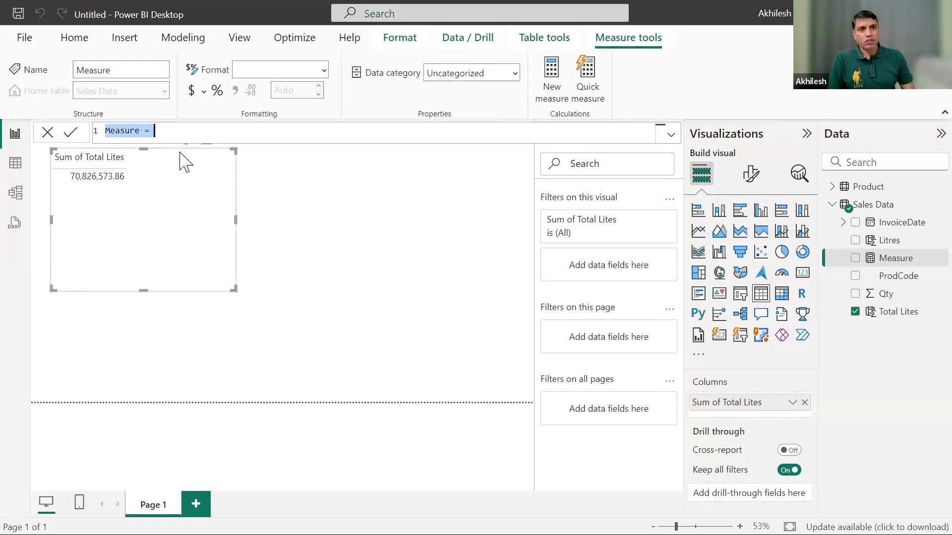
{"action": "left_click", "coordinate": [140, 131]}
{"action": "left_click_drag", "start_coordinate": [140, 132], "coordinate": [106, 132]}
{"action": "type", "text": "Total vol"}
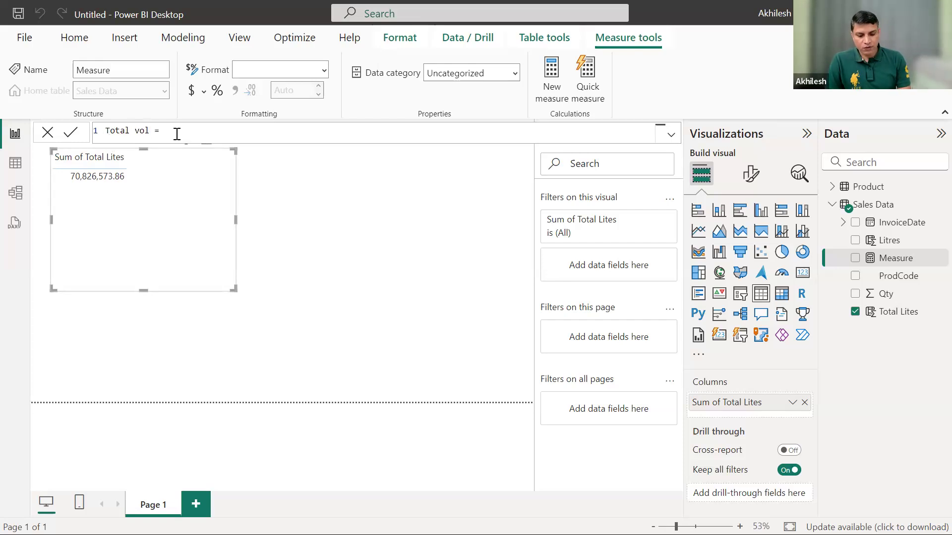
{"action": "type", "text": "su"}
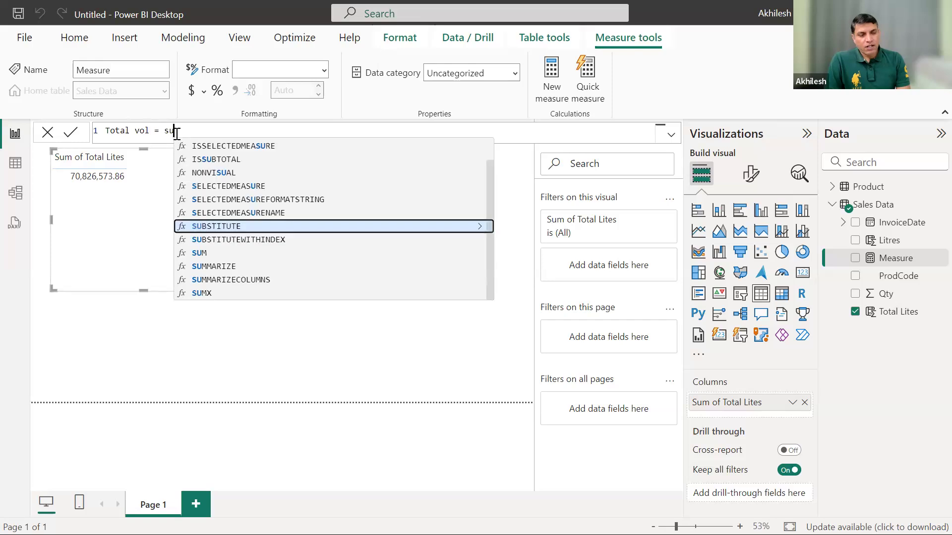
{"action": "type", "text": "m"}
{"action": "key", "text": "Down"}
{"action": "key", "text": "Down"}
{"action": "key", "text": "Down"}
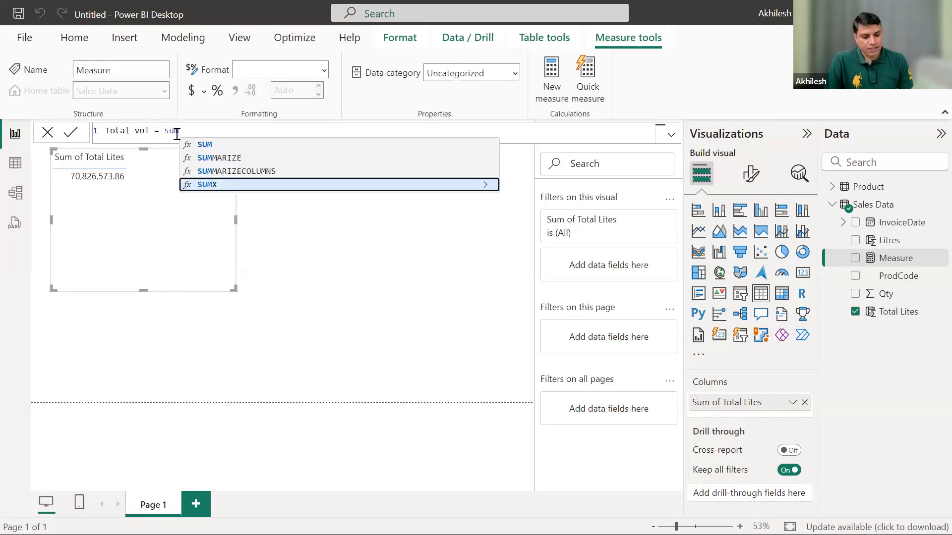
{"action": "key", "text": "Tab"}
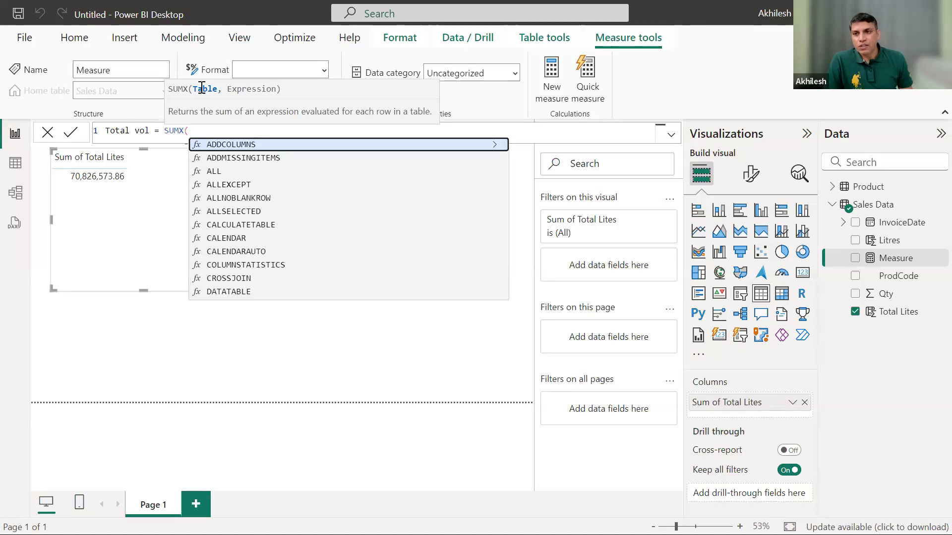
Complete and commit the Total vol measure as SUMX('Sales Data','Sales Data'[Qty]*'Sales Data'[Litres]).
{"action": "type", "text": "sales"}
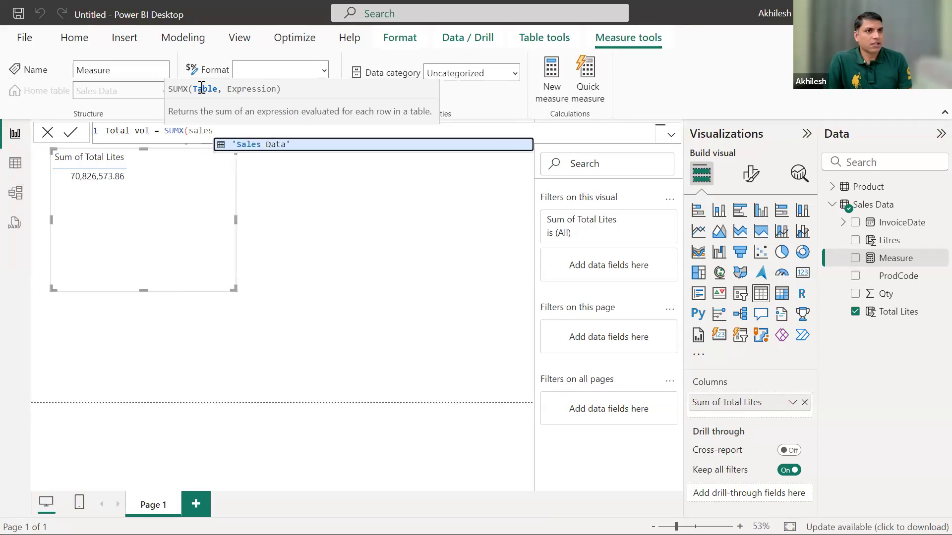
{"action": "key", "text": "Tab"}
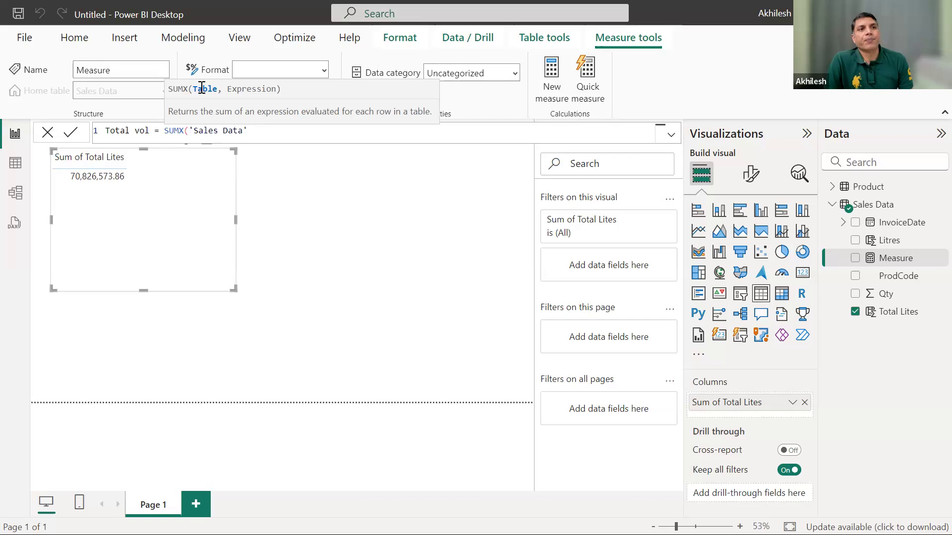
{"action": "type", "text": ","}
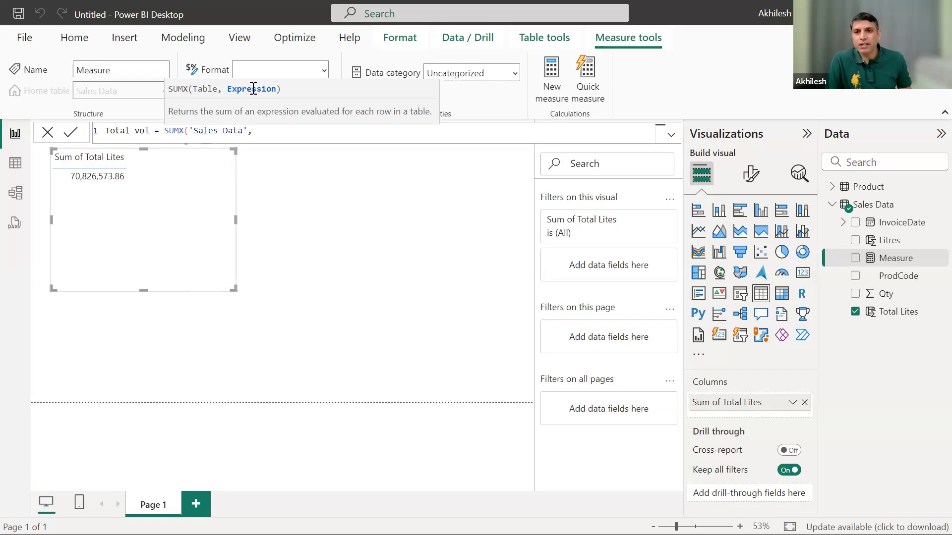
{"action": "type", "text": "qty"}
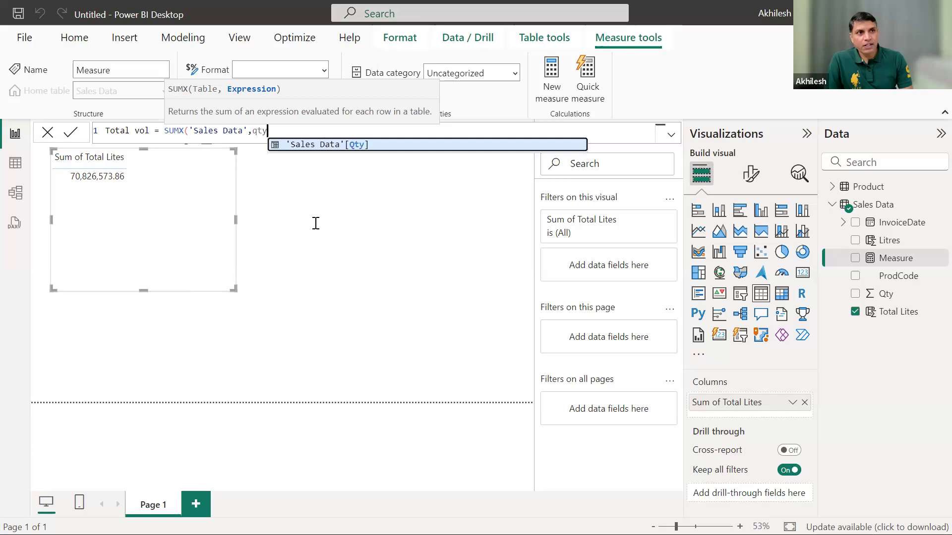
{"action": "key", "text": "Tab"}
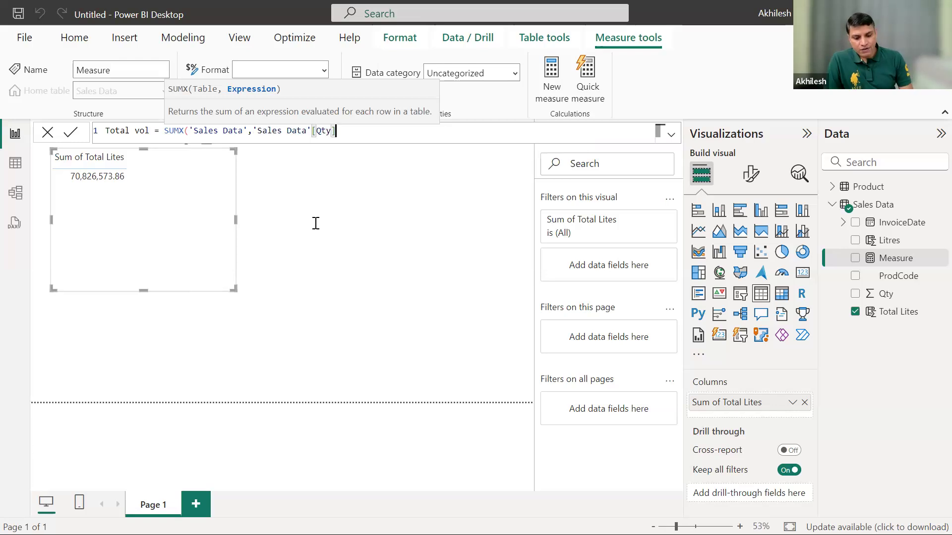
{"action": "type", "text": "*lit"}
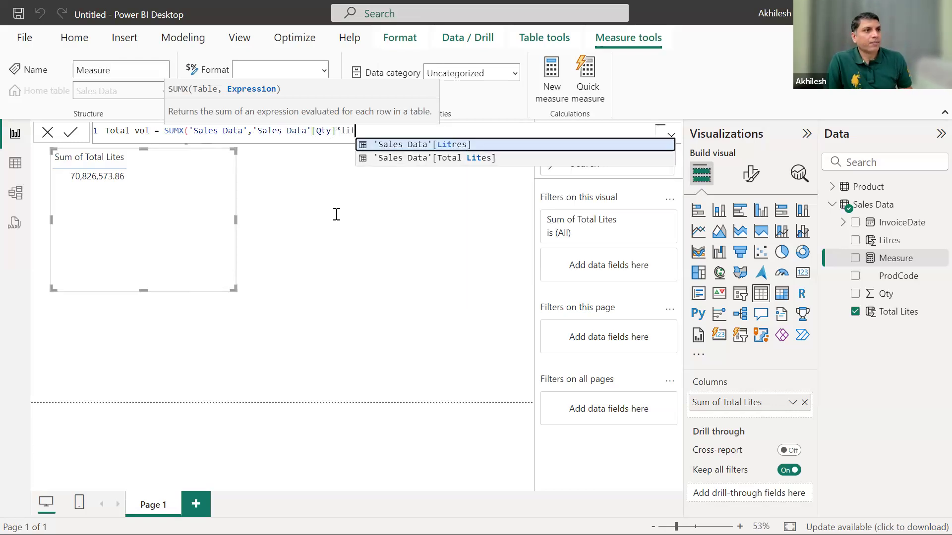
{"action": "left_click", "coordinate": [429, 145]}
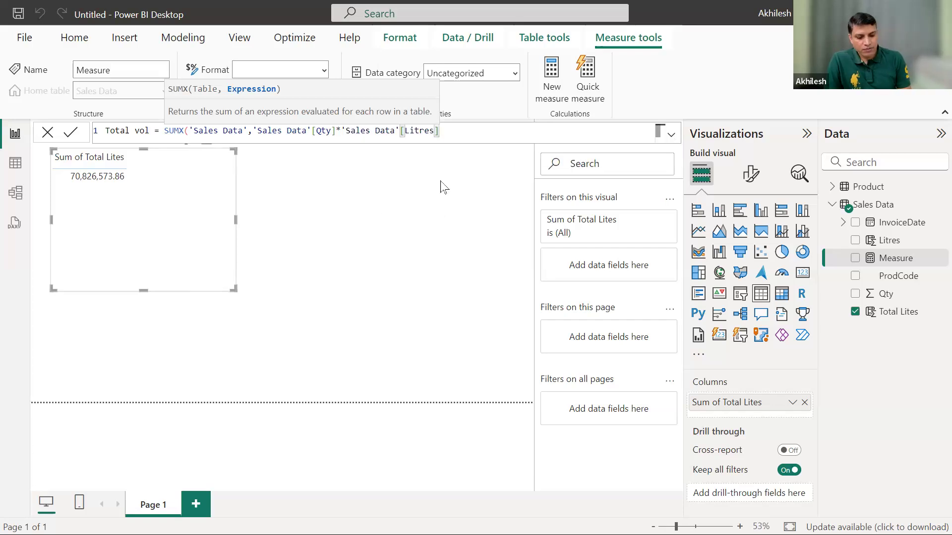
{"action": "type", "text": ")"}
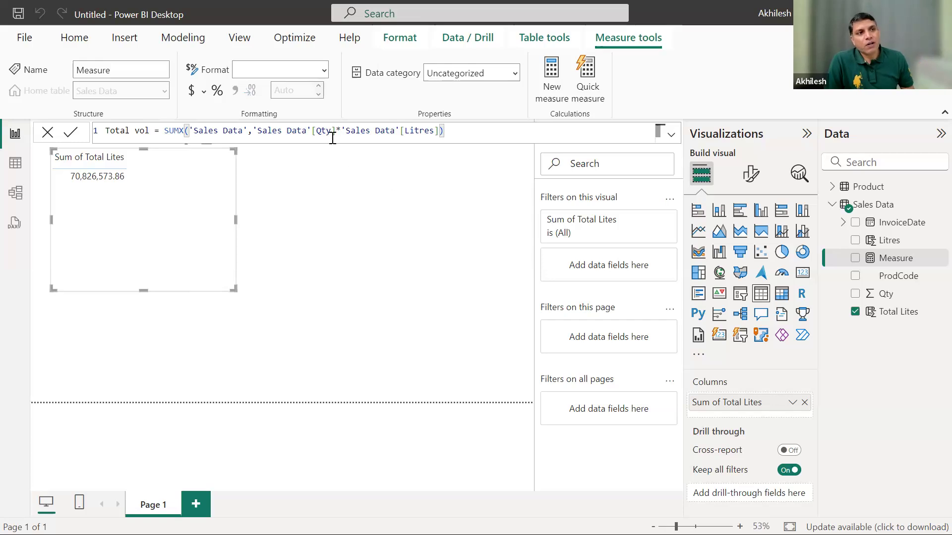
{"action": "left_click_drag", "start_coordinate": [442, 131], "coordinate": [253, 131]}
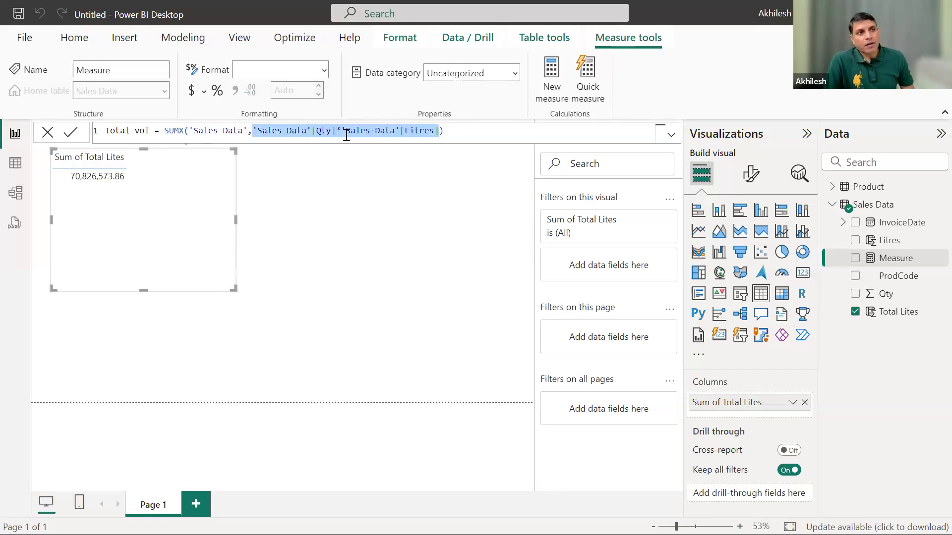
{"action": "left_click", "coordinate": [476, 131]}
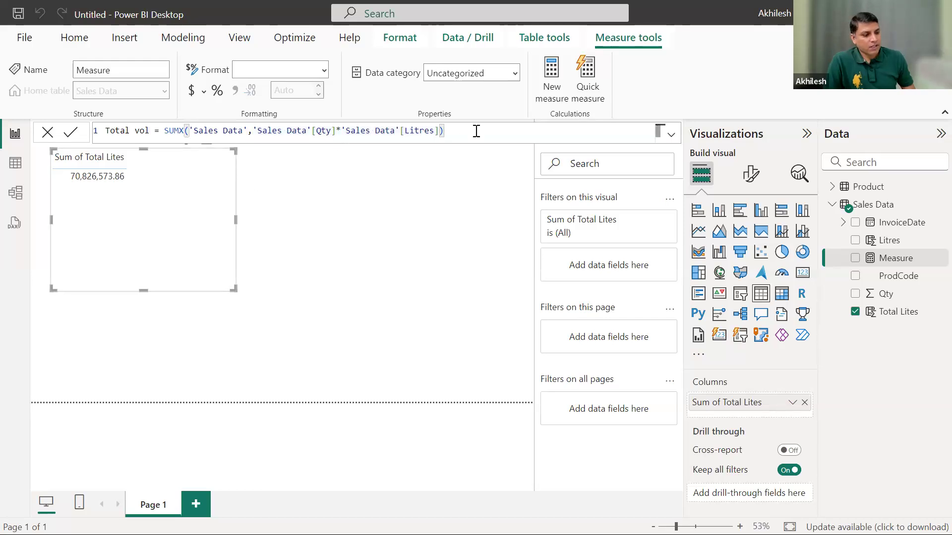
{"action": "key", "text": "Return"}
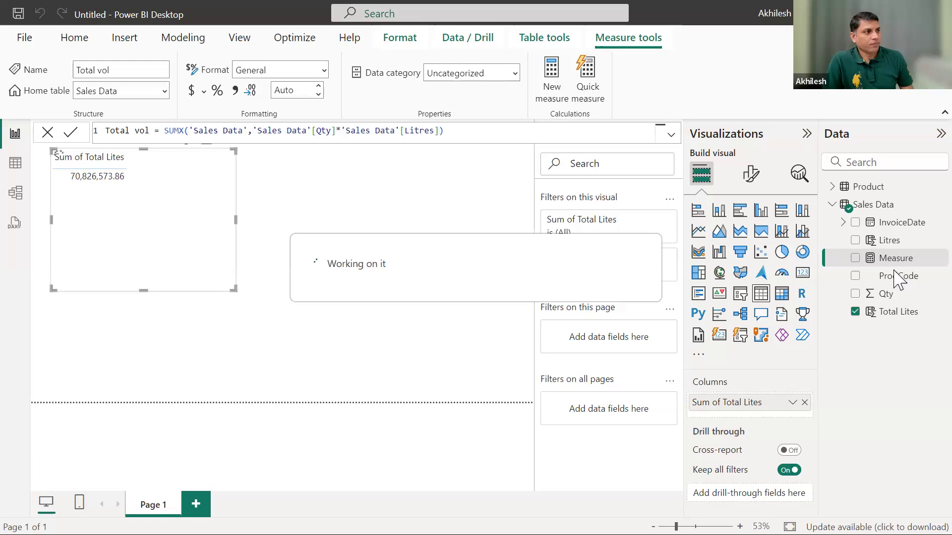
Add the Total vol measure to the enlarged table visual and check the Total Lites calculated column's rows in the table view.
{"action": "left_click_drag", "start_coordinate": [889, 315], "coordinate": [328, 301]}
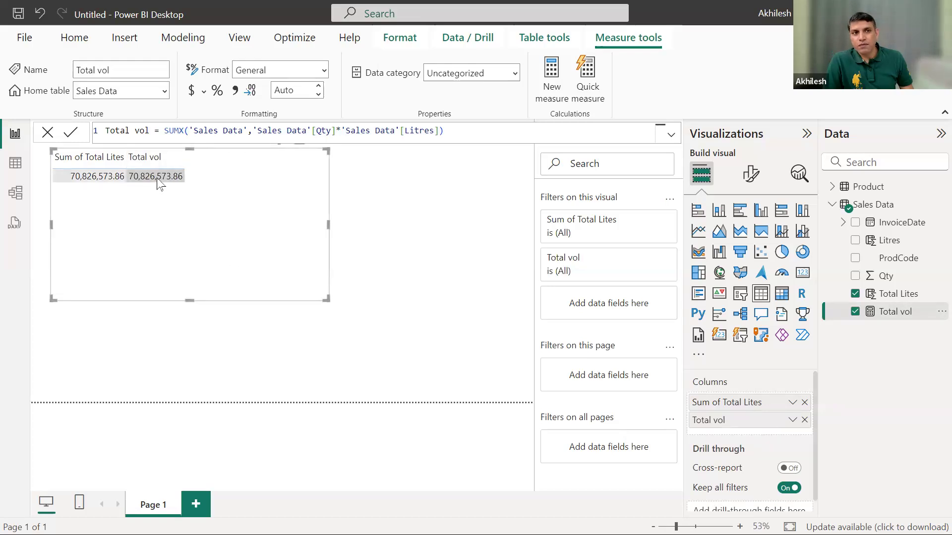
{"action": "left_click", "coordinate": [898, 294]}
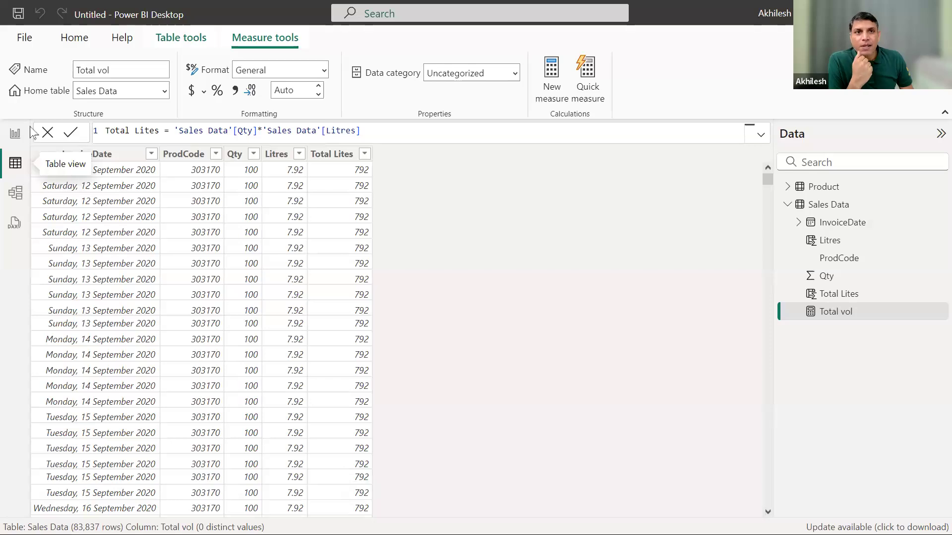
{"action": "left_click", "coordinate": [15, 134]}
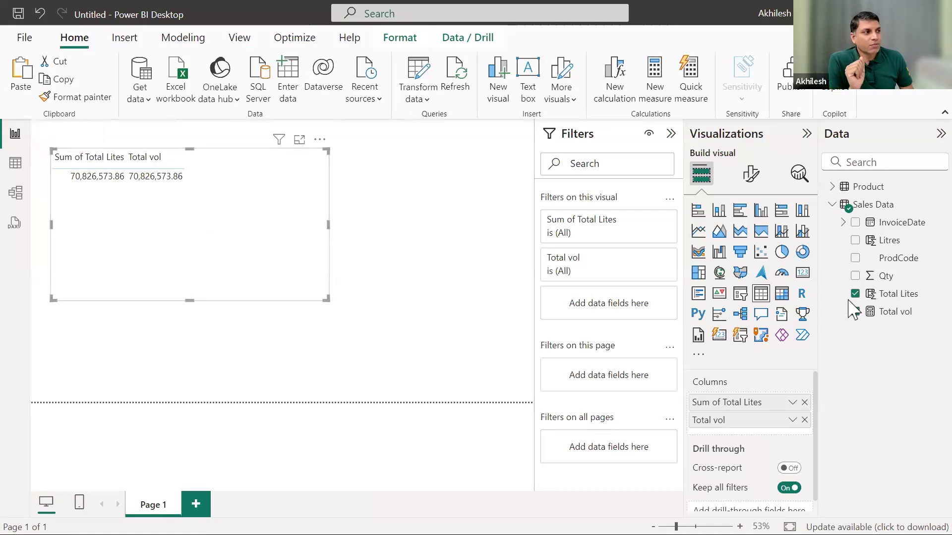
In the Total vol measure, replace 'Sales Data'[Litres] with RELATED('Product'[Litre]) and commit the formula.
{"action": "left_click", "coordinate": [888, 311]}
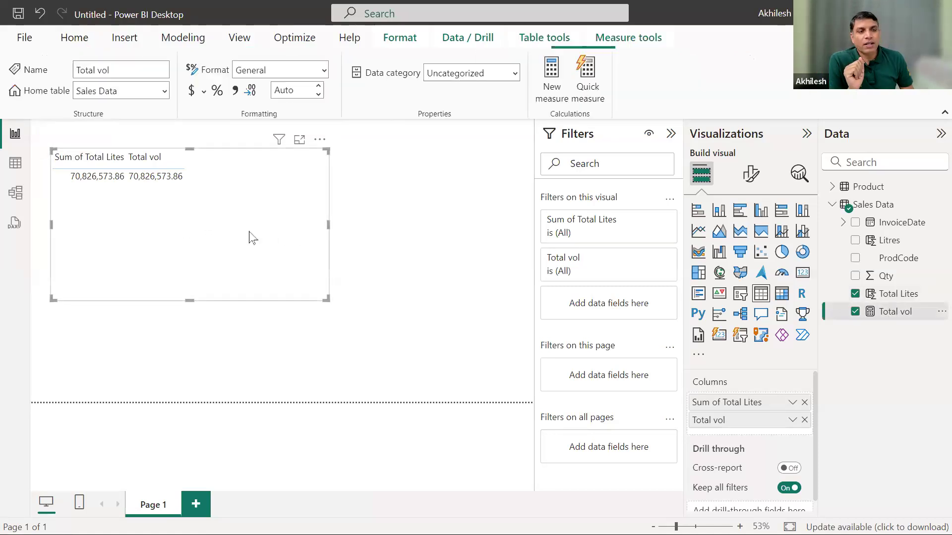
{"action": "left_click_drag", "start_coordinate": [340, 130], "coordinate": [253, 130]}
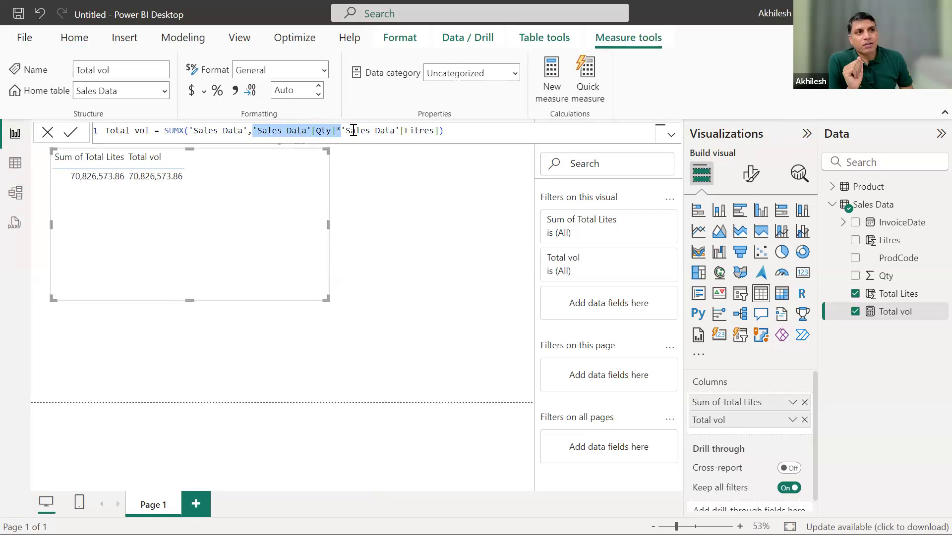
{"action": "left_click_drag", "start_coordinate": [342, 129], "coordinate": [439, 130]}
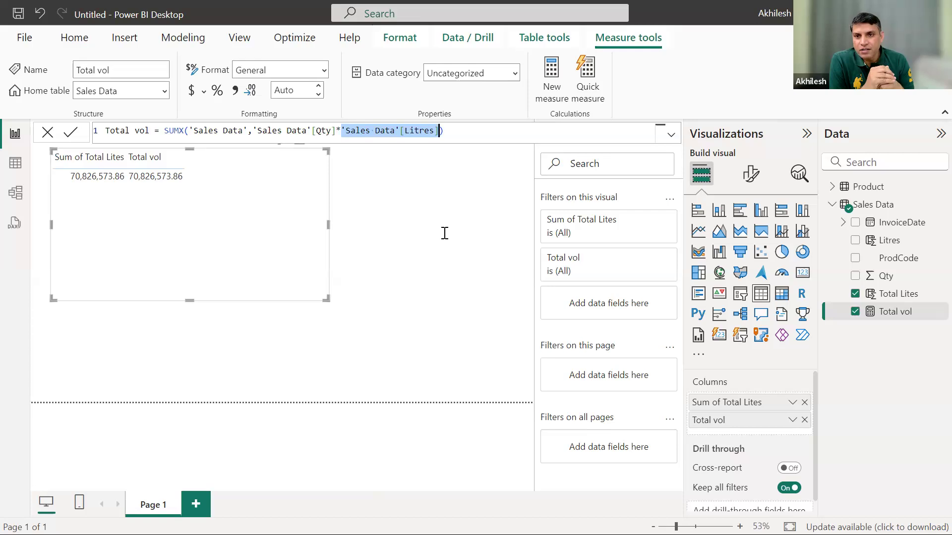
{"action": "type", "text": "relate"}
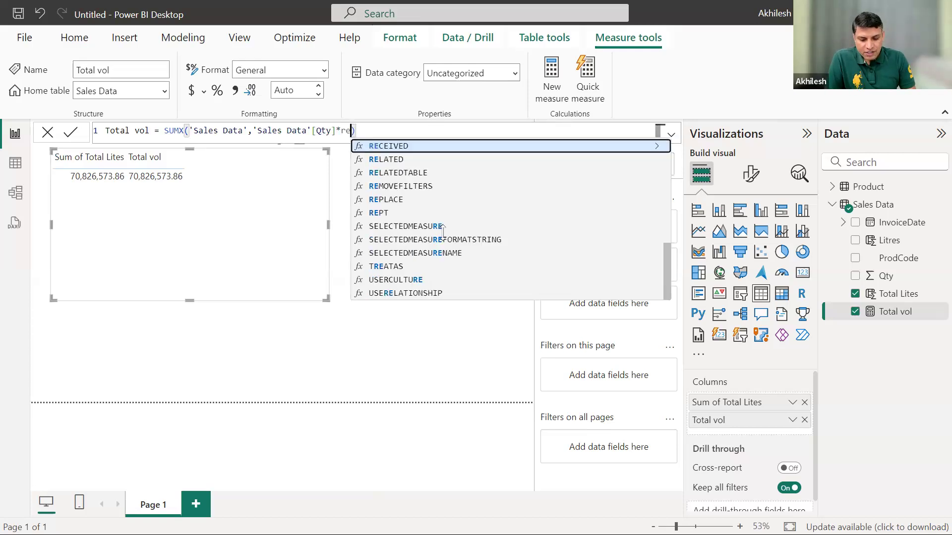
{"action": "key", "text": "Tab"}
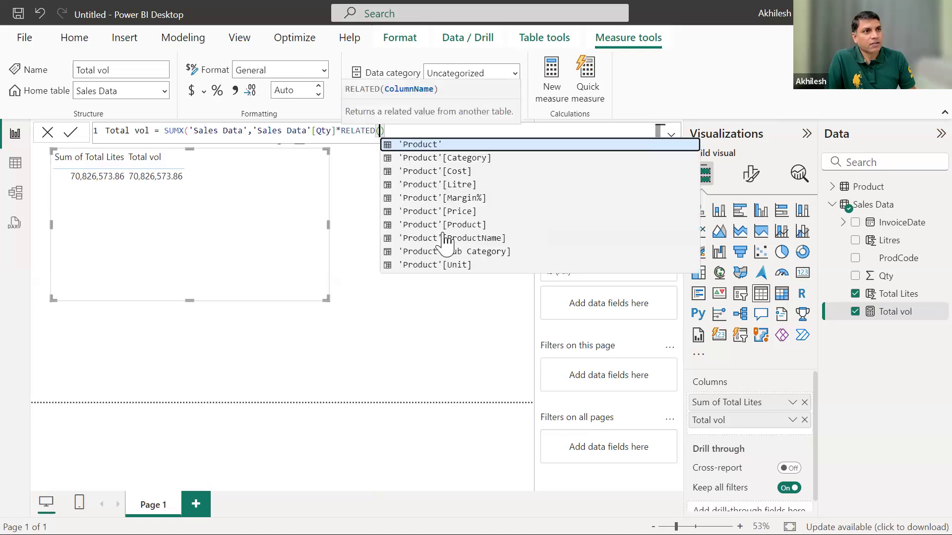
{"action": "left_click", "coordinate": [461, 186]}
{"action": "type", "text": "))"}
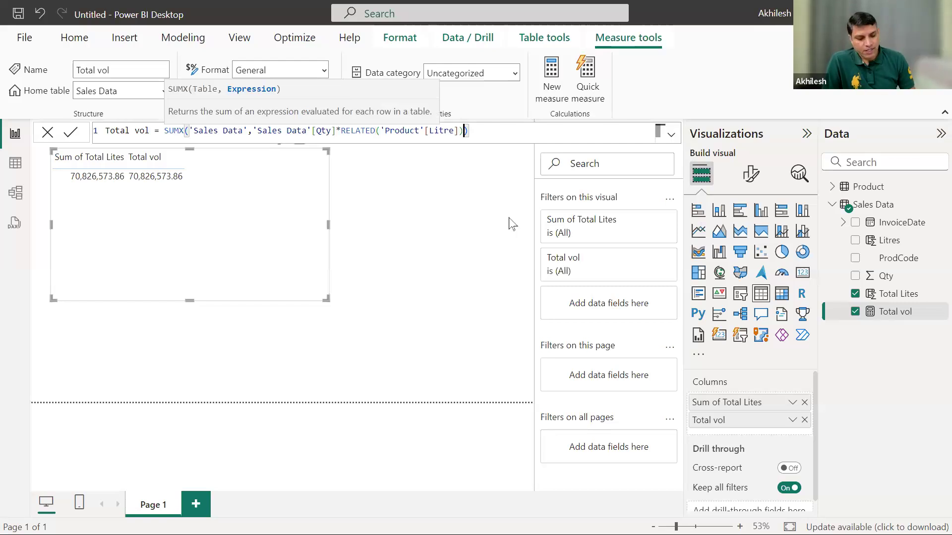
{"action": "key", "text": "Return"}
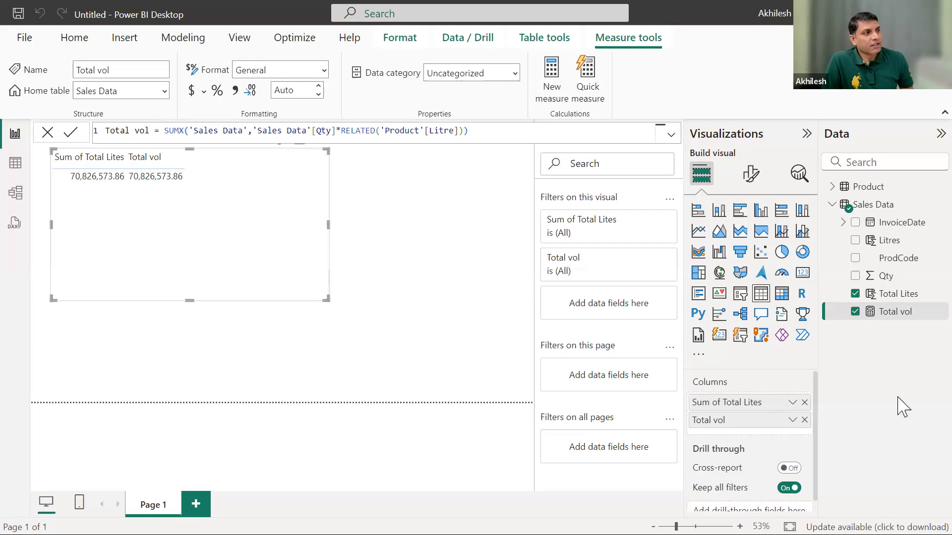
Review the formulas of the Litres and Total Lites calculated columns and their rows, and return to the report view with nothing selected.
{"action": "left_click", "coordinate": [892, 241]}
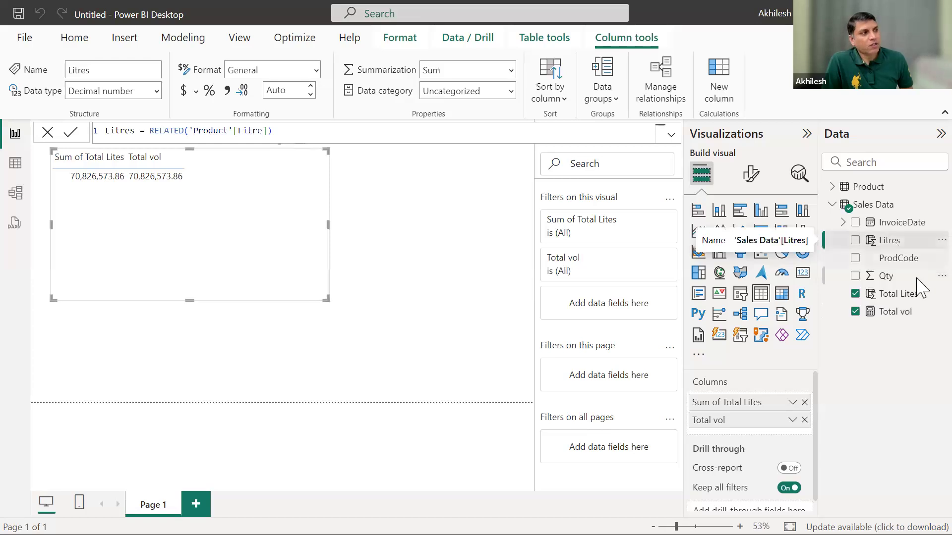
{"action": "left_click", "coordinate": [891, 296]}
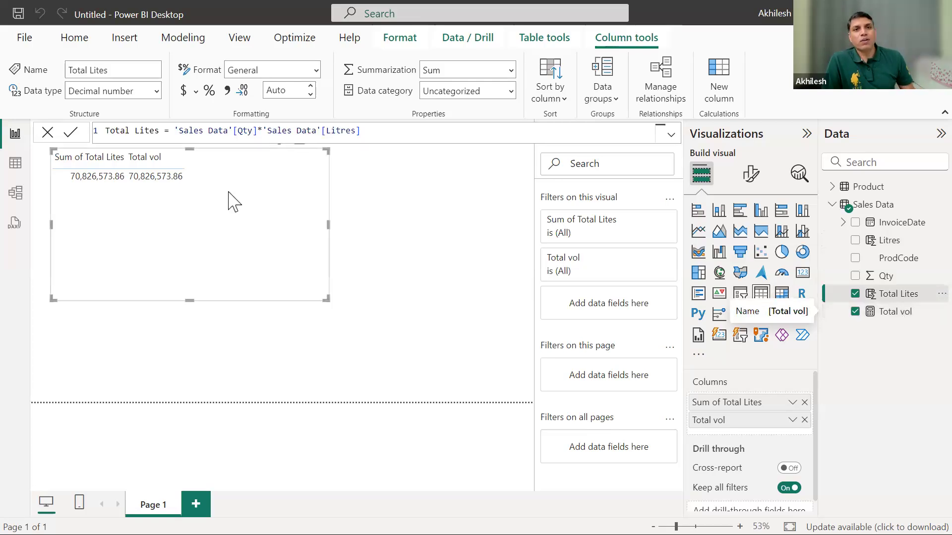
{"action": "left_click", "coordinate": [16, 163]}
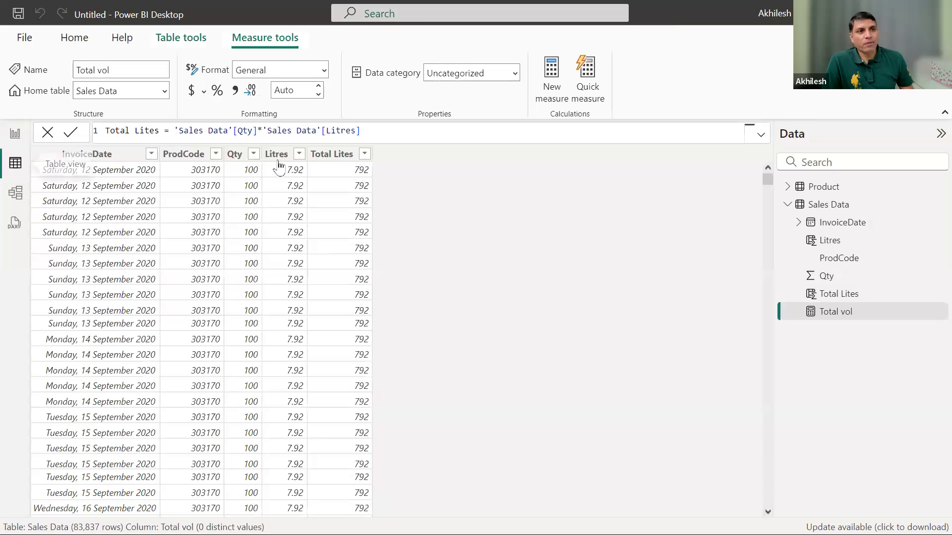
{"action": "left_click", "coordinate": [333, 156]}
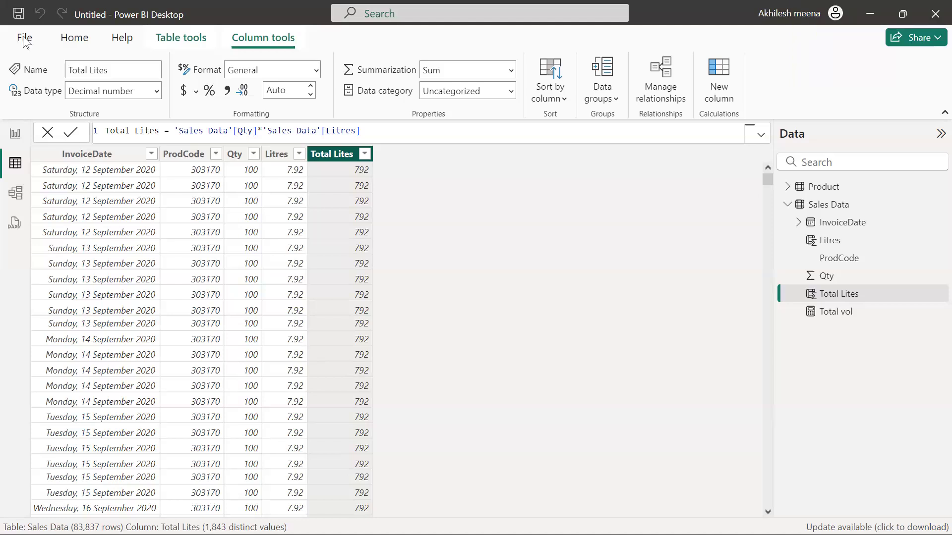
{"action": "left_click", "coordinate": [15, 133]}
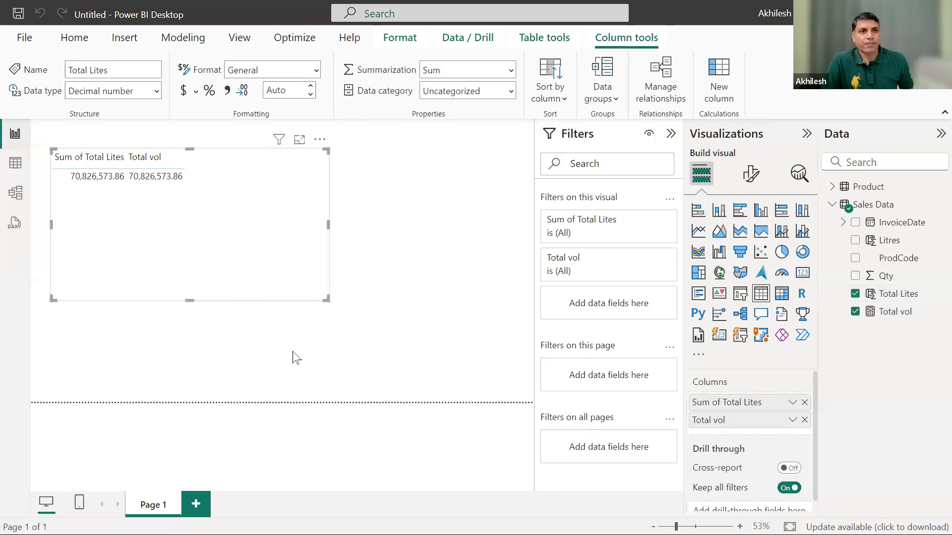
{"action": "left_click", "coordinate": [296, 357]}
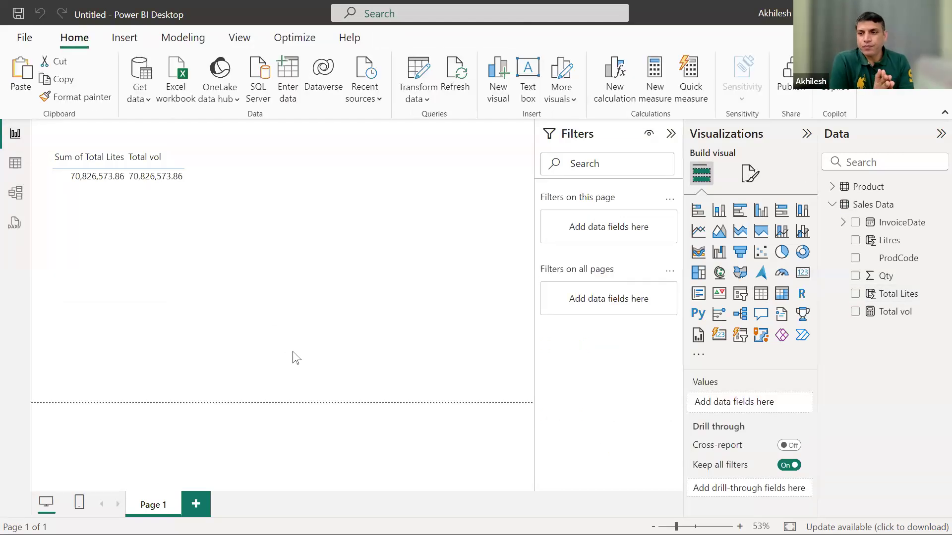
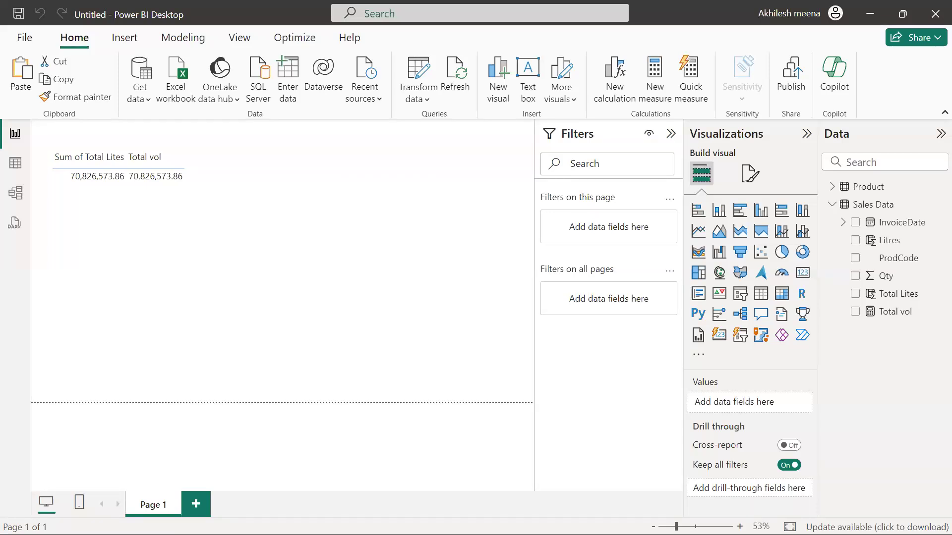
Switch to the Drivers July Data workbook in Excel, maximize it and bring up the July w1 sheet.
{"action": "key", "text": "alt+Tab"}
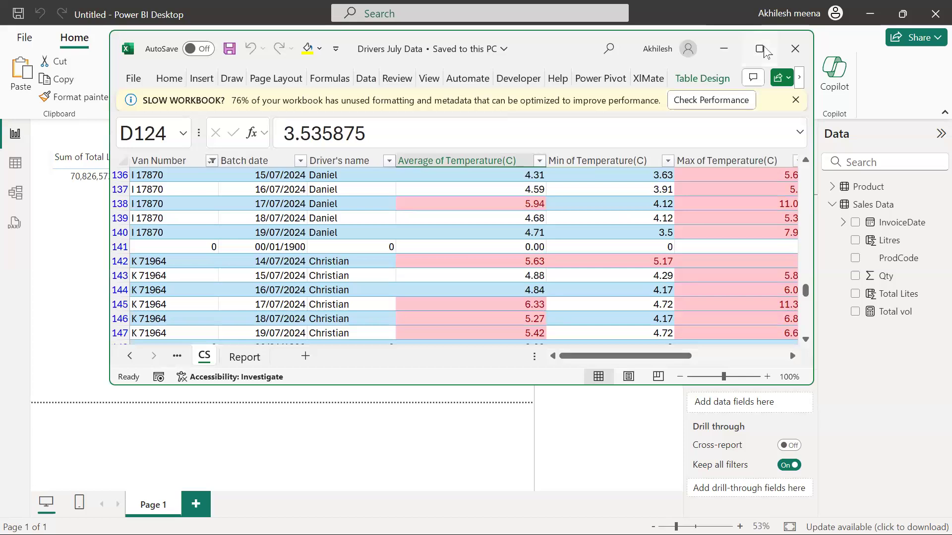
{"action": "left_click", "coordinate": [760, 48]}
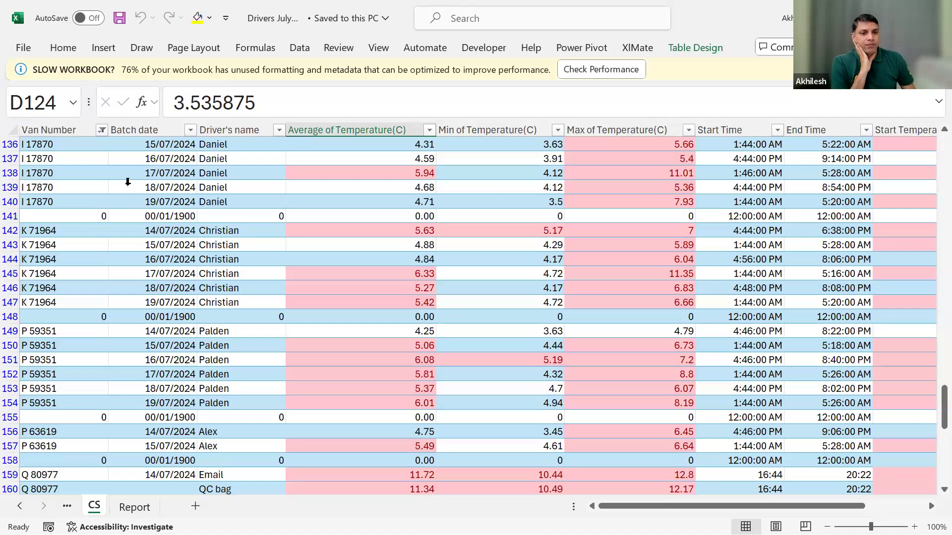
{"action": "left_click", "coordinate": [12, 507]}
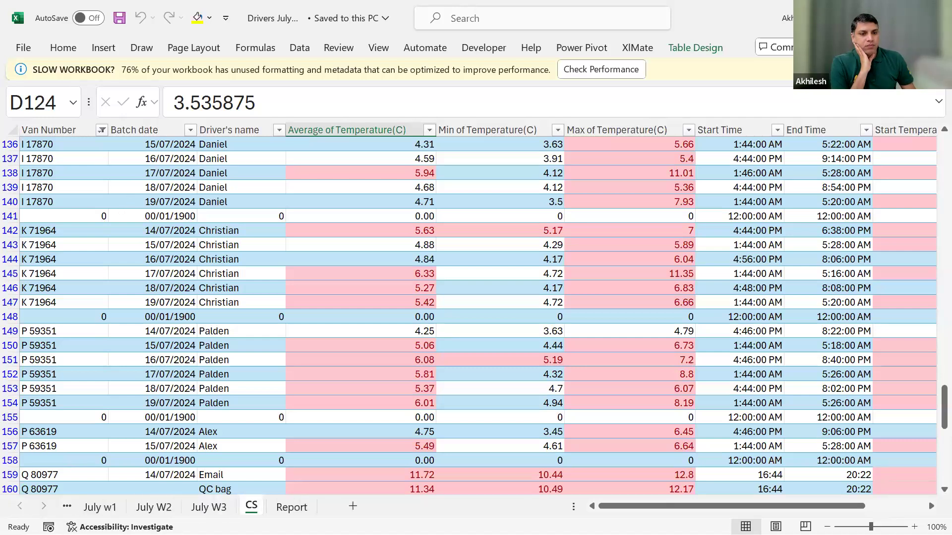
{"action": "left_click", "coordinate": [104, 507]}
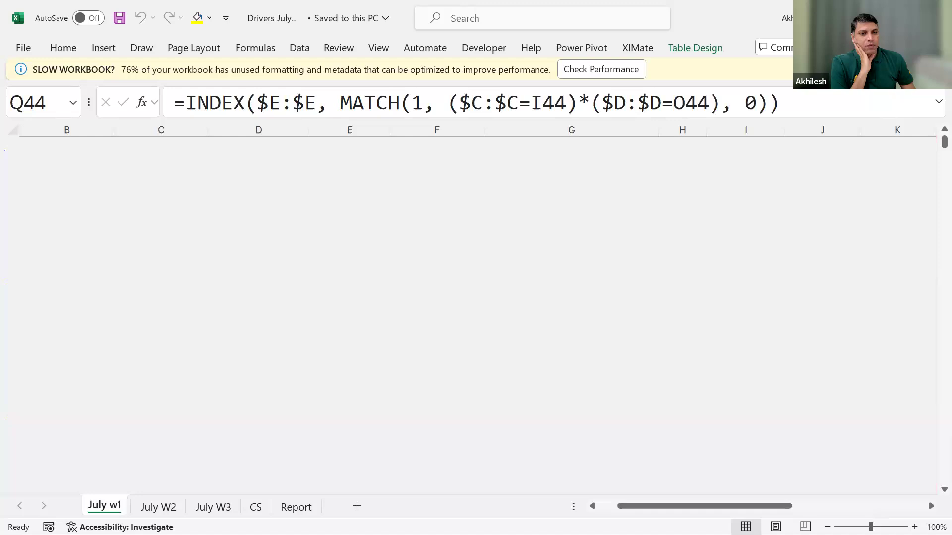
{"action": "left_click", "coordinate": [303, 286]}
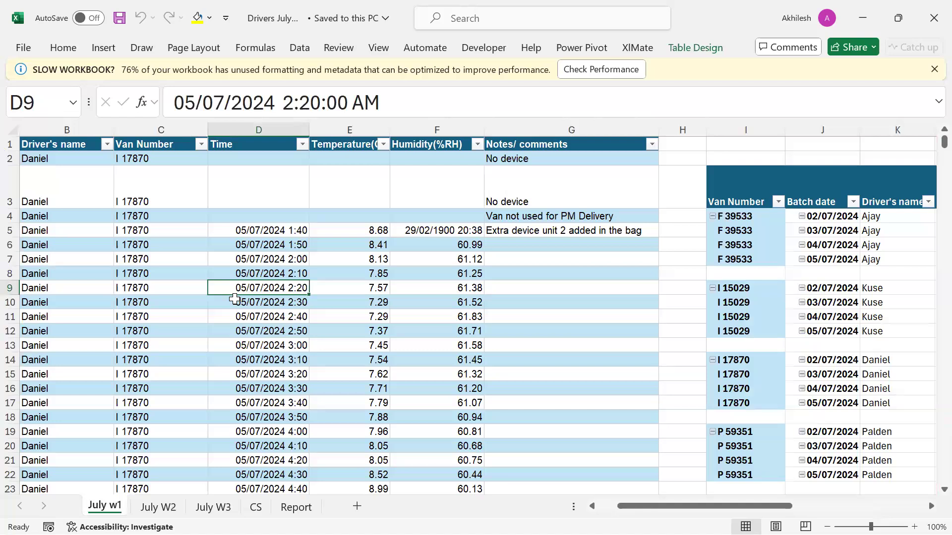
Examine the July w1 table's Driver's name, Van Number, Temperature and Humidity columns, including the van numbers available for filtering.
{"action": "left_click_drag", "start_coordinate": [69, 155], "coordinate": [75, 290]}
{"action": "left_click_drag", "start_coordinate": [90, 461], "coordinate": [91, 473]}
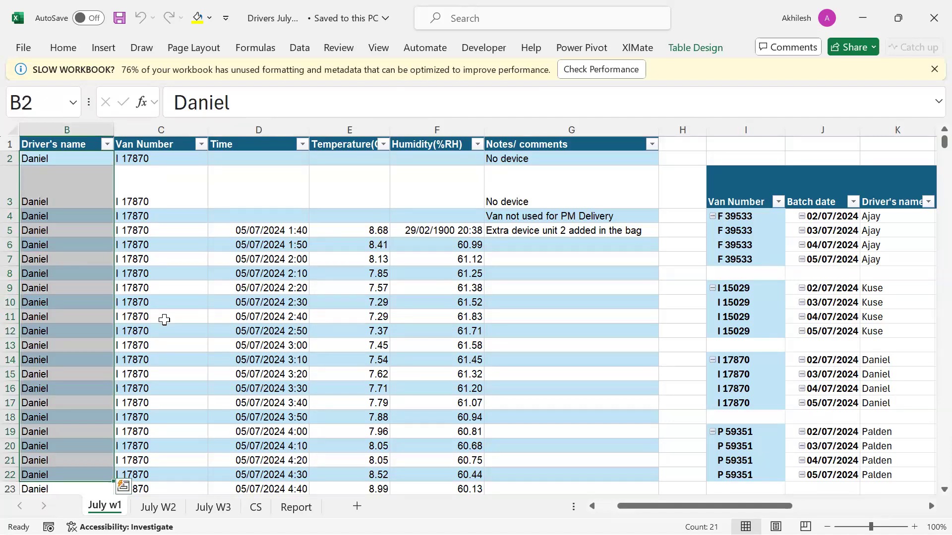
{"action": "left_click_drag", "start_coordinate": [158, 219], "coordinate": [155, 425]}
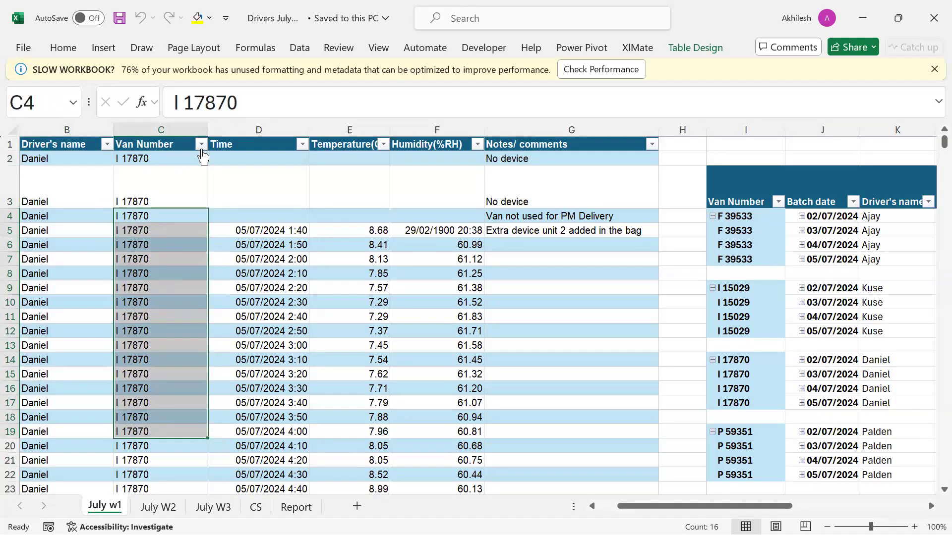
{"action": "left_click", "coordinate": [200, 144]}
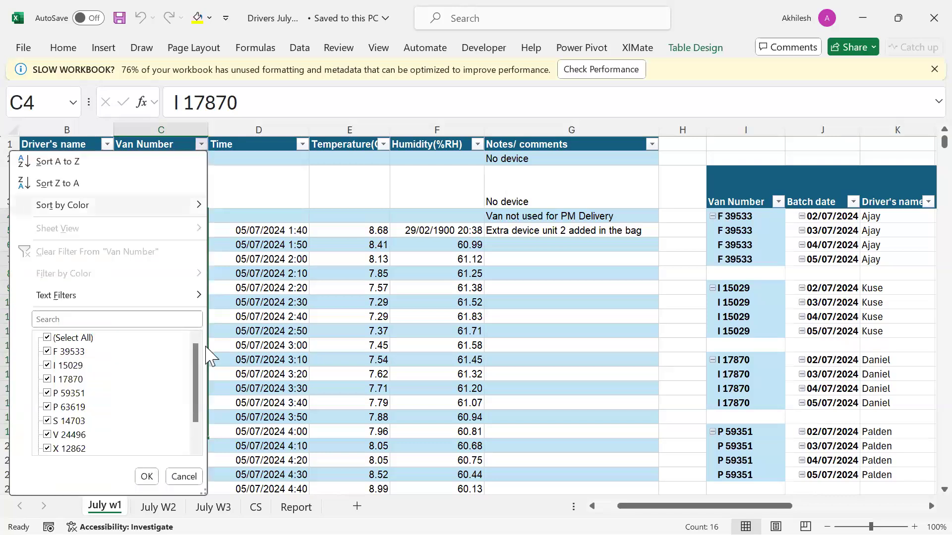
{"action": "left_click_drag", "start_coordinate": [196, 366], "coordinate": [194, 428]}
{"action": "left_click", "coordinate": [248, 362]}
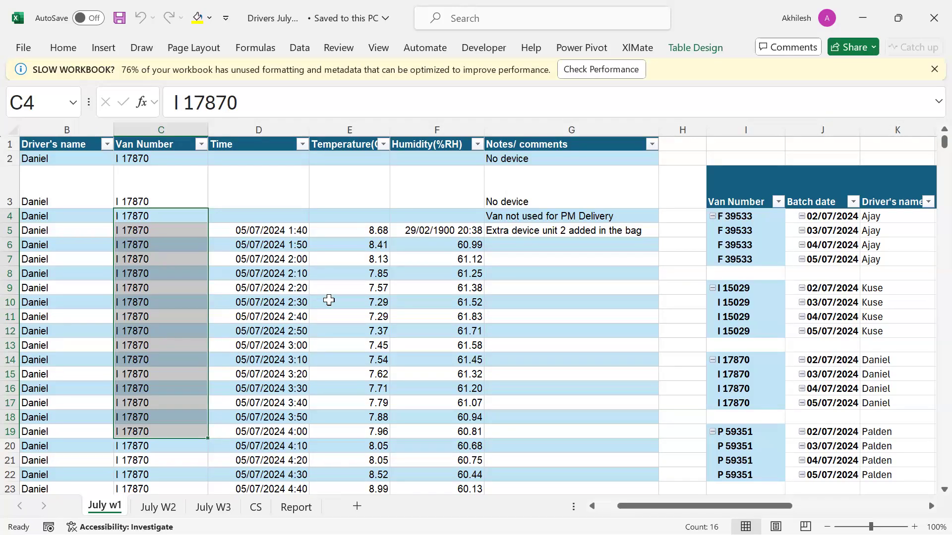
{"action": "left_click", "coordinate": [363, 263]}
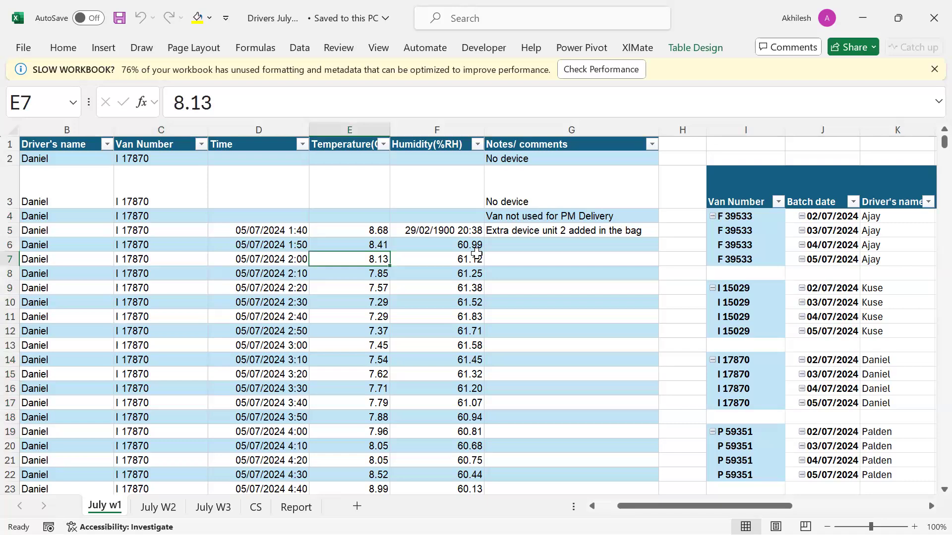
{"action": "left_click", "coordinate": [467, 231]}
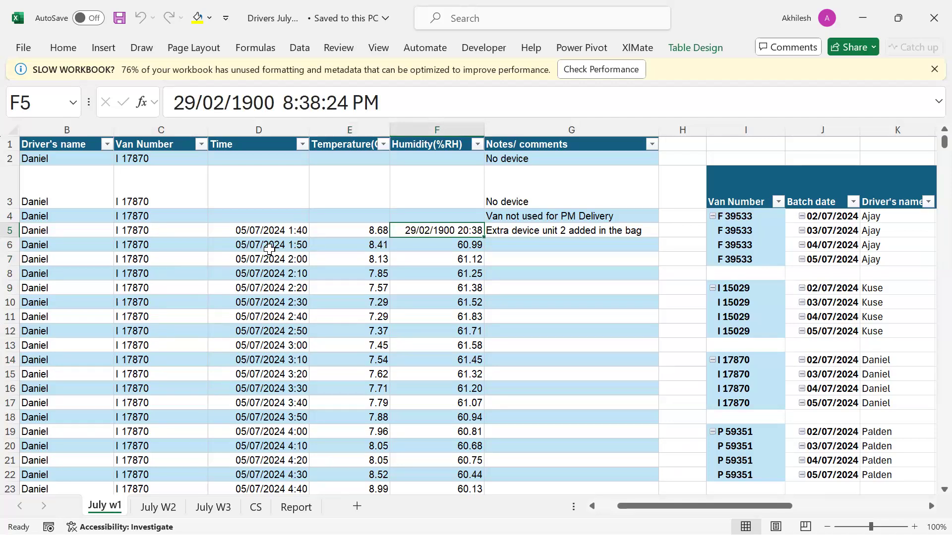
Look over the July w1 log entries and the start of the van temperature log on the July W2 sheet.
{"action": "left_click", "coordinate": [268, 232]}
{"action": "left_click_drag", "start_coordinate": [253, 363], "coordinate": [268, 403]}
{"action": "left_click", "coordinate": [158, 507]}
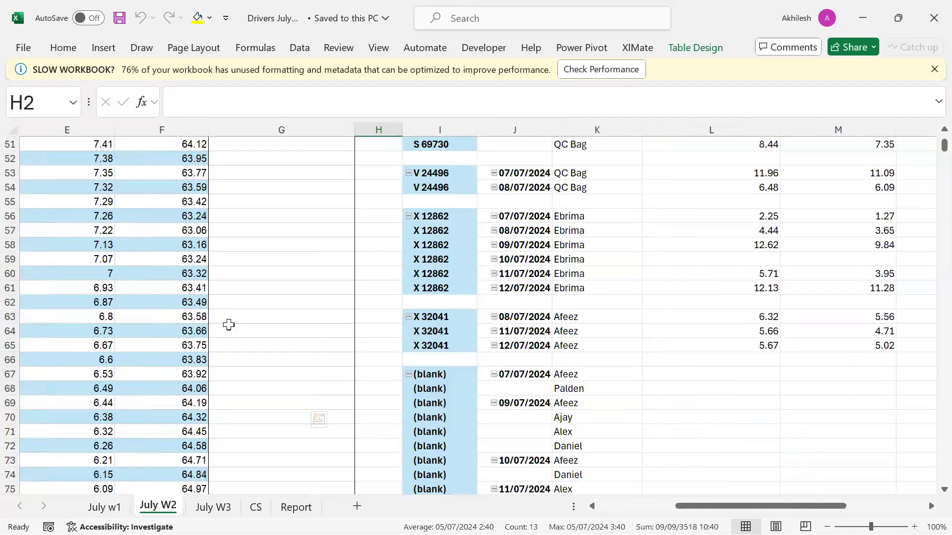
{"action": "scroll", "coordinate": [105, 319], "scroll_direction": "up", "scroll_amount": 2}
{"action": "scroll", "coordinate": [595, 490], "scroll_direction": "left", "scroll_amount": 6}
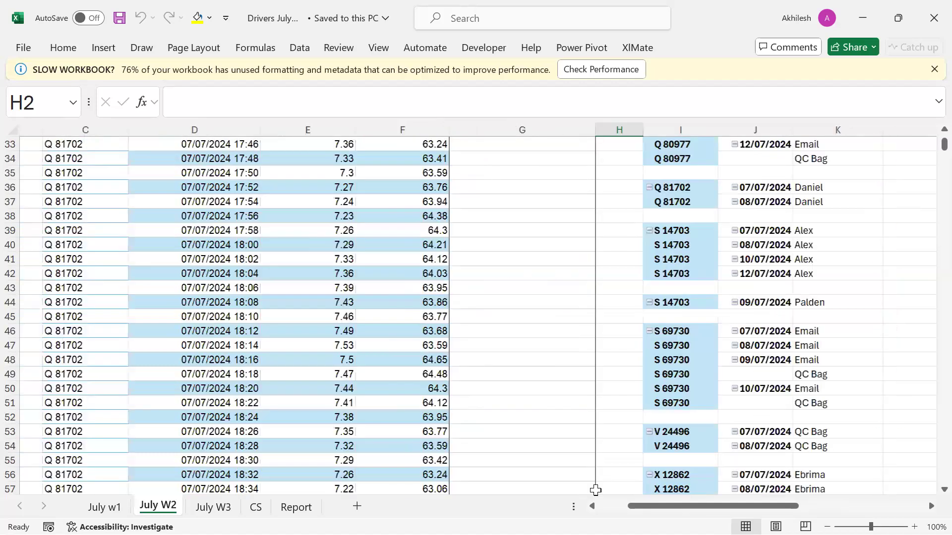
{"action": "scroll", "coordinate": [284, 325], "scroll_direction": "up", "scroll_amount": 11}
{"action": "left_click", "coordinate": [298, 232]}
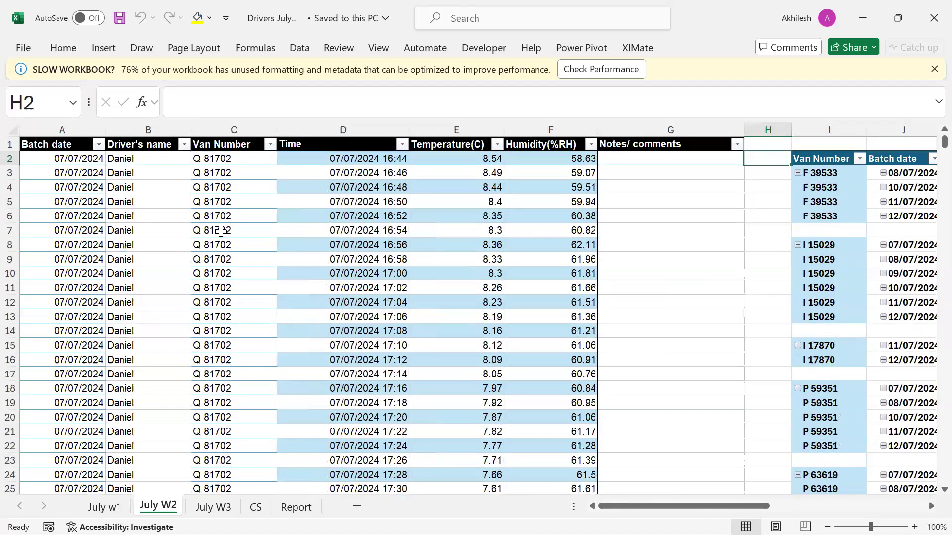
{"action": "left_click", "coordinate": [215, 233]}
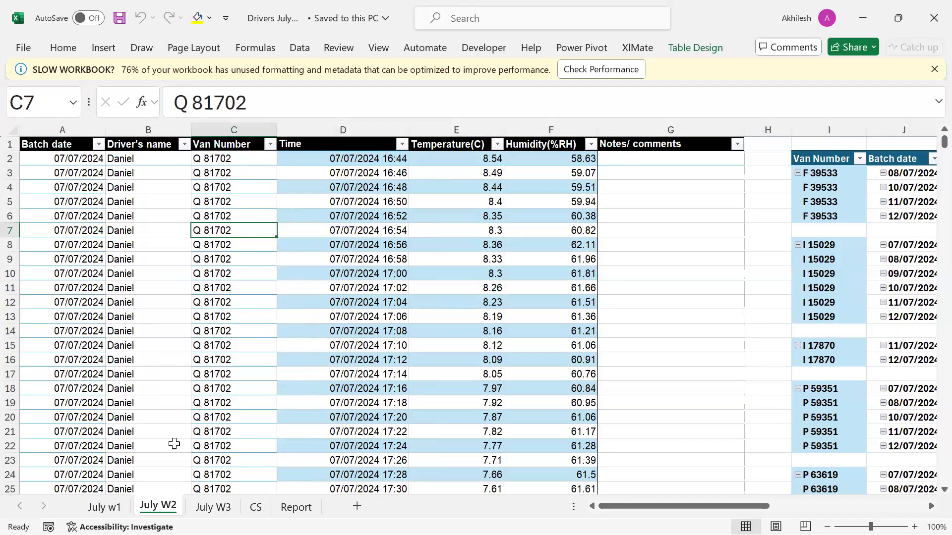
Examine the July W3 sheet's raw log columns from batch date through notes, alongside its van summary table.
{"action": "left_click", "coordinate": [213, 508]}
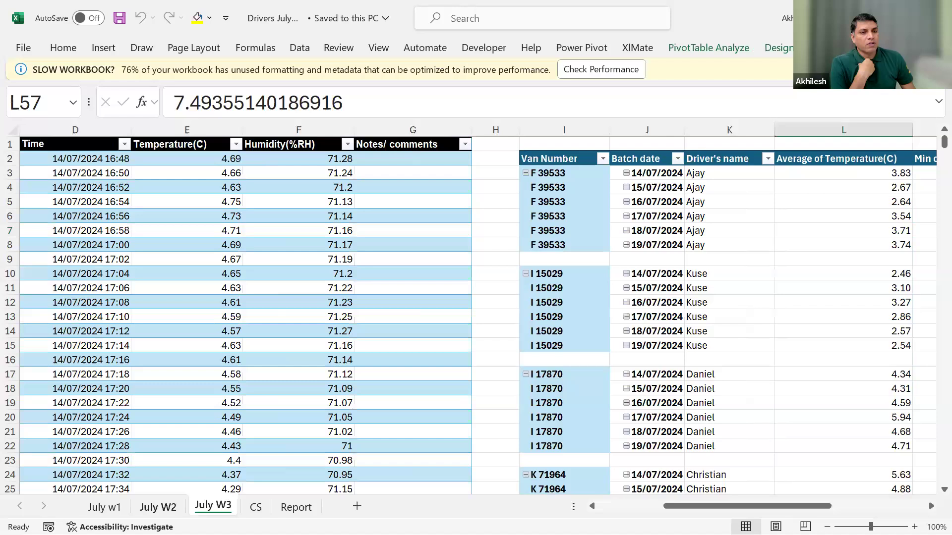
{"action": "left_click", "coordinate": [158, 507]}
{"action": "left_click", "coordinate": [214, 508]}
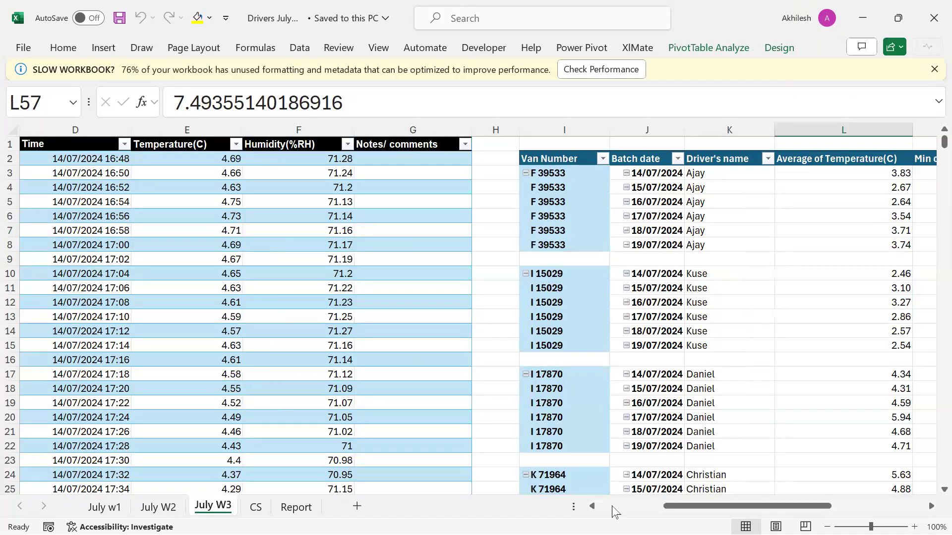
{"action": "scroll", "coordinate": [288, 402], "scroll_direction": "left", "scroll_amount": 6}
{"action": "left_click", "coordinate": [187, 330]}
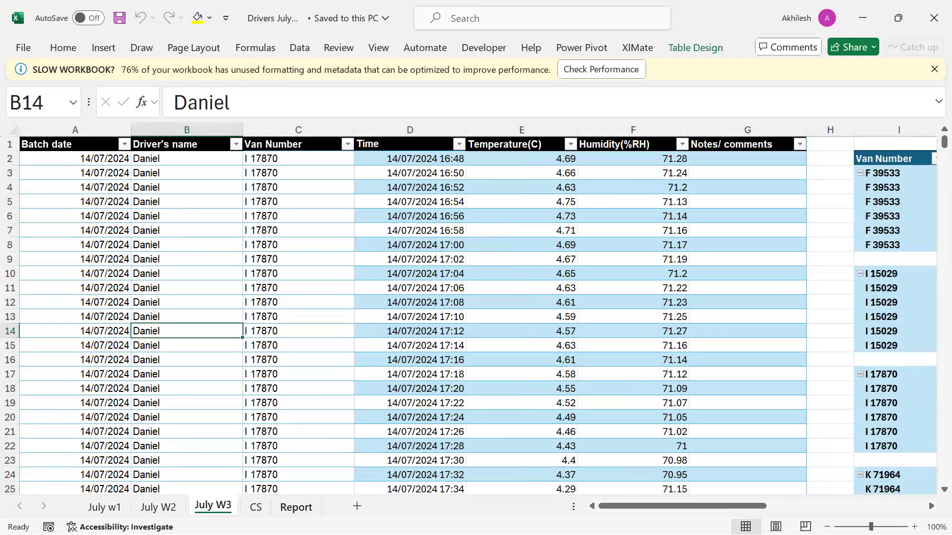
Review the CS sheet from its first row, focusing on the van number, batch date and driver's name columns.
{"action": "left_click", "coordinate": [296, 508]}
{"action": "left_click", "coordinate": [255, 507]}
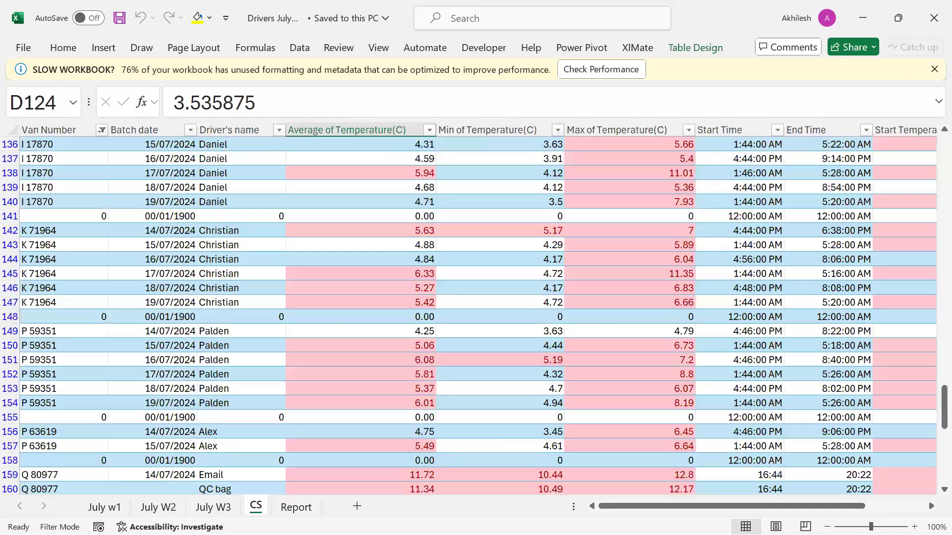
{"action": "left_click", "coordinate": [245, 283]}
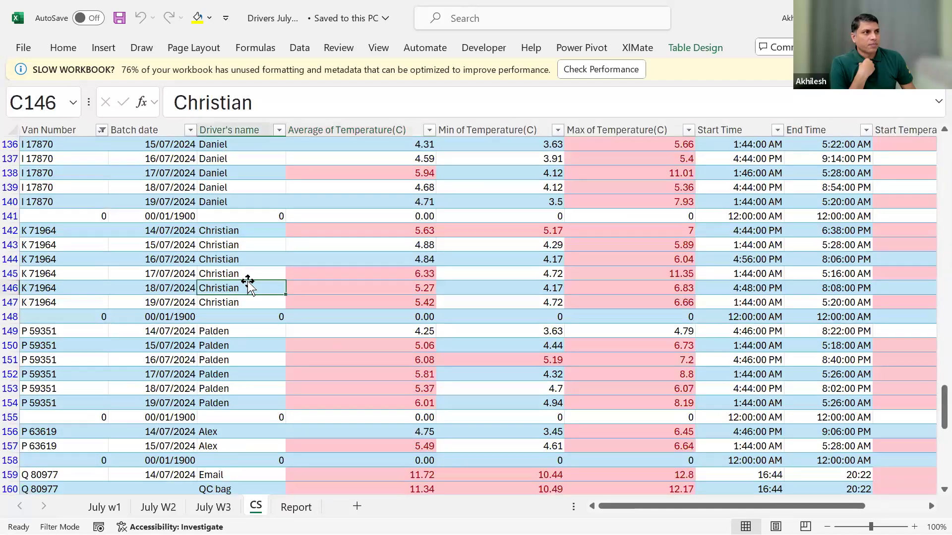
{"action": "scroll", "coordinate": [266, 309], "scroll_direction": "up", "scroll_amount": 20}
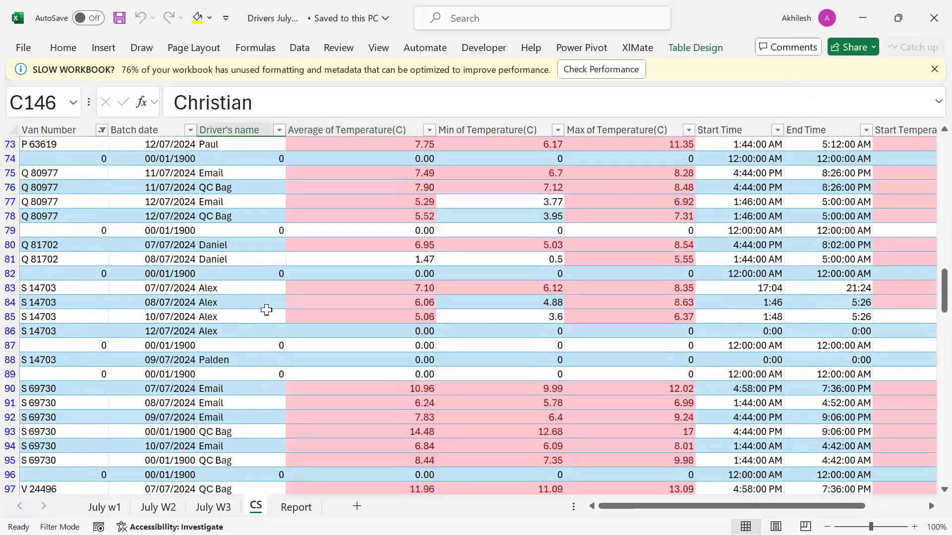
{"action": "scroll", "coordinate": [267, 309], "scroll_direction": "up", "scroll_amount": 12}
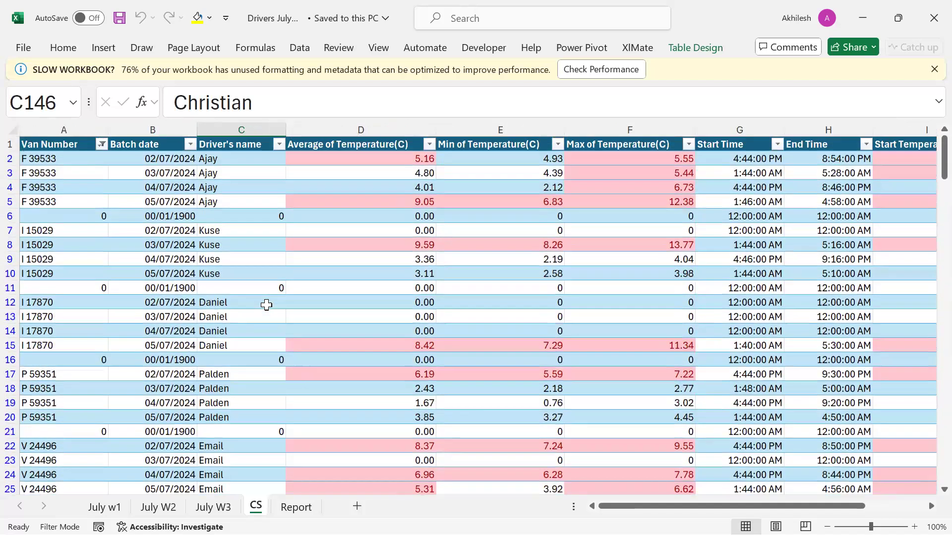
{"action": "left_click", "coordinate": [243, 241]}
{"action": "left_click_drag", "start_coordinate": [56, 159], "coordinate": [238, 201]}
{"action": "left_click_drag", "start_coordinate": [217, 342], "coordinate": [206, 438]}
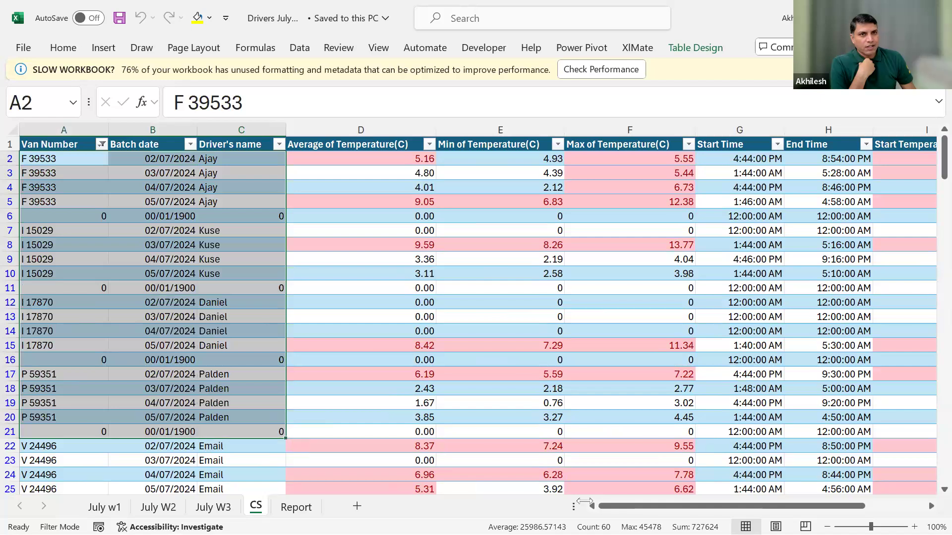
{"action": "left_click", "coordinate": [154, 272]}
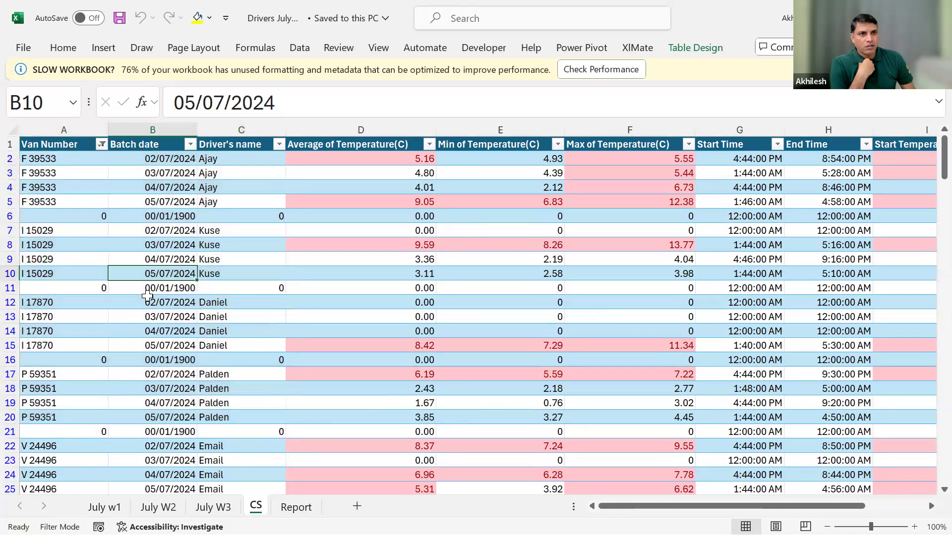
Examine the last van entries at the end of the CS table, including the X 32041 rows.
{"action": "scroll", "coordinate": [148, 318], "scroll_direction": "down", "scroll_amount": 20}
{"action": "scroll", "coordinate": [144, 351], "scroll_direction": "down", "scroll_amount": 11}
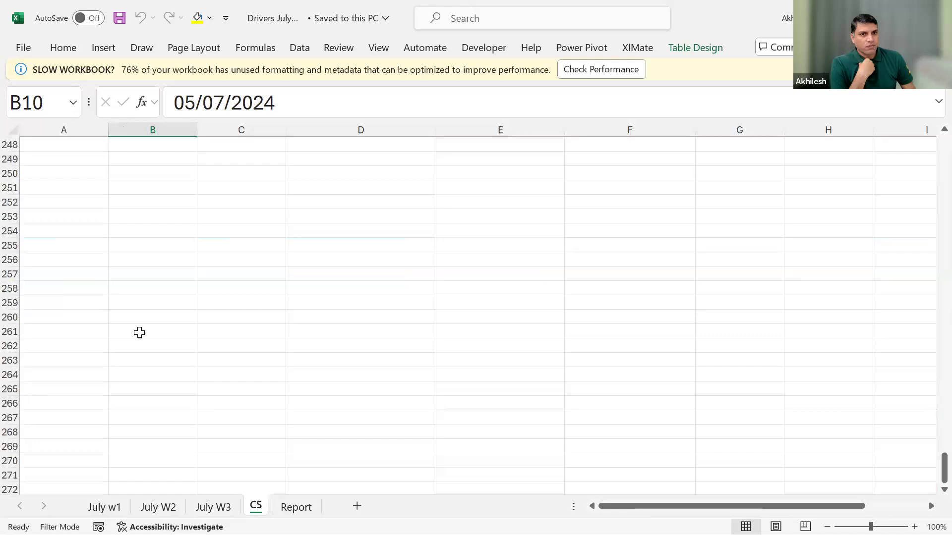
{"action": "scroll", "coordinate": [138, 332], "scroll_direction": "up", "scroll_amount": 20}
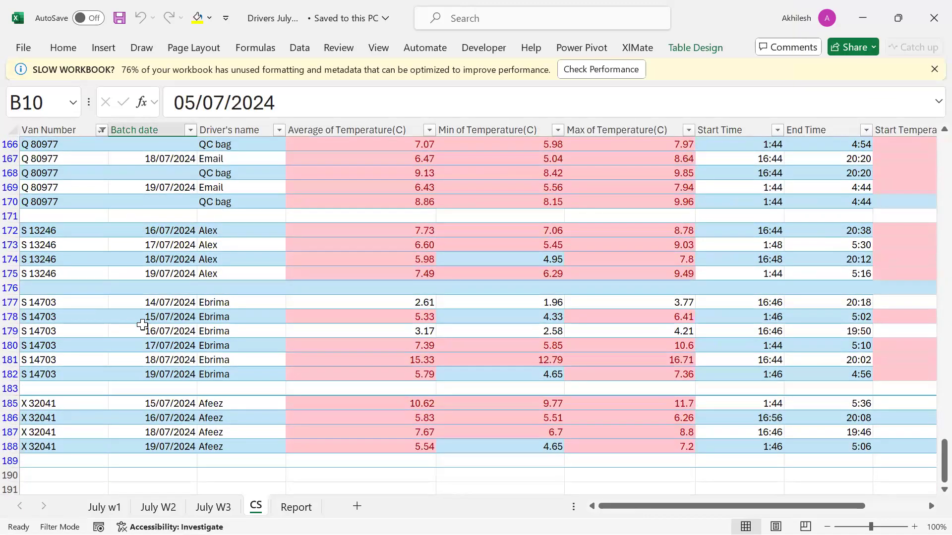
{"action": "left_click", "coordinate": [150, 429]}
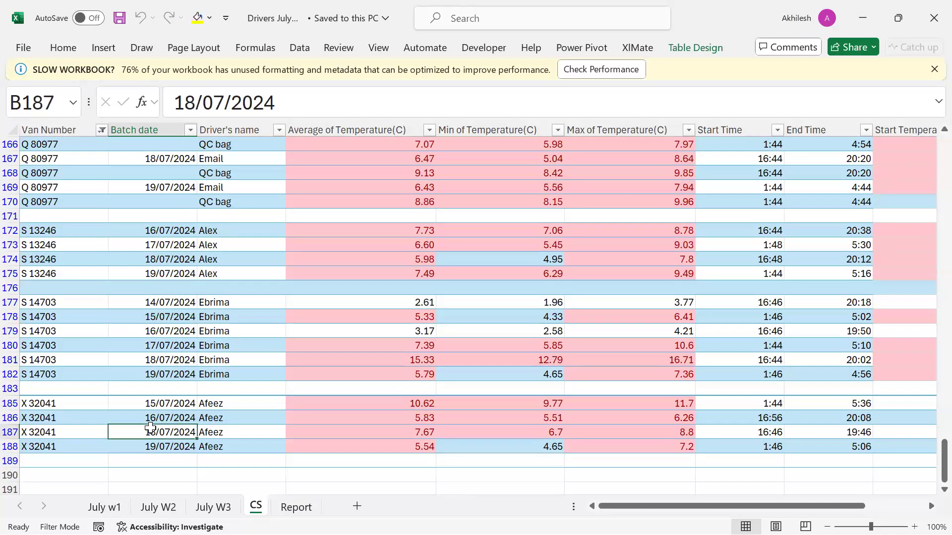
{"action": "left_click", "coordinate": [276, 404]}
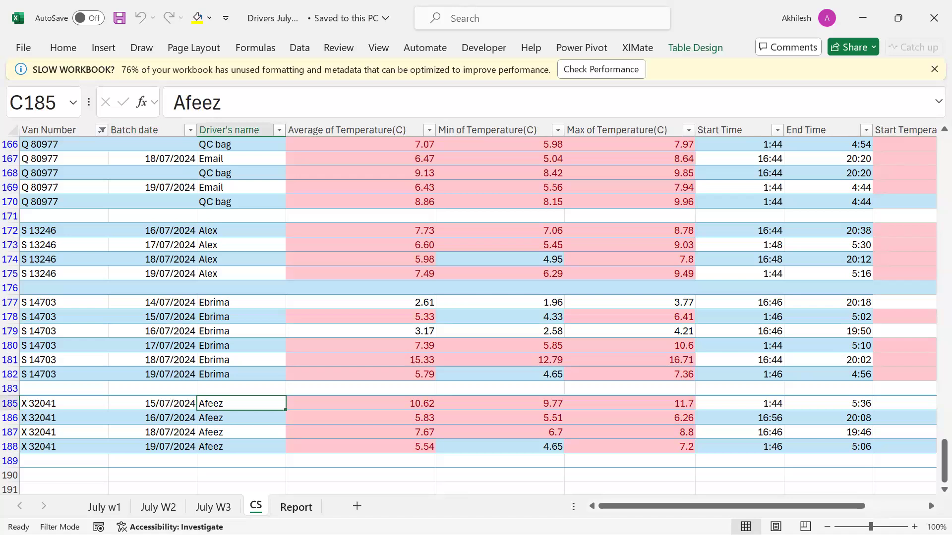
Glance at the Report sheet and go back over the CS sheet's early July average temperatures.
{"action": "left_click", "coordinate": [296, 508]}
{"action": "left_click", "coordinate": [256, 506]}
{"action": "scroll", "coordinate": [249, 300], "scroll_direction": "up", "scroll_amount": 20}
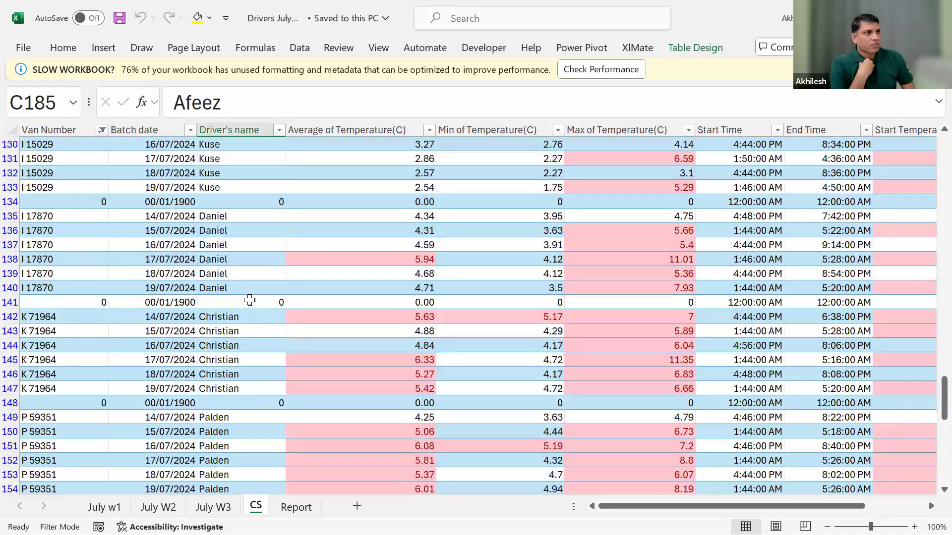
{"action": "scroll", "coordinate": [249, 300], "scroll_direction": "up", "scroll_amount": 13}
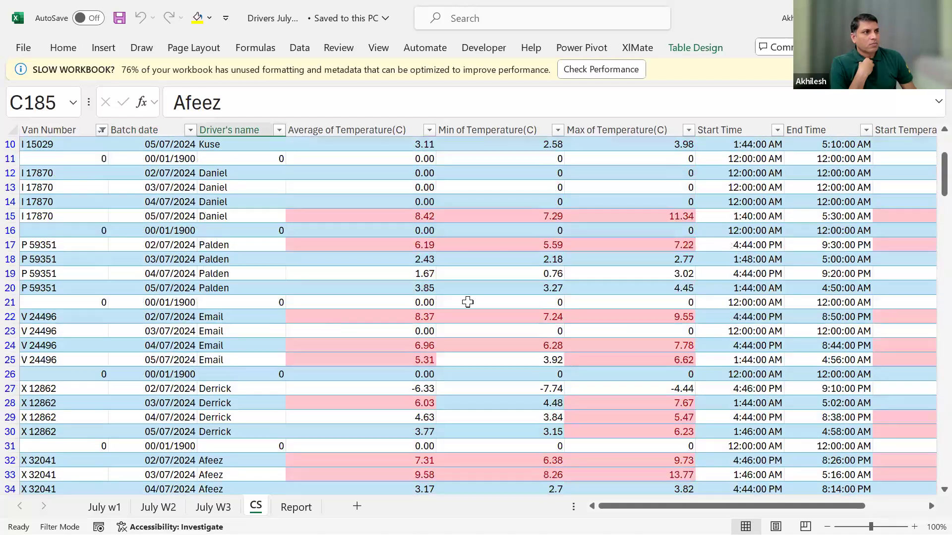
{"action": "left_click", "coordinate": [299, 331]}
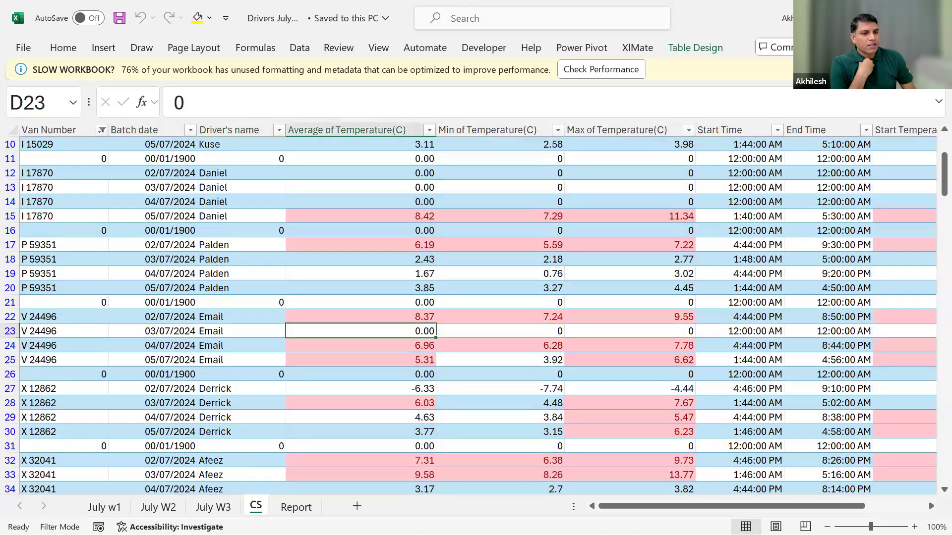
Check the Report sheet and examine the average, minimum and maximum temperatures in the July W2 pivot table.
{"action": "left_click", "coordinate": [295, 508]}
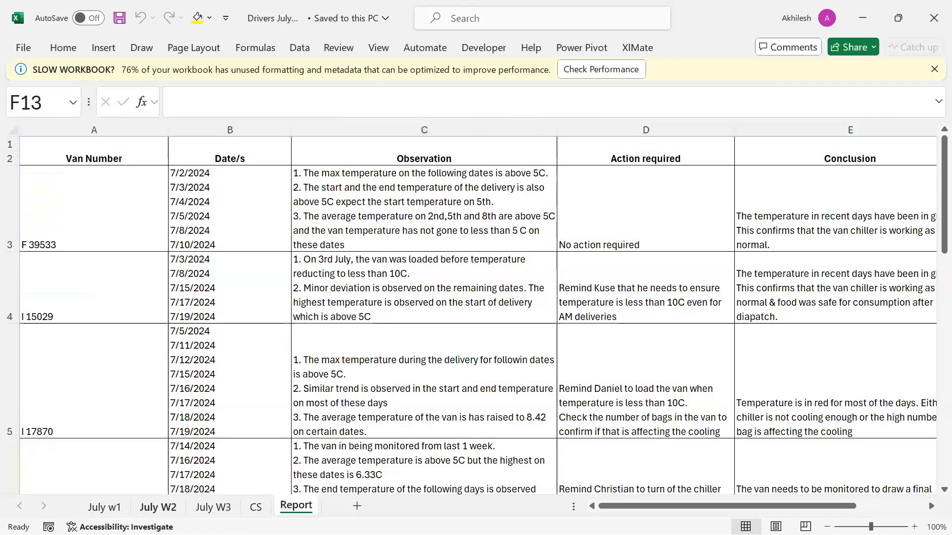
{"action": "left_click", "coordinate": [157, 507]}
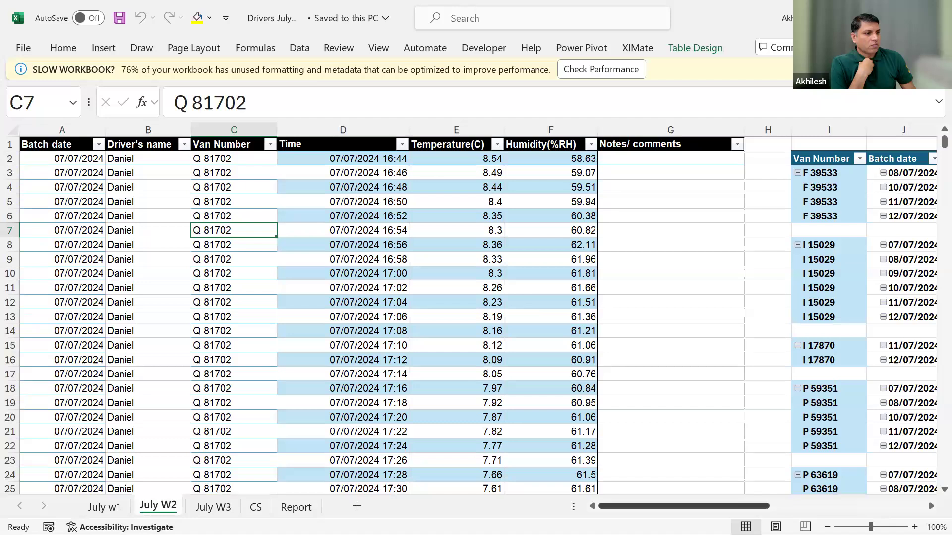
{"action": "scroll", "coordinate": [630, 331], "scroll_direction": "right", "scroll_amount": 5}
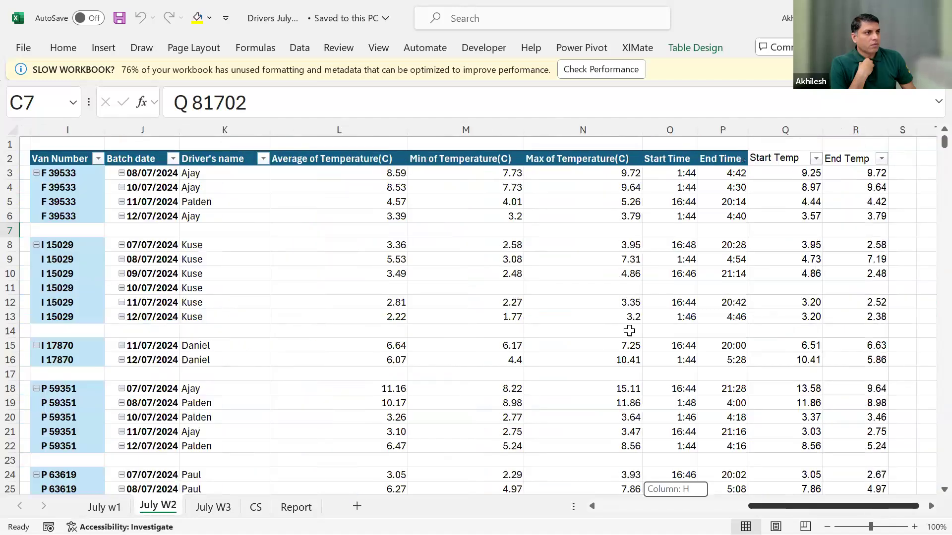
{"action": "scroll", "coordinate": [629, 330], "scroll_direction": "left", "scroll_amount": 1}
{"action": "left_click", "coordinate": [513, 272]}
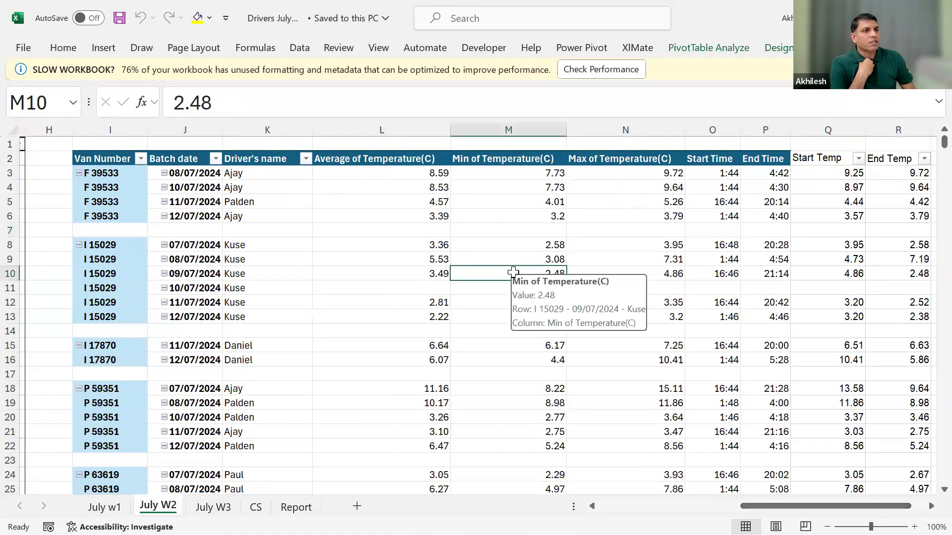
{"action": "left_click", "coordinate": [478, 216]}
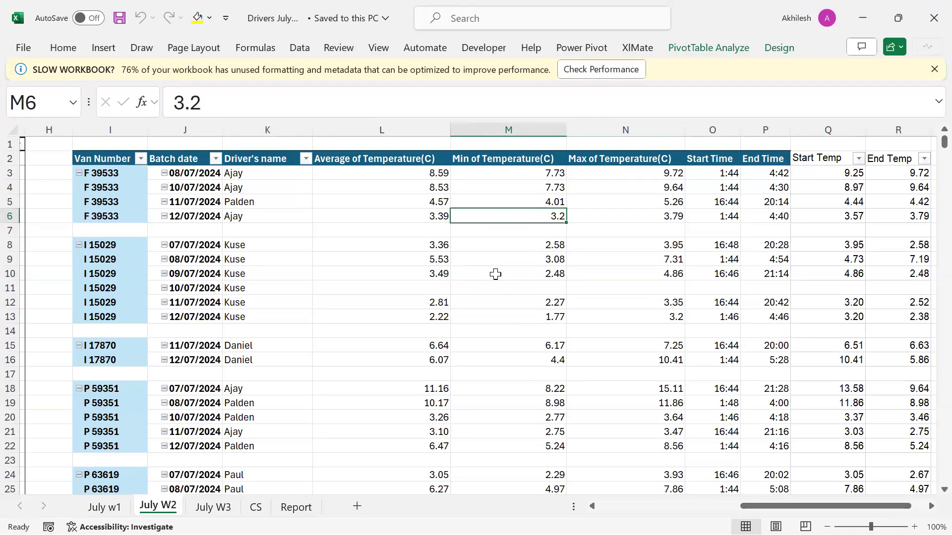
{"action": "left_click", "coordinate": [484, 263]}
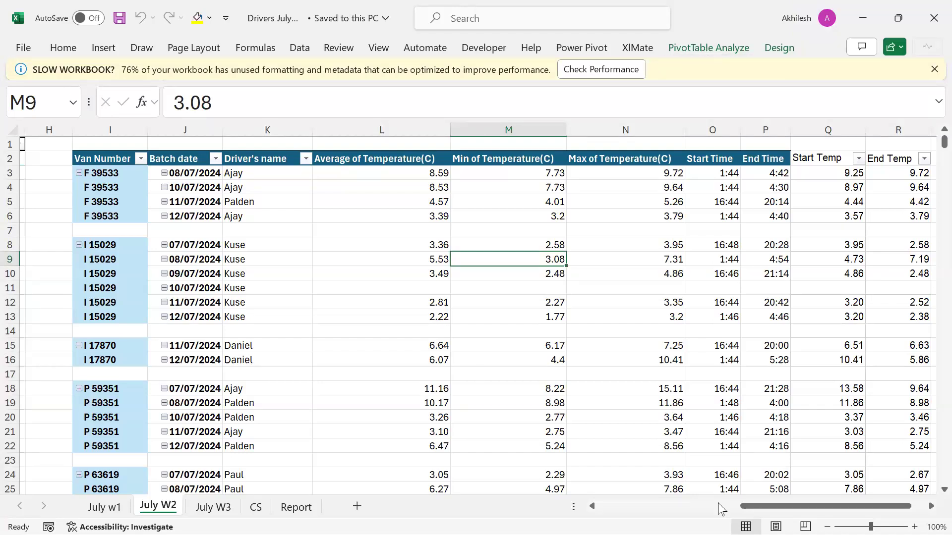
Read through the July W2 raw log for vans Q 81702 and I 17870, including the no-delivery dates.
{"action": "scroll", "coordinate": [251, 278], "scroll_direction": "left", "scroll_amount": 10}
{"action": "left_click", "coordinate": [238, 248]}
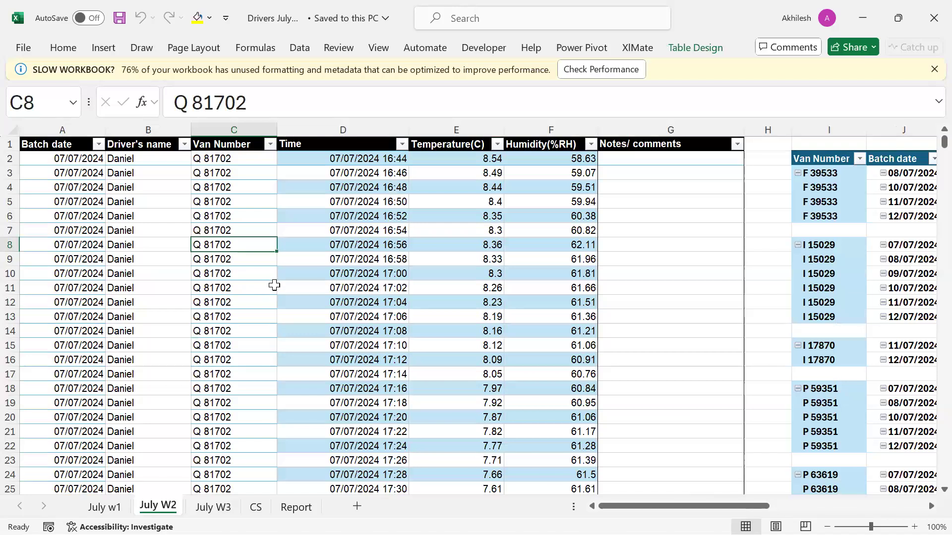
{"action": "scroll", "coordinate": [256, 392], "scroll_direction": "down", "scroll_amount": 4}
{"action": "scroll", "coordinate": [256, 392], "scroll_direction": "down", "scroll_amount": 20}
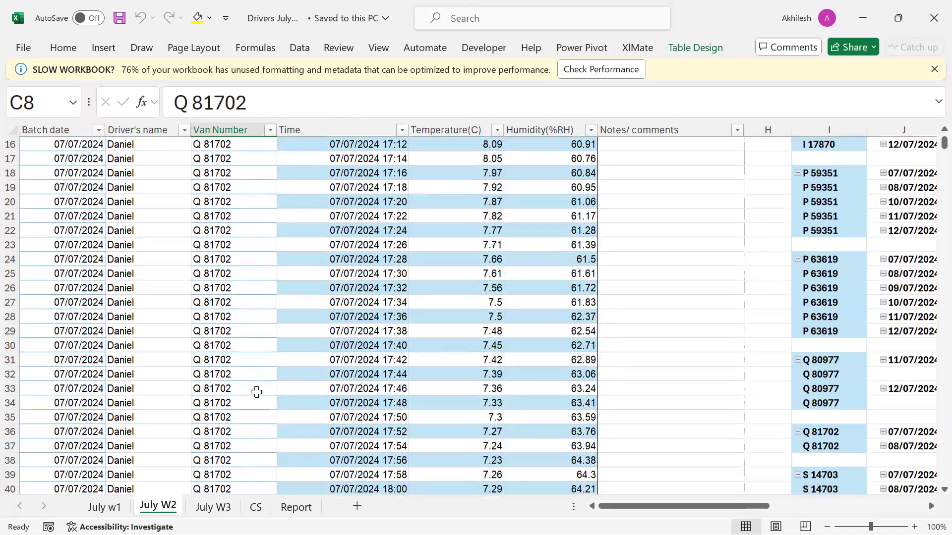
{"action": "scroll", "coordinate": [257, 392], "scroll_direction": "down", "scroll_amount": 20}
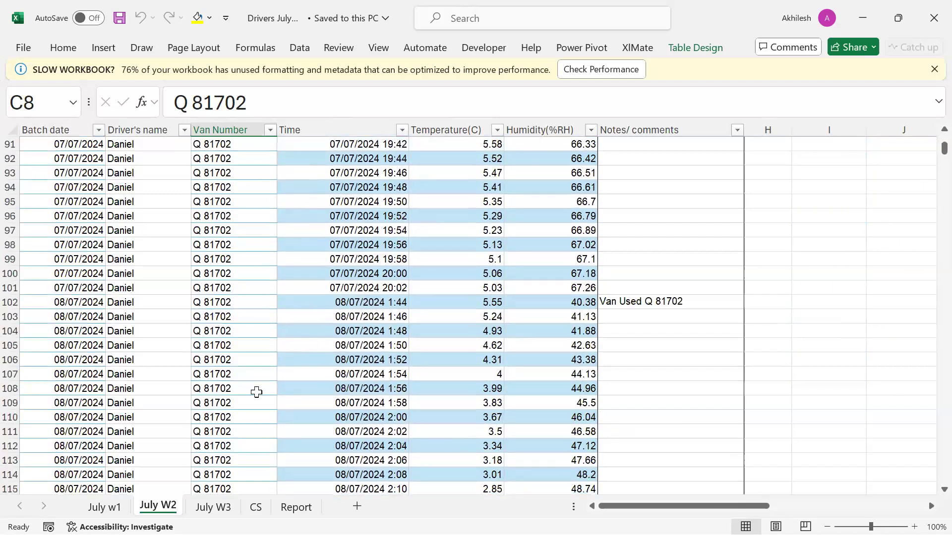
{"action": "scroll", "coordinate": [257, 392], "scroll_direction": "down", "scroll_amount": 12}
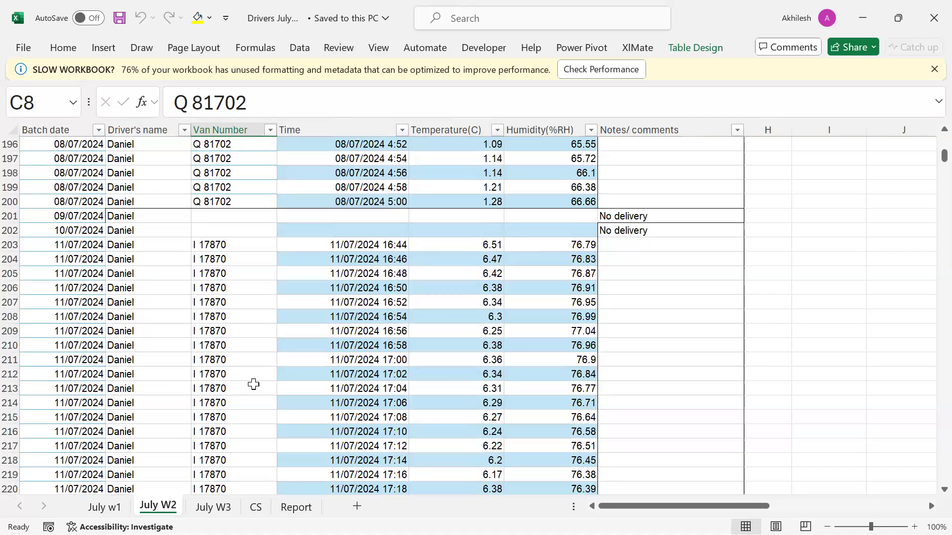
{"action": "scroll", "coordinate": [254, 384], "scroll_direction": "down", "scroll_amount": 7}
{"action": "scroll", "coordinate": [254, 384], "scroll_direction": "up", "scroll_amount": 10}
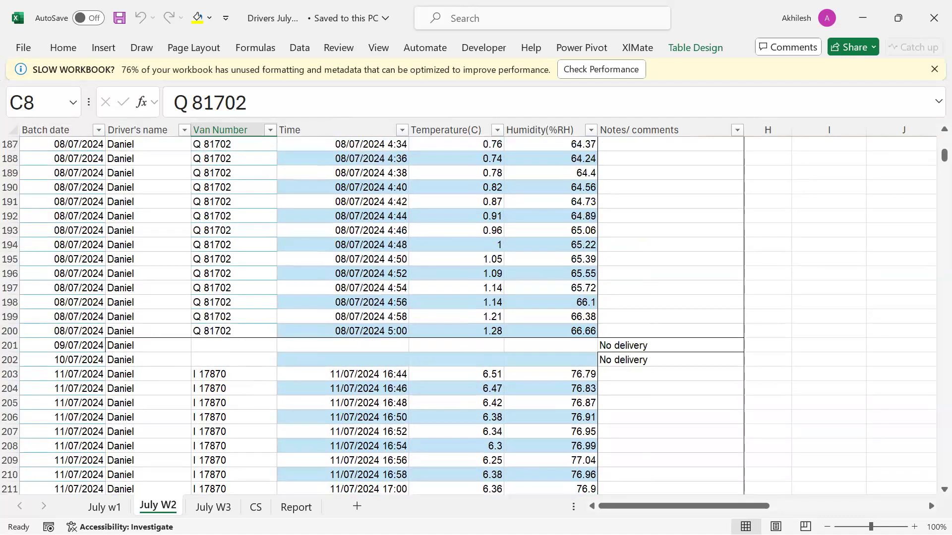
Compare the CS sheet's driver rows and maximum temperatures with the raw log on the July W3 sheet.
{"action": "left_click", "coordinate": [256, 507]}
{"action": "scroll", "coordinate": [234, 330], "scroll_direction": "up", "scroll_amount": 3}
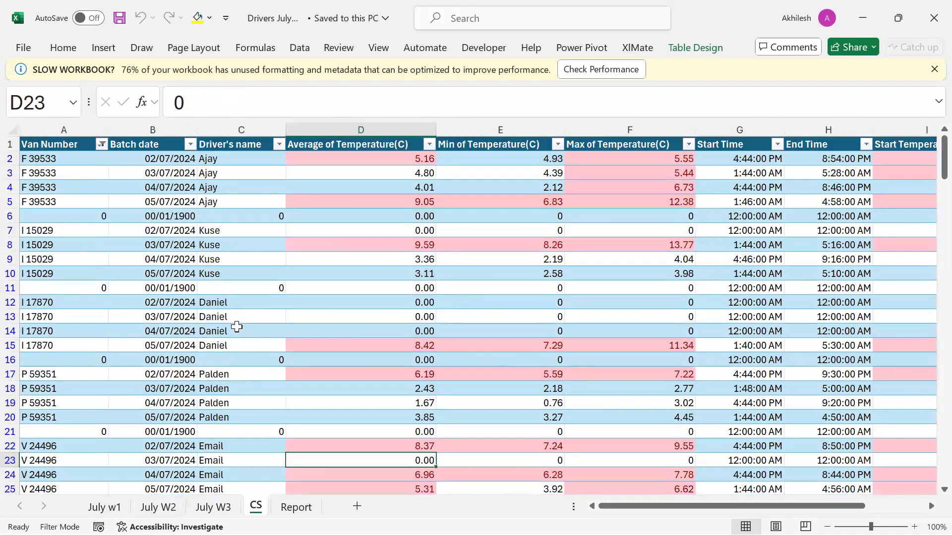
{"action": "left_click", "coordinate": [238, 329]}
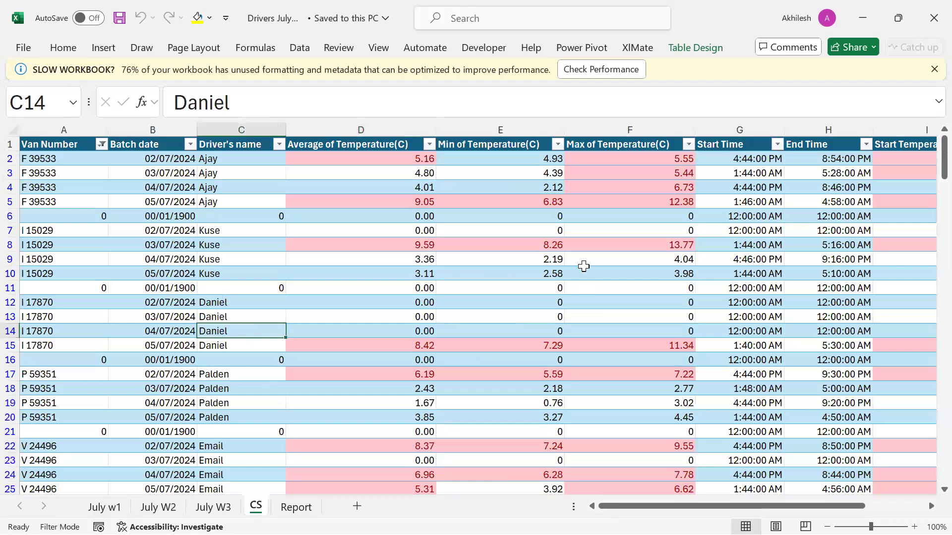
{"action": "left_click", "coordinate": [588, 370]}
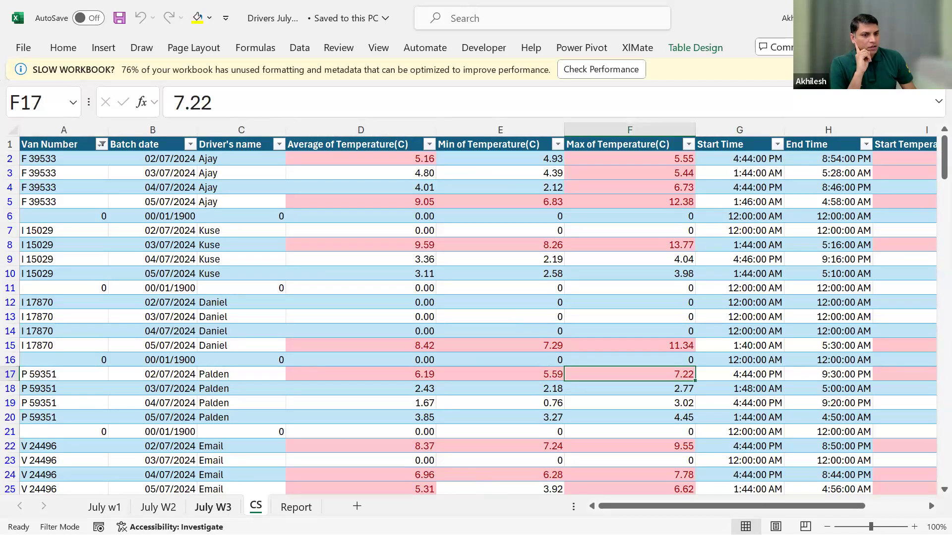
{"action": "left_click", "coordinate": [213, 508]}
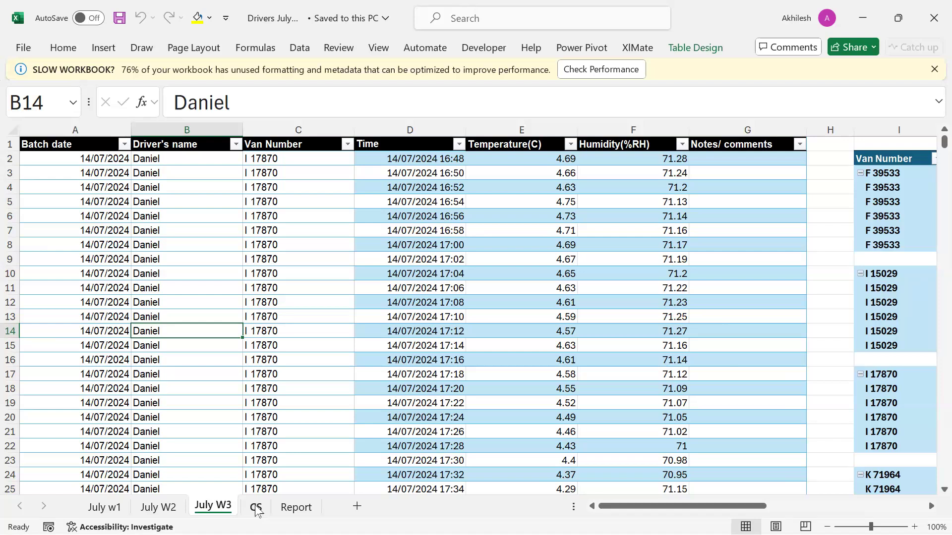
View the July W3 raw log and its van temperature pivot table side by side.
{"action": "left_click", "coordinate": [219, 271]}
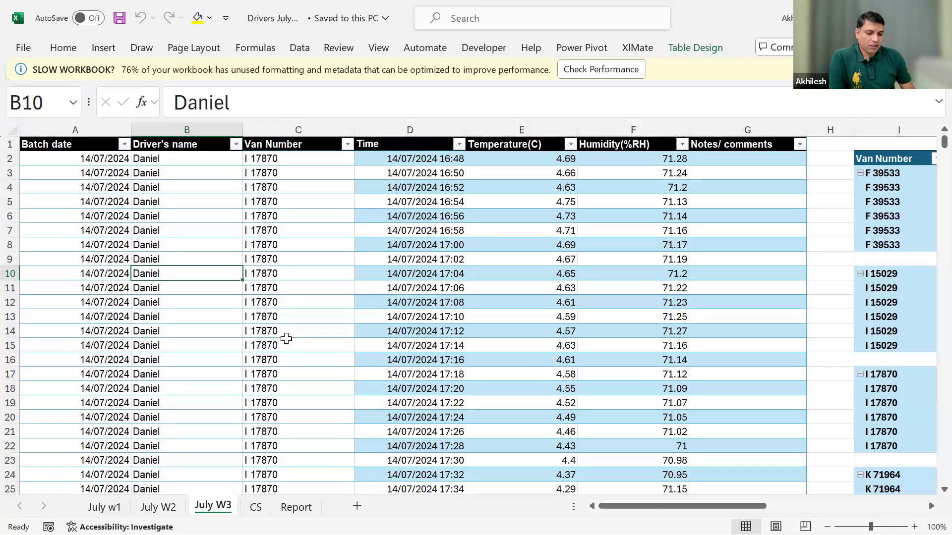
{"action": "scroll", "coordinate": [288, 339], "scroll_direction": "down", "scroll_amount": 1, "text": "ctrl"}
{"action": "scroll", "coordinate": [288, 338], "scroll_direction": "down", "scroll_amount": 2, "text": "ctrl"}
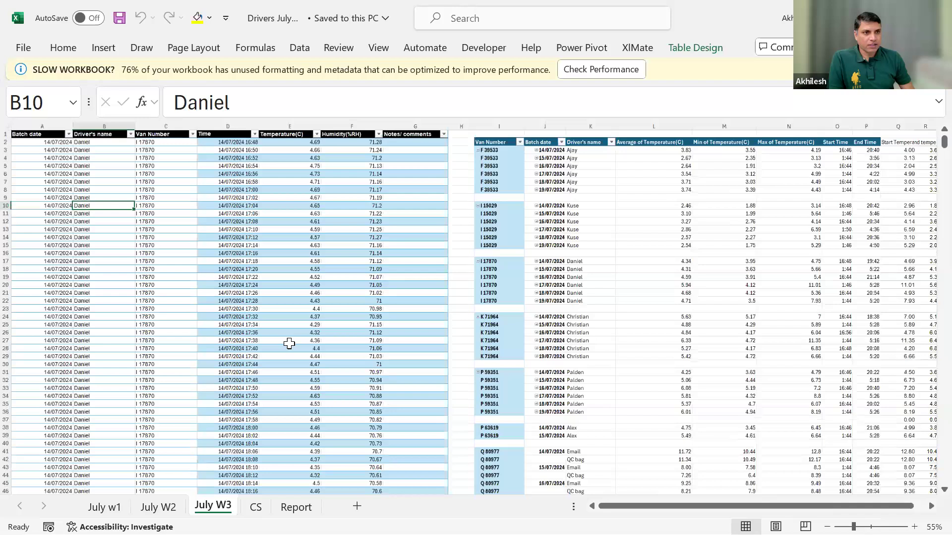
Add a blank sheet after July W3 and sketch a tall red box with a tick-divided horizontal line inside.
{"action": "left_click", "coordinate": [356, 506]}
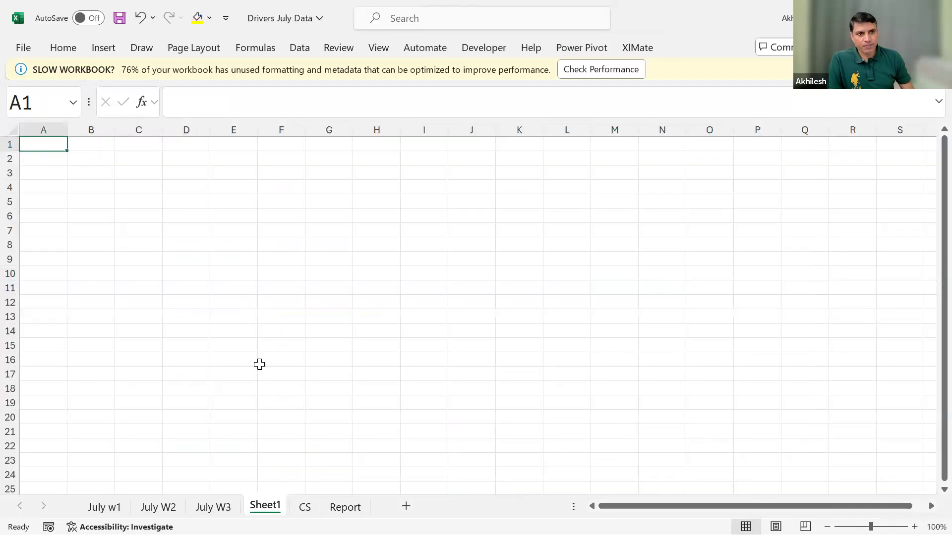
{"action": "left_click", "coordinate": [141, 49]}
{"action": "left_click", "coordinate": [178, 84]}
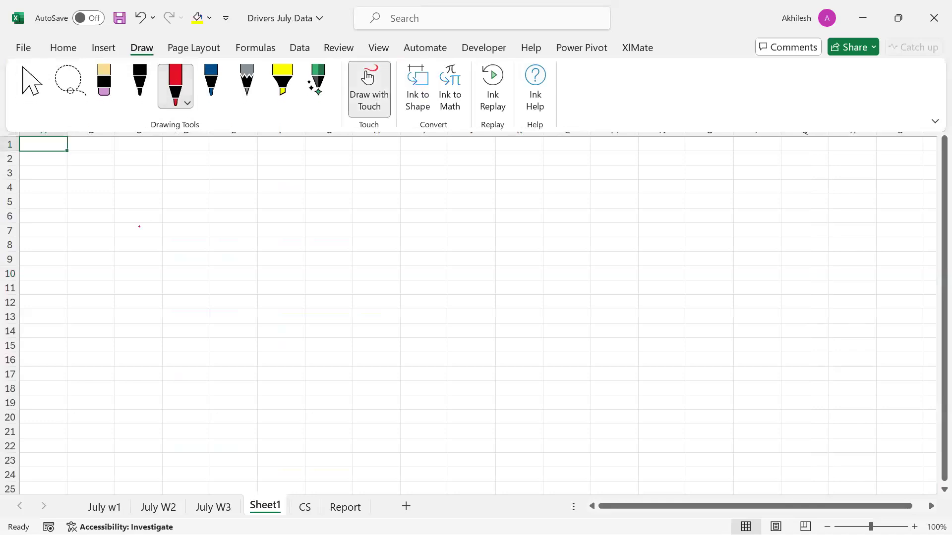
{"action": "left_click_drag", "start_coordinate": [121, 190], "coordinate": [126, 442]}
{"action": "mouse_move", "coordinate": [206, 445]}
{"action": "left_mouse_down"}
{"action": "mouse_move", "coordinate": [329, 434]}
{"action": "mouse_move", "coordinate": [325, 255]}
{"action": "mouse_move", "coordinate": [264, 168]}
{"action": "mouse_move", "coordinate": [118, 187]}
{"action": "left_mouse_up"}
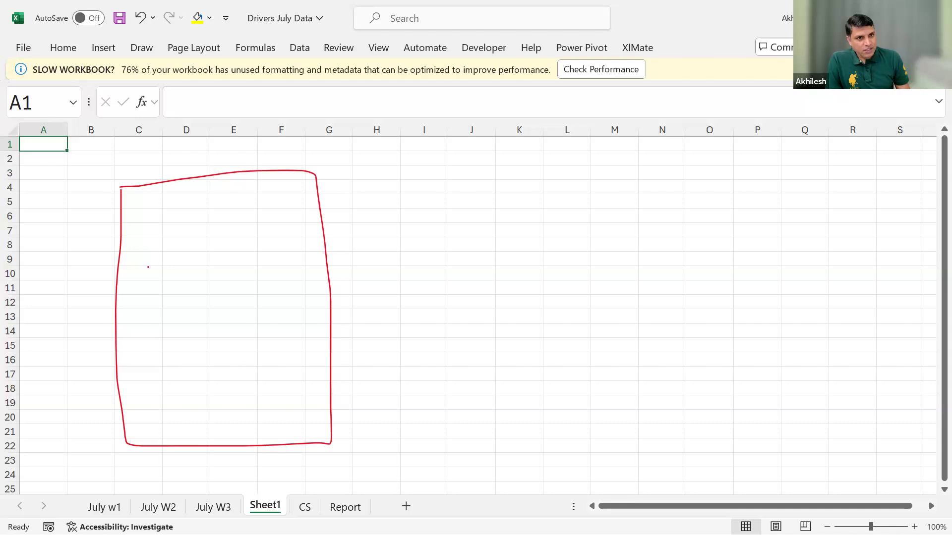
{"action": "left_click_drag", "start_coordinate": [131, 316], "coordinate": [316, 313]}
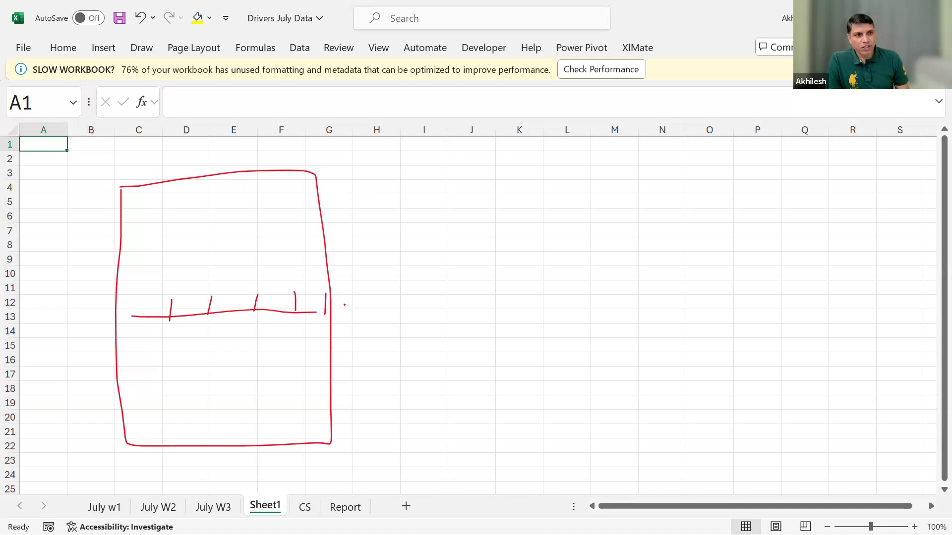
Draw a connector line out from the box, with a circled 2 above it and an underlined "Append" below.
{"action": "left_click_drag", "start_coordinate": [333, 308], "coordinate": [514, 292]}
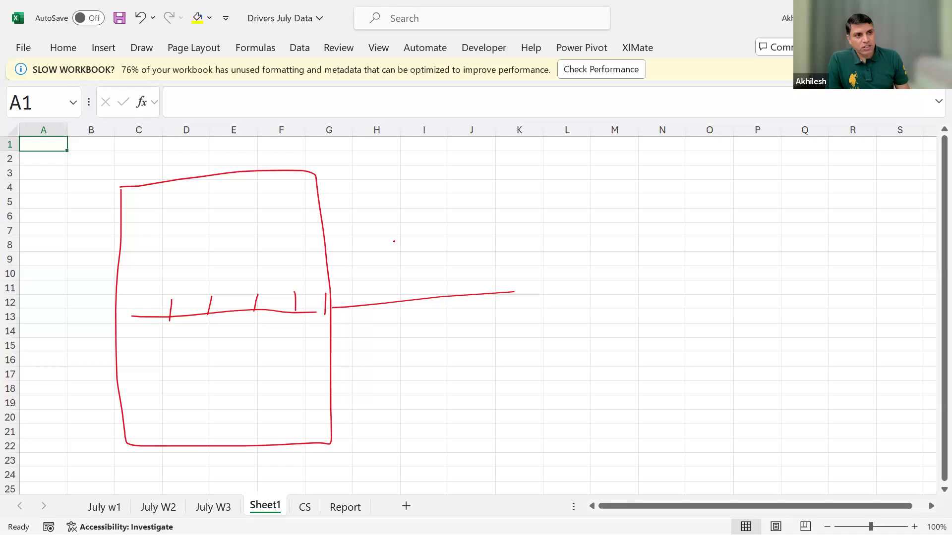
{"action": "mouse_move", "coordinate": [407, 239]}
{"action": "left_mouse_down"}
{"action": "mouse_move", "coordinate": [416, 256]}
{"action": "mouse_move", "coordinate": [433, 254]}
{"action": "mouse_move", "coordinate": [405, 229]}
{"action": "mouse_move", "coordinate": [431, 229]}
{"action": "left_mouse_up"}
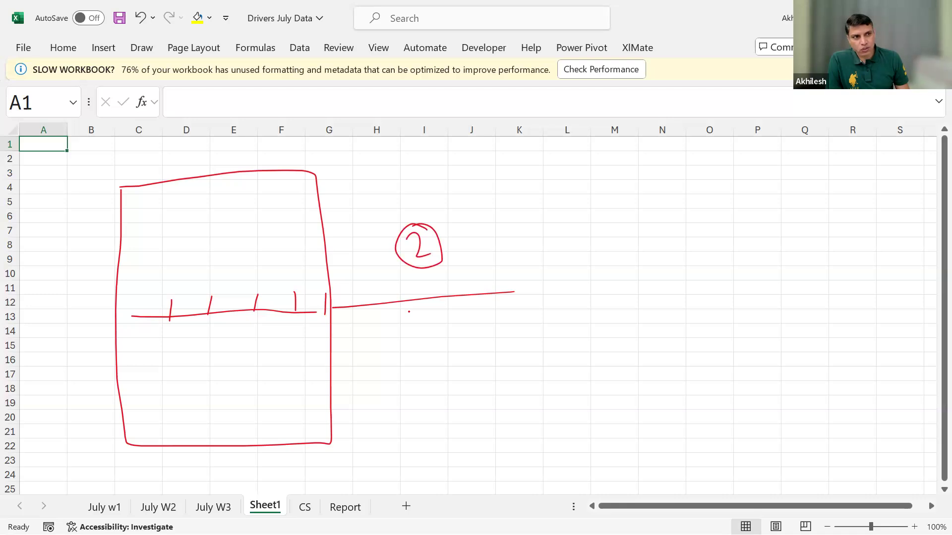
{"action": "left_click_drag", "start_coordinate": [419, 365], "coordinate": [430, 354]}
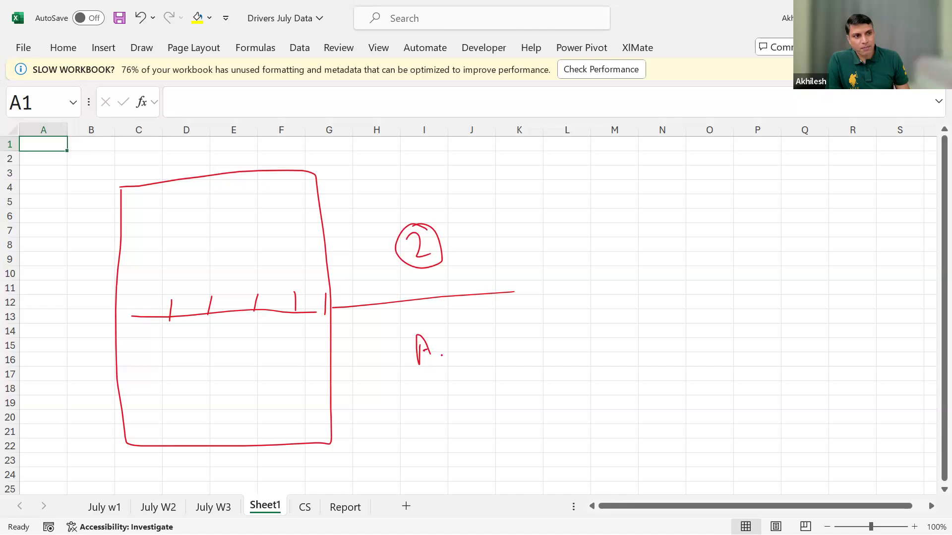
{"action": "mouse_move", "coordinate": [454, 356]}
{"action": "left_mouse_down"}
{"action": "mouse_move", "coordinate": [449, 346]}
{"action": "mouse_move", "coordinate": [479, 331]}
{"action": "mouse_move", "coordinate": [482, 308]}
{"action": "left_mouse_up"}
{"action": "left_click", "coordinate": [482, 329]}
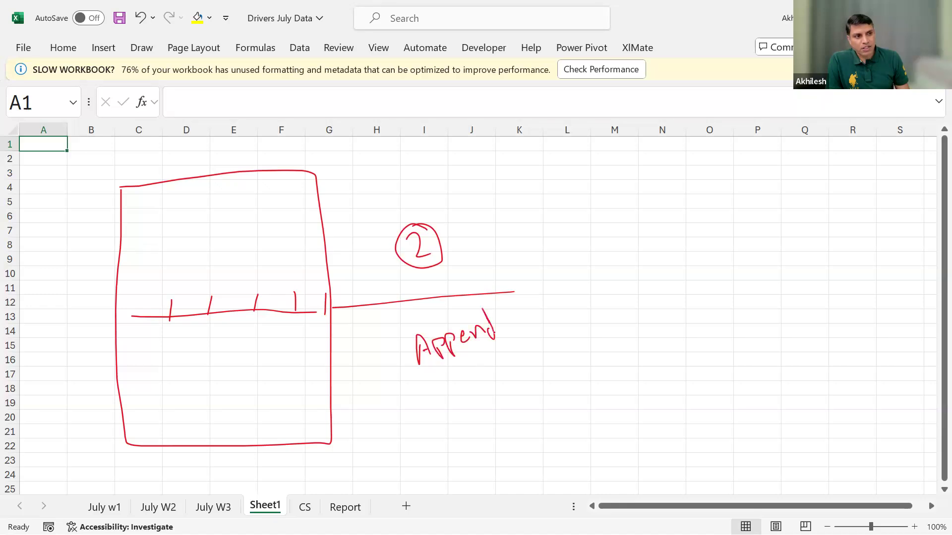
{"action": "left_click_drag", "start_coordinate": [417, 384], "coordinate": [504, 347]}
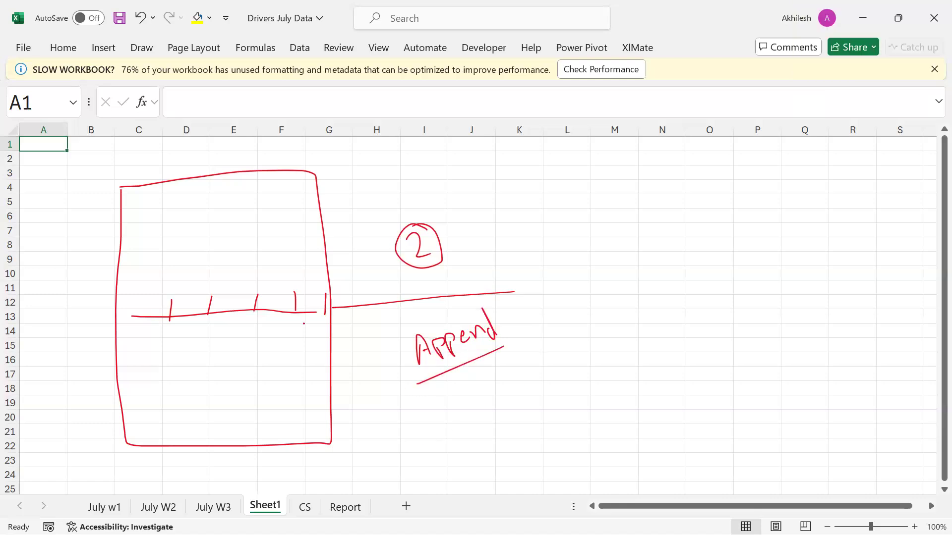
Sketch a second box at the connector's end, divided into four columns with a header row and "W" in the last header.
{"action": "left_click_drag", "start_coordinate": [524, 155], "coordinate": [532, 440]}
{"action": "mouse_move", "coordinate": [526, 154]}
{"action": "left_mouse_down"}
{"action": "mouse_move", "coordinate": [735, 145]}
{"action": "mouse_move", "coordinate": [752, 359]}
{"action": "mouse_move", "coordinate": [725, 450]}
{"action": "mouse_move", "coordinate": [541, 470]}
{"action": "mouse_move", "coordinate": [531, 418]}
{"action": "left_mouse_up"}
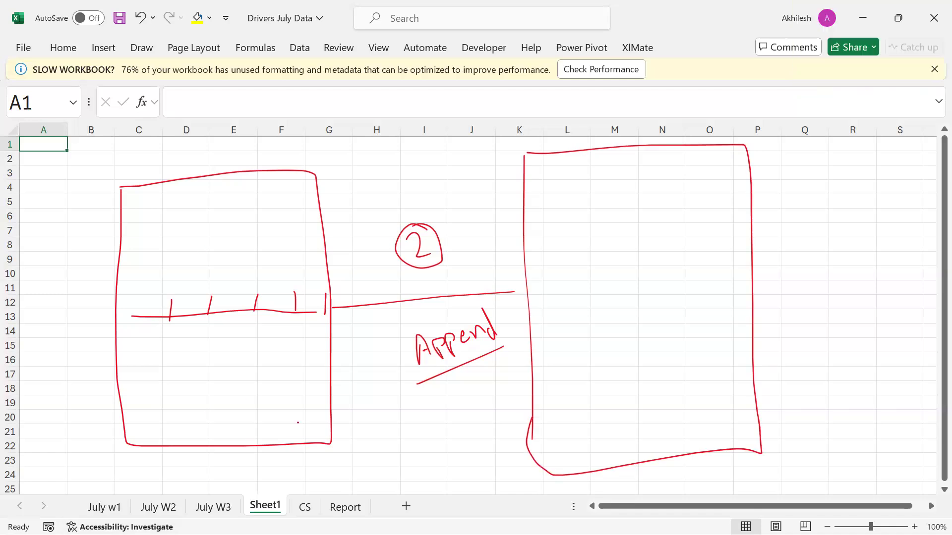
{"action": "left_click_drag", "start_coordinate": [578, 155], "coordinate": [612, 460]}
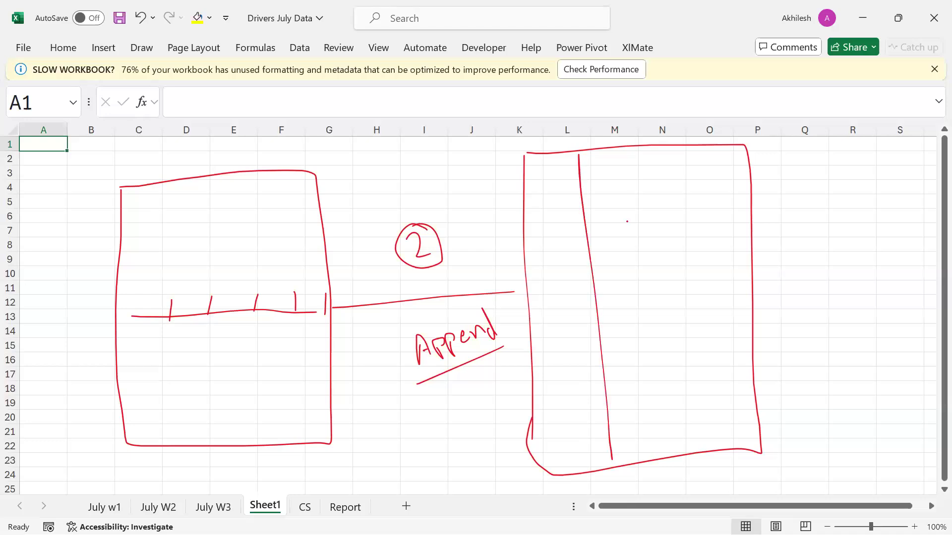
{"action": "mouse_move", "coordinate": [645, 150]}
{"action": "left_mouse_down"}
{"action": "mouse_move", "coordinate": [662, 380]}
{"action": "mouse_move", "coordinate": [679, 452]}
{"action": "left_mouse_up"}
{"action": "left_click_drag", "start_coordinate": [696, 147], "coordinate": [720, 446]}
{"action": "left_click_drag", "start_coordinate": [523, 178], "coordinate": [746, 174]}
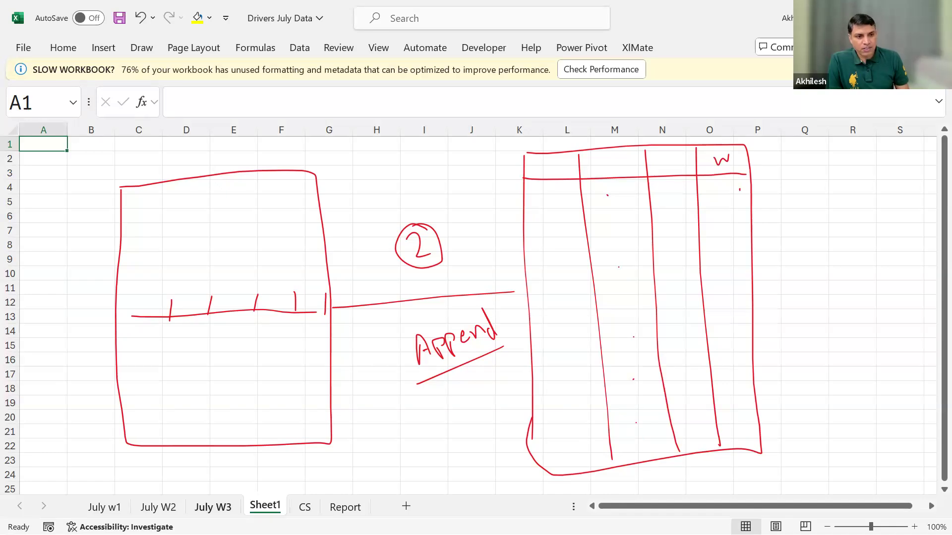
Check the July W2 log and draw an arrow labelled "PT" leading out of the four-column table on Sheet1.
{"action": "left_click", "coordinate": [158, 507]}
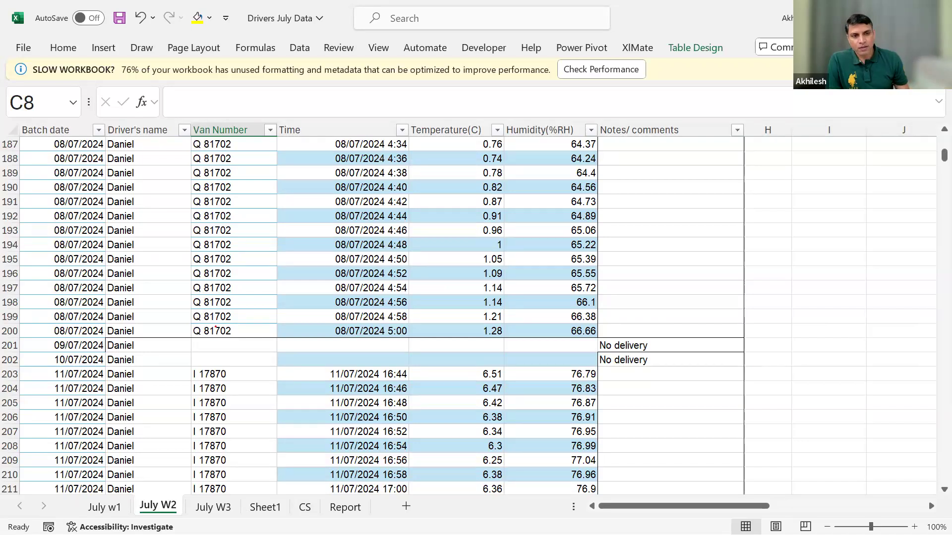
{"action": "left_click", "coordinate": [265, 507]}
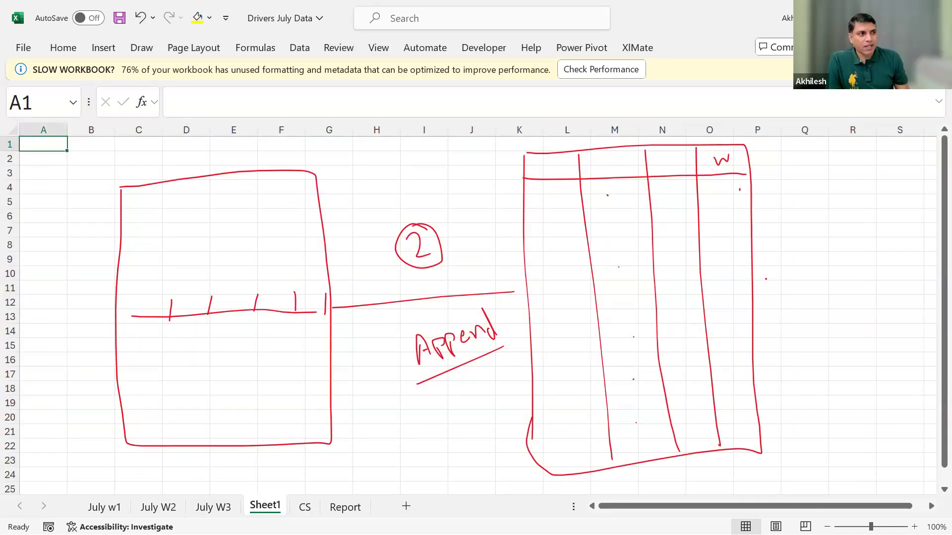
{"action": "left_click_drag", "start_coordinate": [751, 285], "coordinate": [889, 266]}
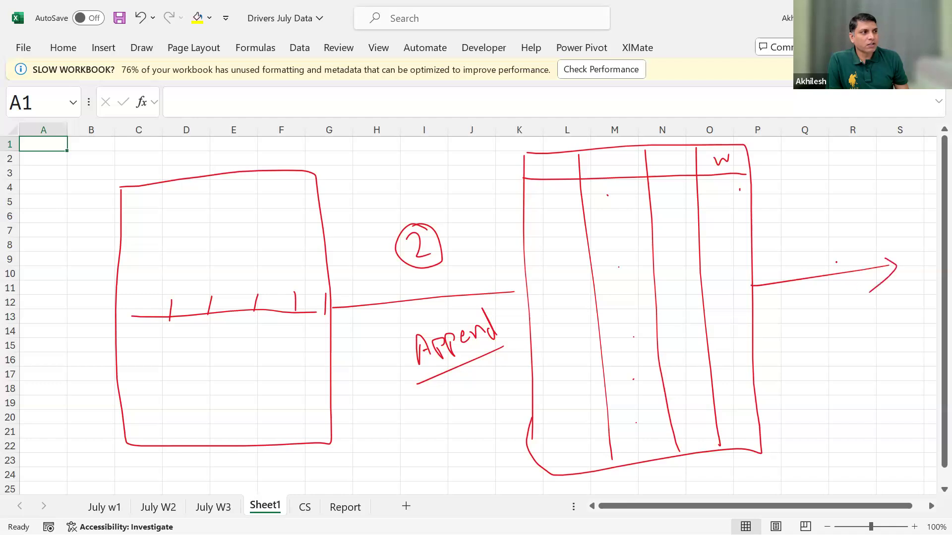
{"action": "left_click_drag", "start_coordinate": [855, 244], "coordinate": [859, 259]}
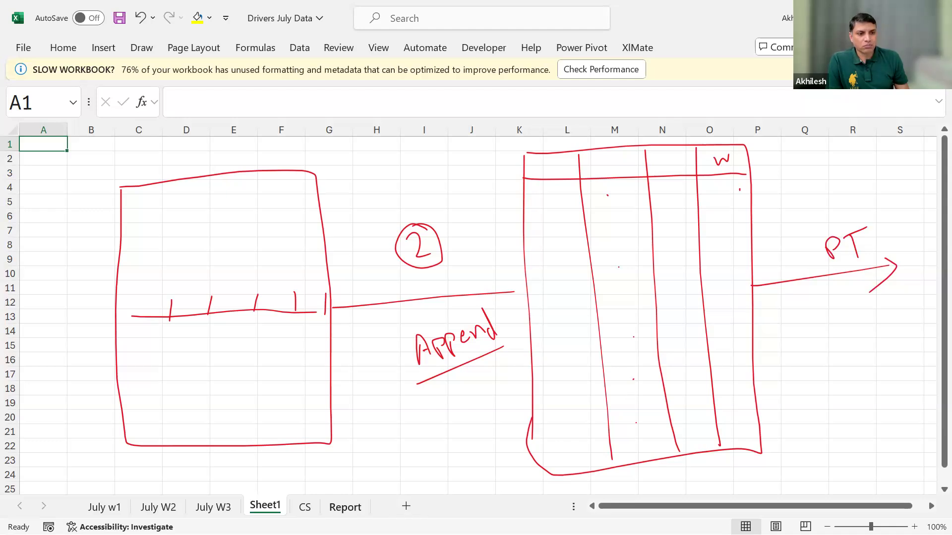
Switch to Power BI Desktop and build an enlarged matrix with InvoiceDate as rows and Qty as values.
{"action": "key", "text": "alt+Tab"}
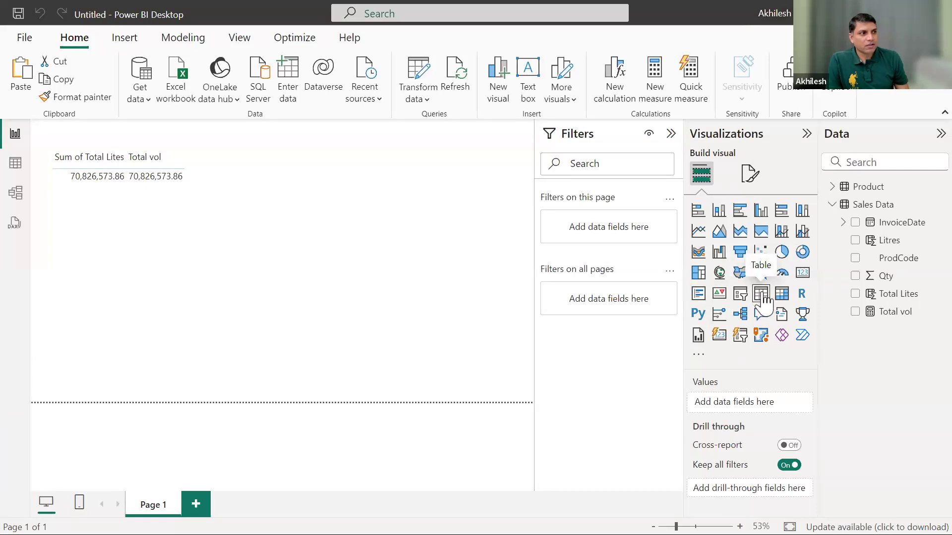
{"action": "left_click", "coordinate": [781, 296]}
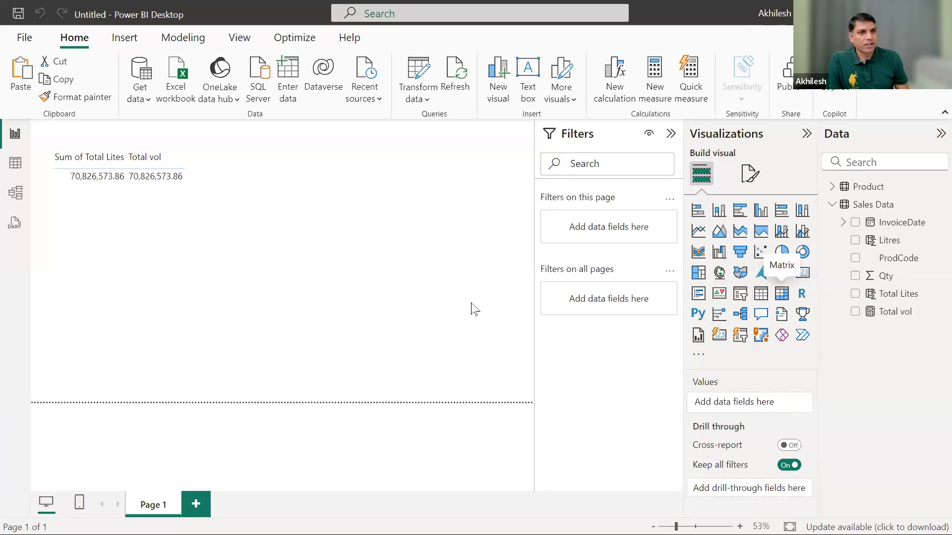
{"action": "left_click_drag", "start_coordinate": [254, 351], "coordinate": [345, 298]}
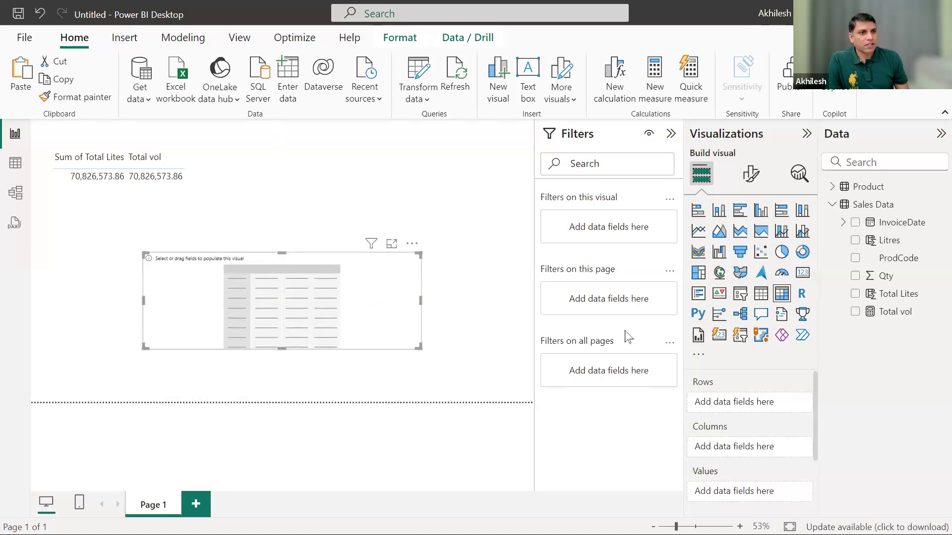
{"action": "left_click_drag", "start_coordinate": [892, 224], "coordinate": [758, 416]}
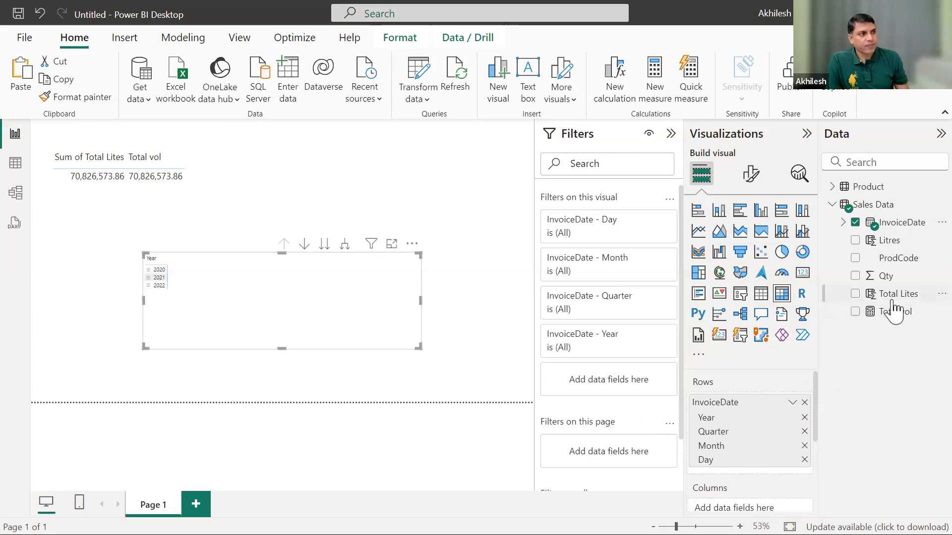
{"action": "left_click_drag", "start_coordinate": [890, 281], "coordinate": [326, 315]}
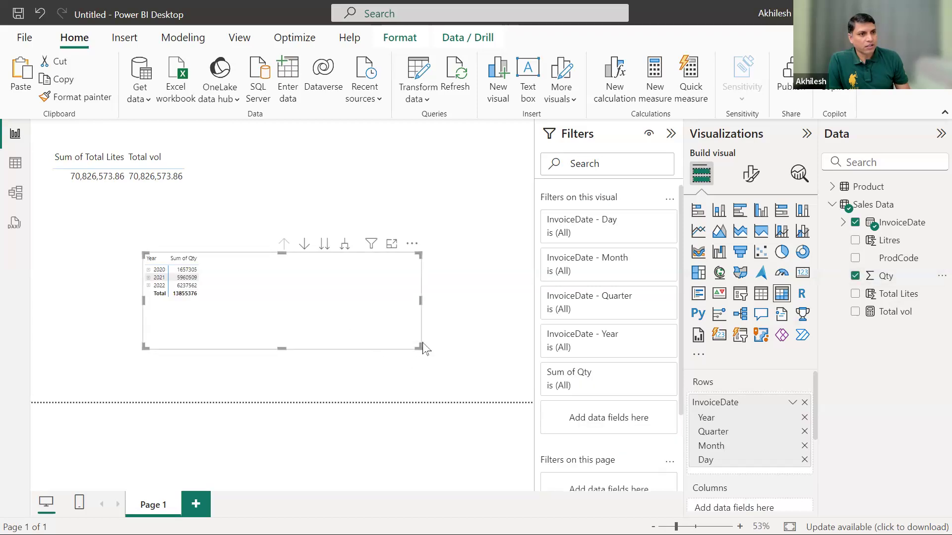
{"action": "left_click_drag", "start_coordinate": [423, 348], "coordinate": [433, 387]}
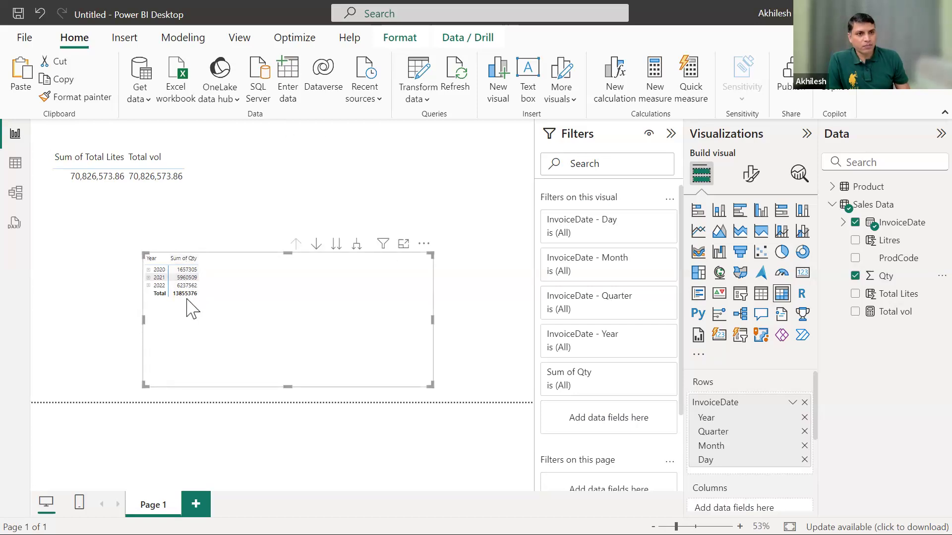
Show Qty as both Minimum and Maximum in the matrix and expand 2020 through Qtr 3 to the September days.
{"action": "scroll", "coordinate": [772, 466], "scroll_direction": "down", "scroll_amount": 1}
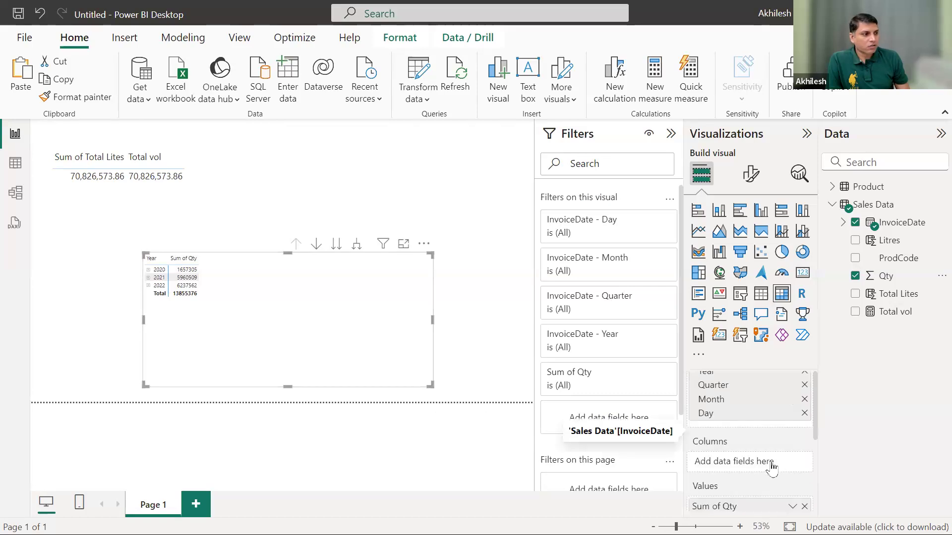
{"action": "scroll", "coordinate": [771, 466], "scroll_direction": "down", "scroll_amount": 2}
{"action": "left_click", "coordinate": [784, 410]}
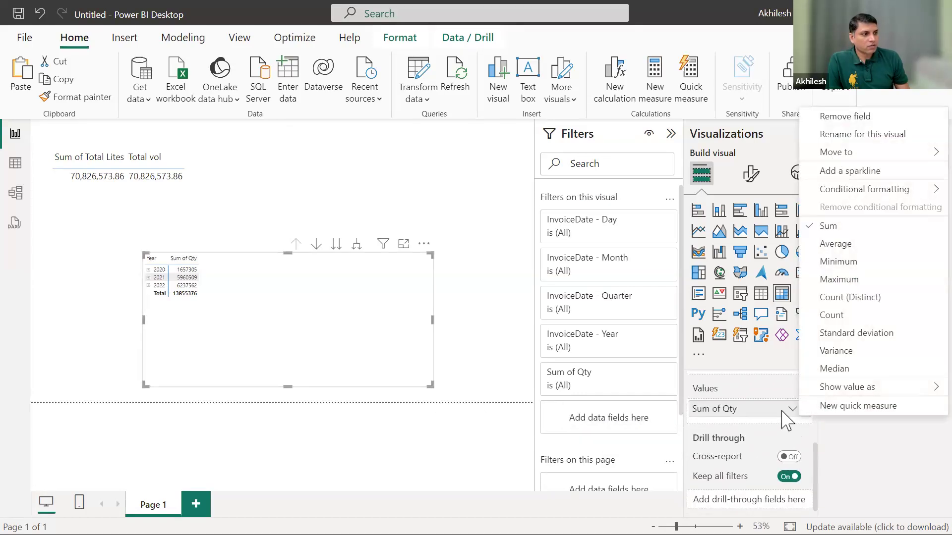
{"action": "left_click", "coordinate": [839, 262]}
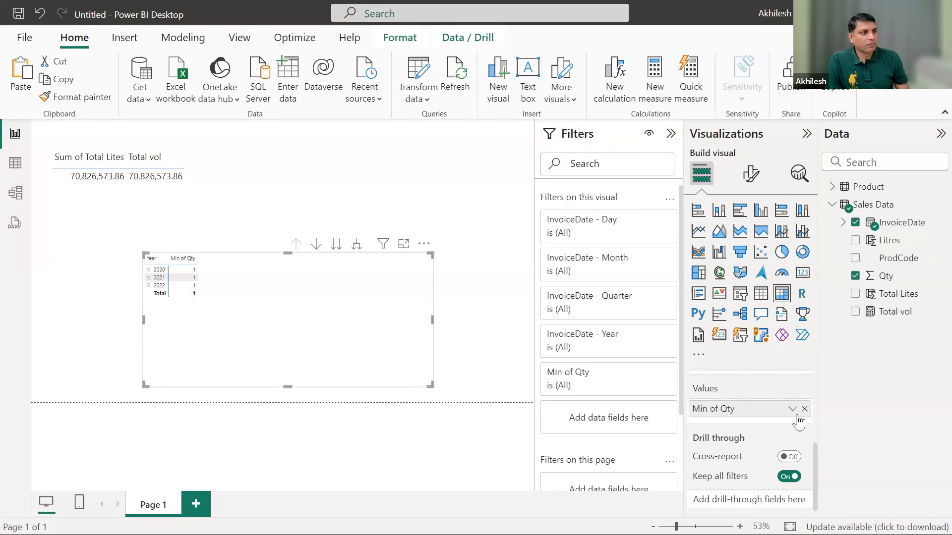
{"action": "left_click_drag", "start_coordinate": [896, 280], "coordinate": [759, 448]}
{"action": "left_click", "coordinate": [791, 427]}
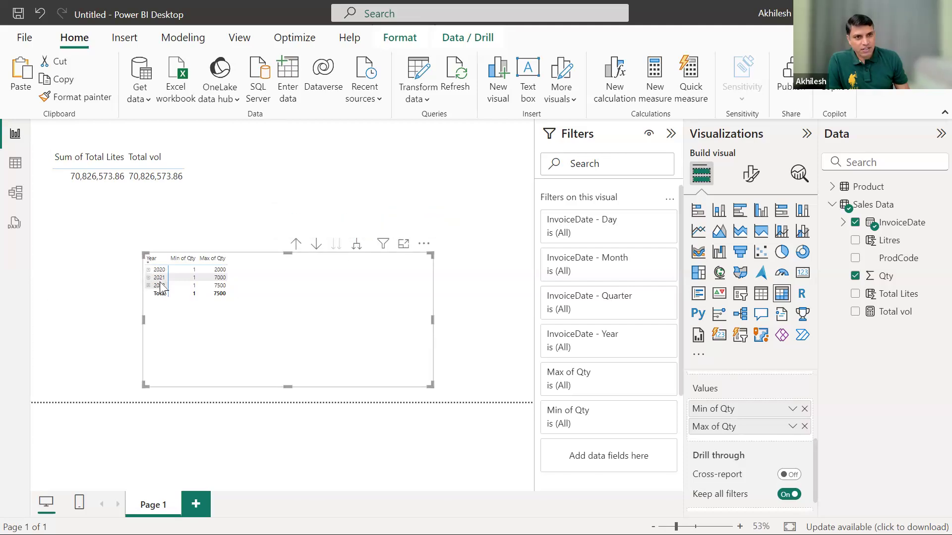
{"action": "left_click", "coordinate": [147, 270]}
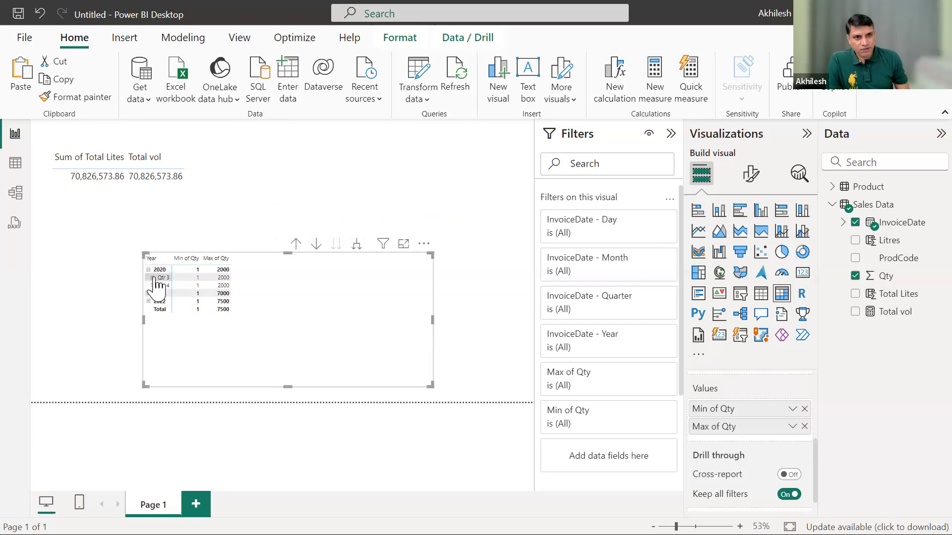
{"action": "left_click", "coordinate": [152, 278]}
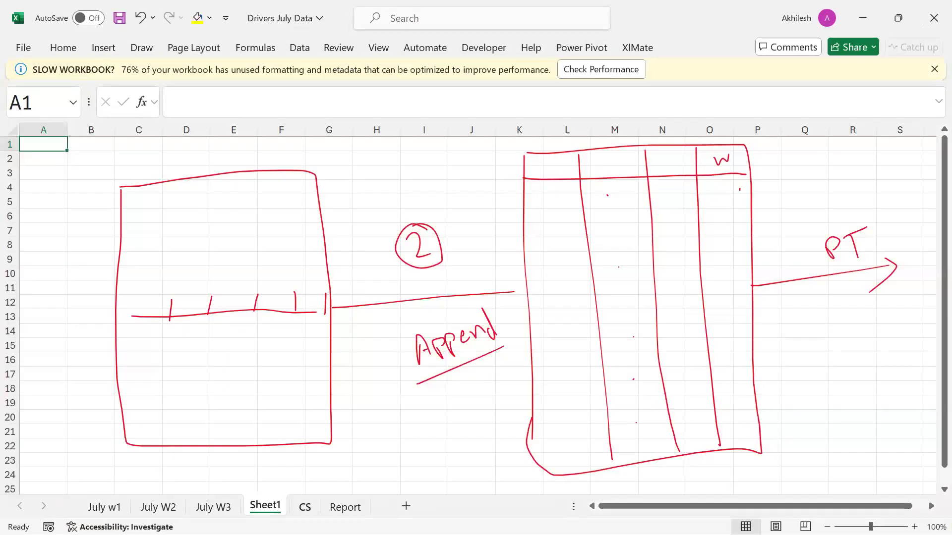
Go back to Excel and look over the Report sheet's observations and the CS sheet's temperature and time columns.
{"action": "left_click", "coordinate": [337, 506]}
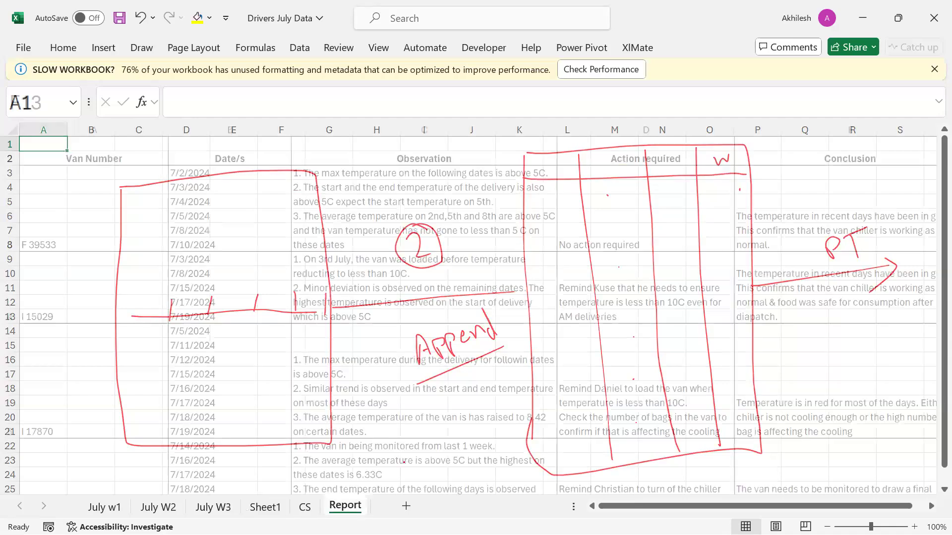
{"action": "key", "text": "ctrl+Page_Up"}
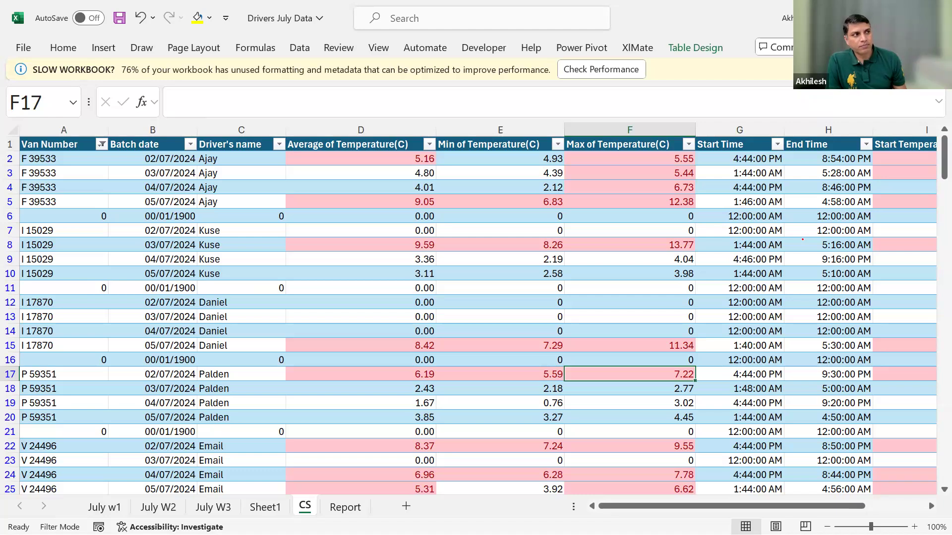
{"action": "left_click_drag", "start_coordinate": [732, 506], "coordinate": [792, 506]}
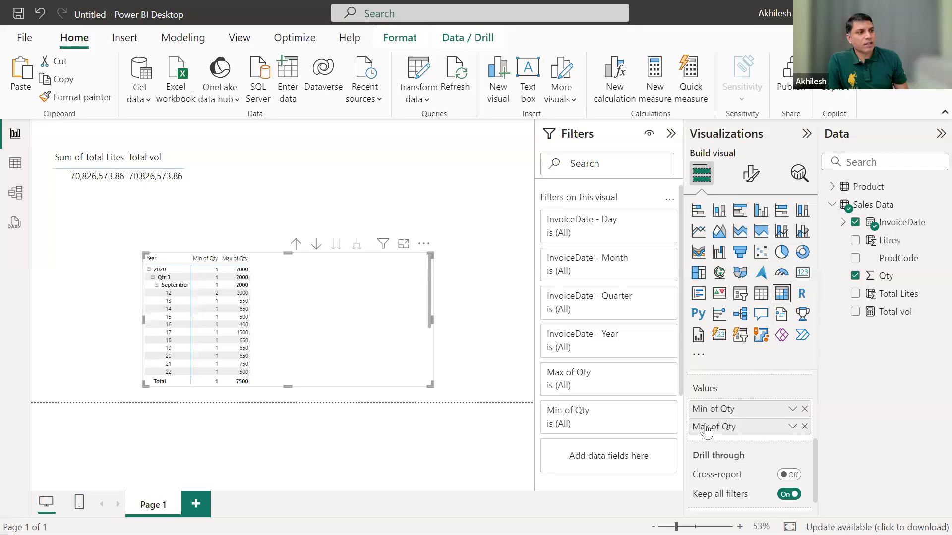
Return to Power BI Desktop and examine the aggregation options for the matrix's Max of Qty value.
{"action": "left_click", "coordinate": [793, 426]}
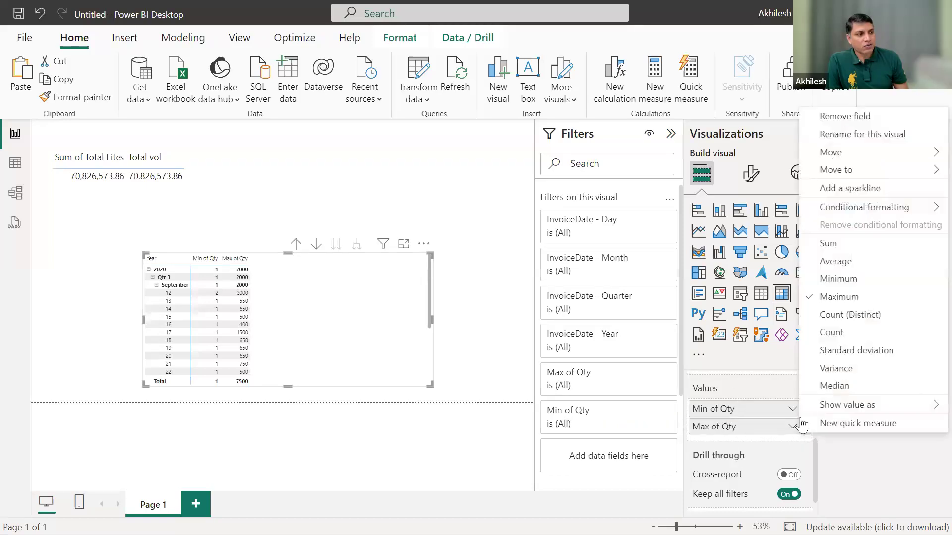
{"action": "left_click", "coordinate": [778, 390]}
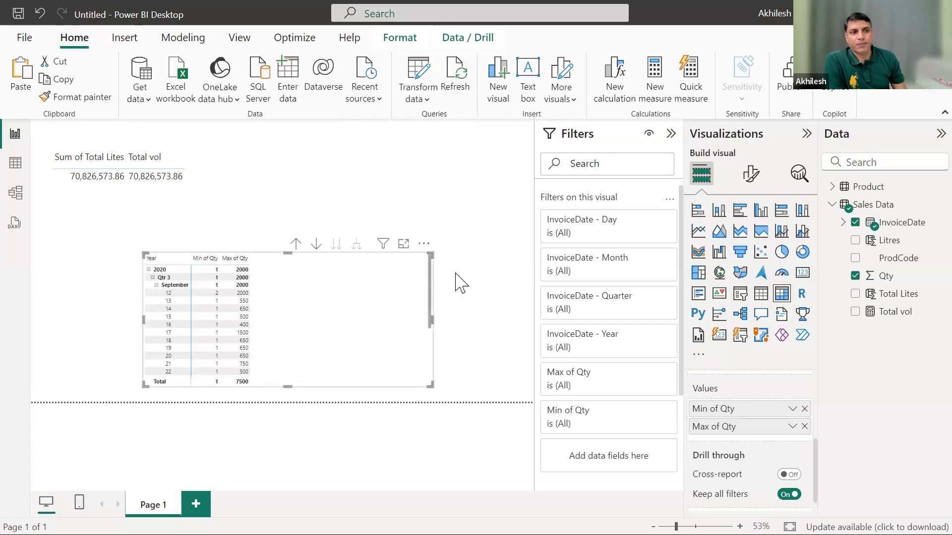
Switch back to Excel and look over the July w1 and July W2 logs, the Sheet1 workflow sketch and the CS summary.
{"action": "left_click", "coordinate": [474, 297]}
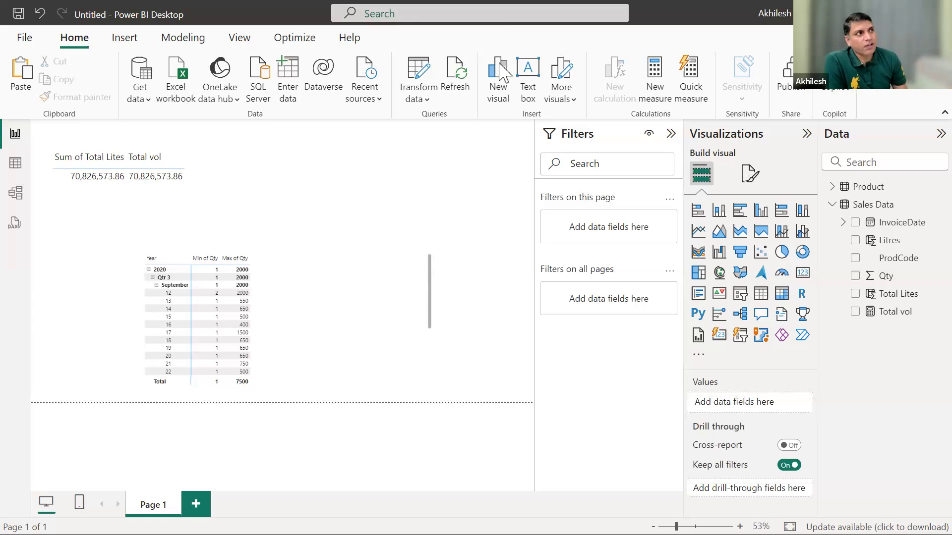
{"action": "key", "text": "alt+Tab"}
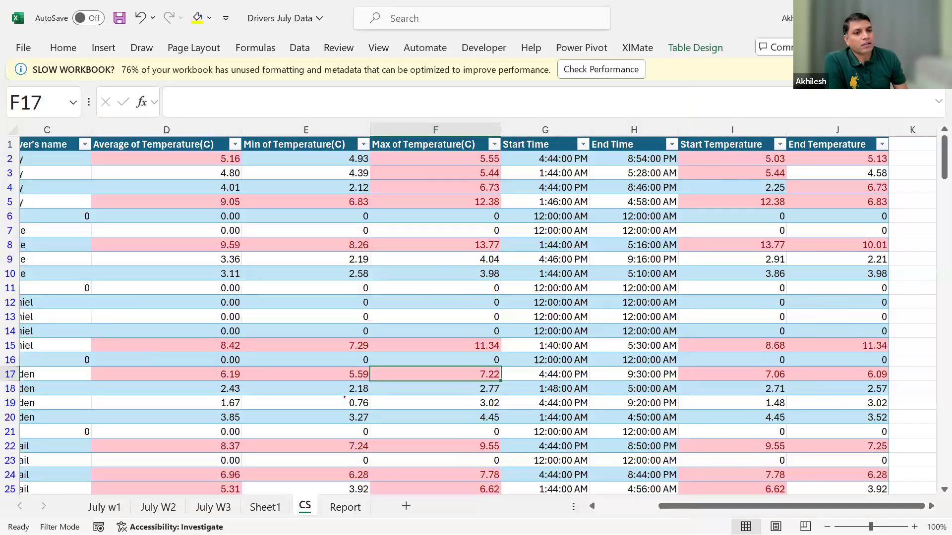
{"action": "left_click", "coordinate": [104, 507]}
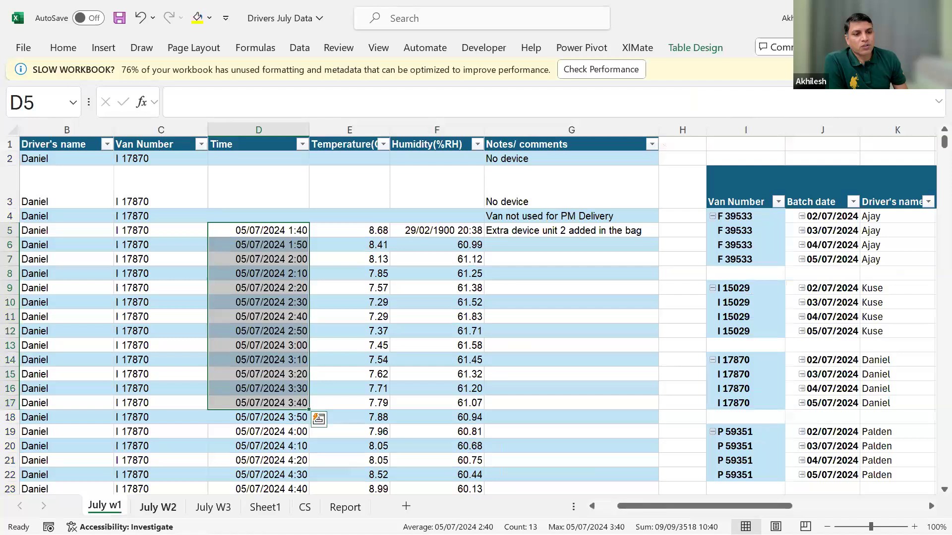
{"action": "key", "text": "ctrl+Page_Down"}
{"action": "key", "text": "ctrl+Page_Down"}
{"action": "key", "text": "ctrl+Page_Up"}
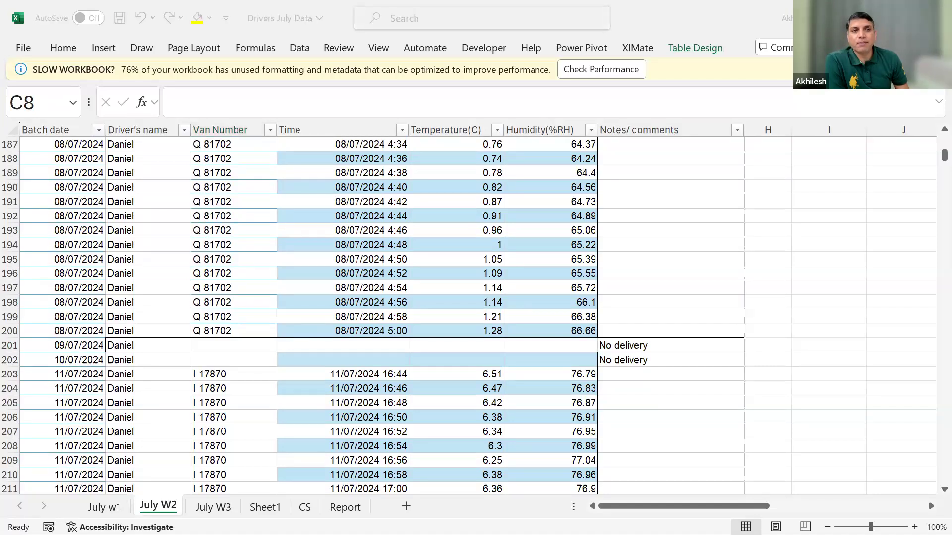
{"action": "key", "text": "ctrl+2"}
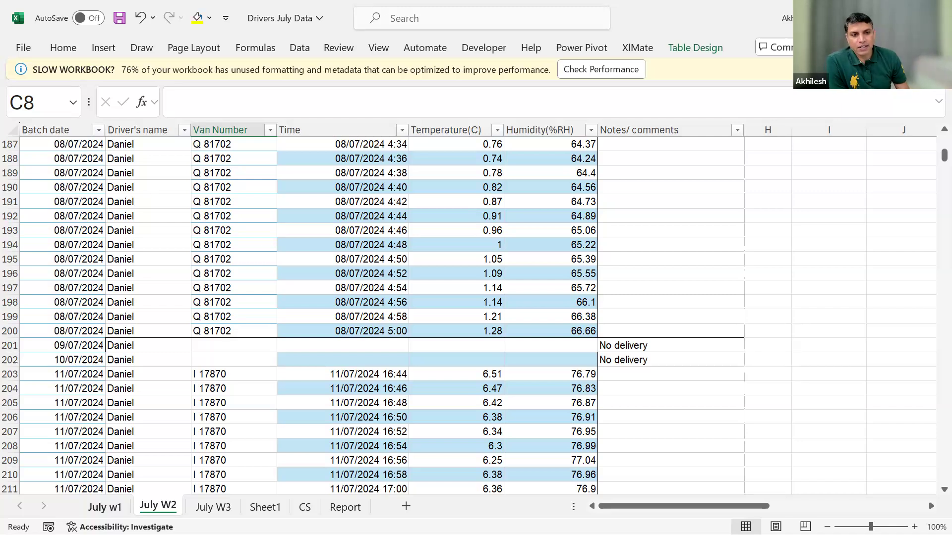
{"action": "left_click", "coordinate": [265, 507]}
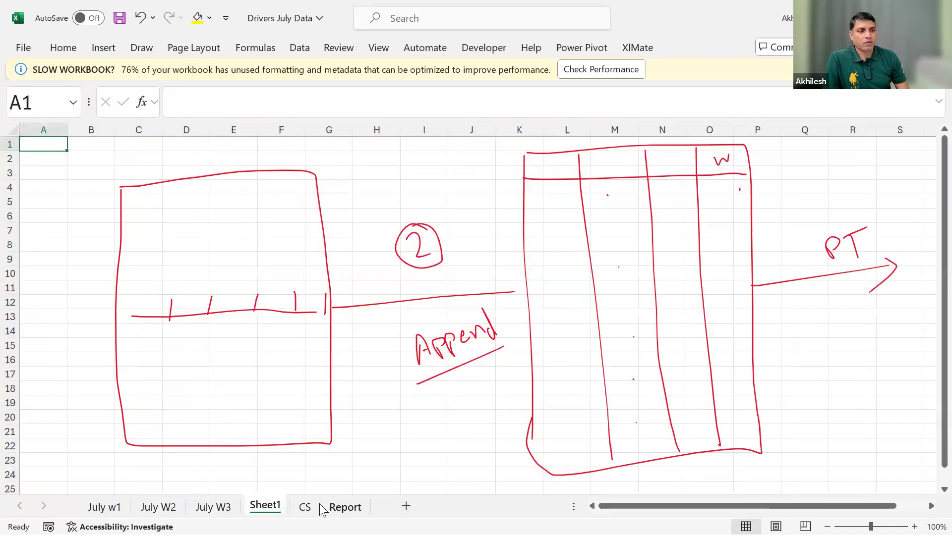
{"action": "left_click", "coordinate": [304, 507]}
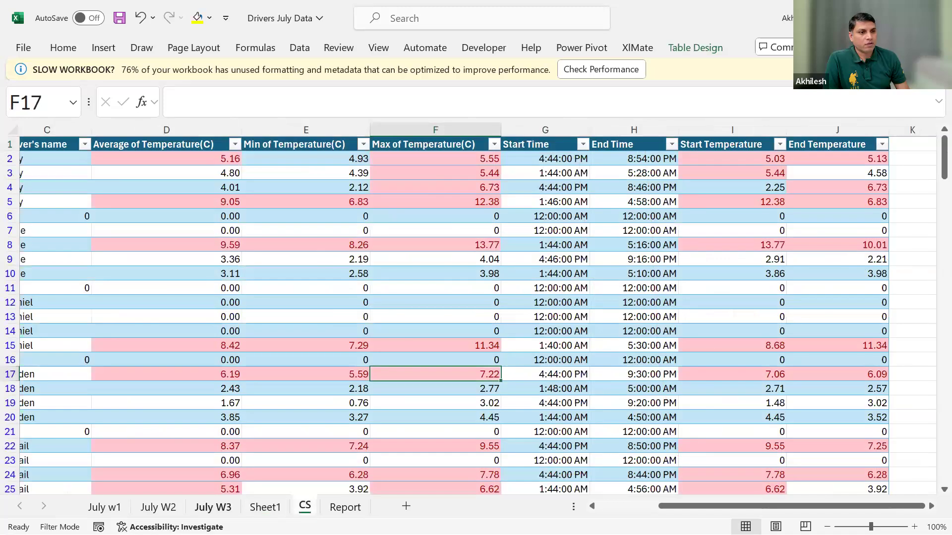
Examine the July W2 pivot summary's van numbers, drivers, temperature columns and start and end times.
{"action": "left_click", "coordinate": [213, 507]}
{"action": "left_click", "coordinate": [158, 507]}
{"action": "left_click_drag", "start_coordinate": [619, 506], "coordinate": [770, 506]}
{"action": "left_click_drag", "start_coordinate": [916, 154], "coordinate": [917, 125]}
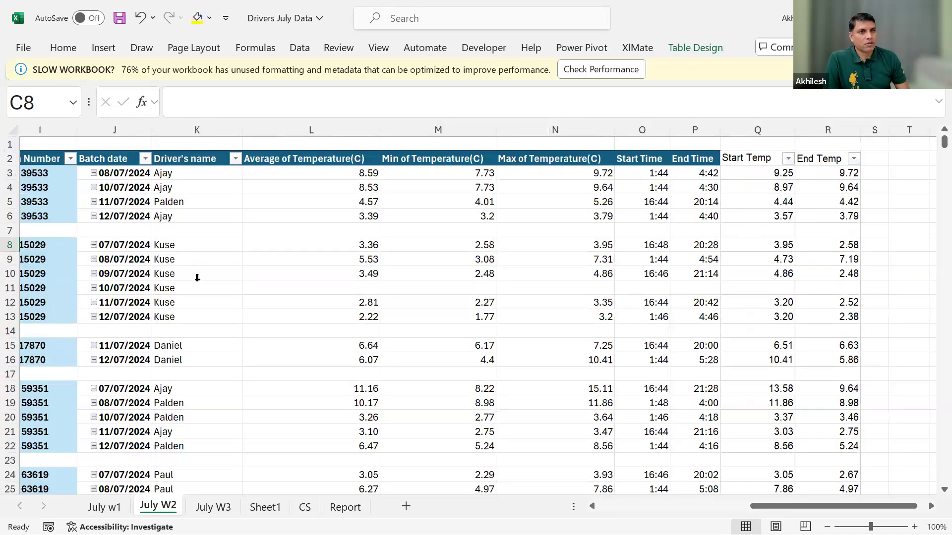
{"action": "left_click", "coordinate": [194, 212]}
{"action": "left_click_drag", "start_coordinate": [759, 506], "coordinate": [716, 507]}
{"action": "left_click_drag", "start_coordinate": [291, 176], "coordinate": [294, 361]}
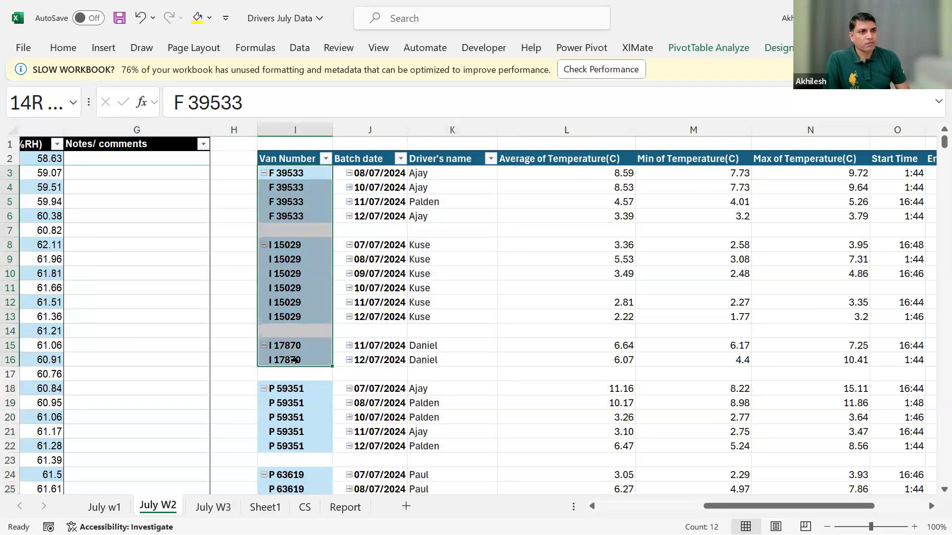
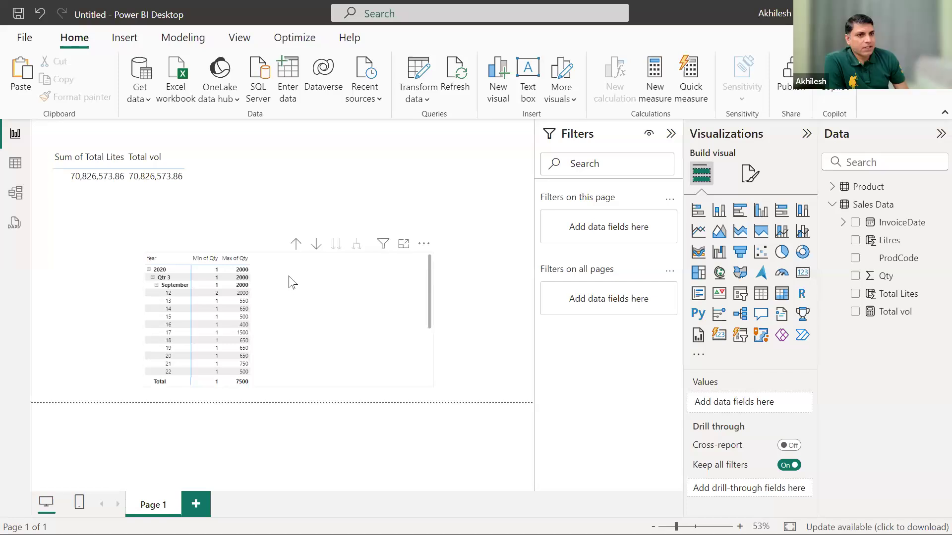
In Power BI Desktop, switch the matrix's InvoiceDate rows from the date hierarchy to plain InvoiceDate values.
{"action": "left_click", "coordinate": [169, 305]}
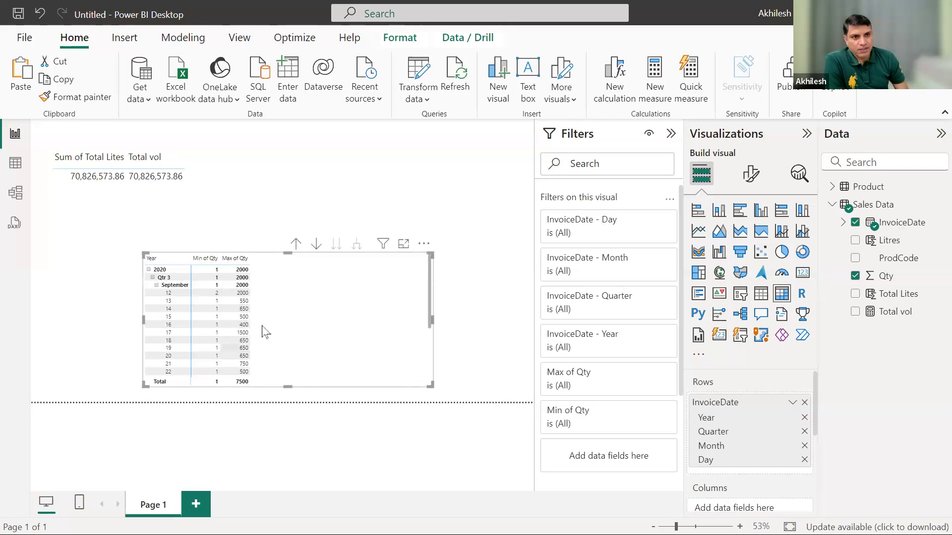
{"action": "left_click", "coordinate": [792, 403]}
{"action": "left_click", "coordinate": [859, 482]}
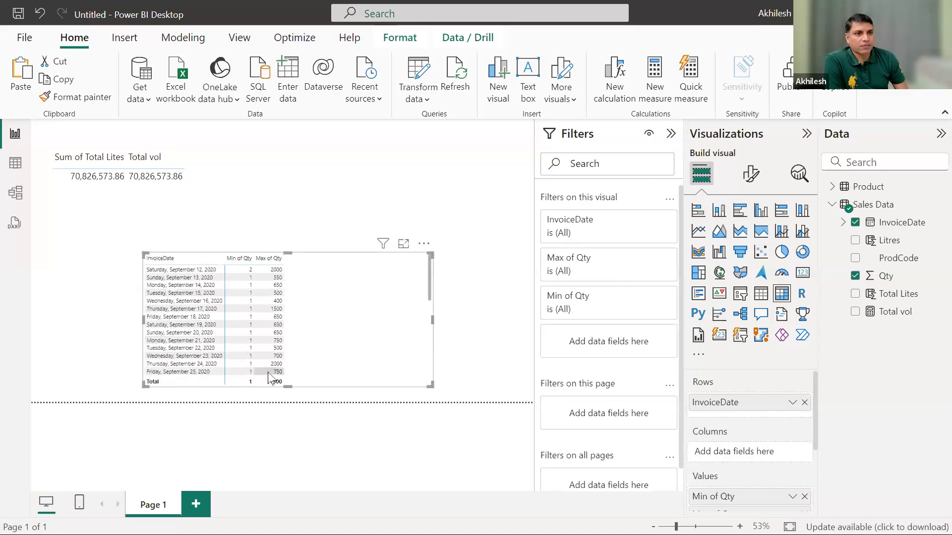
Replace the matrix's Min of Qty and Max of Qty values with Sum of Qty.
{"action": "scroll", "coordinate": [806, 498], "scroll_direction": "down", "scroll_amount": 3}
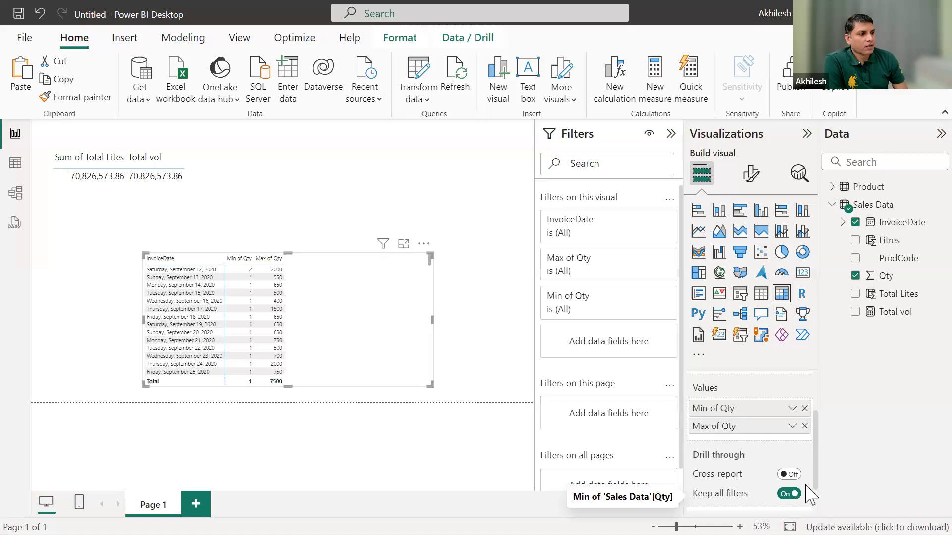
{"action": "left_click", "coordinate": [804, 392]}
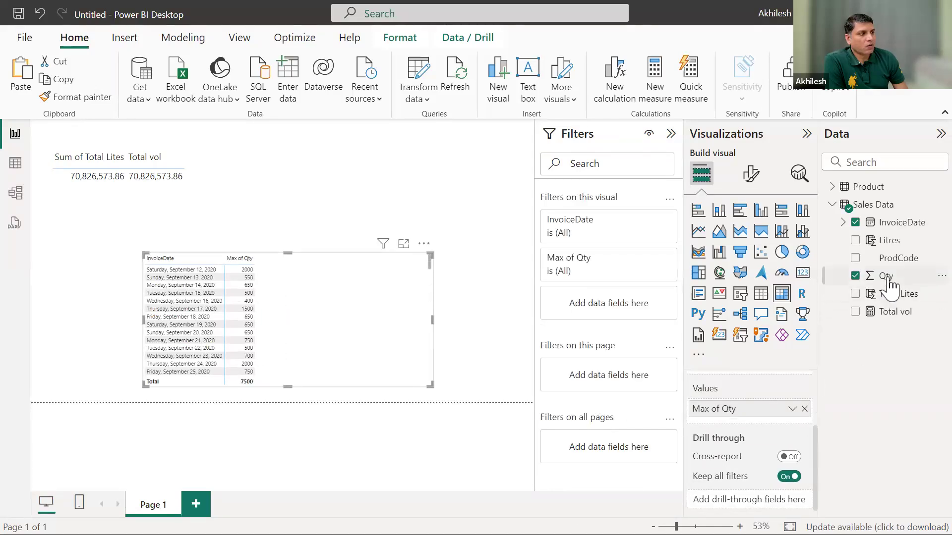
{"action": "left_click_drag", "start_coordinate": [890, 285], "coordinate": [774, 412]}
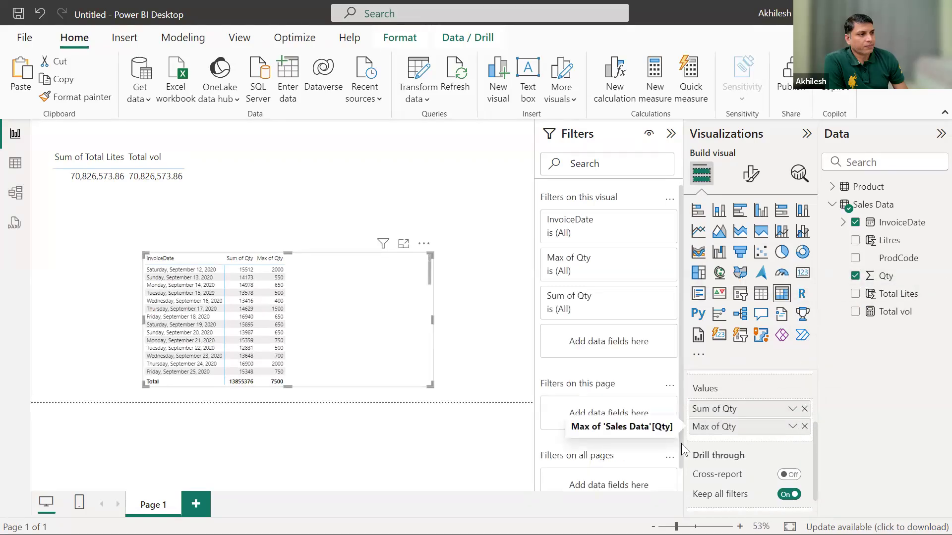
{"action": "left_click_drag", "start_coordinate": [682, 448], "coordinate": [323, 413]}
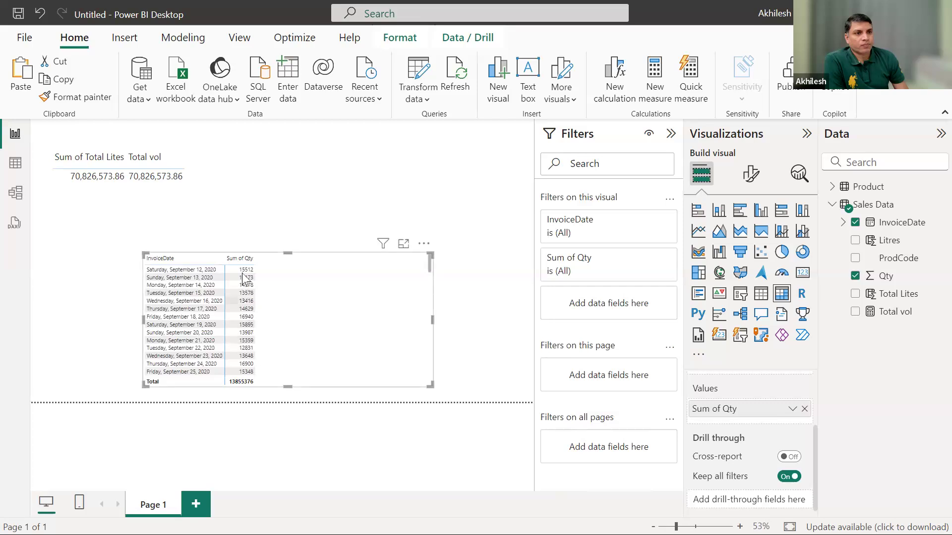
Start background color conditional formatting for Sum of Qty in the matrix and set its format style to Rules.
{"action": "scroll", "coordinate": [248, 337], "scroll_direction": "down", "scroll_amount": 15}
{"action": "scroll", "coordinate": [248, 351], "scroll_direction": "down", "scroll_amount": 20}
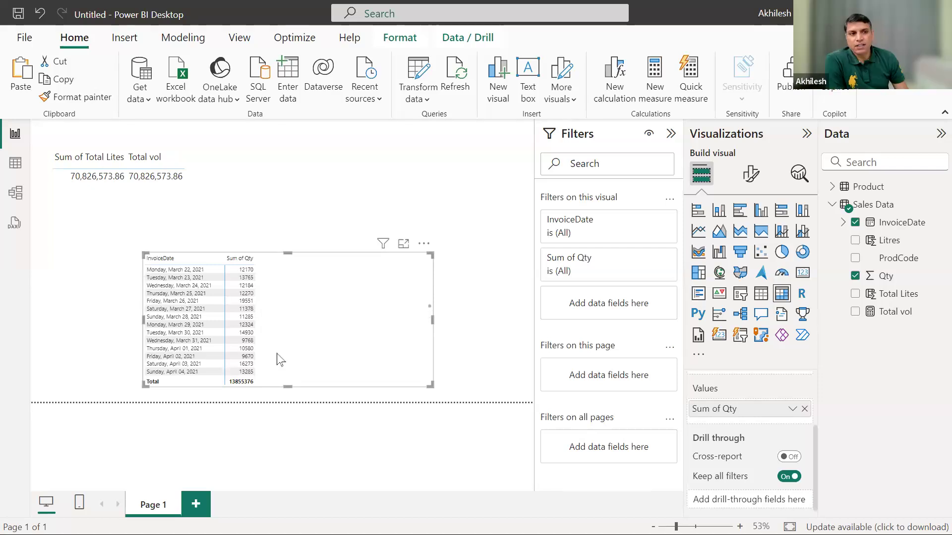
{"action": "scroll", "coordinate": [251, 297], "scroll_direction": "up", "scroll_amount": 5}
{"action": "scroll", "coordinate": [251, 290], "scroll_direction": "up", "scroll_amount": 10}
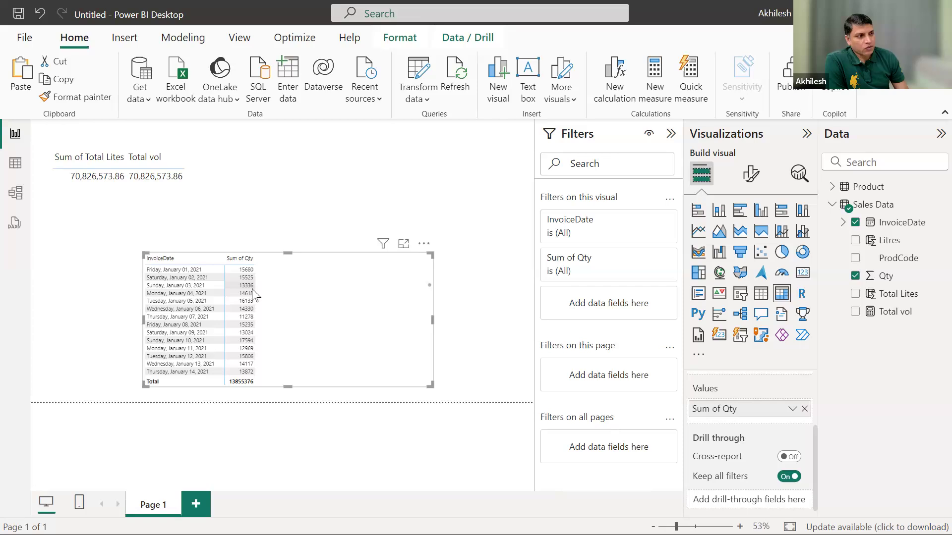
{"action": "left_click", "coordinate": [793, 410]}
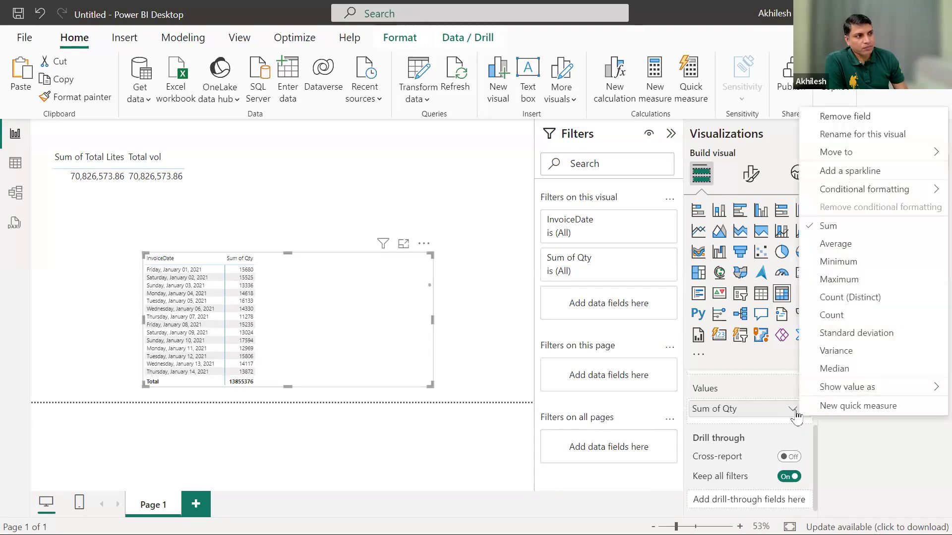
{"action": "mouse_move", "coordinate": [846, 194]}
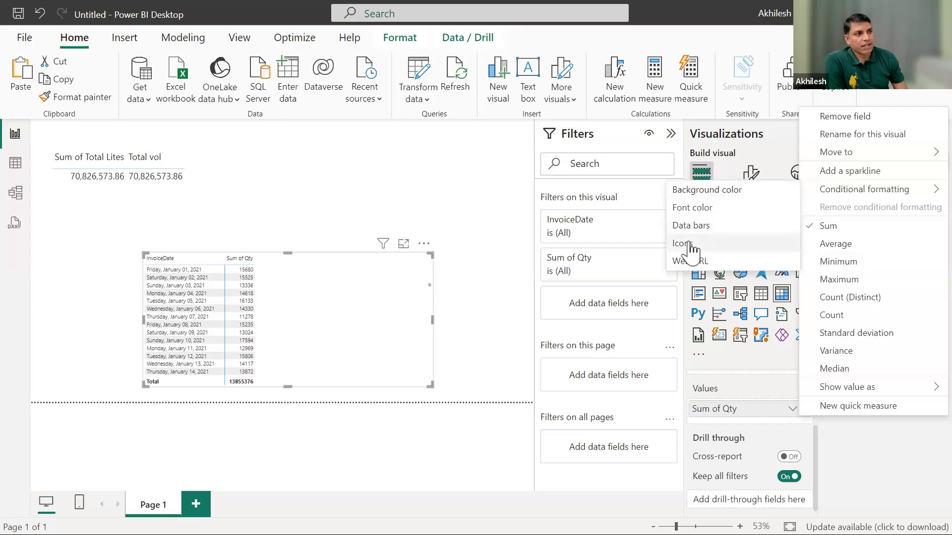
{"action": "left_click", "coordinate": [712, 192]}
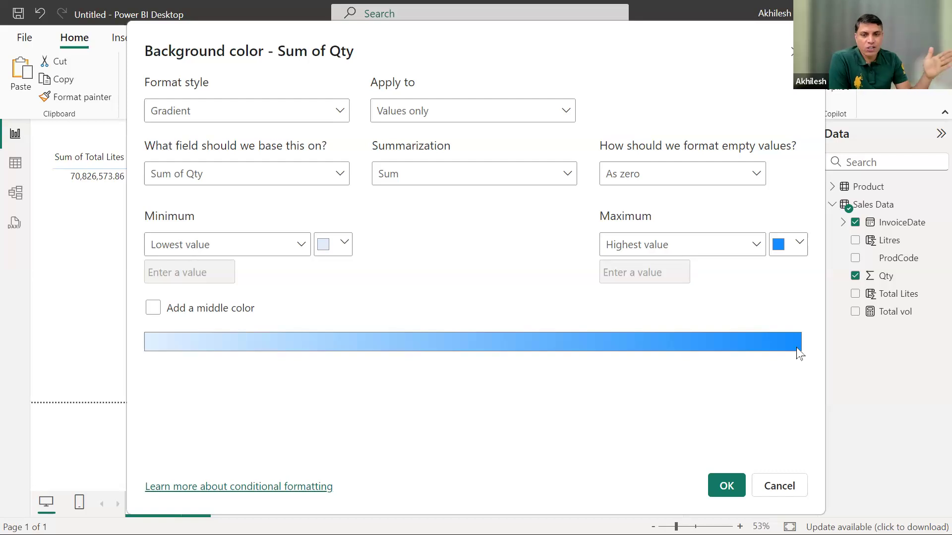
{"action": "left_click", "coordinate": [184, 121]}
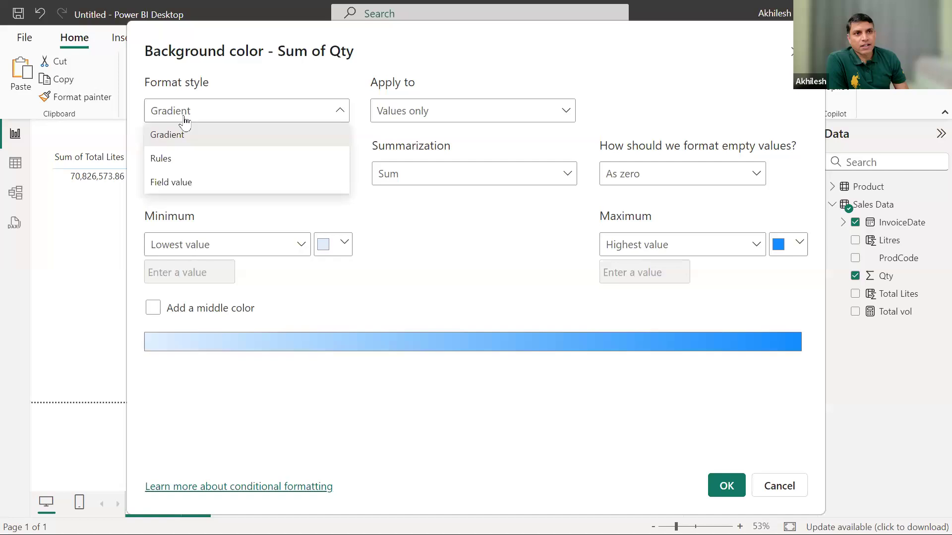
{"action": "left_click", "coordinate": [168, 159]}
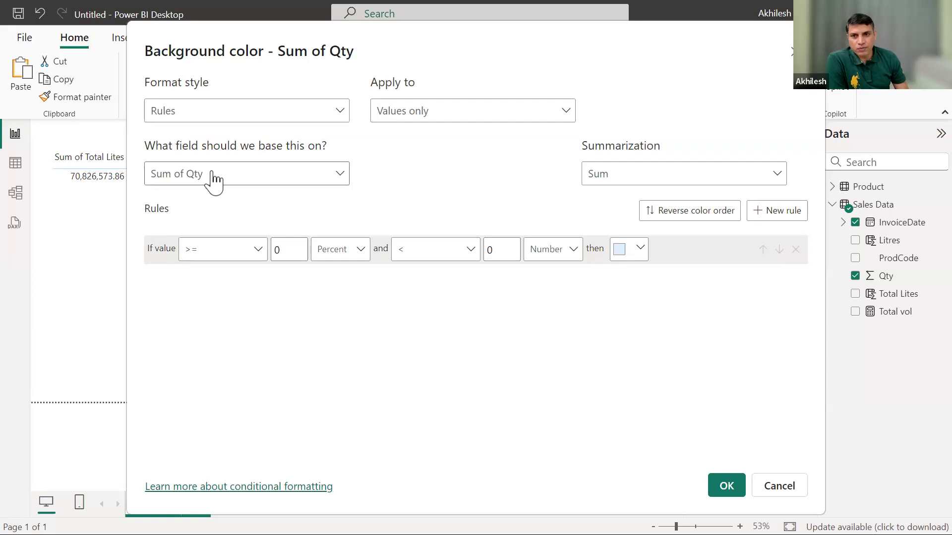
Set the first rule to color values >= Min and < 10000, both as Number, in red.
{"action": "left_click", "coordinate": [294, 251]}
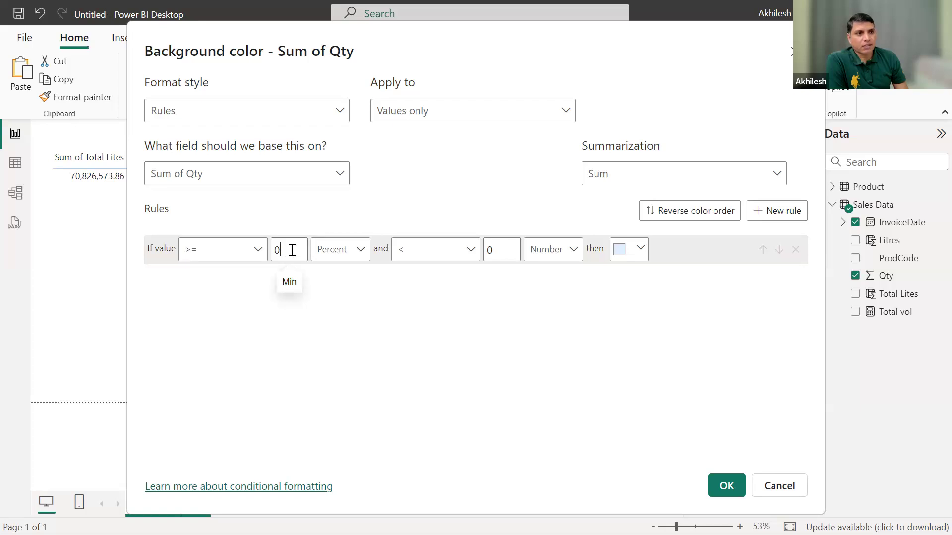
{"action": "double_click", "coordinate": [292, 250]}
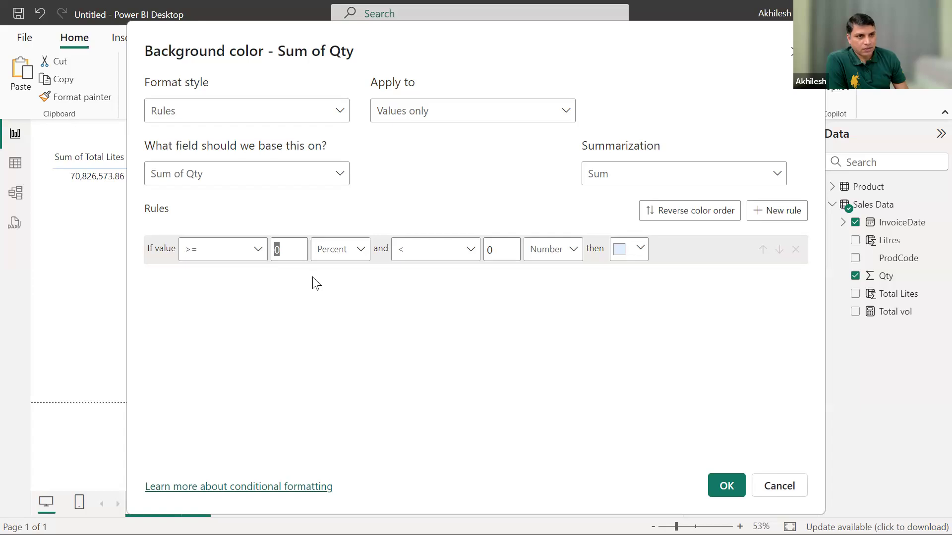
{"action": "left_click", "coordinate": [226, 253]}
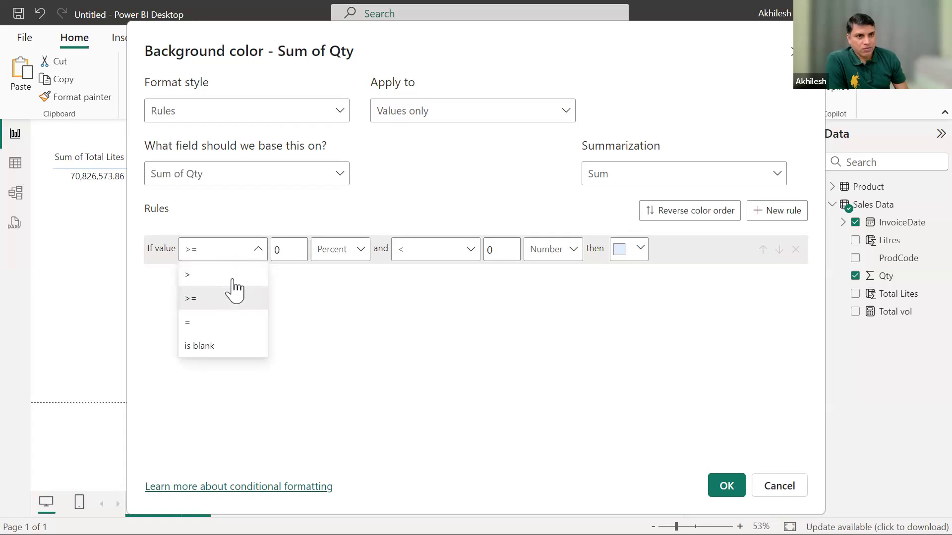
{"action": "left_click", "coordinate": [293, 253]}
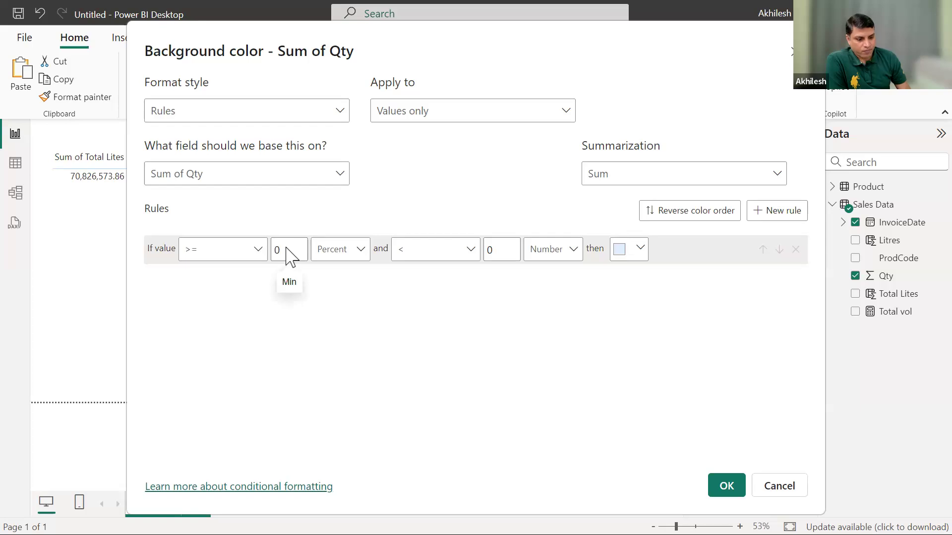
{"action": "key", "text": "BackSpace"}
{"action": "left_click", "coordinate": [335, 254]}
{"action": "left_click", "coordinate": [338, 270]}
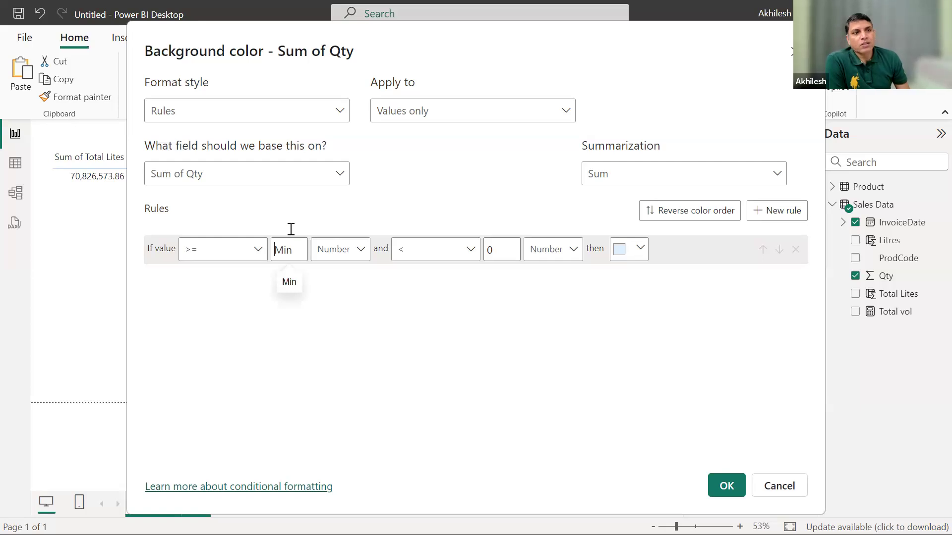
{"action": "double_click", "coordinate": [487, 252]}
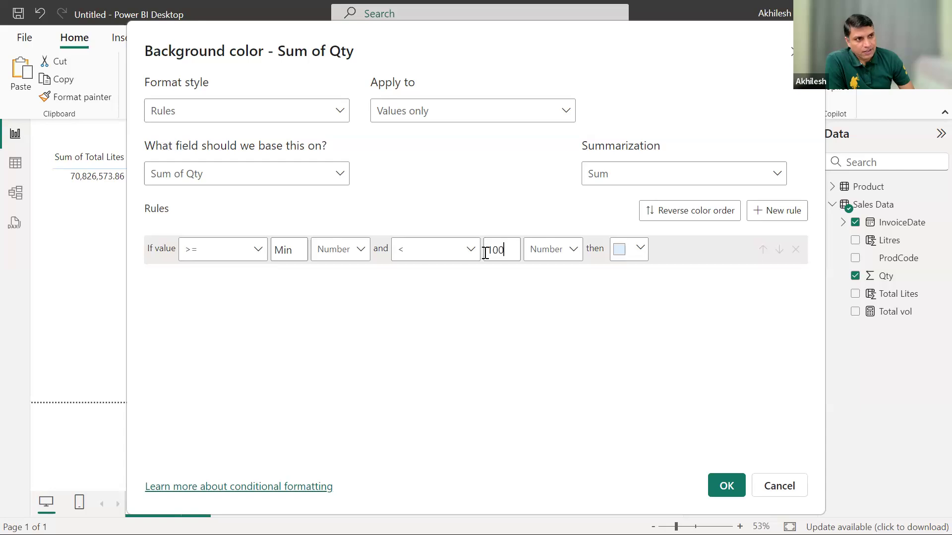
{"action": "left_click", "coordinate": [626, 255]}
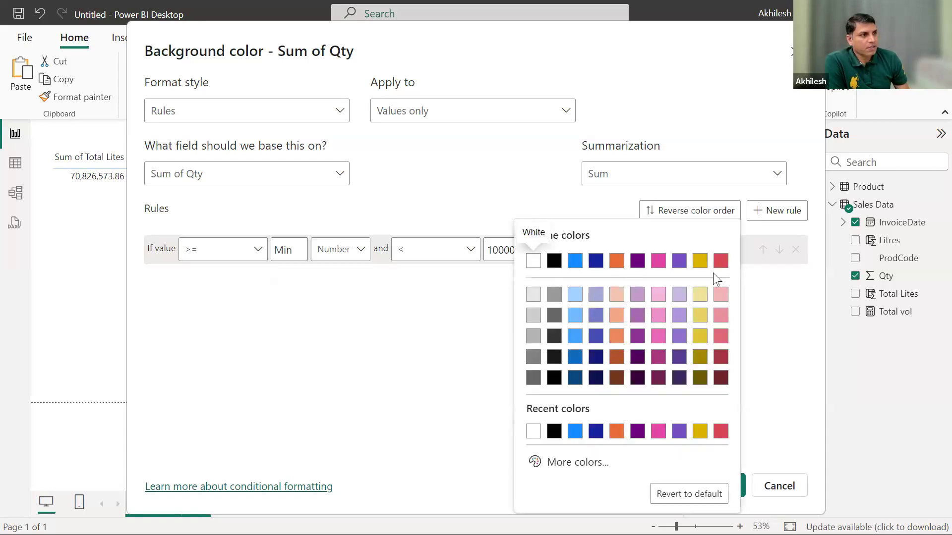
{"action": "left_click", "coordinate": [720, 260]}
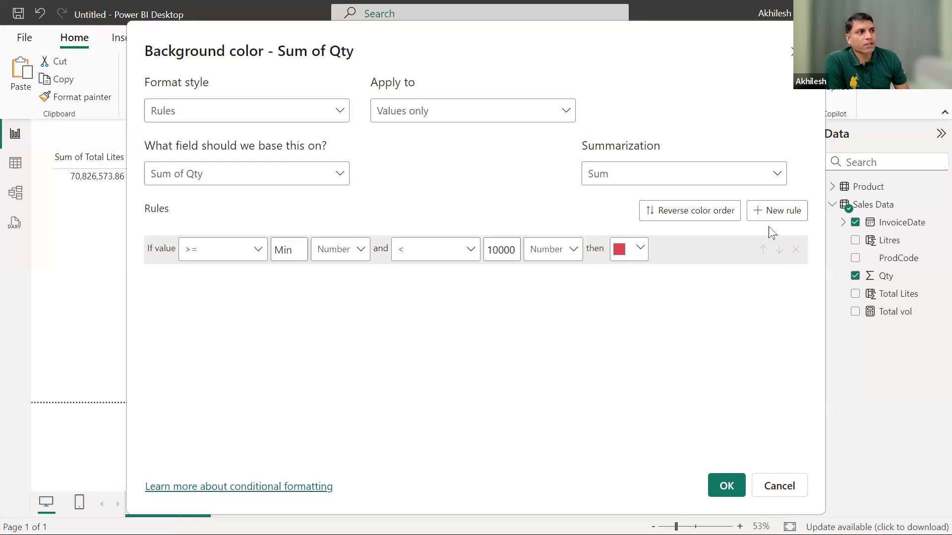
Add a second rule coloring values >= 10000 and < 15000, both as Number, in the gold-yellow theme color.
{"action": "left_click", "coordinate": [774, 210]}
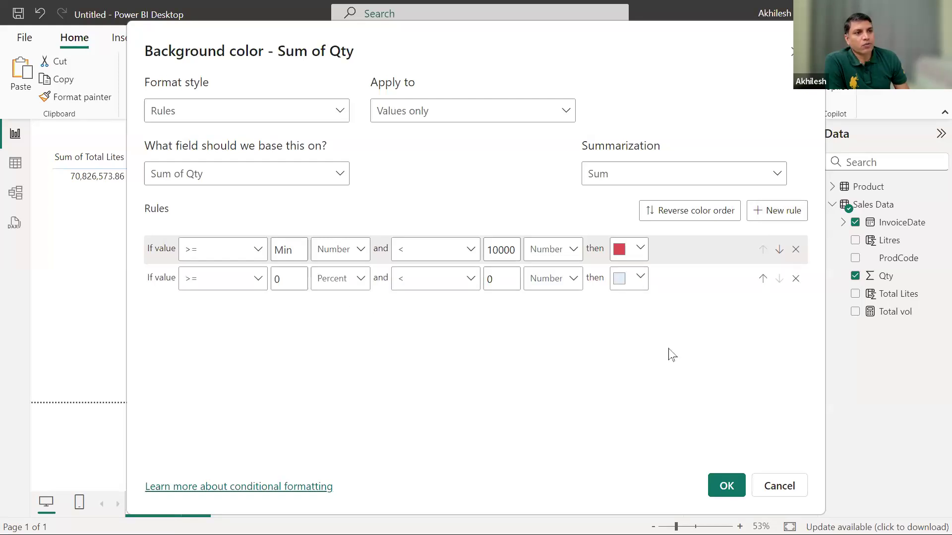
{"action": "double_click", "coordinate": [290, 282]}
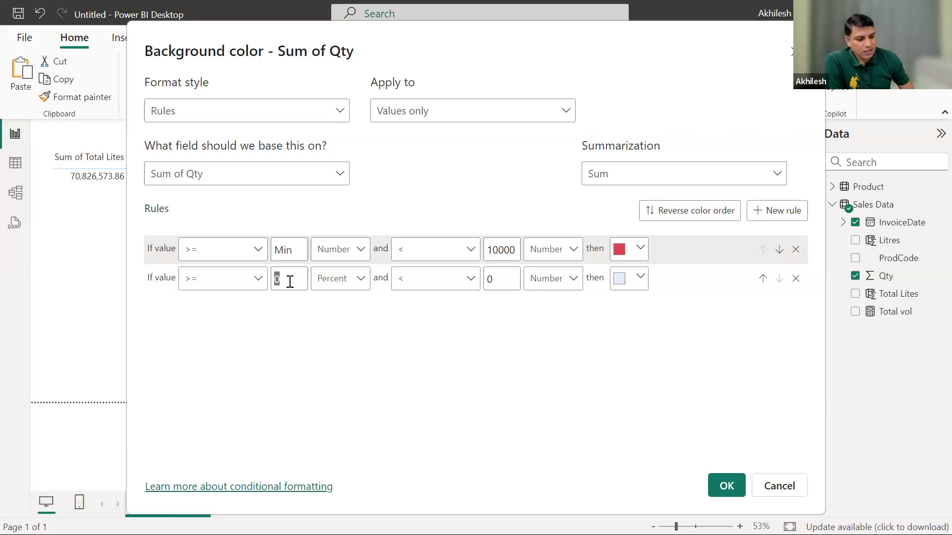
{"action": "type", "text": "10000"}
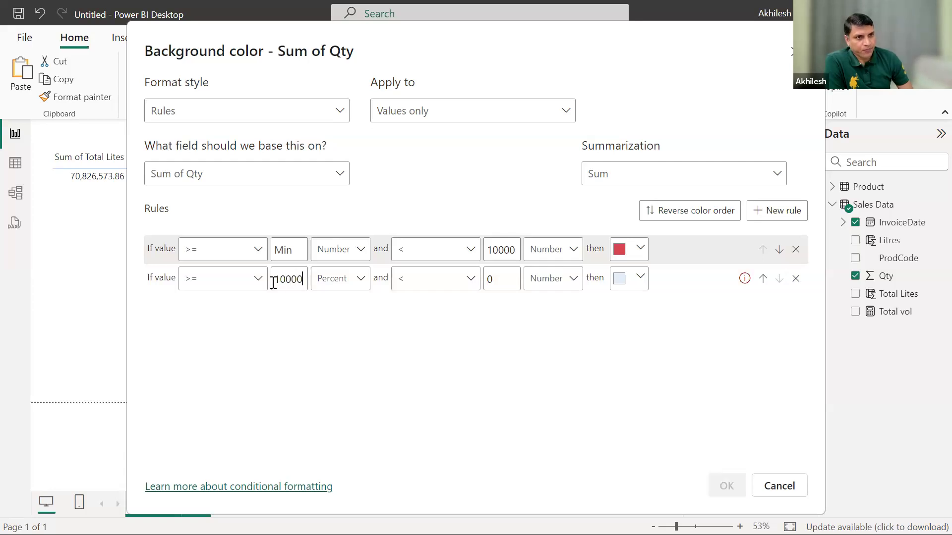
{"action": "left_click", "coordinate": [330, 278]}
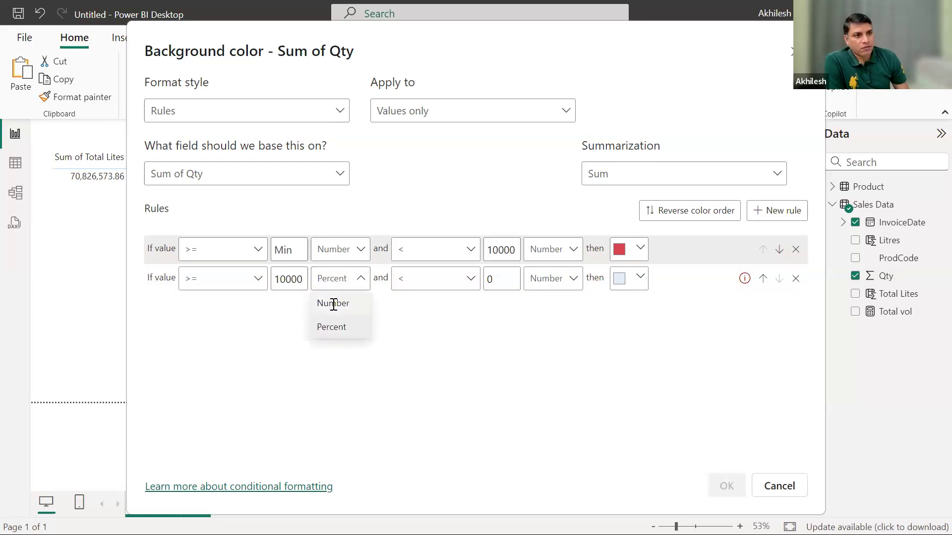
{"action": "left_click", "coordinate": [341, 304]}
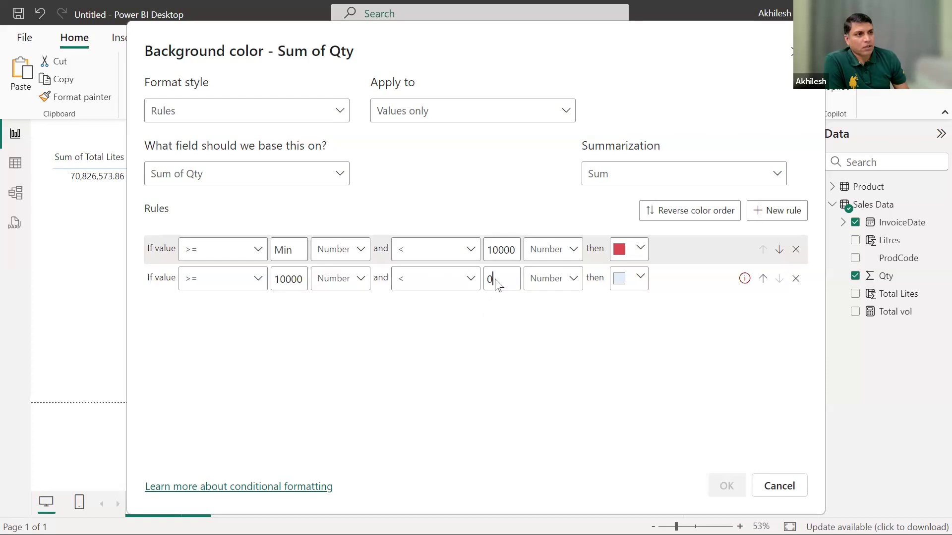
{"action": "key", "text": "BackSpace"}
{"action": "type", "text": "15000"}
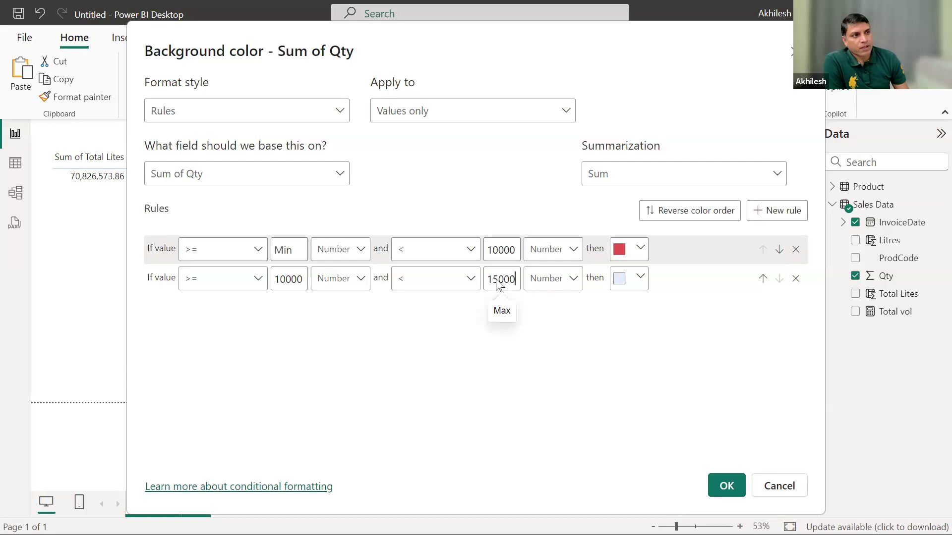
{"action": "left_click", "coordinate": [629, 279]}
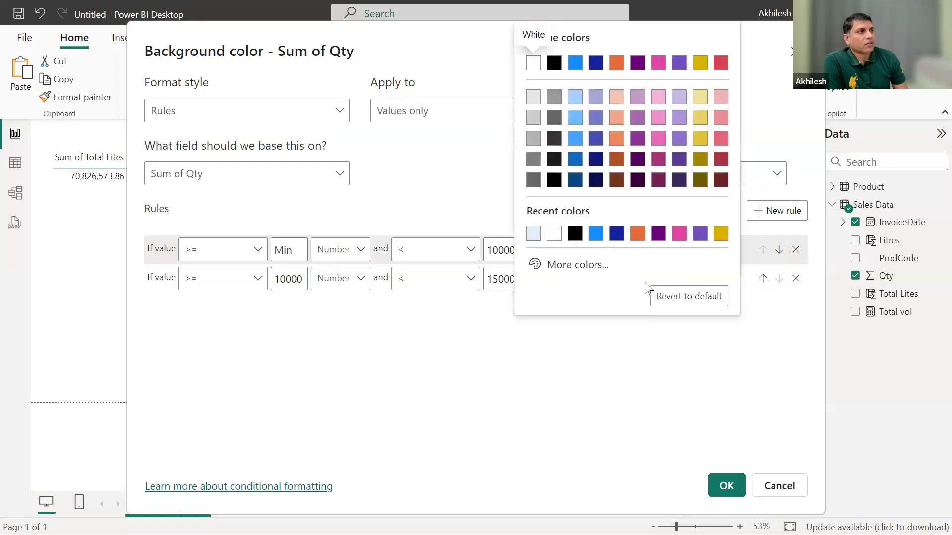
{"action": "left_click", "coordinate": [700, 63]}
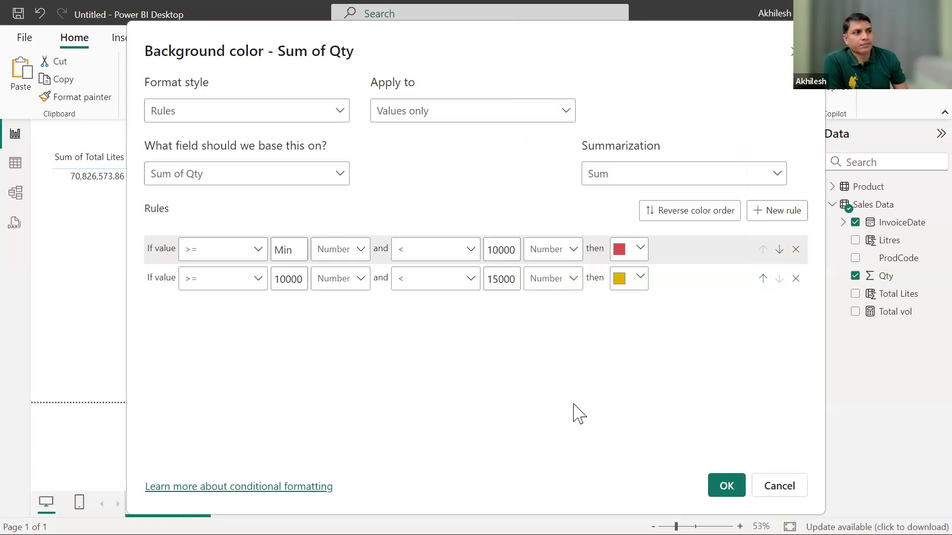
Add a third rule for values >= 15000 and < Max, both as Number.
{"action": "left_click", "coordinate": [773, 211]}
{"action": "left_click", "coordinate": [284, 312]}
{"action": "key", "text": "BackSpace"}
{"action": "type", "text": "15000"}
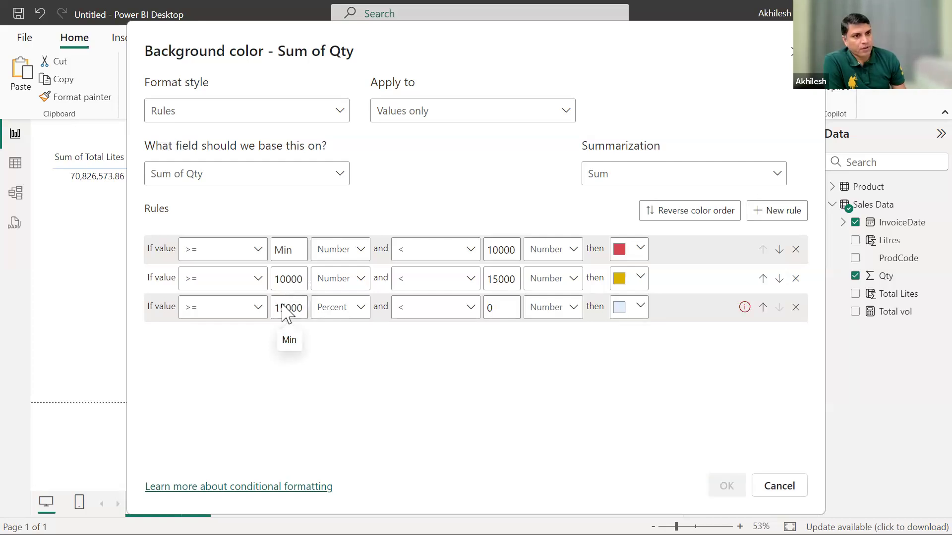
{"action": "left_click", "coordinate": [333, 310]}
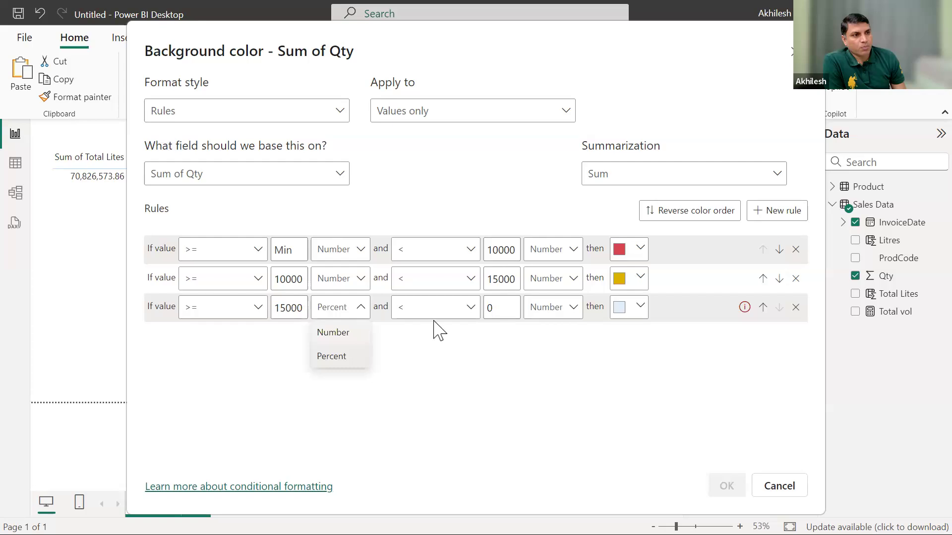
{"action": "left_click", "coordinate": [493, 308]}
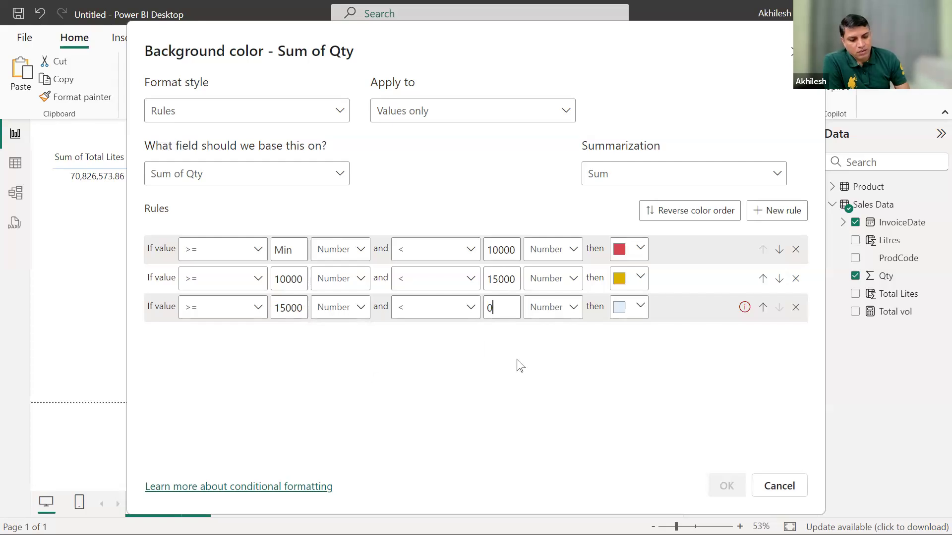
{"action": "key", "text": "BackSpace"}
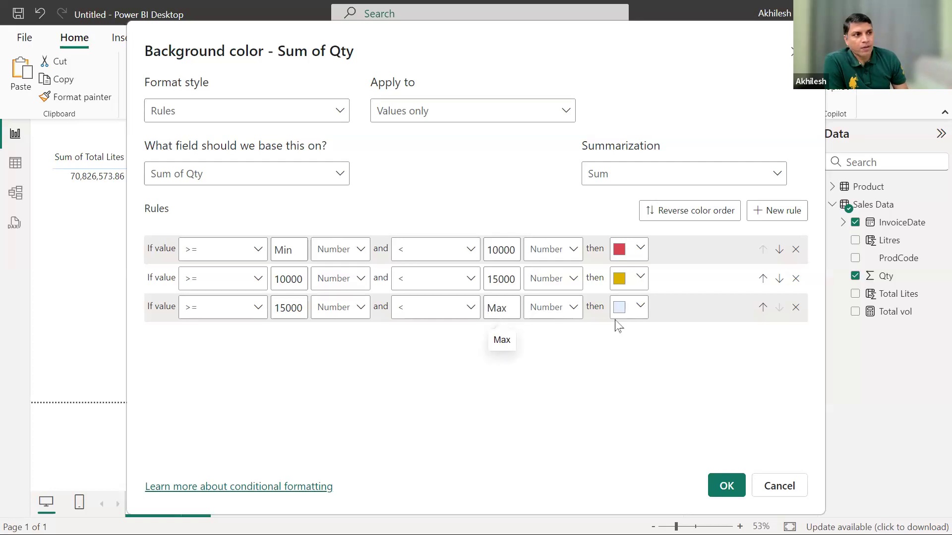
Give the third rule the custom green color #43F628 and apply the background color rules to Sum of Qty.
{"action": "left_click", "coordinate": [635, 310]}
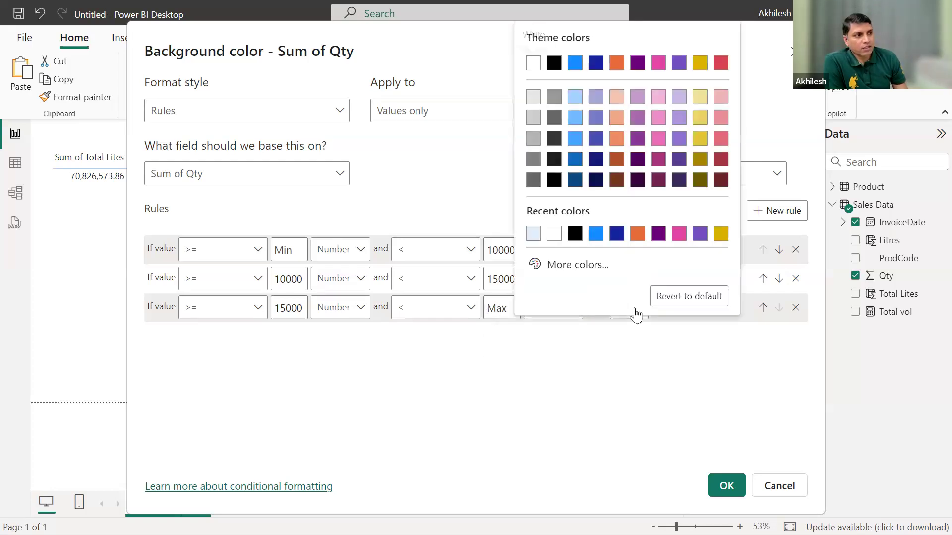
{"action": "left_click", "coordinate": [579, 265]}
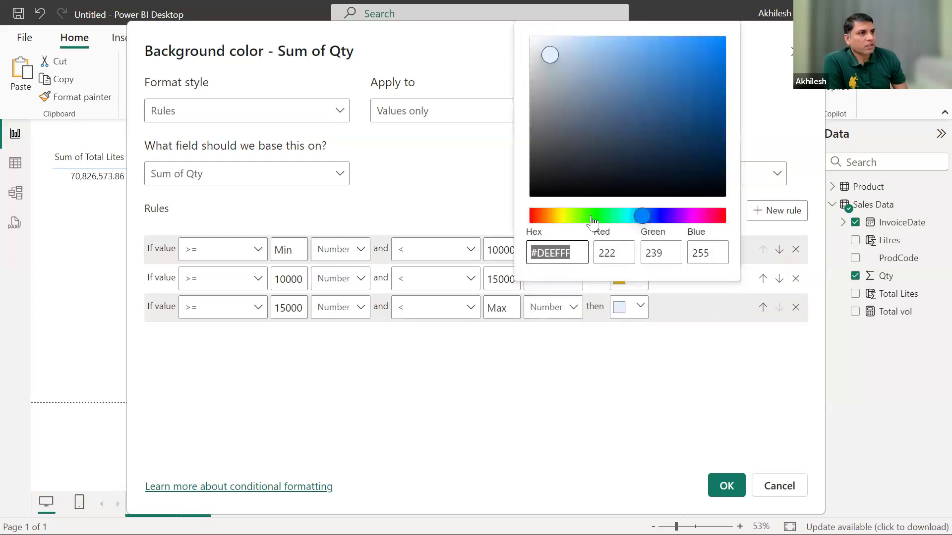
{"action": "left_click", "coordinate": [590, 216]}
{"action": "left_click", "coordinate": [688, 40]}
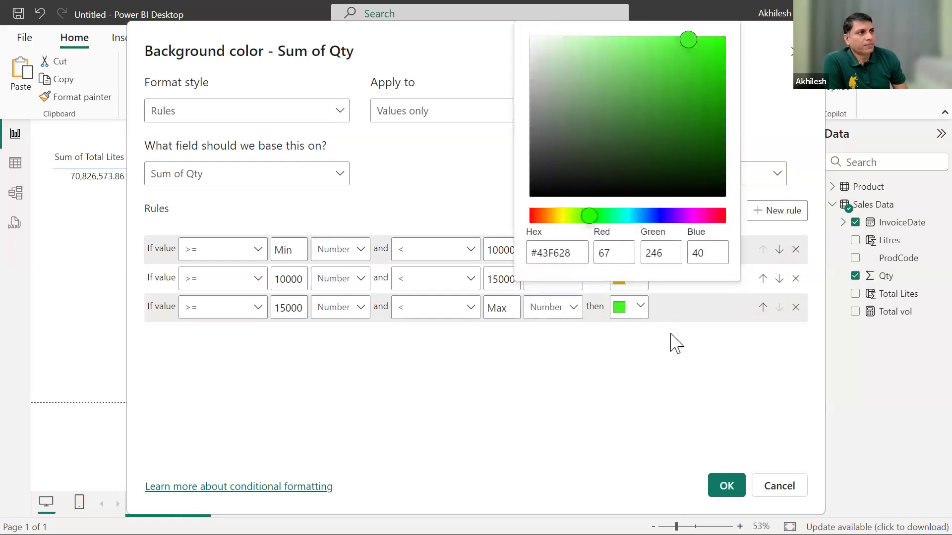
{"action": "left_click", "coordinate": [650, 374]}
{"action": "left_click", "coordinate": [724, 486]}
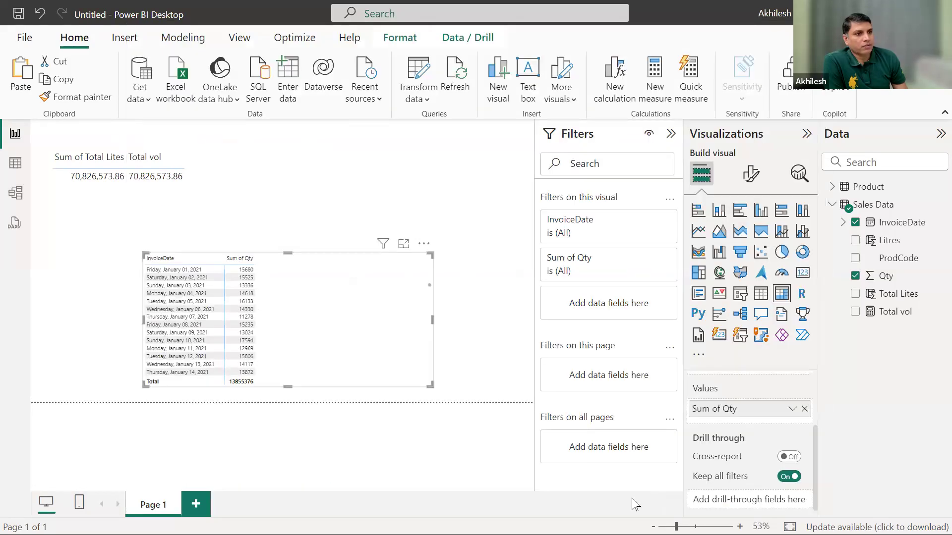
Enlarge the matrix to examine the Sum of Qty background colors across the invoice dates, and shrink it below the totals table.
{"action": "left_click_drag", "start_coordinate": [431, 254], "coordinate": [511, 151]}
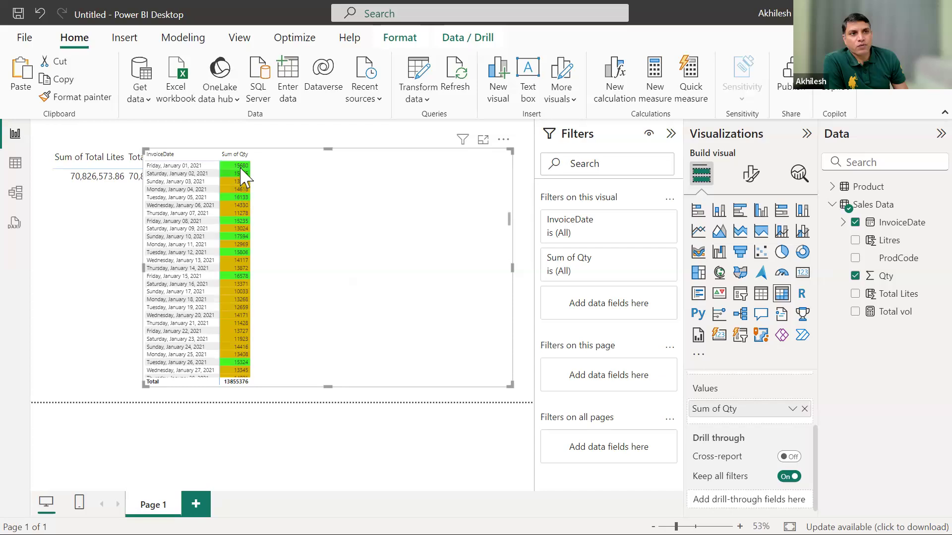
{"action": "scroll", "coordinate": [244, 361], "scroll_direction": "down", "scroll_amount": 10}
{"action": "scroll", "coordinate": [239, 349], "scroll_direction": "down", "scroll_amount": 10}
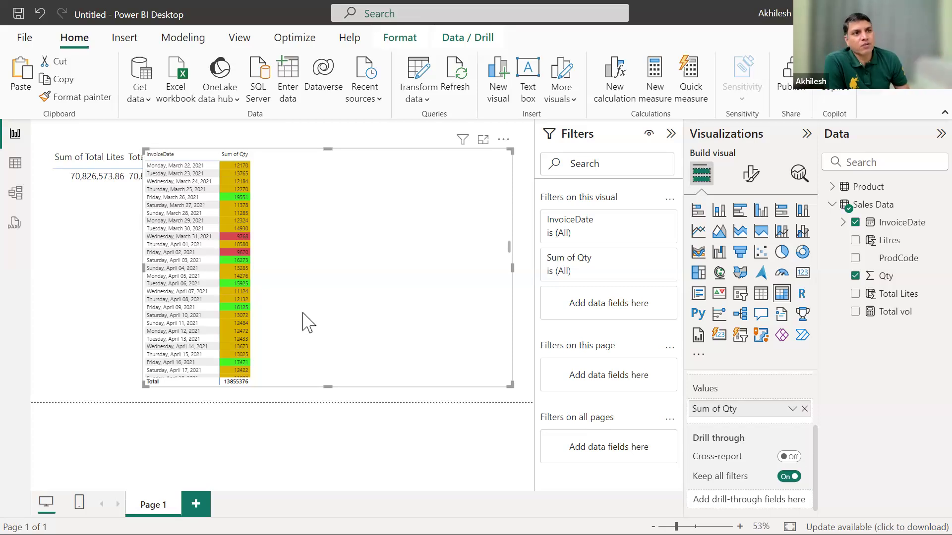
{"action": "left_click_drag", "start_coordinate": [510, 152], "coordinate": [293, 261]}
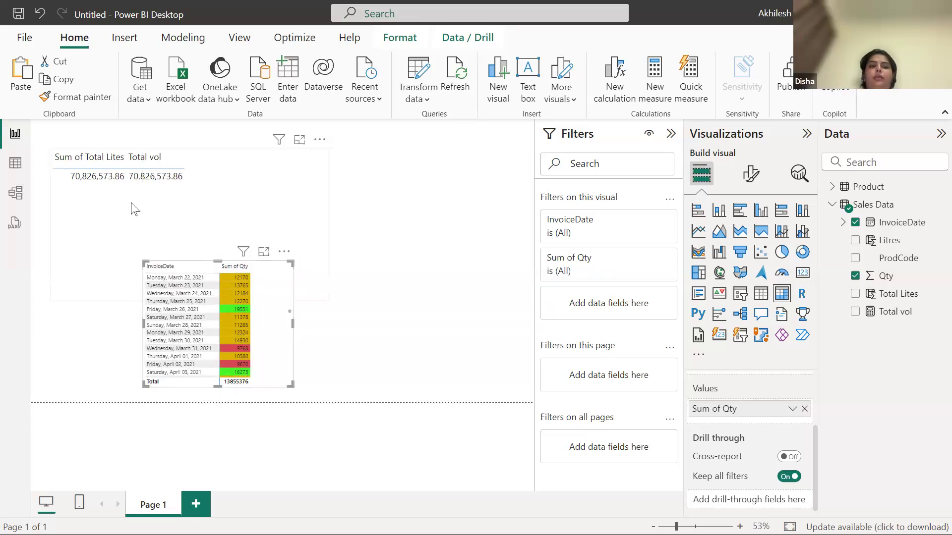
{"action": "left_click", "coordinate": [134, 208]}
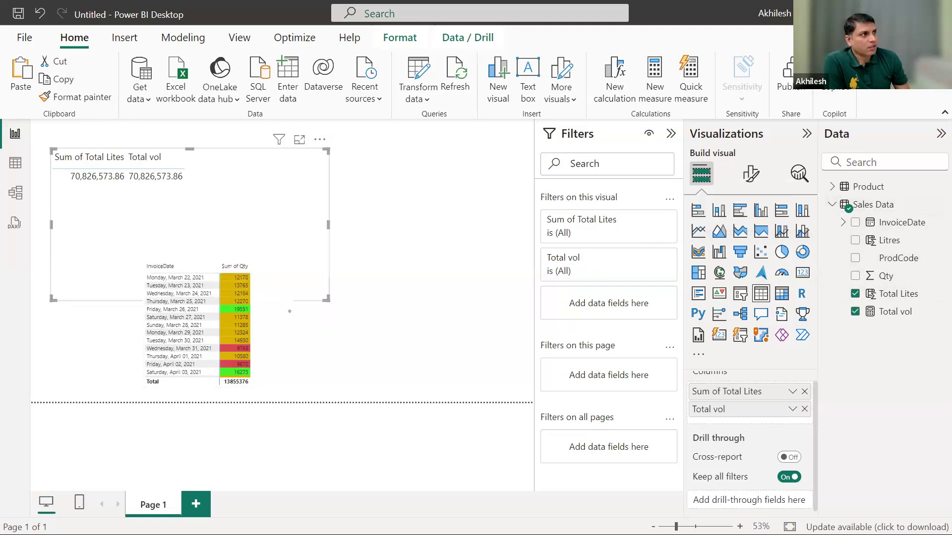
Switch to the Demo Dashboard S report and show its Page 1 in report view.
{"action": "left_click", "coordinate": [866, 14]}
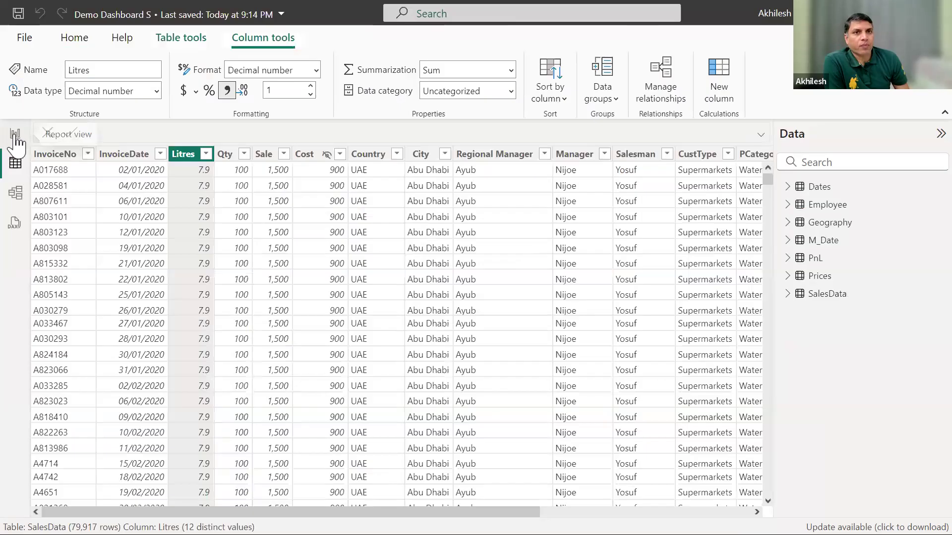
{"action": "left_click", "coordinate": [15, 136]}
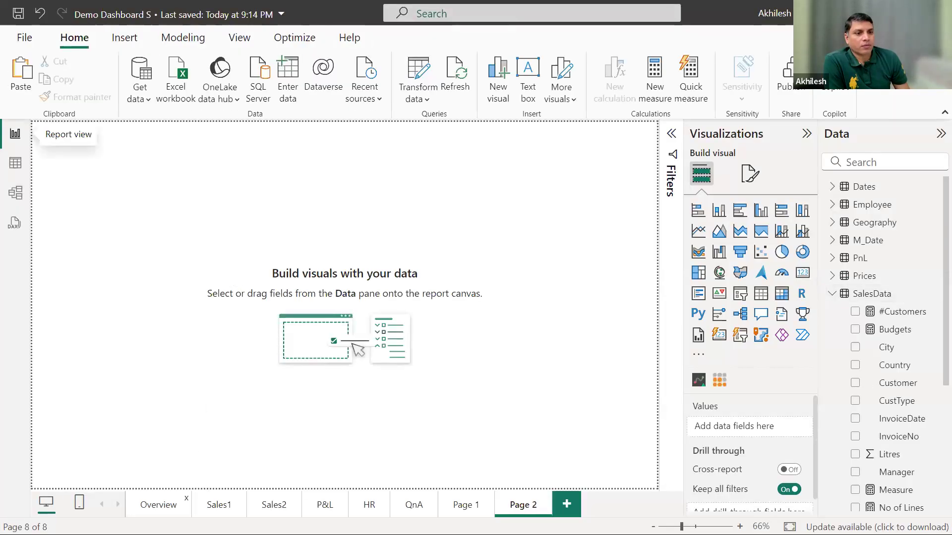
{"action": "left_click", "coordinate": [159, 504]}
{"action": "left_click", "coordinate": [466, 505]}
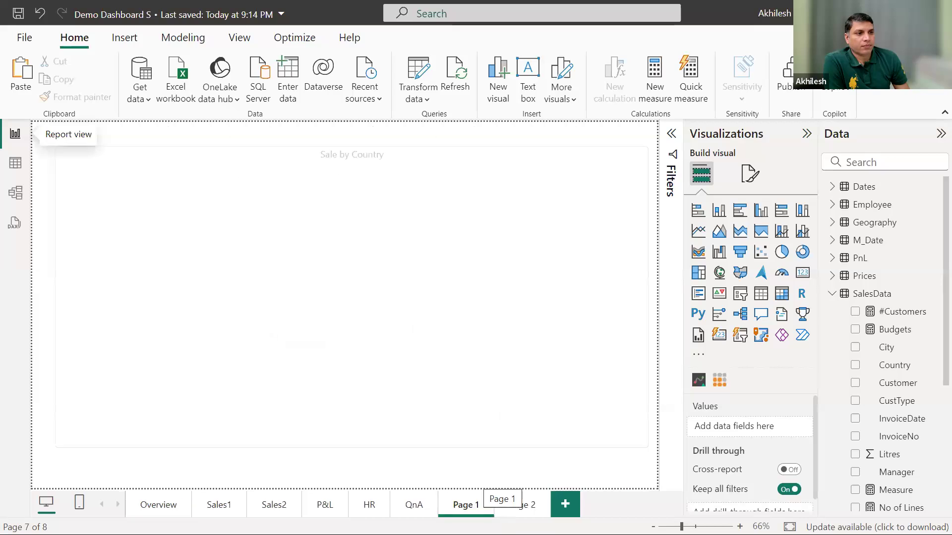
Show the column color settings of the Sale by Country chart and view the available color palette.
{"action": "left_click", "coordinate": [331, 233]}
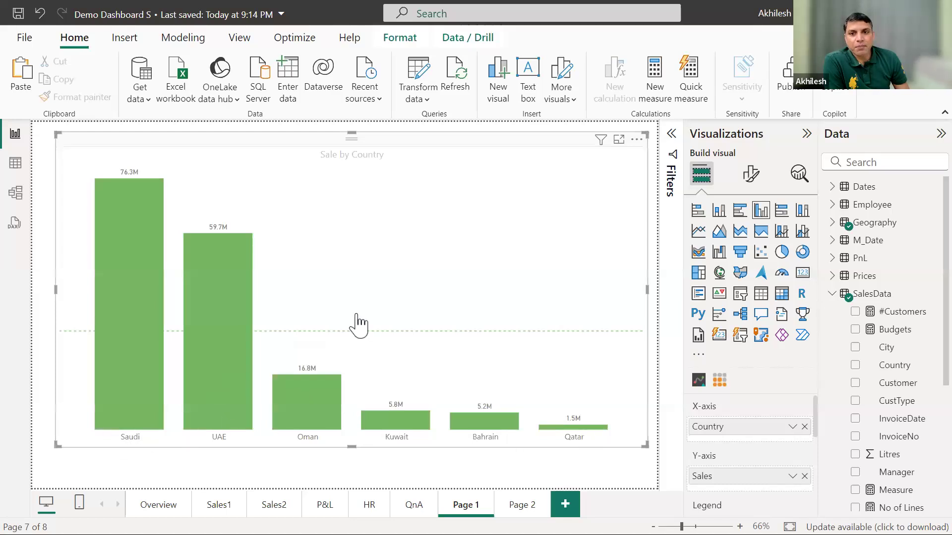
{"action": "left_click", "coordinate": [751, 181]}
{"action": "scroll", "coordinate": [721, 441], "scroll_direction": "down", "scroll_amount": 1}
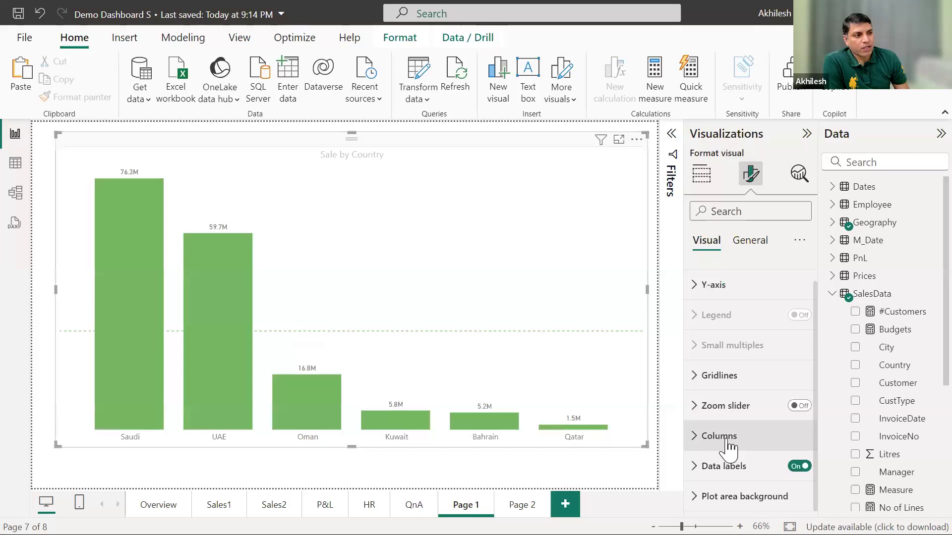
{"action": "left_click", "coordinate": [719, 437]}
{"action": "scroll", "coordinate": [716, 434], "scroll_direction": "down", "scroll_amount": 1}
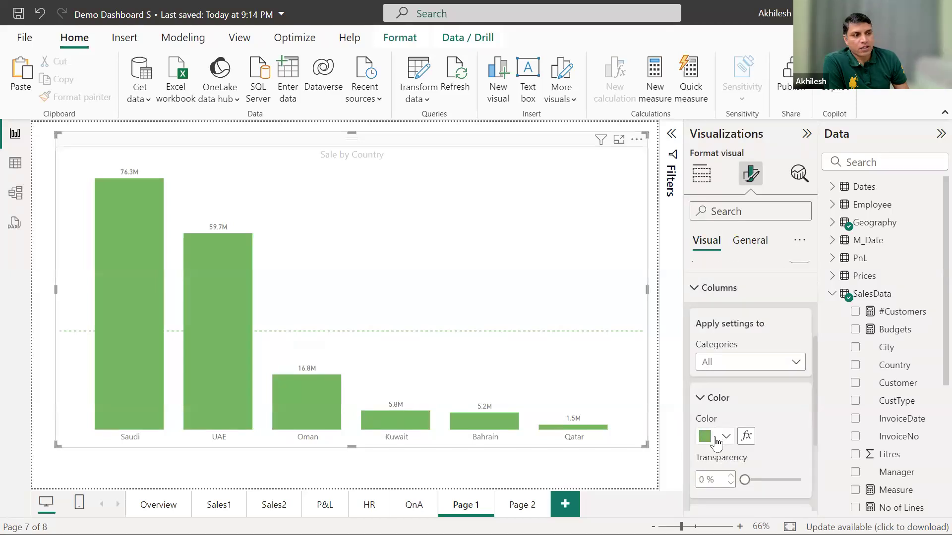
{"action": "left_click", "coordinate": [715, 441]}
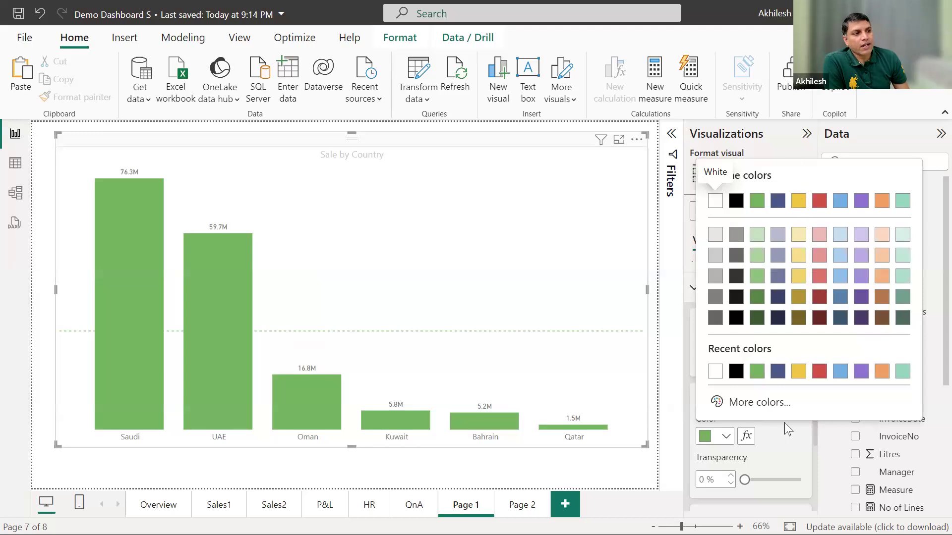
{"action": "left_click", "coordinate": [785, 448]}
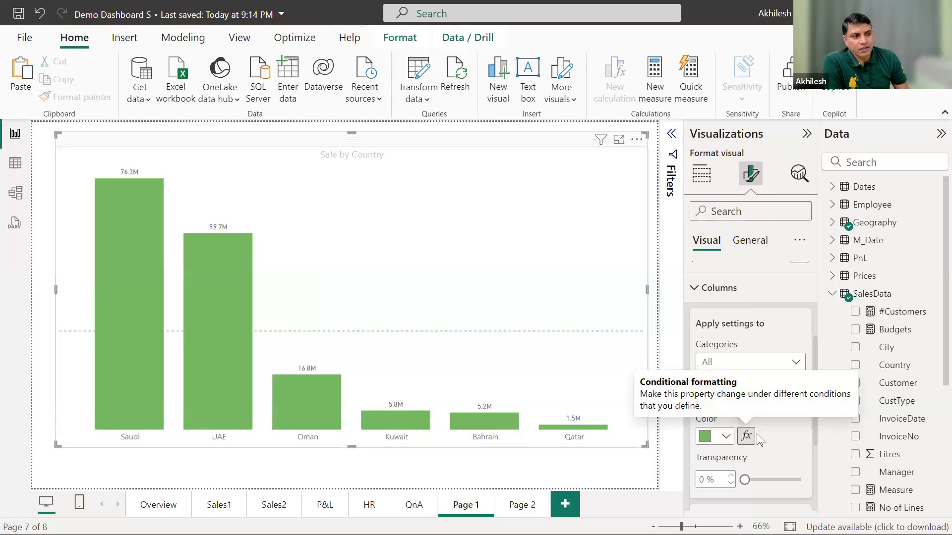
View the rule-based conditional formatting options for the chart's column color and leave them without applying anything.
{"action": "scroll", "coordinate": [769, 414], "scroll_direction": "down", "scroll_amount": 3}
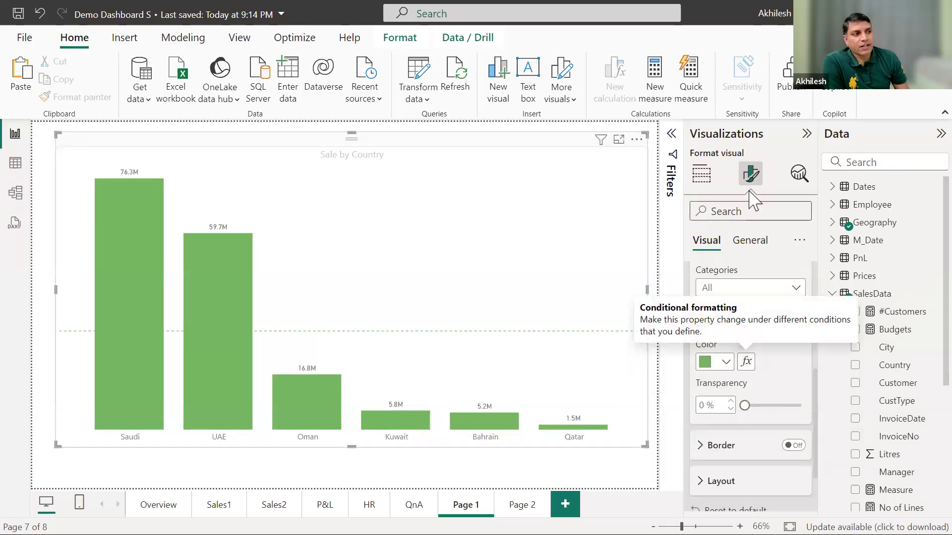
{"action": "left_click", "coordinate": [750, 367]}
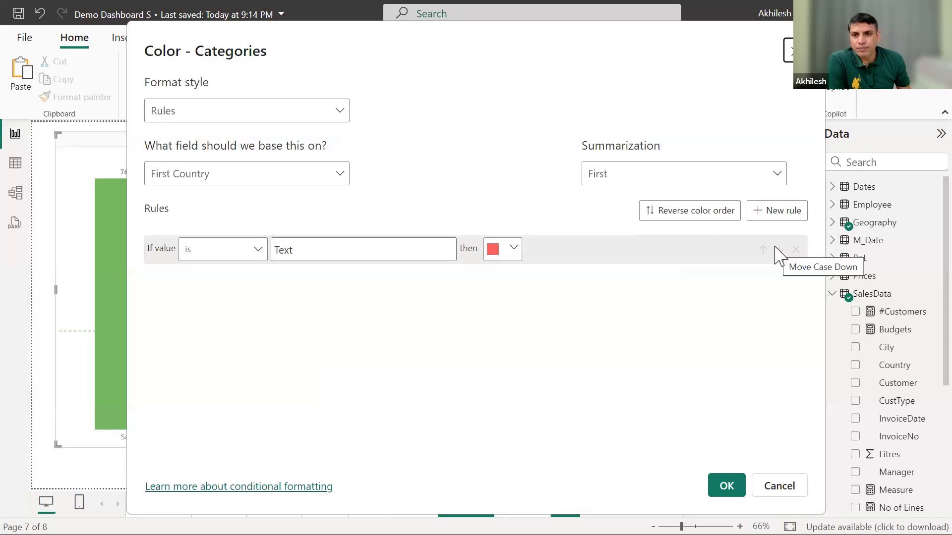
{"action": "left_click", "coordinate": [778, 488]}
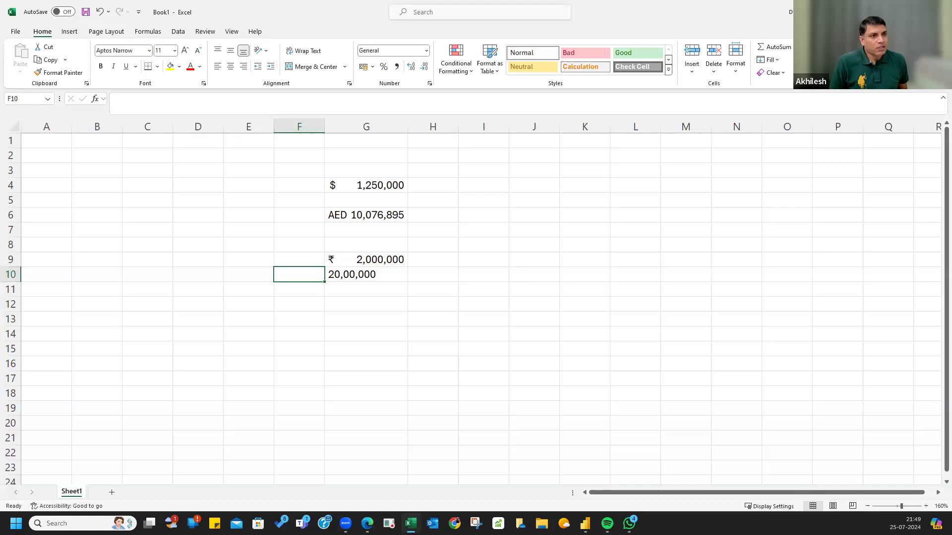
In the Excel workbook Book1, examine how the amounts in cells G4, G9 and G10 are entered and comma-grouped.
{"action": "left_click", "coordinate": [328, 197]}
{"action": "left_click", "coordinate": [357, 188]}
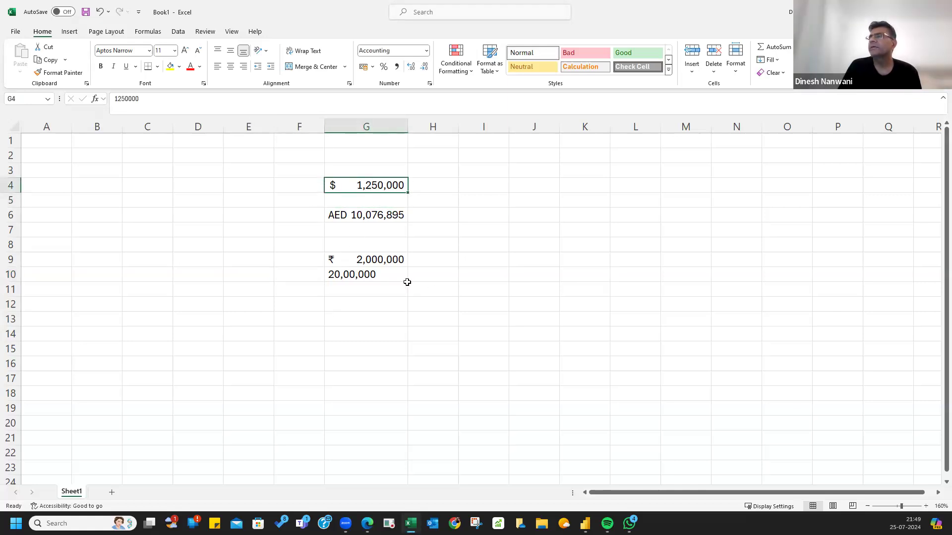
{"action": "left_click", "coordinate": [371, 277]}
{"action": "left_click", "coordinate": [386, 188]}
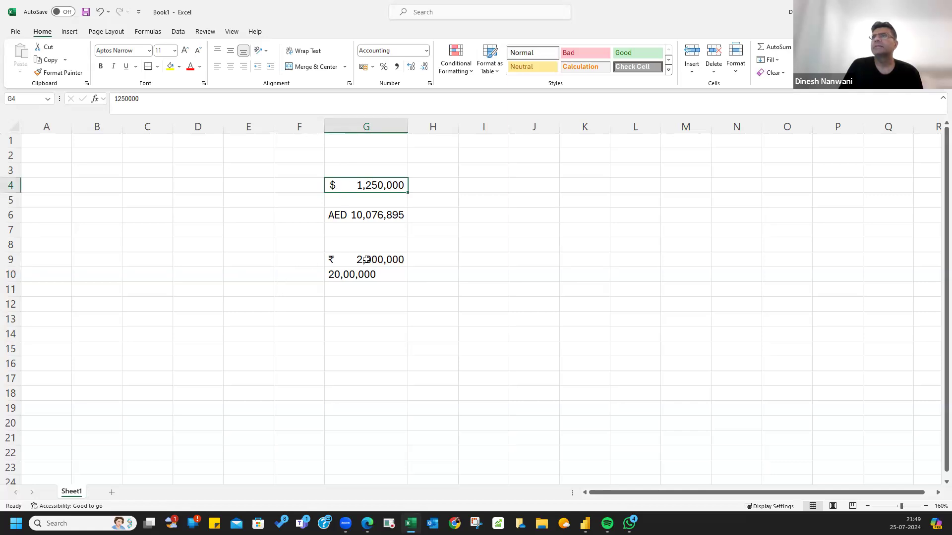
{"action": "left_click", "coordinate": [372, 275]}
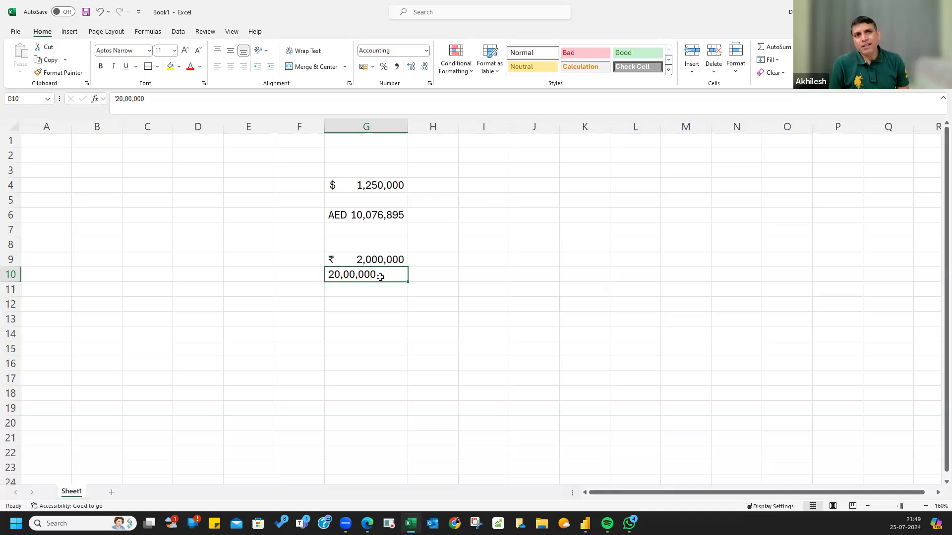
{"action": "left_click", "coordinate": [387, 260]}
{"action": "left_click", "coordinate": [384, 277]}
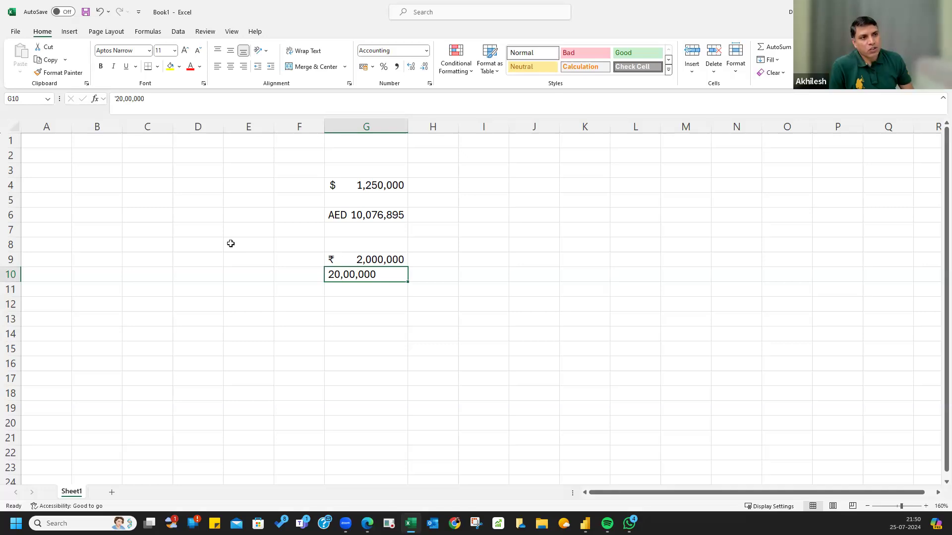
Compare the stored values of the dollar amount in G4 and the rupee amounts in G9 and G10.
{"action": "left_click", "coordinate": [382, 183]}
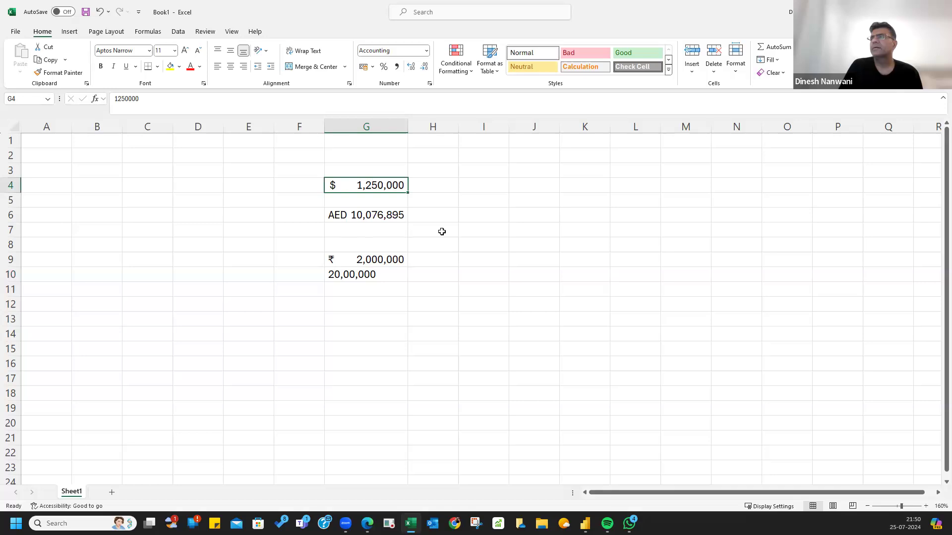
{"action": "left_click", "coordinate": [373, 259]}
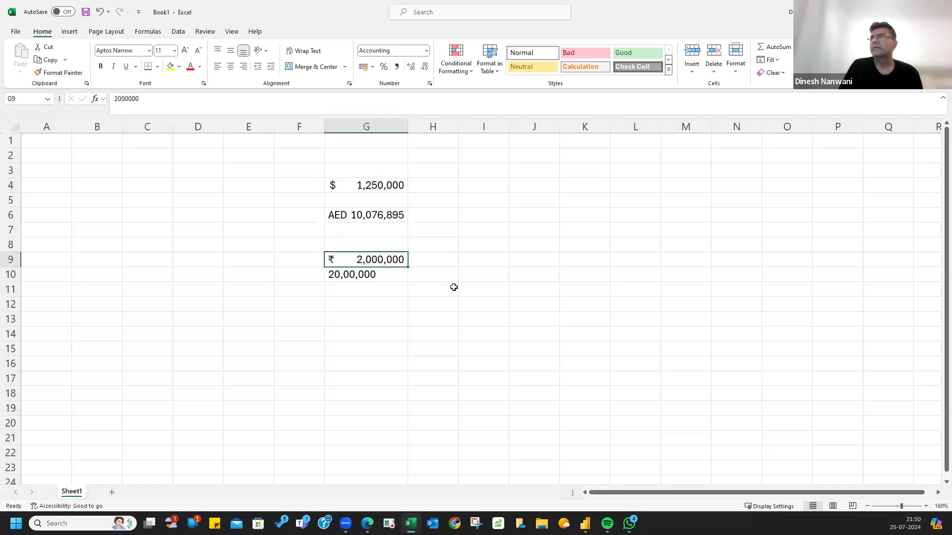
{"action": "left_click", "coordinate": [365, 275]}
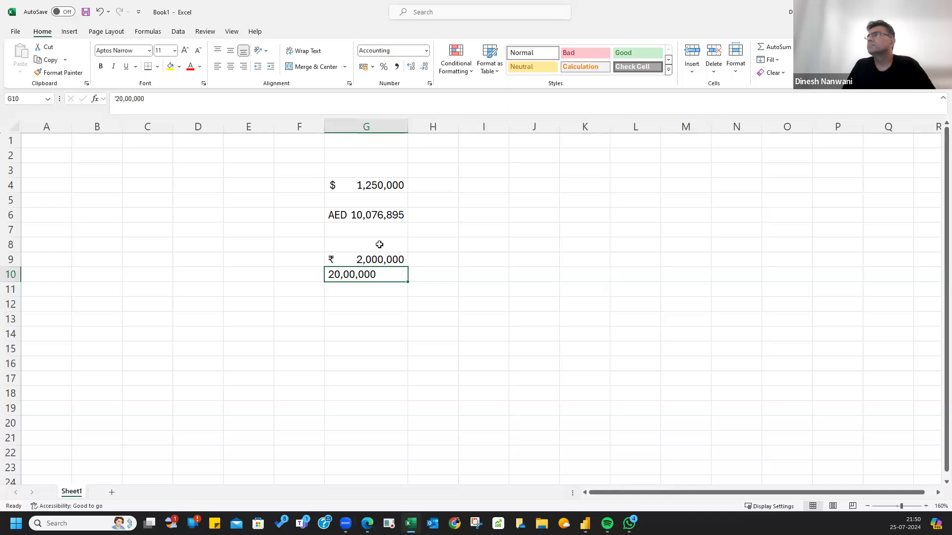
{"action": "left_click", "coordinate": [395, 220]}
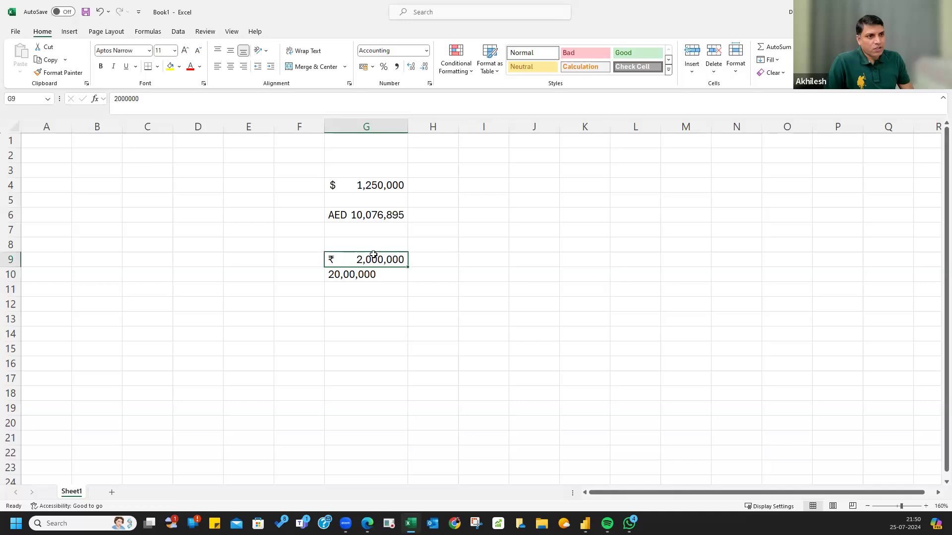
{"action": "left_click", "coordinate": [369, 275]}
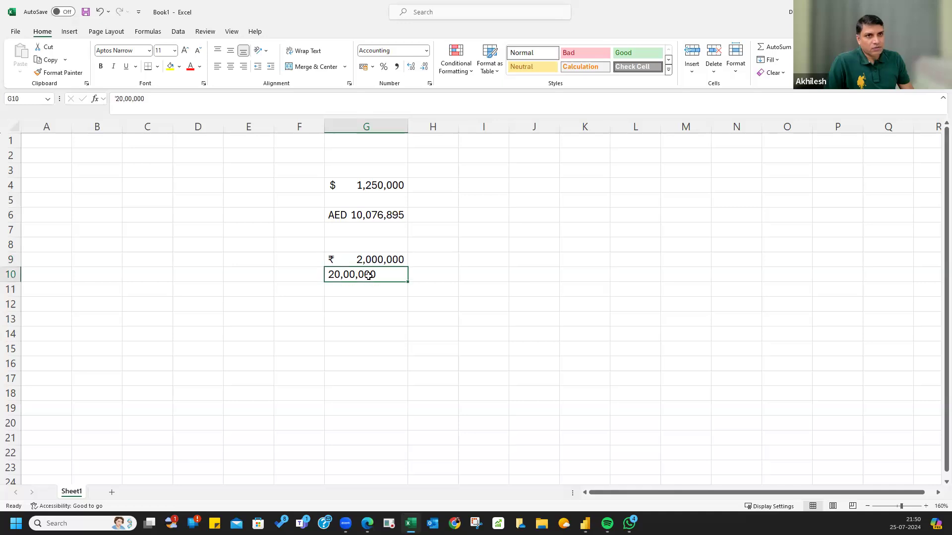
Replace cell G9's rupee accounting format code with the custom number format #,##0.
{"action": "left_click", "coordinate": [377, 260]}
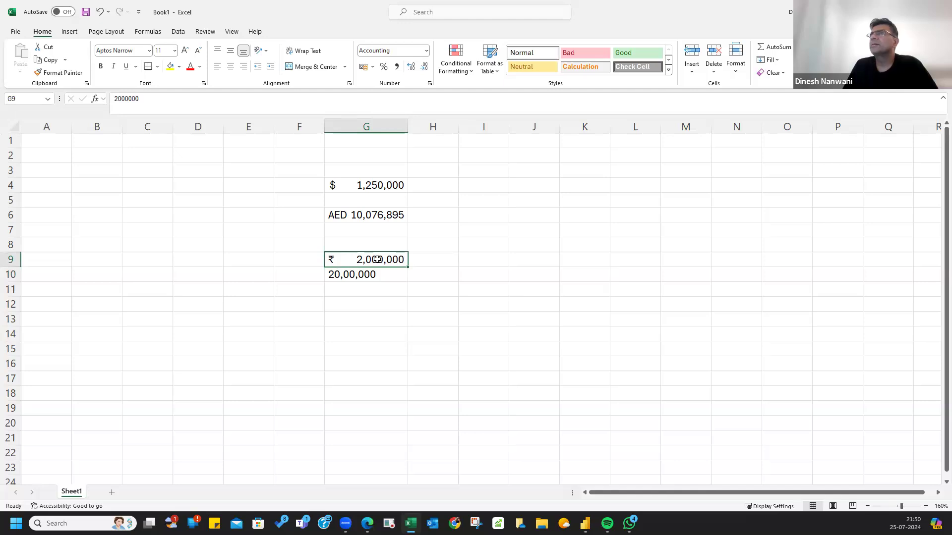
{"action": "key", "text": "ctrl+1"}
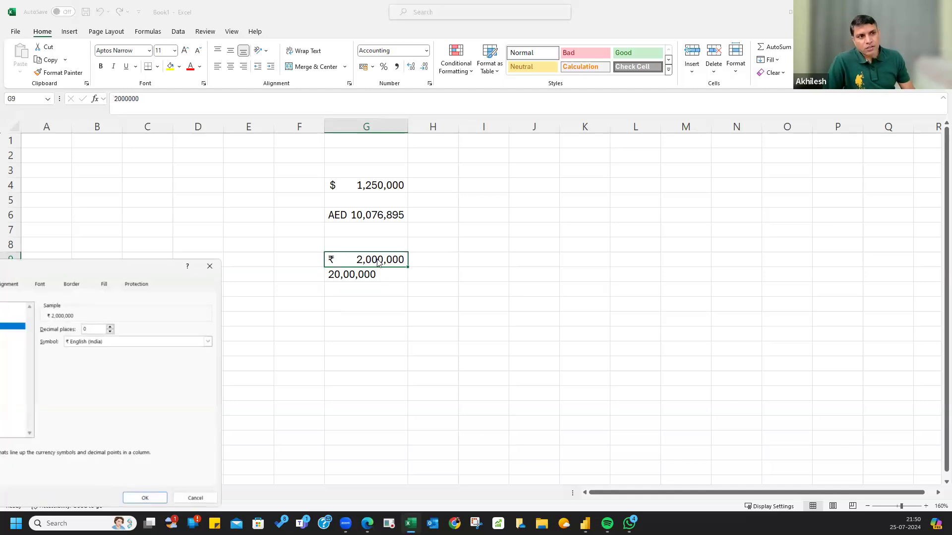
{"action": "left_click_drag", "start_coordinate": [58, 267], "coordinate": [593, 177]}
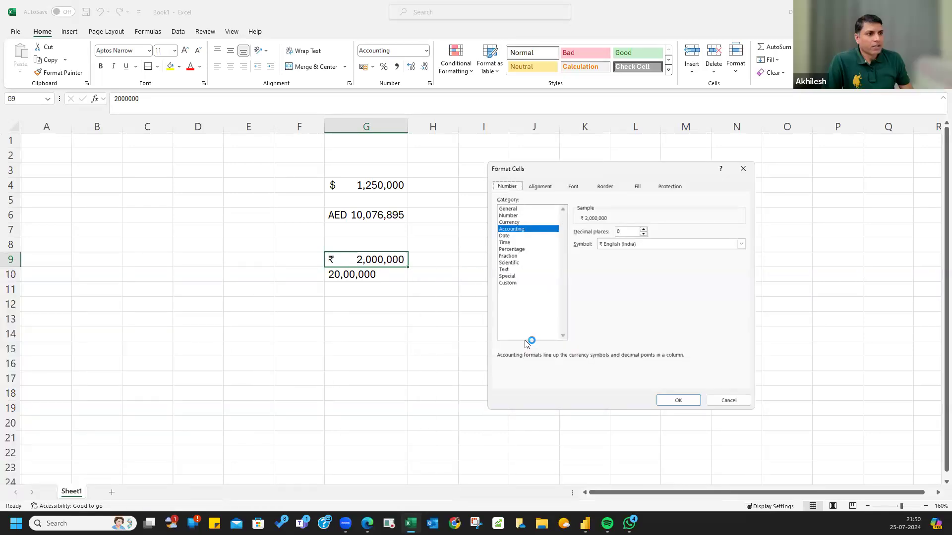
{"action": "left_click", "coordinate": [510, 283]}
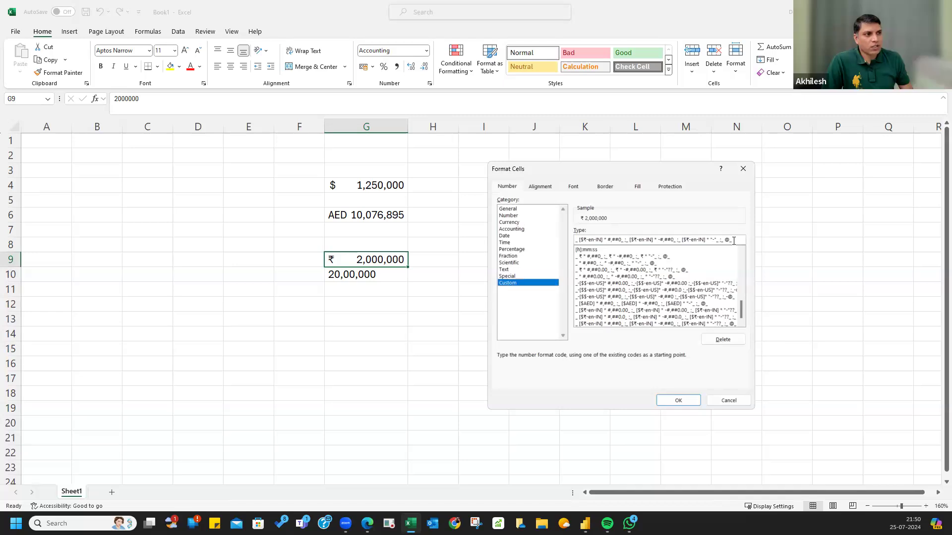
{"action": "left_click", "coordinate": [570, 239]}
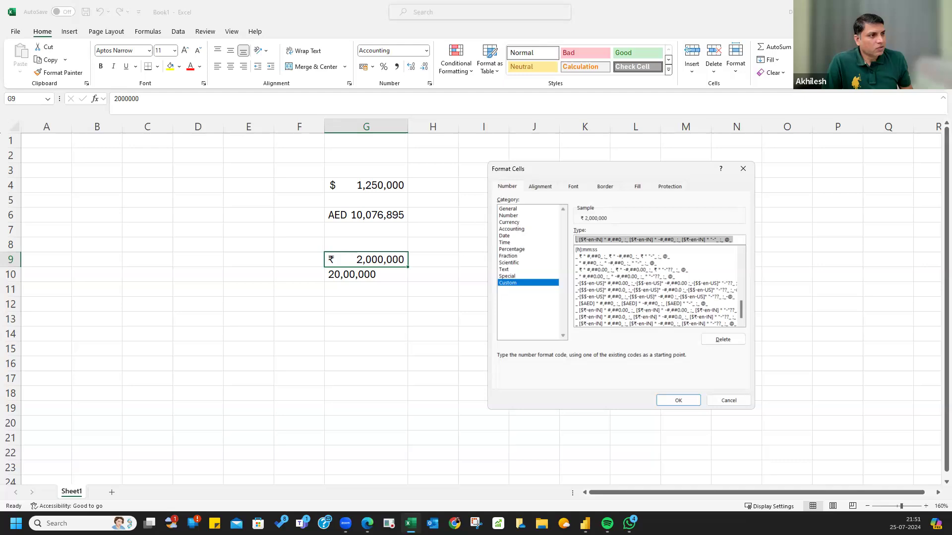
{"action": "left_click", "coordinate": [734, 239]}
{"action": "left_click_drag", "start_coordinate": [733, 239], "coordinate": [568, 242]}
{"action": "key", "text": "BackSpace"}
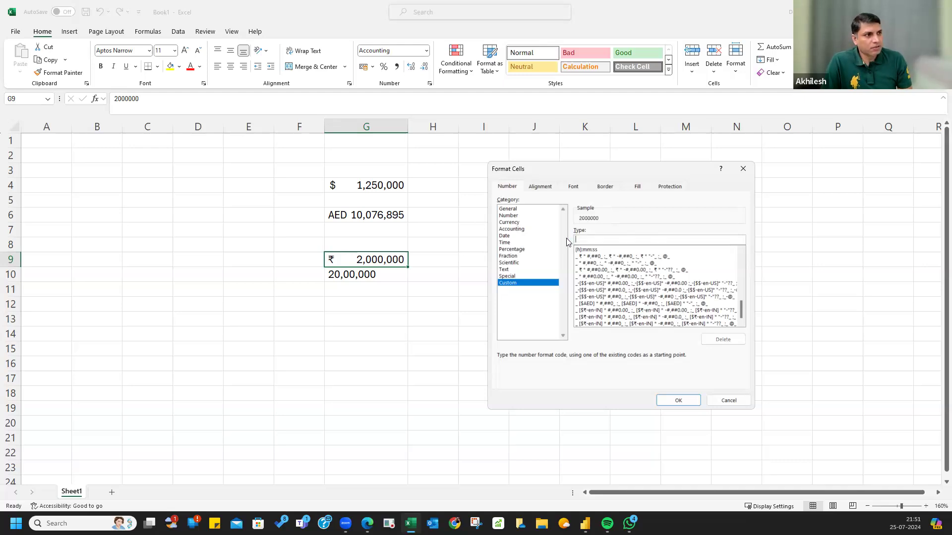
{"action": "type", "text": "#,##)"}
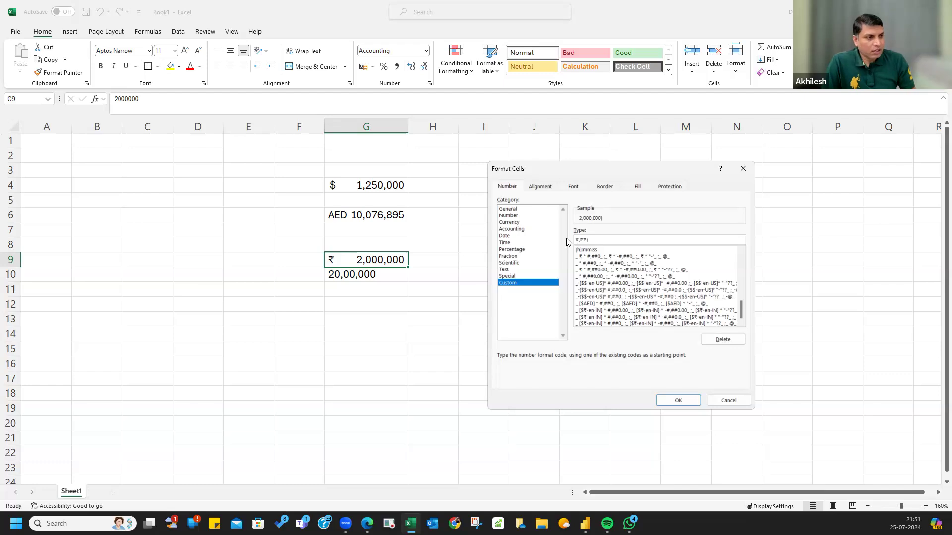
{"action": "key", "text": "BackSpace"}
{"action": "type", "text": "0"}
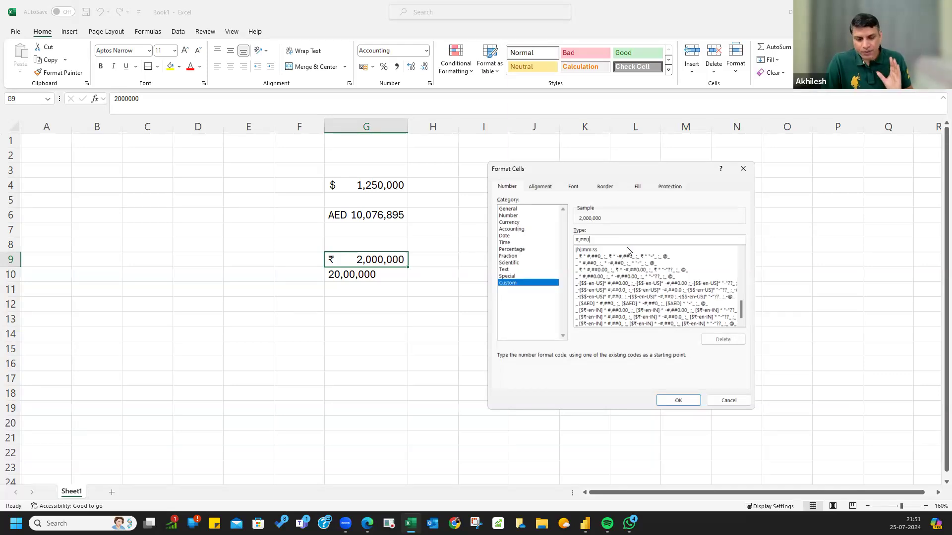
Extend G9's custom number format to #,##0,, "M" to display the amount in millions, and apply it.
{"action": "type", "text": ","}
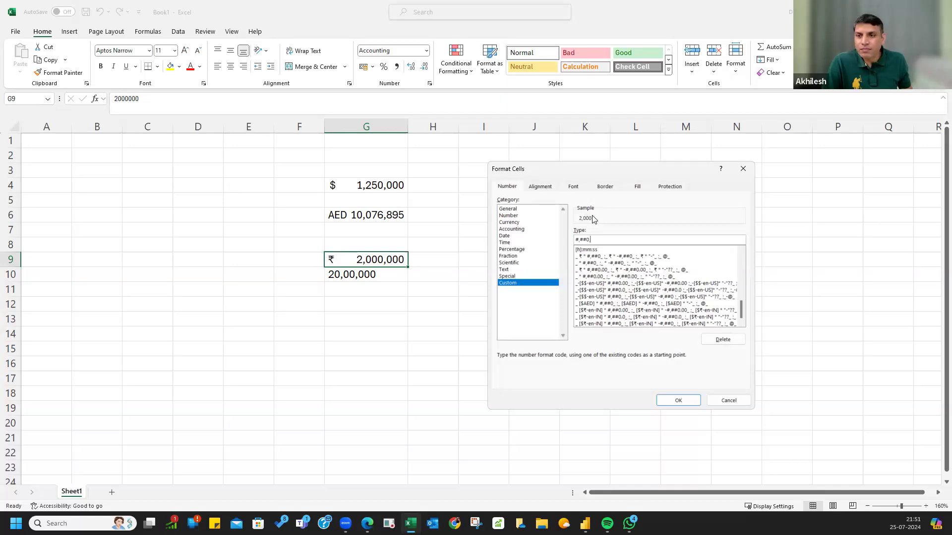
{"action": "type", "text": ","}
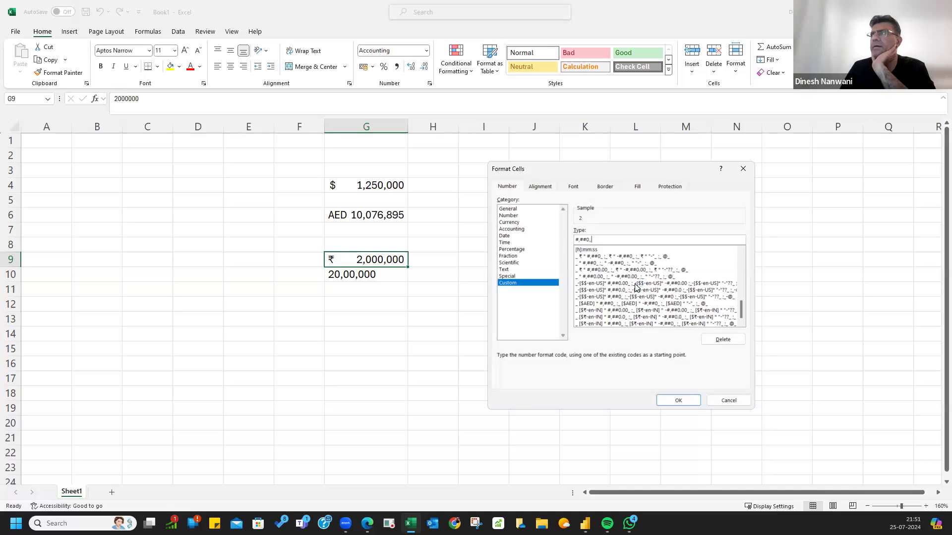
{"action": "type", "text": " \"M\""}
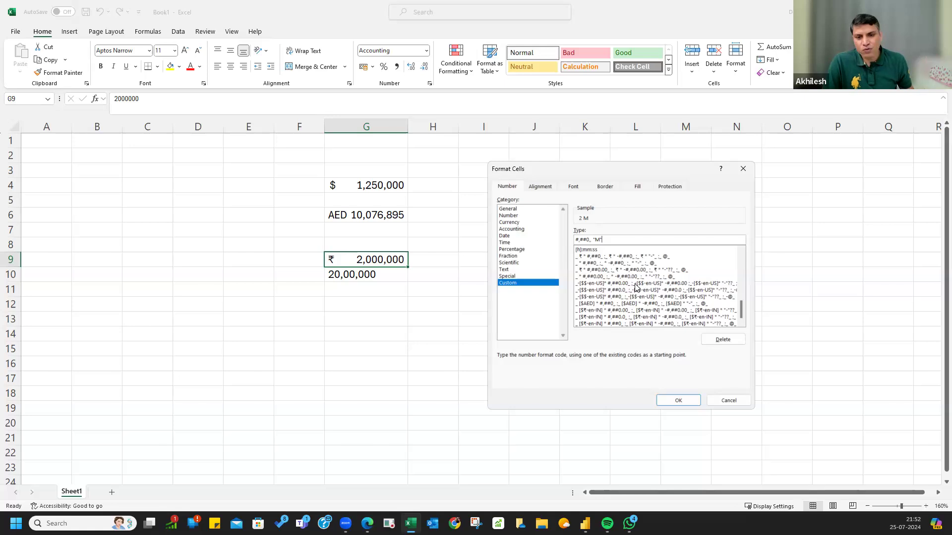
{"action": "left_click", "coordinate": [679, 400]}
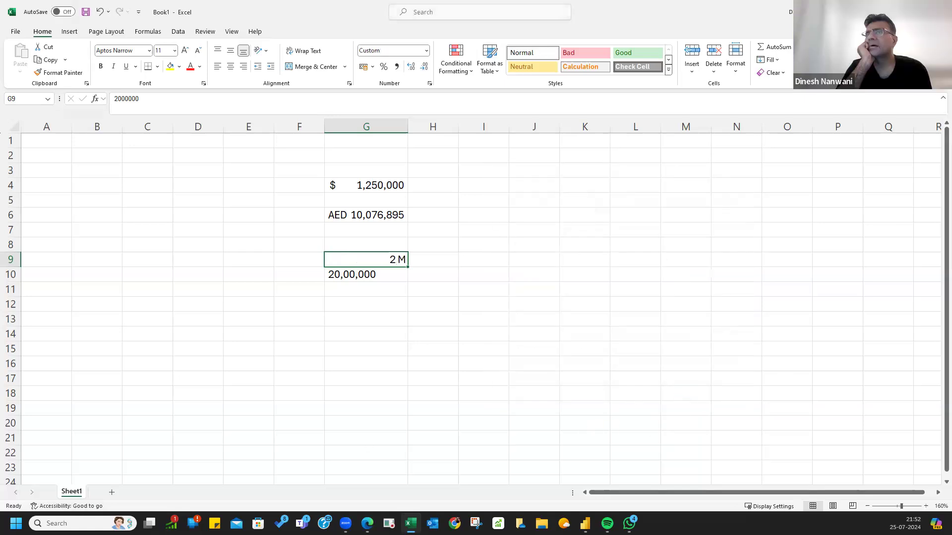
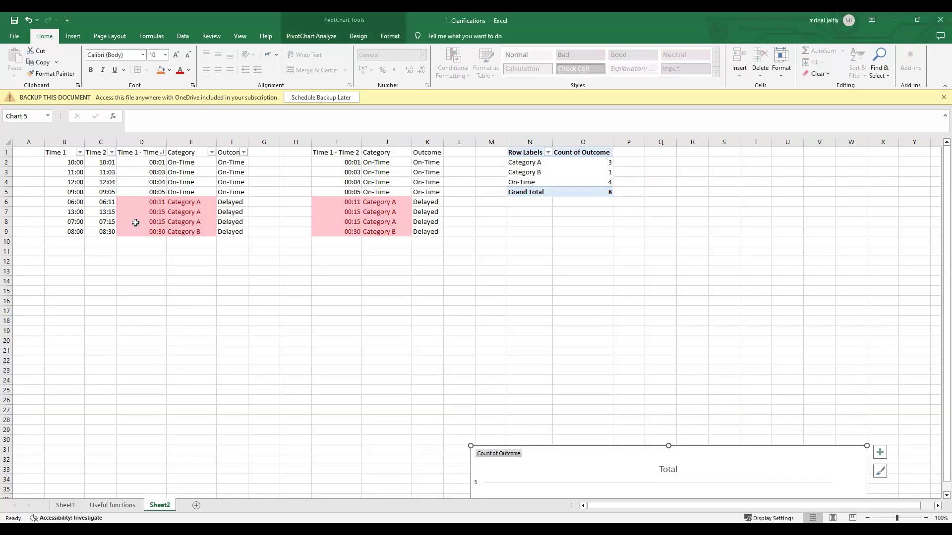
On Sheet2 of the 1. Clarifications workbook, examine the Time 1, Time 2, time difference, Category and Outcome columns.
{"action": "left_click", "coordinate": [72, 154]}
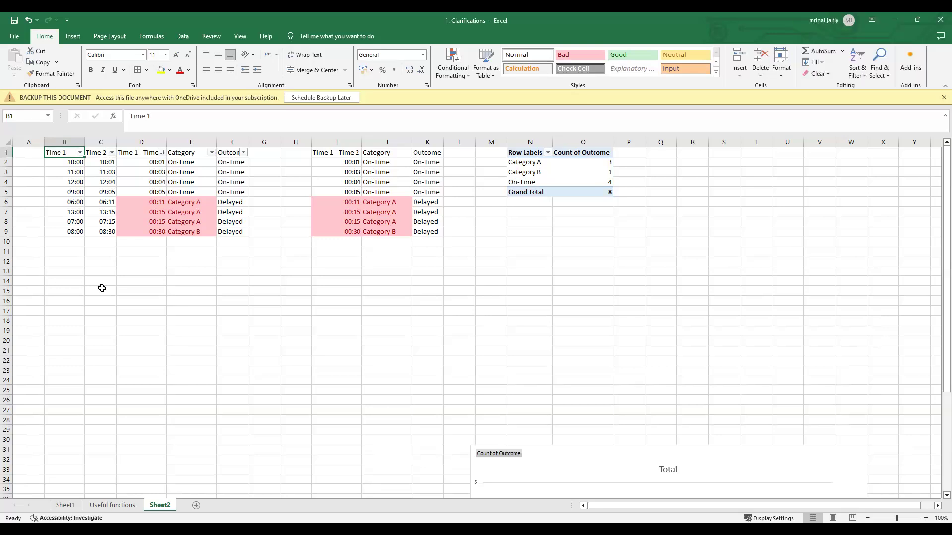
{"action": "left_click", "coordinate": [68, 162]}
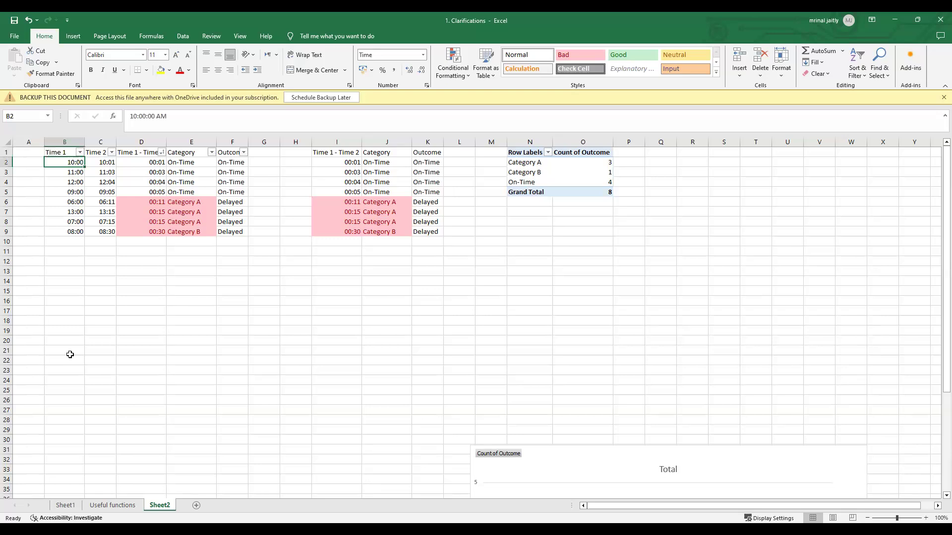
{"action": "left_click", "coordinate": [70, 176]}
{"action": "left_click", "coordinate": [62, 233]}
{"action": "left_click", "coordinate": [98, 164]}
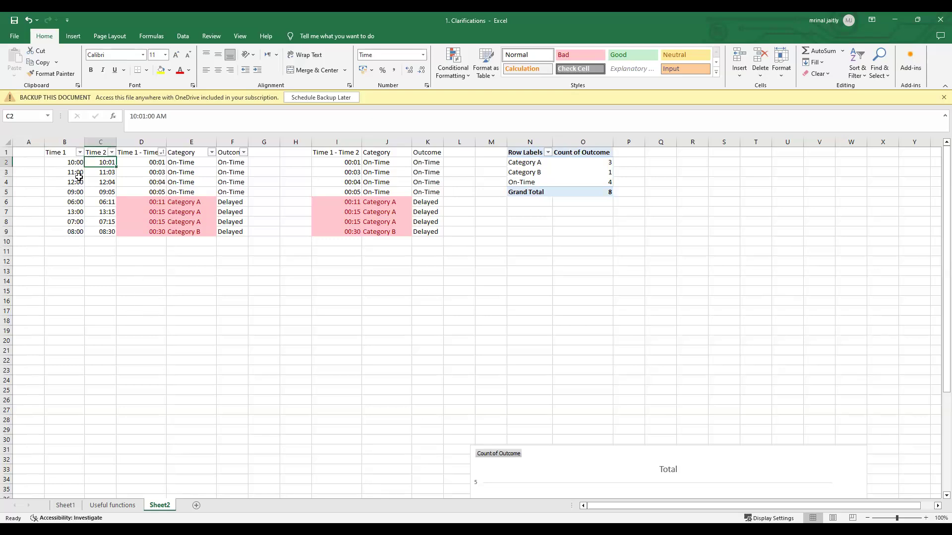
{"action": "left_click", "coordinate": [123, 299]}
{"action": "left_click", "coordinate": [152, 164]}
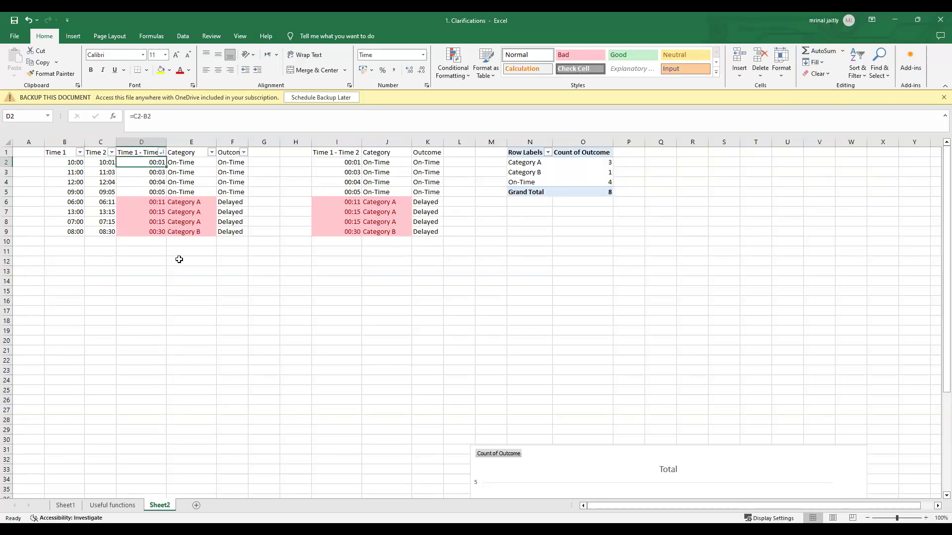
{"action": "left_click", "coordinate": [188, 154]}
{"action": "left_click", "coordinate": [233, 151]}
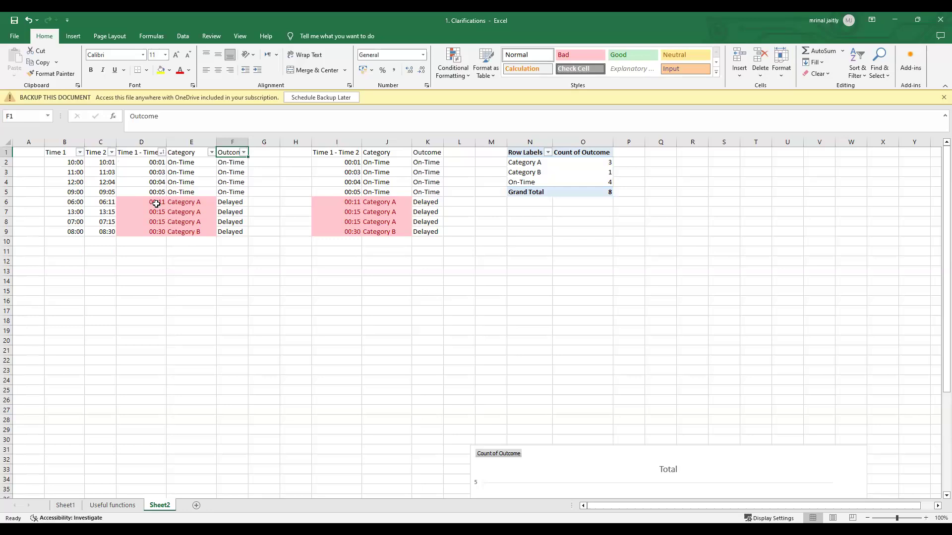
Compare the time differences, categories and outcomes of the on-time rows 2 to 5 with those of the delayed rows 6 to 9.
{"action": "left_click_drag", "start_coordinate": [156, 163], "coordinate": [159, 192]}
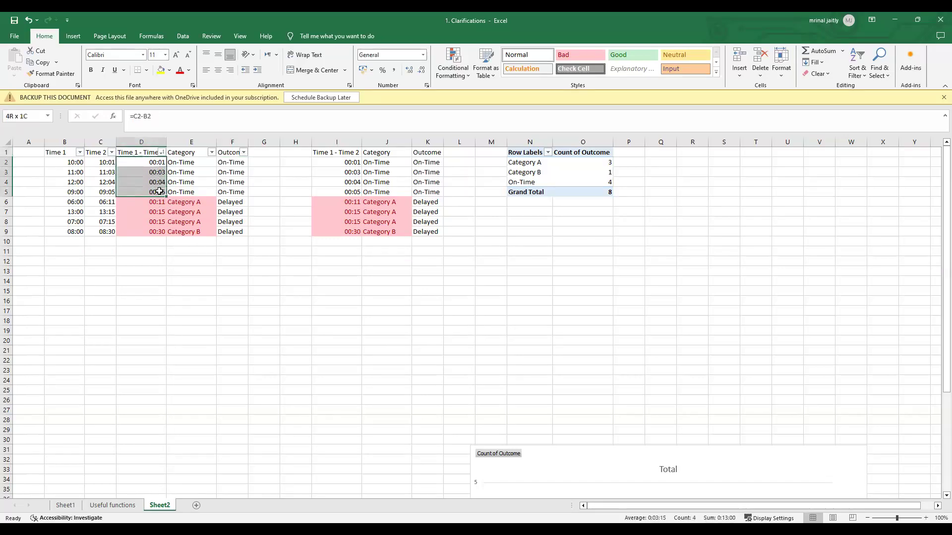
{"action": "left_click", "coordinate": [190, 182]}
{"action": "left_click", "coordinate": [223, 183]}
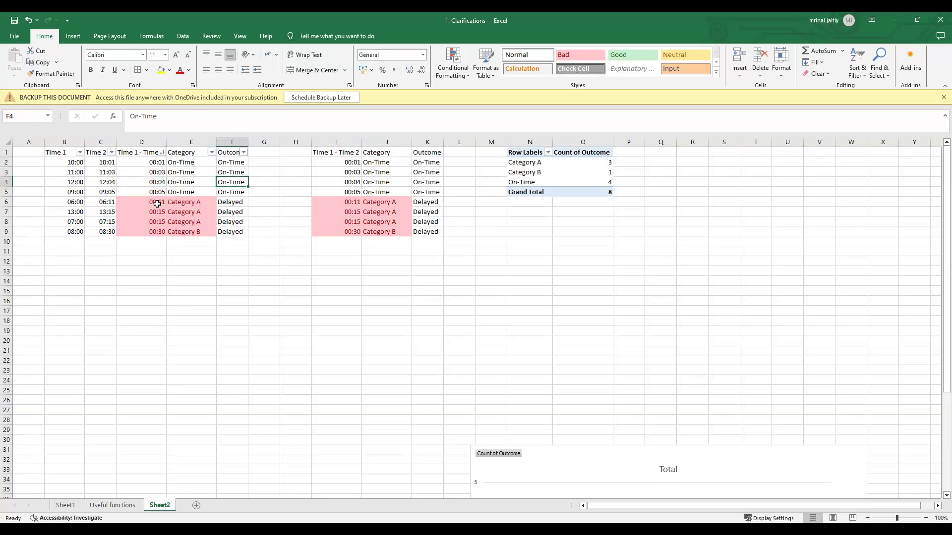
{"action": "left_click", "coordinate": [229, 203]}
{"action": "left_click_drag", "start_coordinate": [232, 222], "coordinate": [228, 233]}
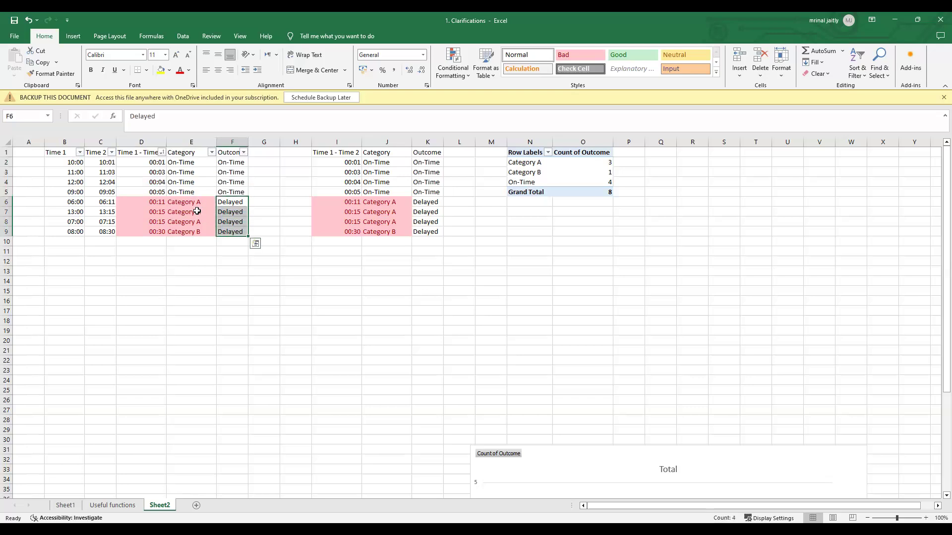
{"action": "left_click_drag", "start_coordinate": [196, 203], "coordinate": [196, 232]}
{"action": "left_click_drag", "start_coordinate": [151, 202], "coordinate": [154, 232]}
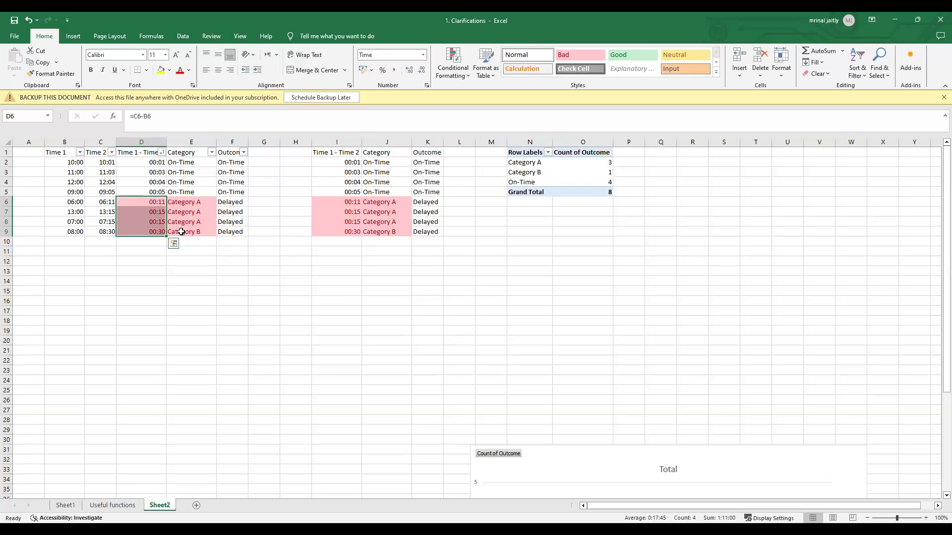
{"action": "left_click", "coordinate": [211, 280]}
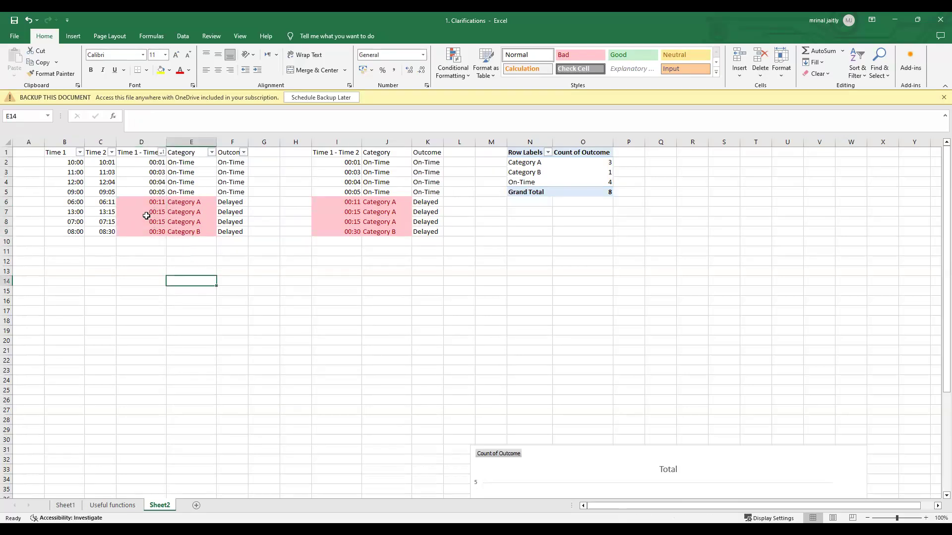
Review the whole source table B1:F9, then the time difference, Category and Outcome columns D to F.
{"action": "left_click_drag", "start_coordinate": [66, 155], "coordinate": [223, 234]}
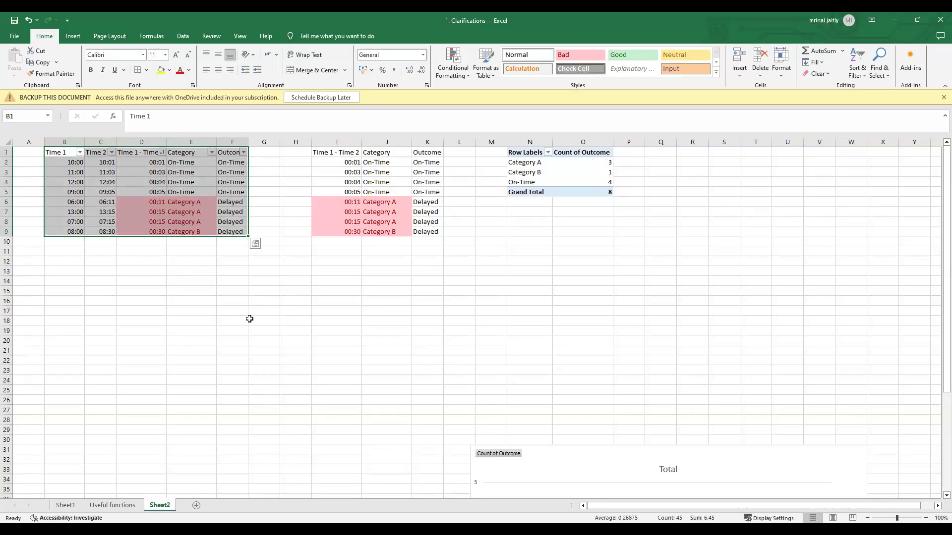
{"action": "left_click", "coordinate": [316, 320]}
{"action": "left_click", "coordinate": [159, 143]}
{"action": "left_click", "coordinate": [194, 143]}
{"action": "left_click", "coordinate": [230, 142]}
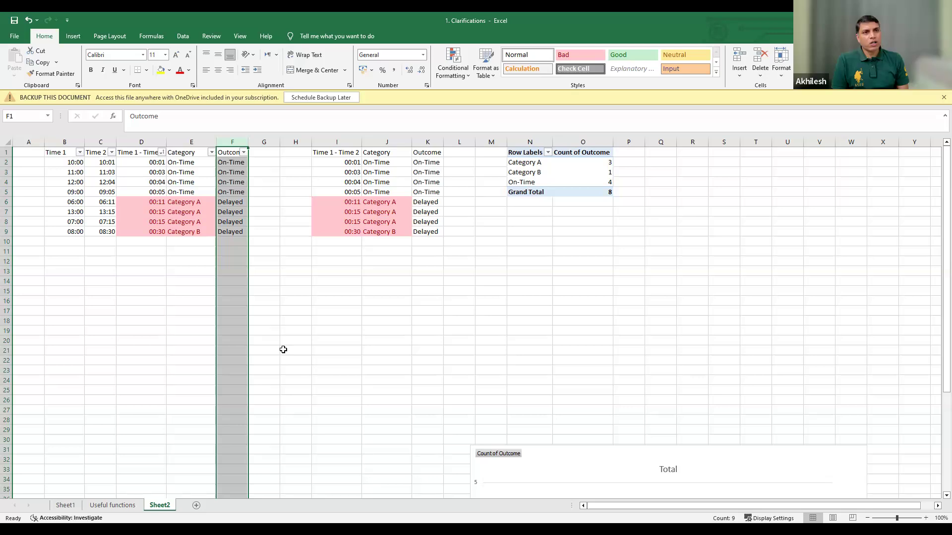
{"action": "left_click", "coordinate": [424, 317]}
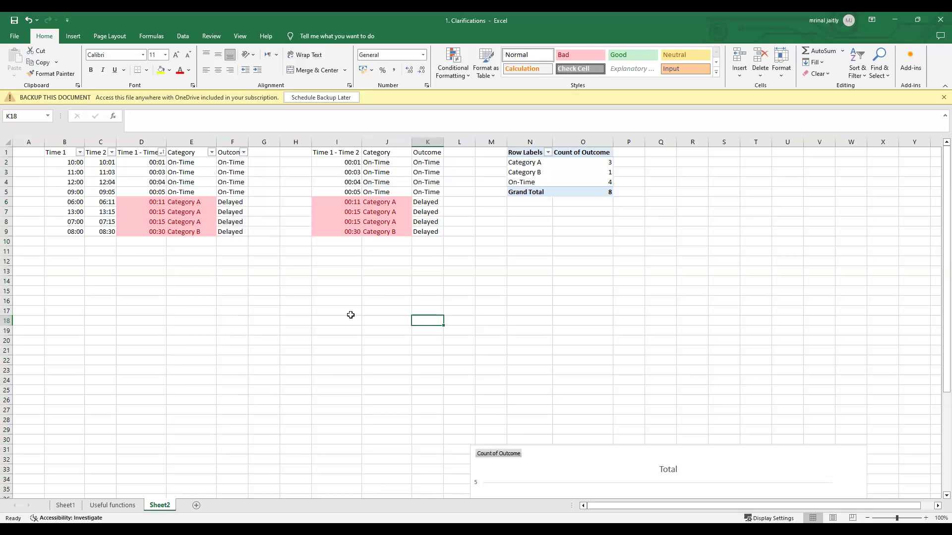
{"action": "left_click", "coordinate": [144, 142]}
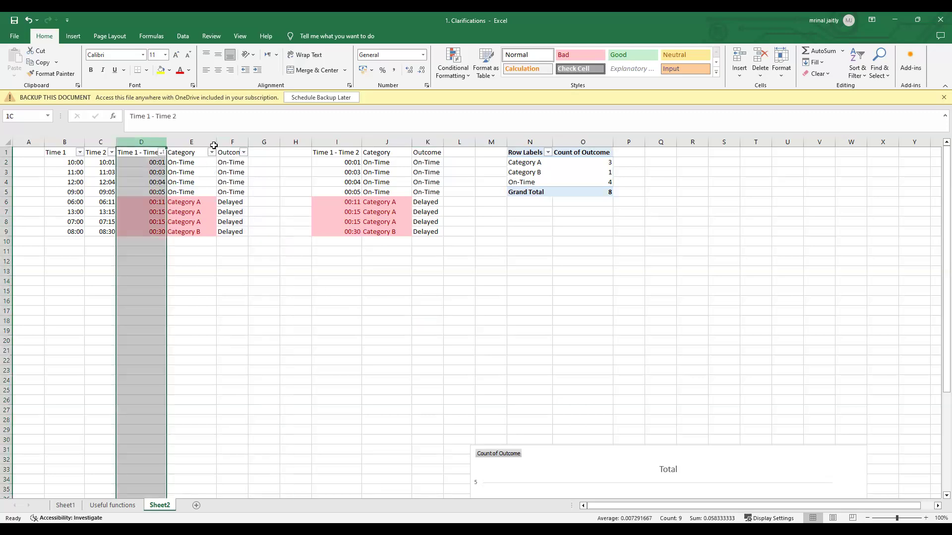
{"action": "left_click", "coordinate": [232, 142], "text": "shift"}
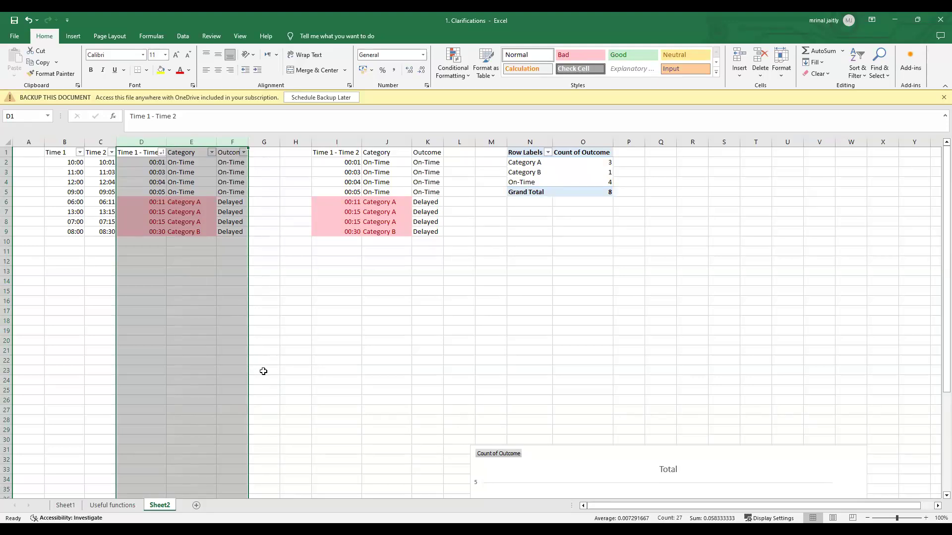
{"action": "left_click", "coordinate": [268, 356]}
{"action": "left_click", "coordinate": [236, 303]}
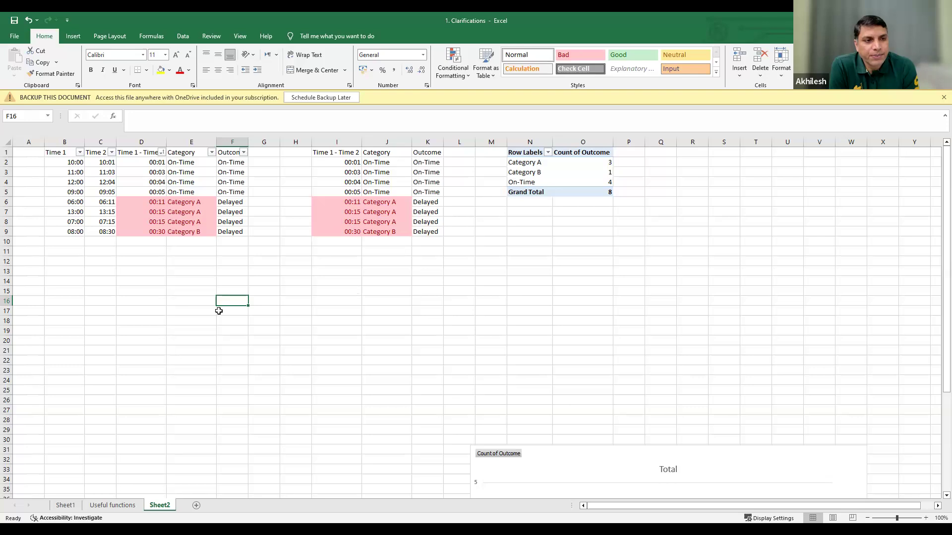
{"action": "left_click", "coordinate": [99, 288]}
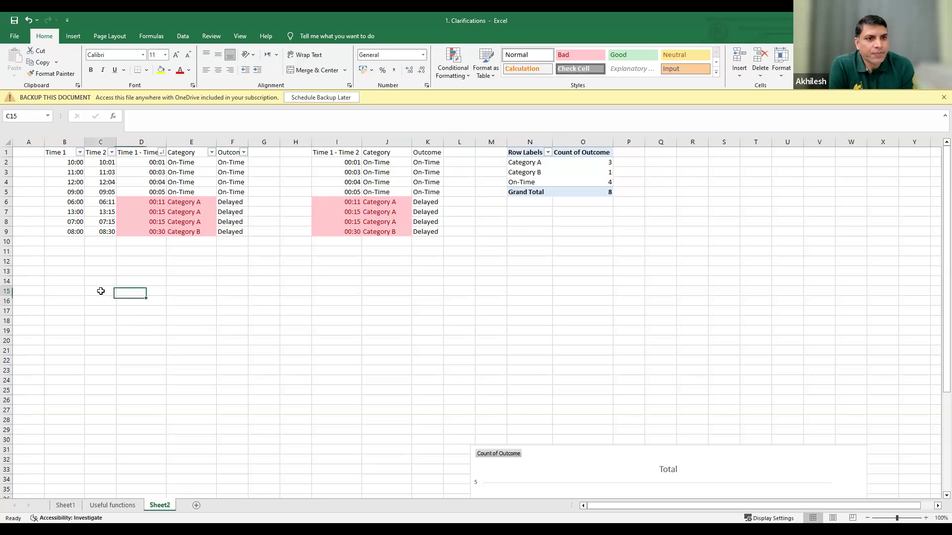
Enter 1 in cell C15 below the source table and select that cell again.
{"action": "type", "text": "1"}
{"action": "left_click", "coordinate": [213, 357]}
{"action": "left_click", "coordinate": [105, 291]}
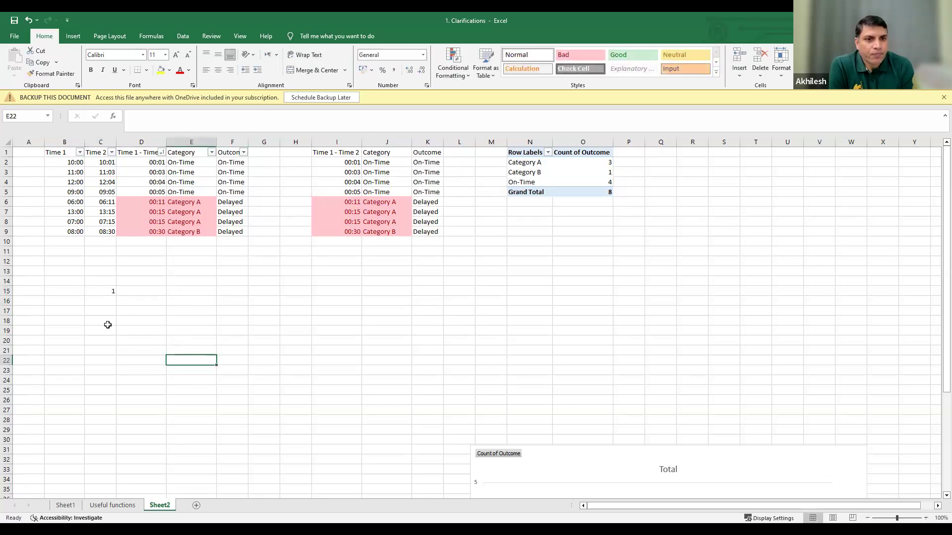
{"action": "left_click", "coordinate": [122, 350]}
{"action": "left_click", "coordinate": [103, 292]}
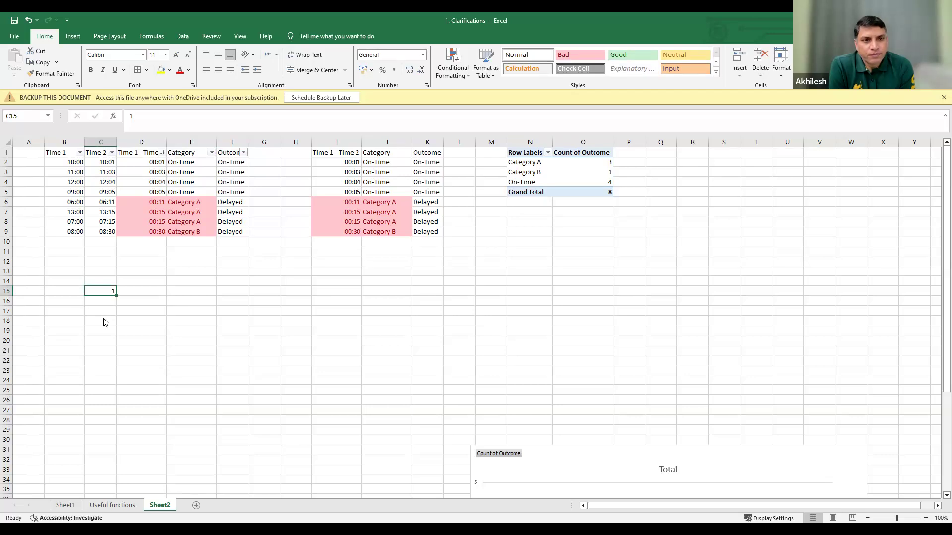
Format cell C15 as Time using the 13:30 type.
{"action": "key", "text": "ctrl+1"}
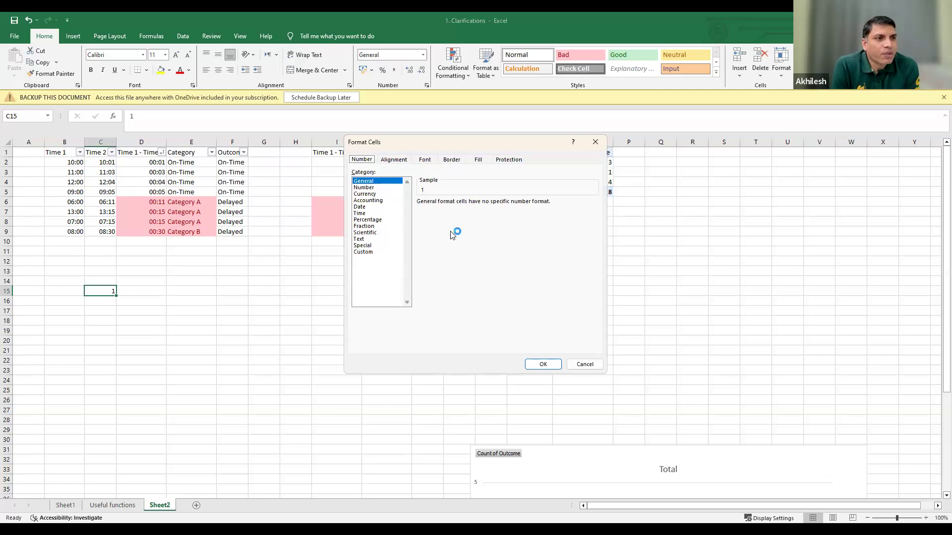
{"action": "left_click", "coordinate": [365, 214]}
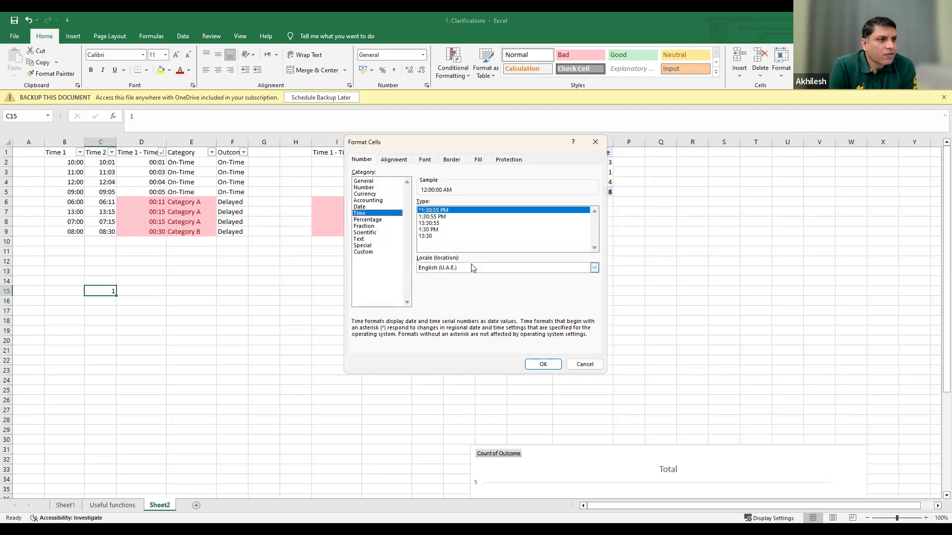
{"action": "left_click", "coordinate": [430, 236]}
{"action": "left_click", "coordinate": [543, 365]}
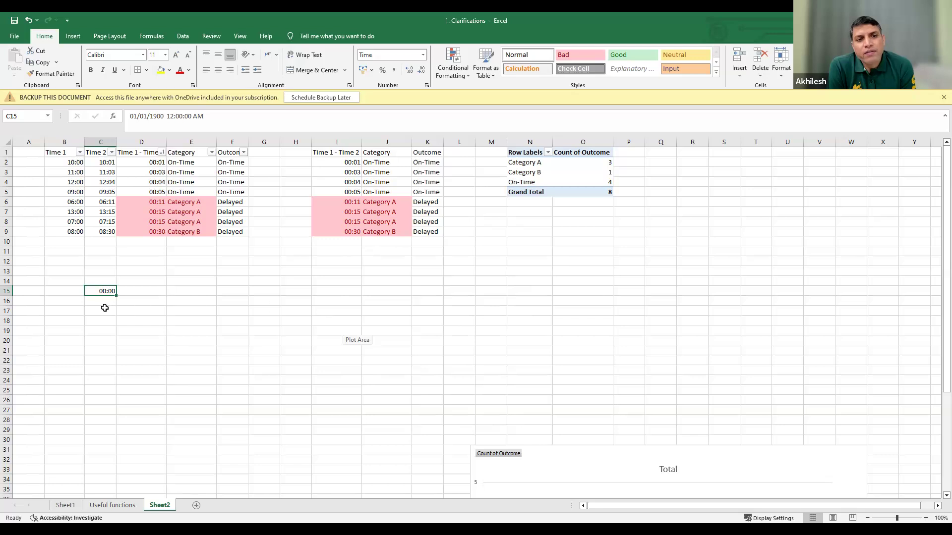
Replace C15's value with other time values, finishing with the decimal day fraction that gives 03:00.
{"action": "type", "text": "0:00"}
{"action": "key", "text": "Return"}
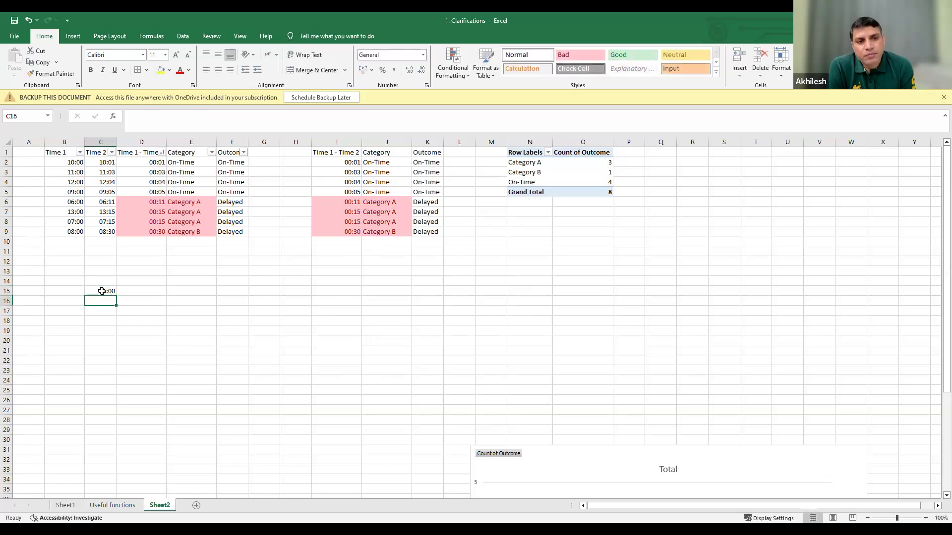
{"action": "left_click", "coordinate": [107, 292]}
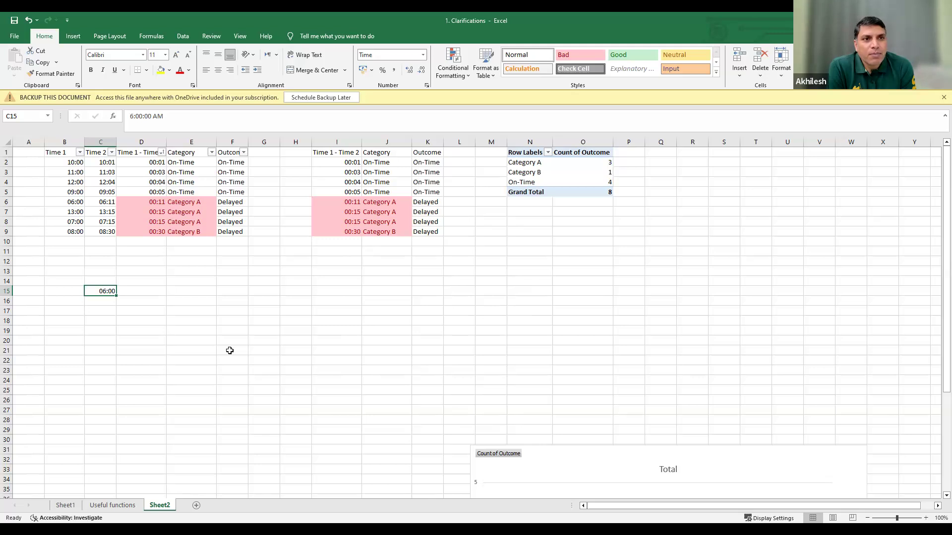
{"action": "type", "text": "0"}
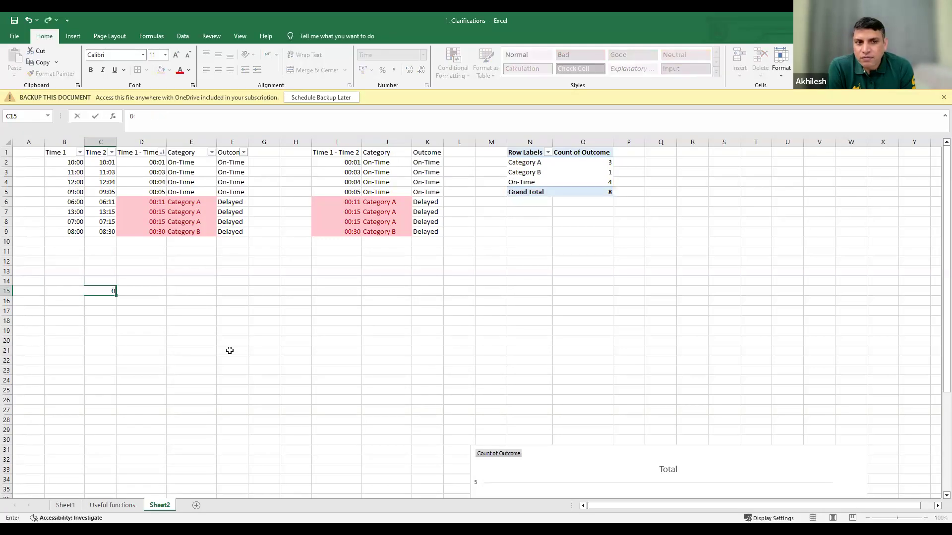
{"action": "type", "text": ".12"}
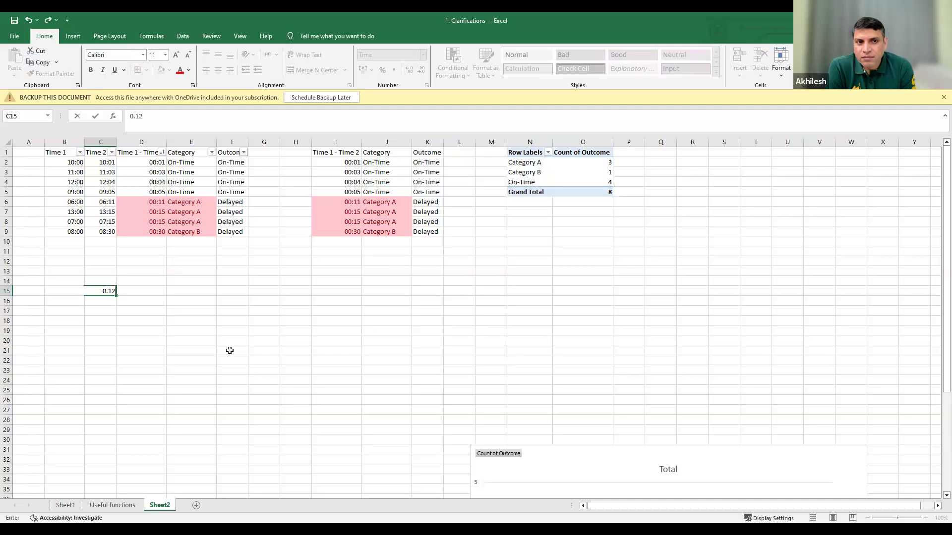
{"action": "key", "text": "Return"}
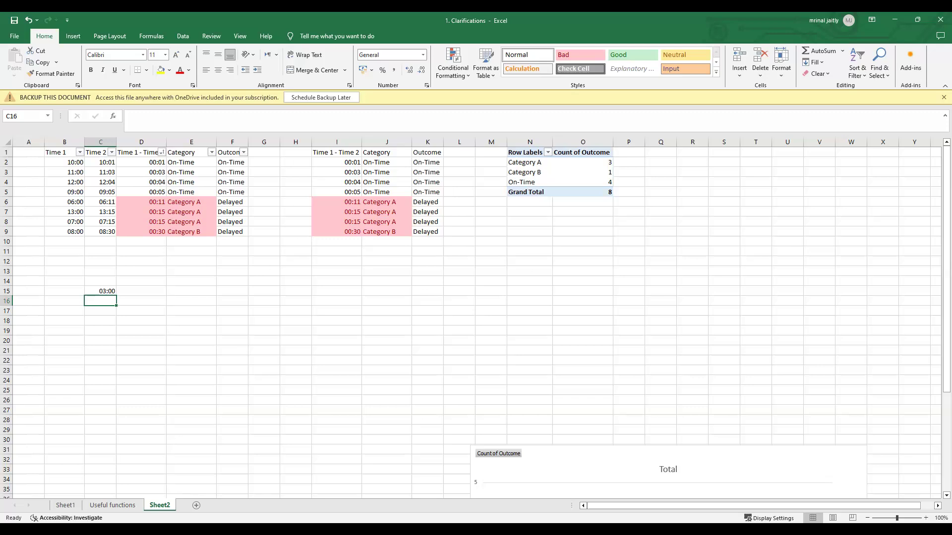
Switch to the PowerPoint presentation and delete the blocked Power BI add-in object from slide 1.
{"action": "key", "text": "alt+Tab"}
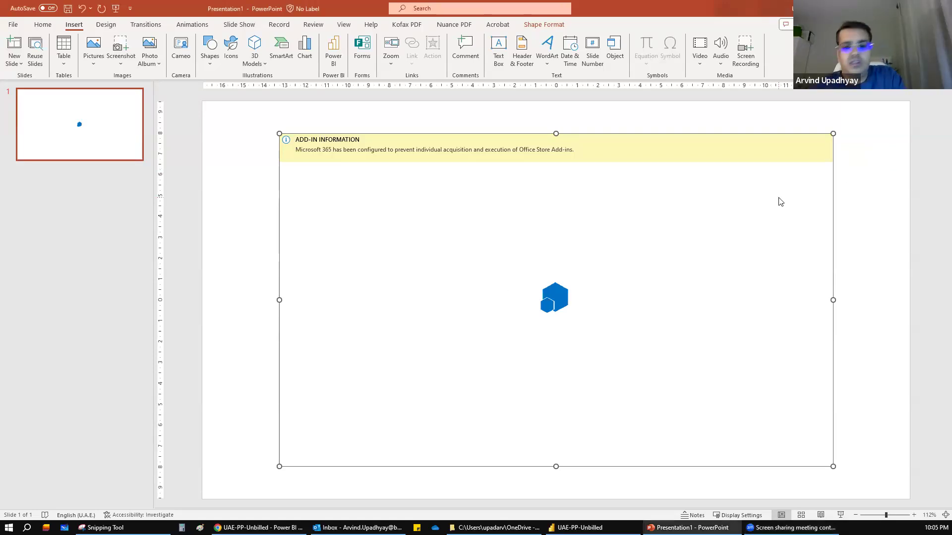
{"action": "key", "text": "Delete"}
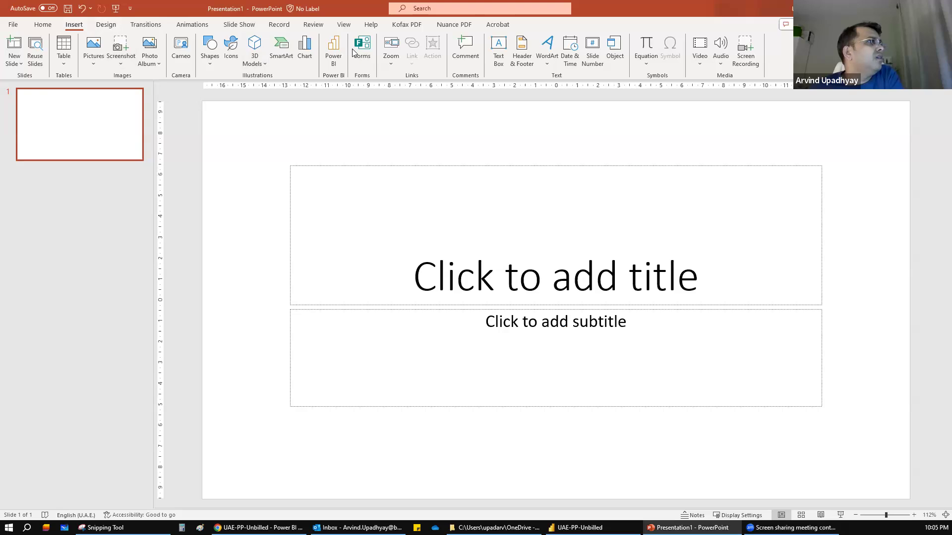
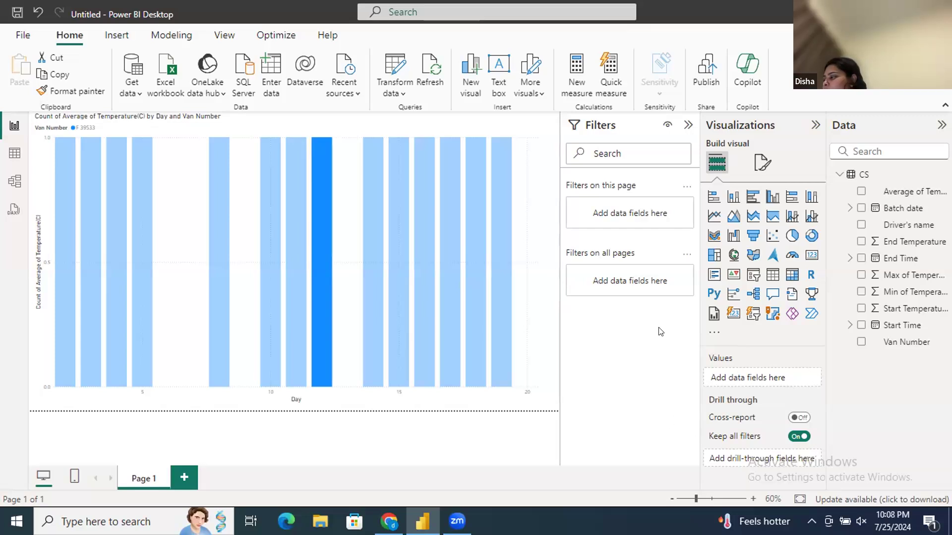
In the Power BI Desktop report, convert the column chart of Average of Temperature by Day and Van Number to a matrix.
{"action": "left_click", "coordinate": [540, 324]}
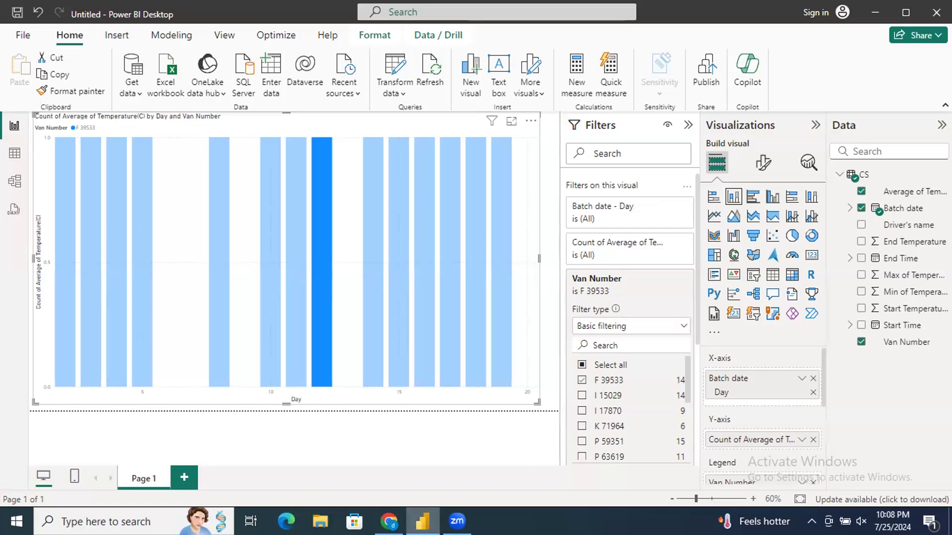
{"action": "left_click", "coordinate": [423, 521]}
{"action": "left_click", "coordinate": [423, 521]}
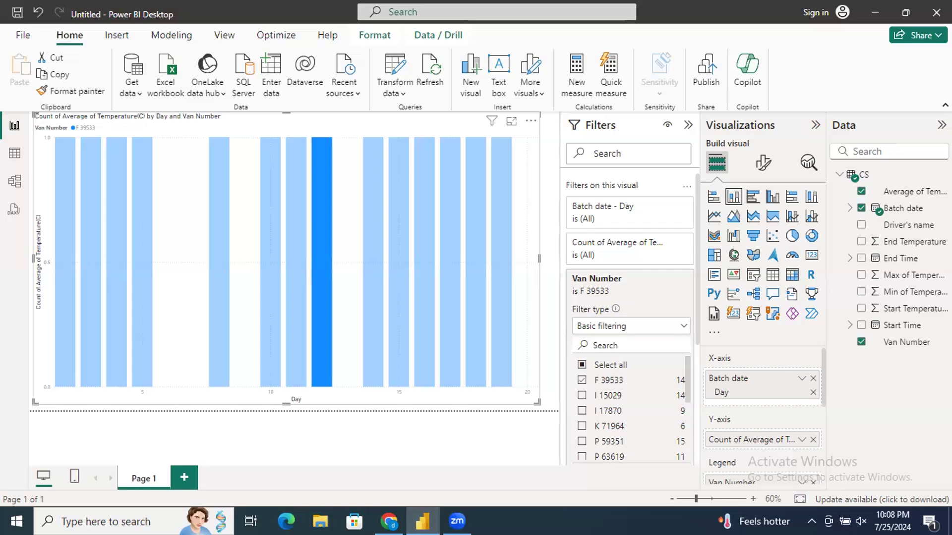
{"action": "left_click", "coordinate": [788, 277]}
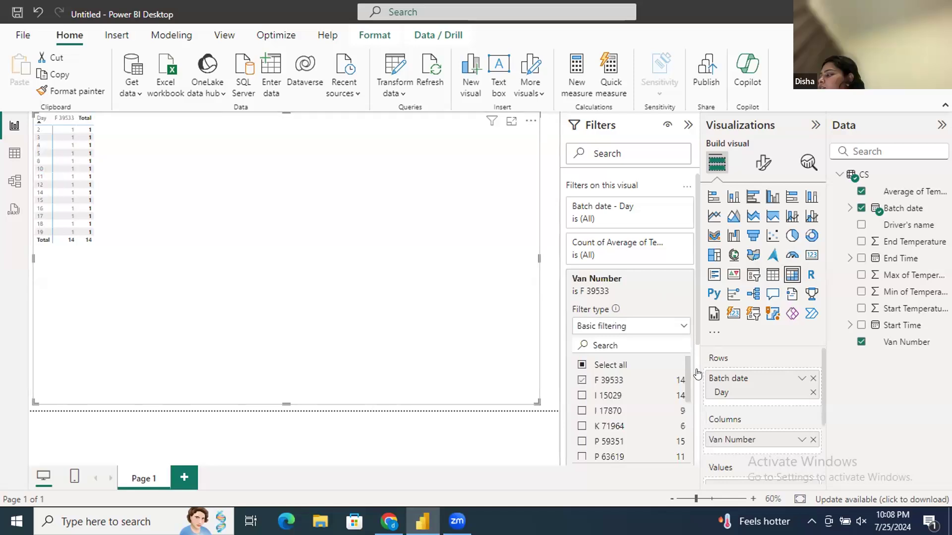
Summarize the matrix's temperature values by Sum, change that to Average, and include all van numbers in the visual's filter.
{"action": "scroll", "coordinate": [764, 397], "scroll_direction": "down", "scroll_amount": 3}
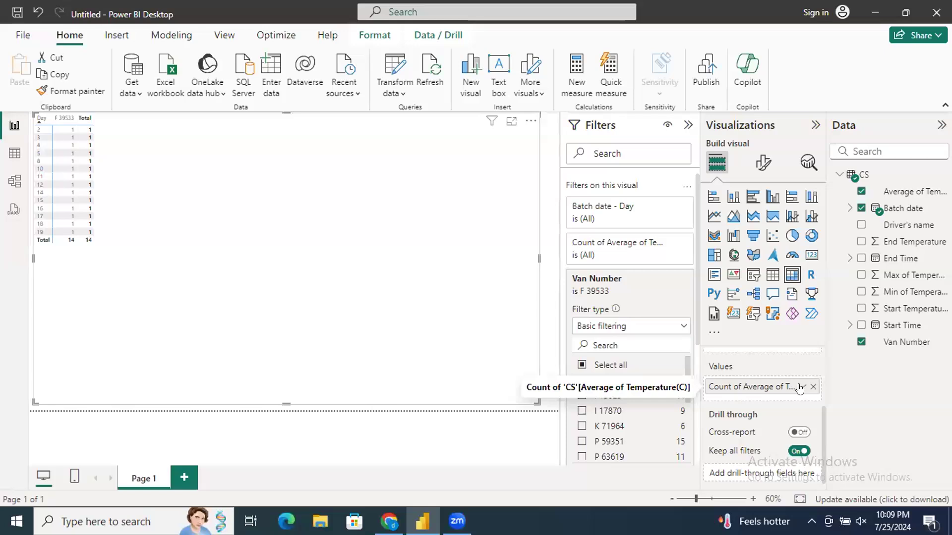
{"action": "left_click", "coordinate": [800, 386]}
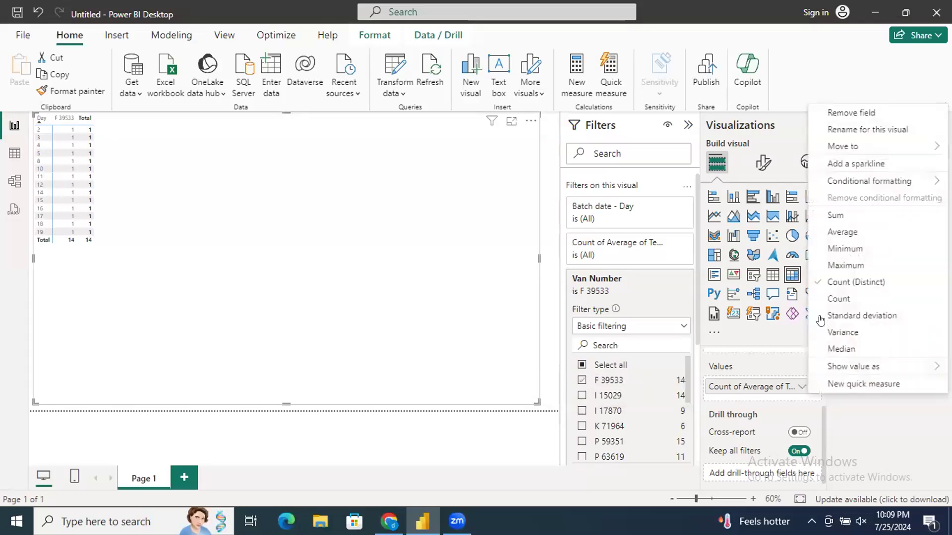
{"action": "left_click", "coordinate": [835, 215]}
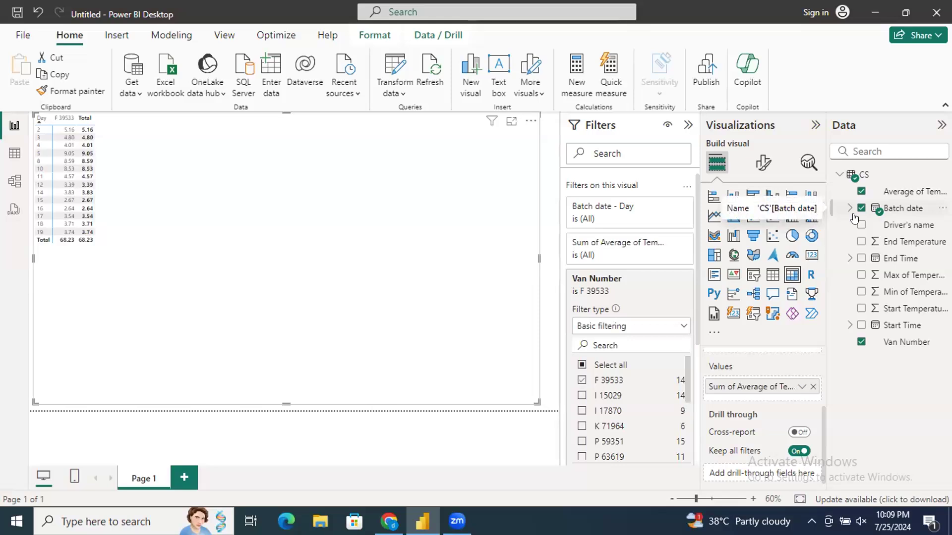
{"action": "left_click", "coordinate": [802, 386]}
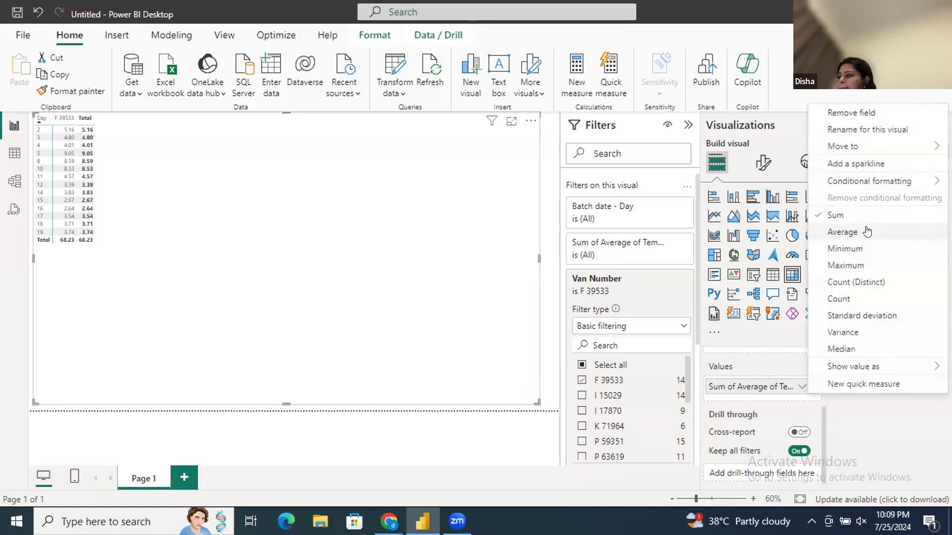
{"action": "left_click", "coordinate": [867, 231]}
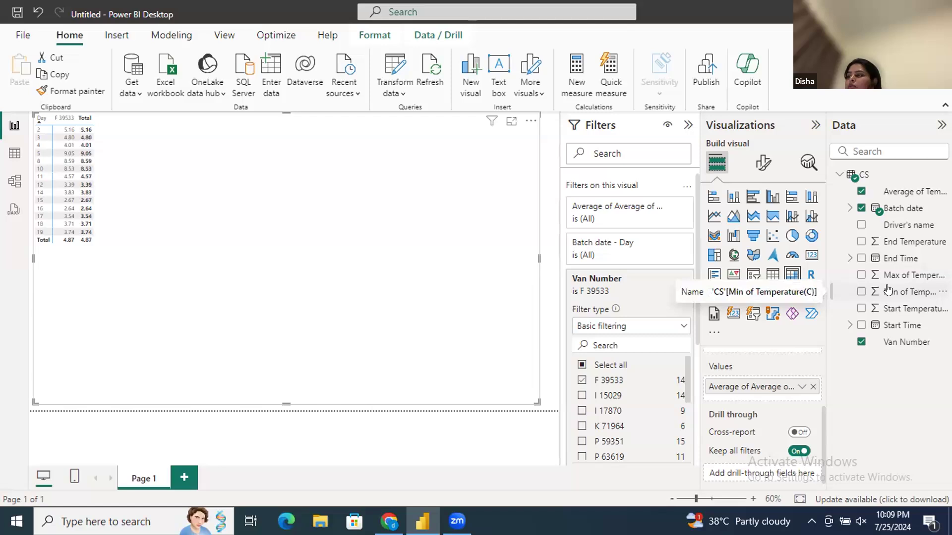
{"action": "left_click", "coordinate": [581, 366]}
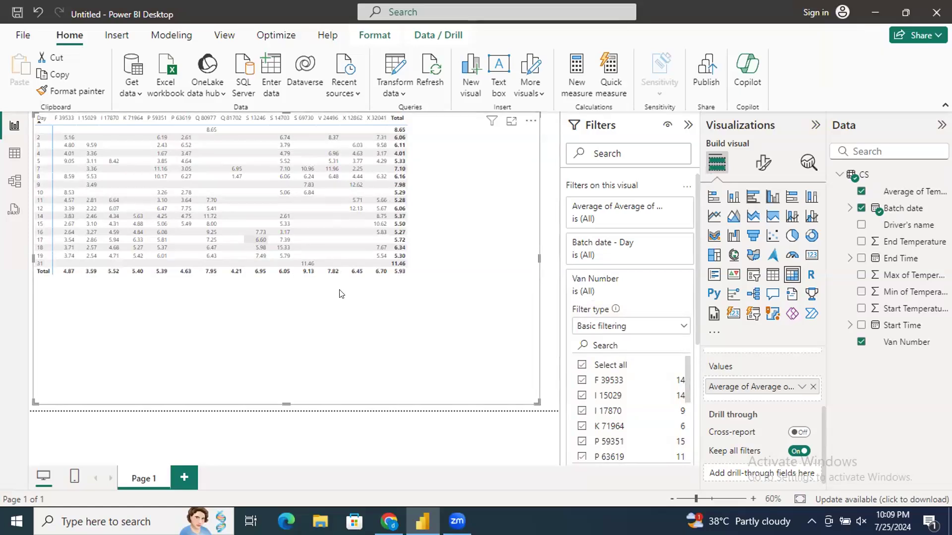
Convert the matrix to a line chart with Van Number as the legend and only the Batch date Day on the X-axis.
{"action": "scroll", "coordinate": [771, 371], "scroll_direction": "up", "scroll_amount": 3}
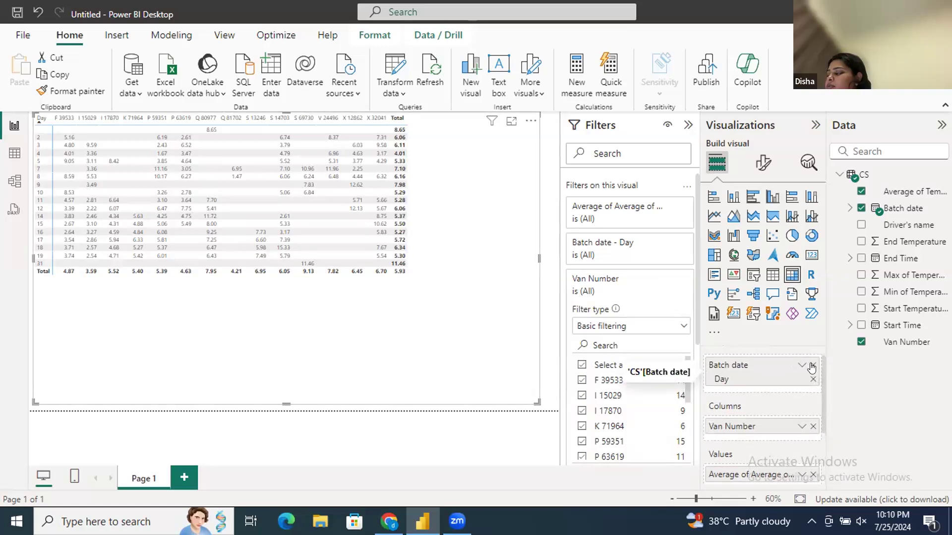
{"action": "left_click", "coordinate": [715, 217]}
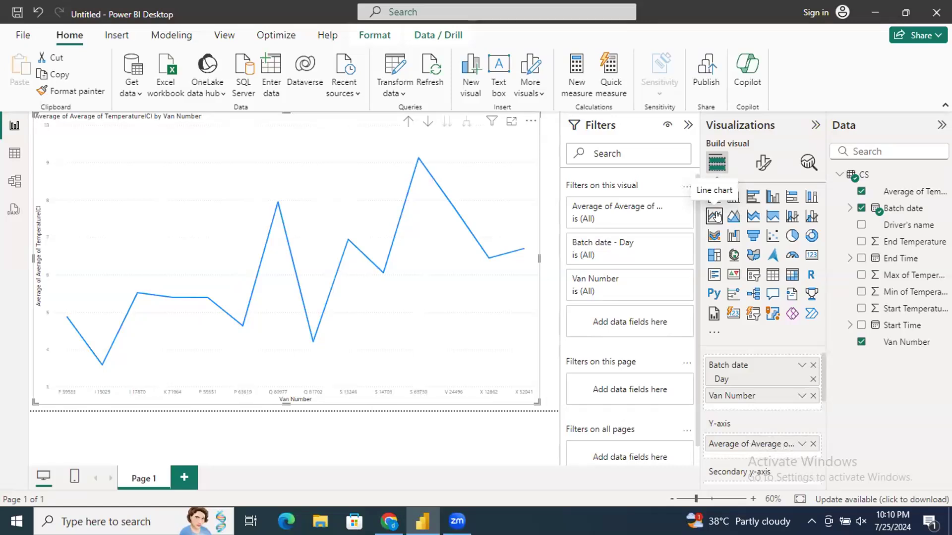
{"action": "scroll", "coordinate": [748, 419], "scroll_direction": "down", "scroll_amount": 3}
{"action": "scroll", "coordinate": [748, 425], "scroll_direction": "up", "scroll_amount": 2}
{"action": "scroll", "coordinate": [748, 423], "scroll_direction": "down", "scroll_amount": 3}
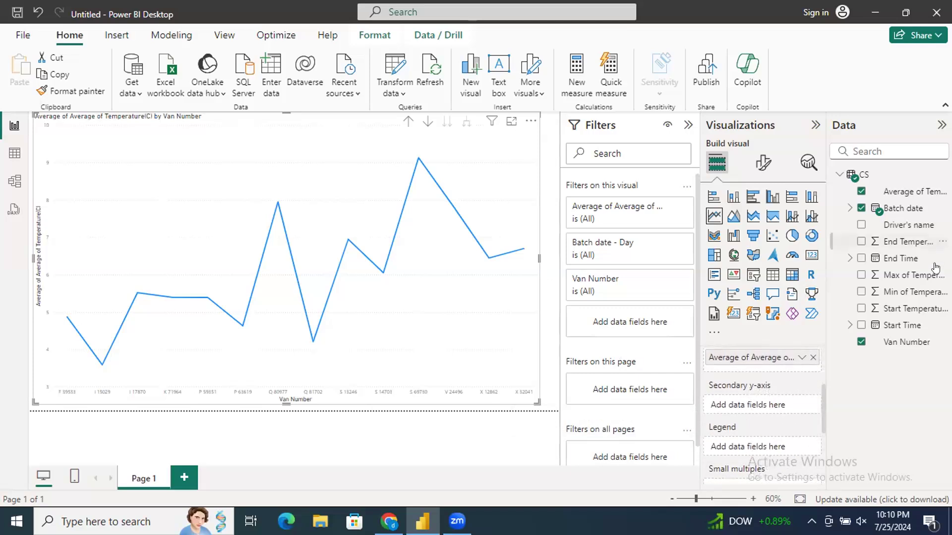
{"action": "left_click_drag", "start_coordinate": [897, 344], "coordinate": [769, 452]}
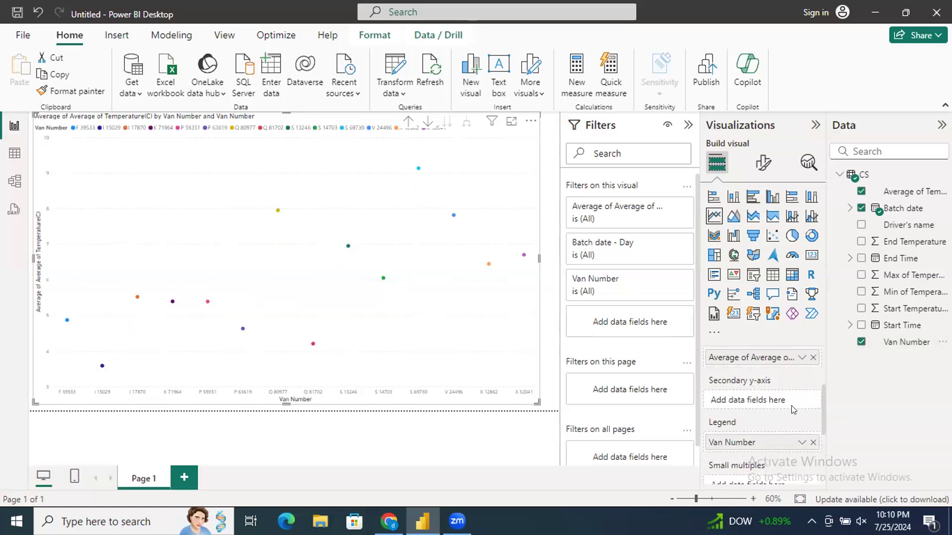
{"action": "scroll", "coordinate": [779, 387], "scroll_direction": "up", "scroll_amount": 2}
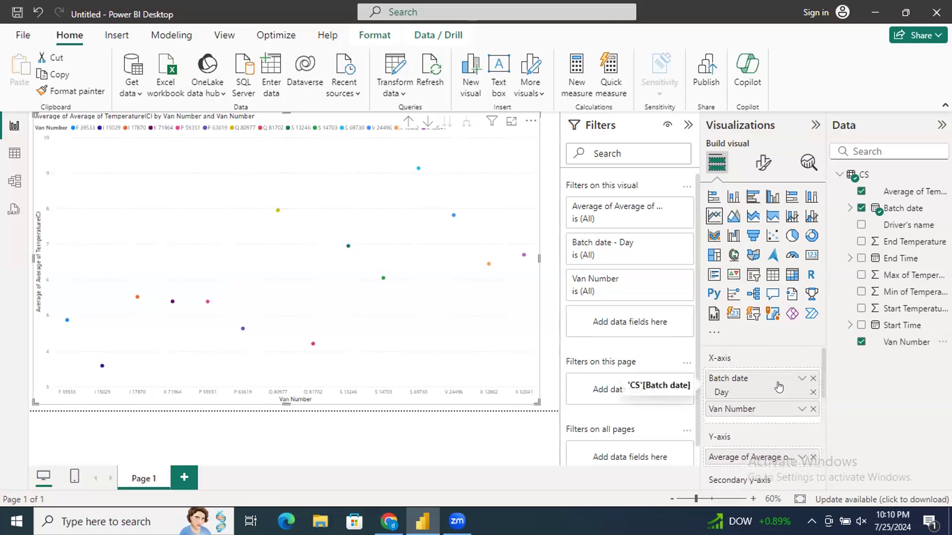
{"action": "left_click", "coordinate": [813, 410]}
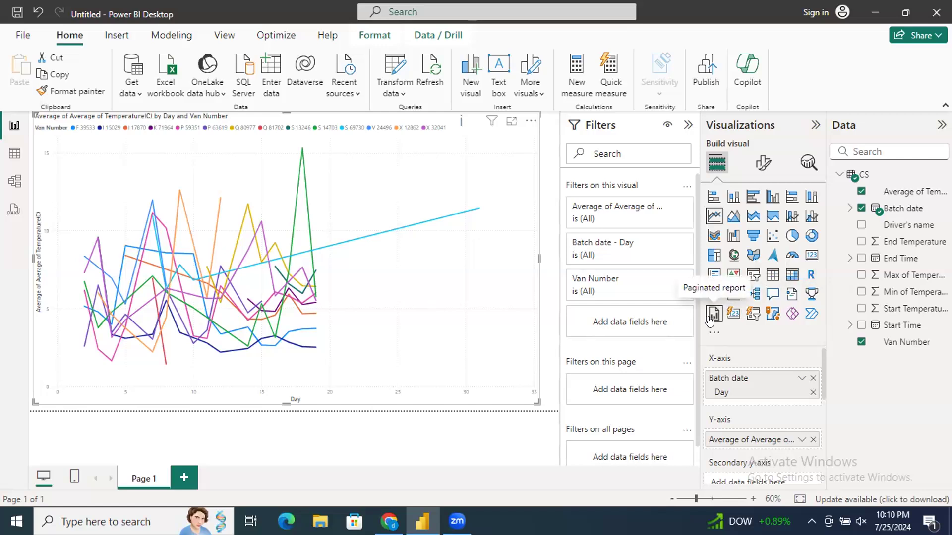
Try turning the line chart into a tile-style slicer and undo the conversion.
{"action": "left_click", "coordinate": [753, 314]}
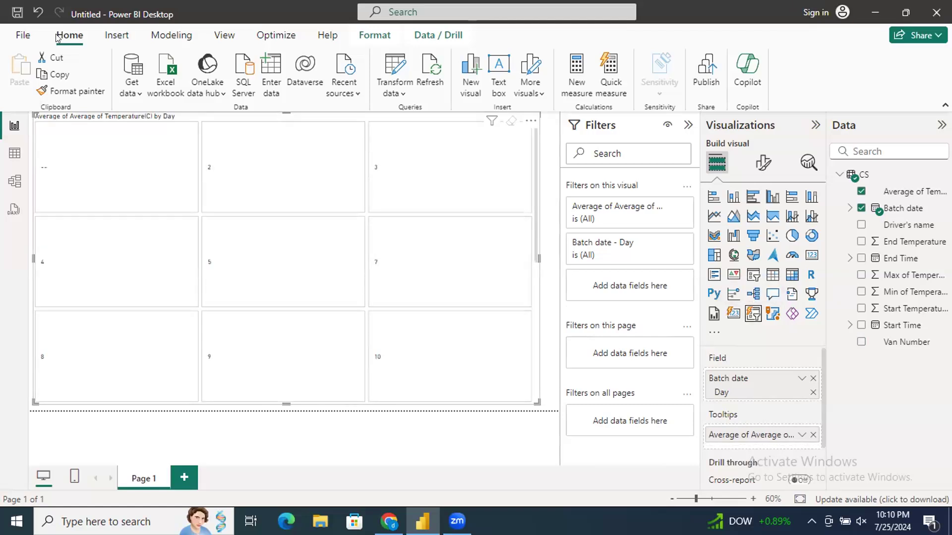
{"action": "left_click", "coordinate": [38, 14]}
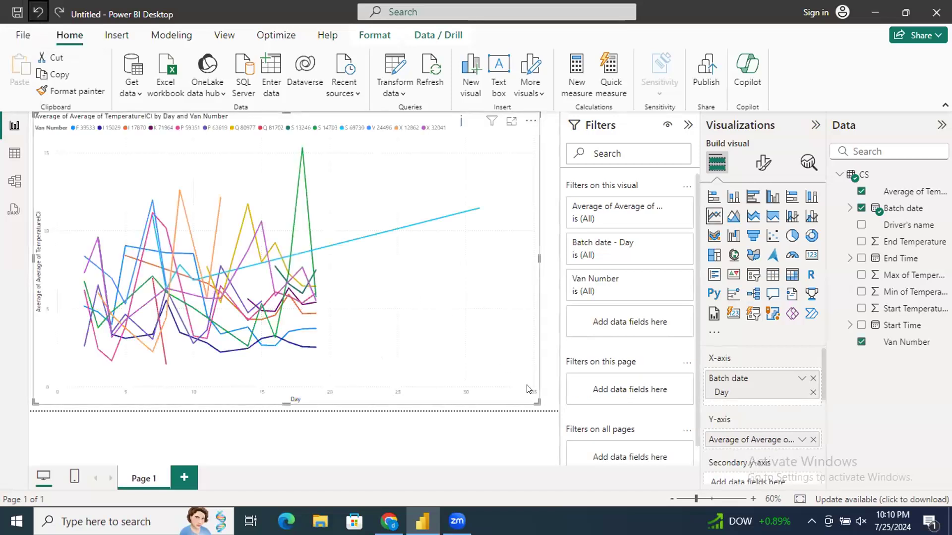
Shrink the line chart to roughly half its width and height, and add a compact tile-style Van Number slicer below it.
{"action": "left_click_drag", "start_coordinate": [538, 402], "coordinate": [306, 251]}
{"action": "left_click", "coordinate": [437, 246]}
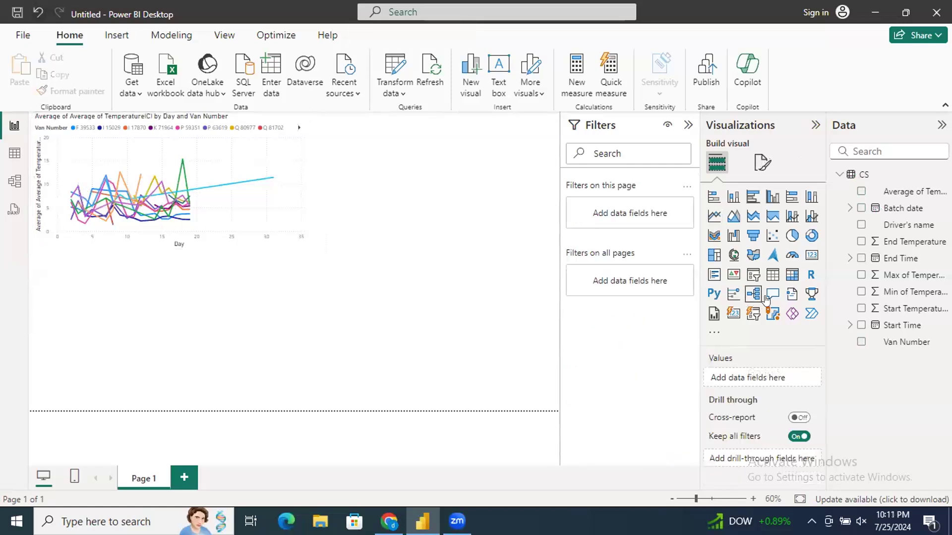
{"action": "left_click", "coordinate": [753, 314]}
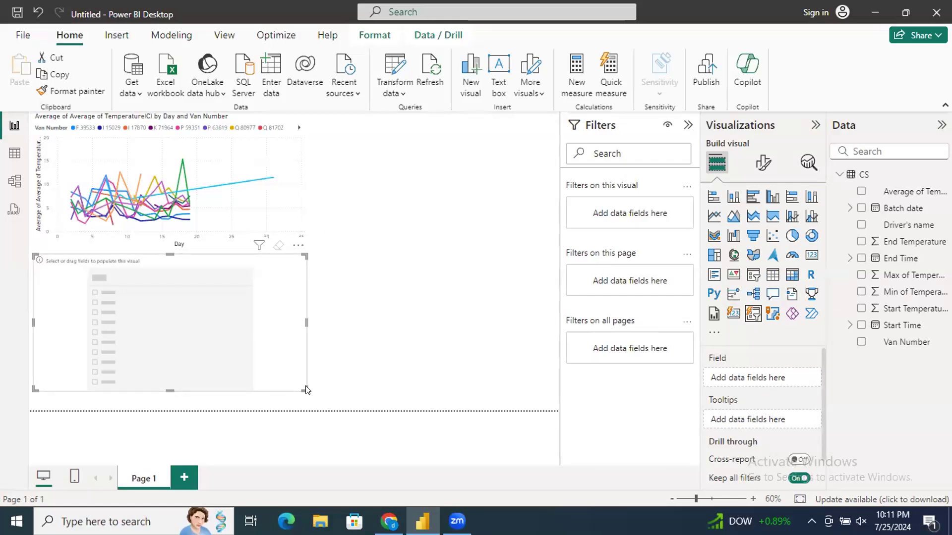
{"action": "left_click_drag", "start_coordinate": [305, 391], "coordinate": [228, 409]}
{"action": "left_click_drag", "start_coordinate": [920, 343], "coordinate": [775, 378]}
{"action": "left_click_drag", "start_coordinate": [775, 379], "coordinate": [775, 378]}
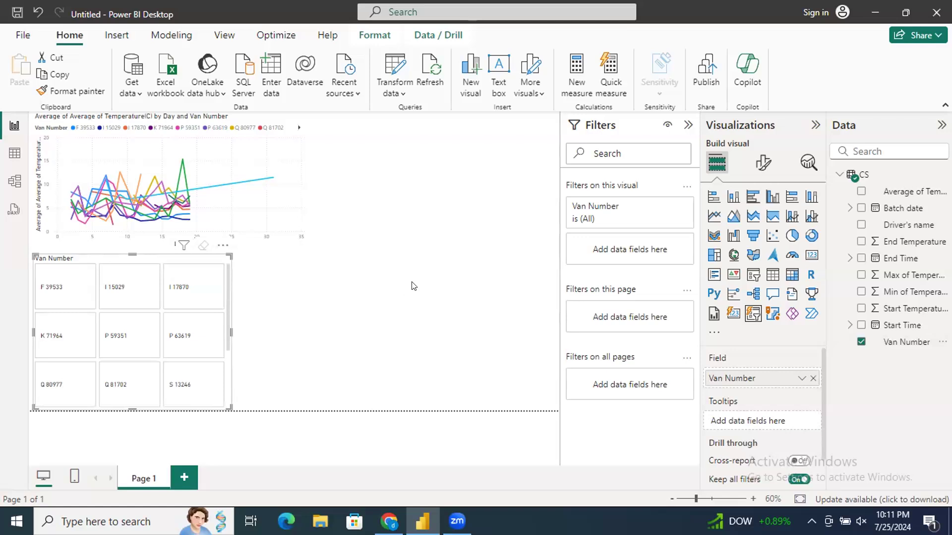
Filter the line chart to van F 39533 with the Van Number slicer.
{"action": "left_click", "coordinate": [475, 277]}
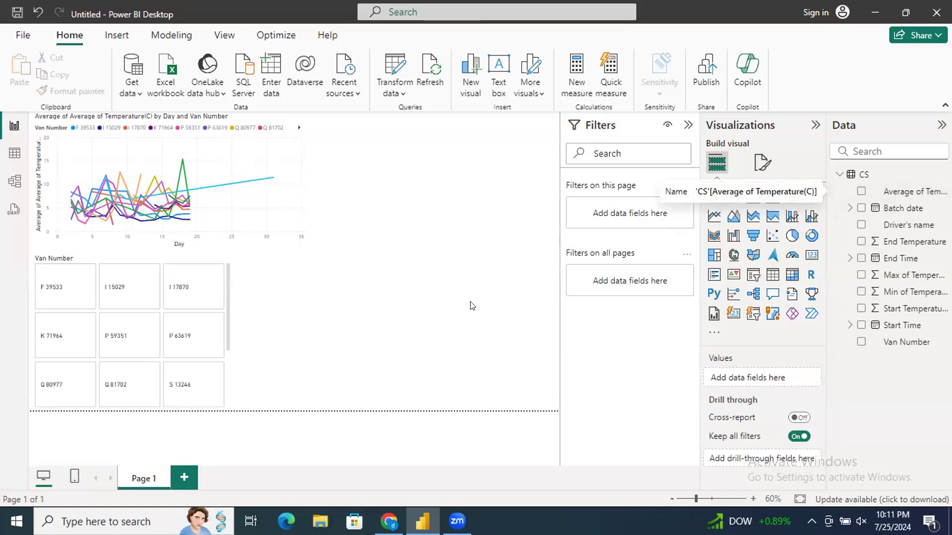
{"action": "left_click", "coordinate": [72, 284]}
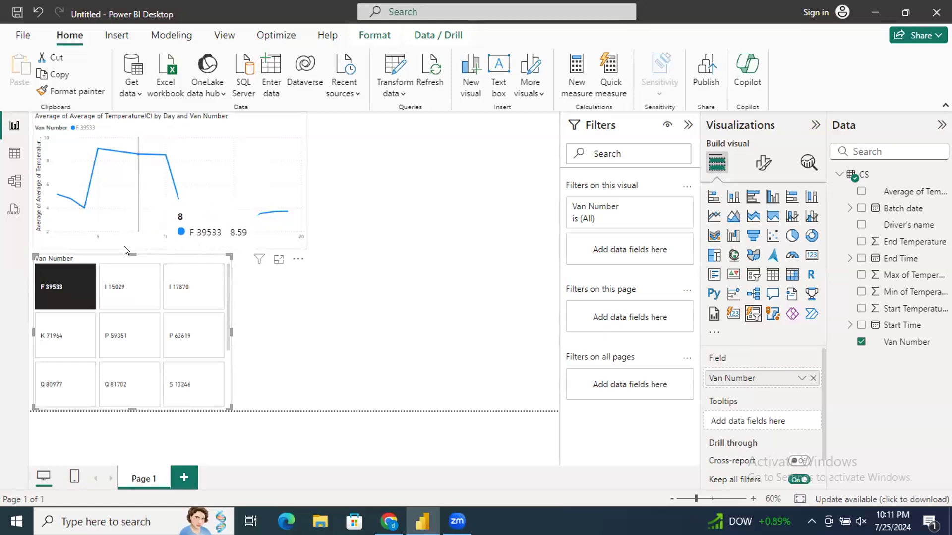
Compare the daily temperature lines of vans I 15029 and F 39533 by alternating between them in the Van Number slicer.
{"action": "left_click", "coordinate": [112, 308]}
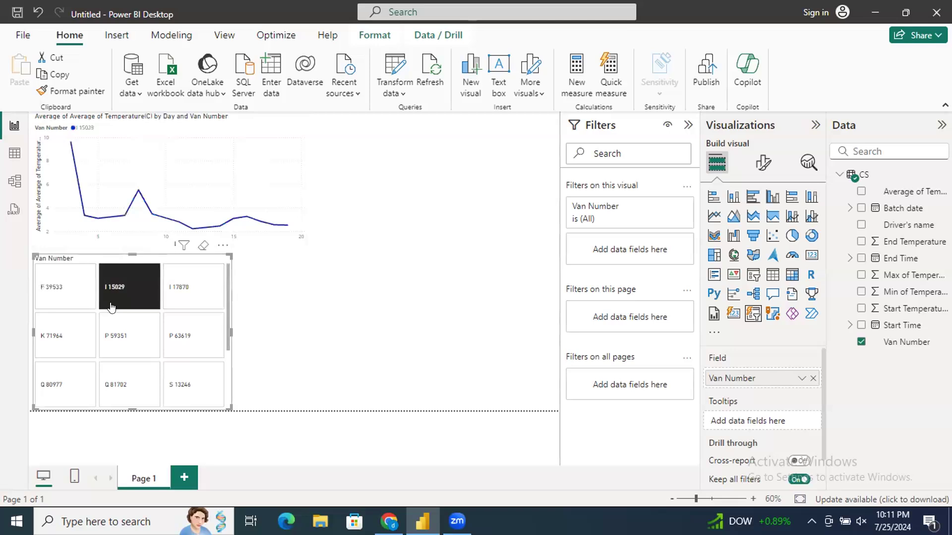
{"action": "left_click", "coordinate": [76, 296]}
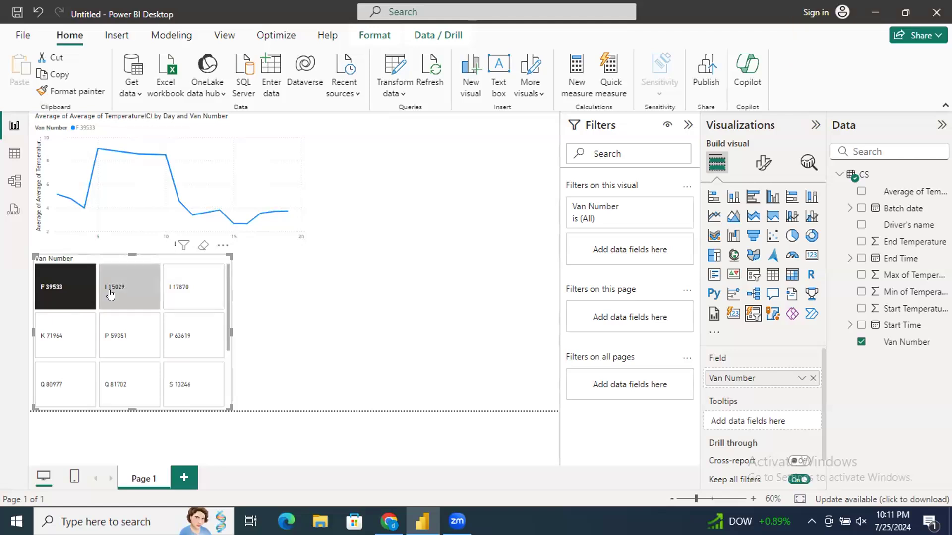
{"action": "left_click", "coordinate": [110, 295]}
{"action": "left_click", "coordinate": [83, 294]}
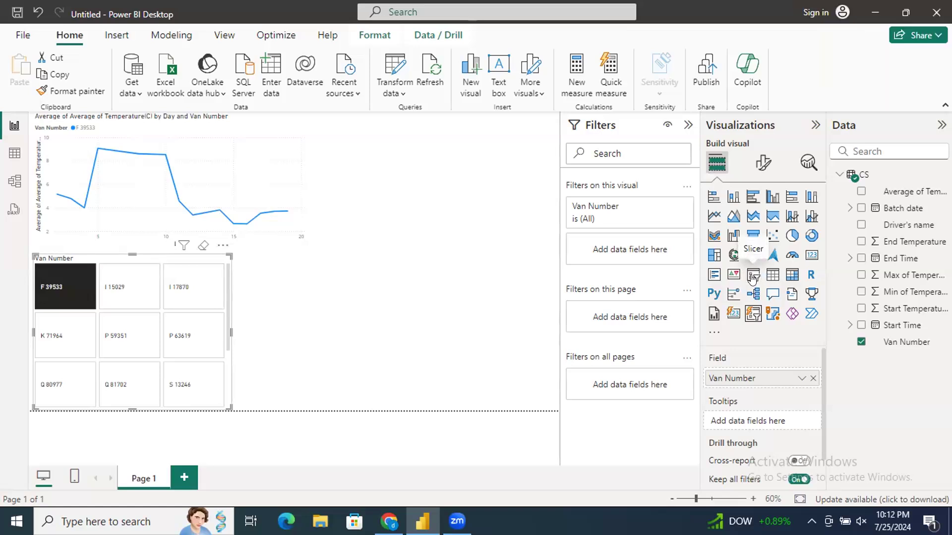
Convert the Van Number tiles to a standard list slicer, and show vans I 15029 and F 39533 together before clearing the selection.
{"action": "left_click", "coordinate": [753, 276]}
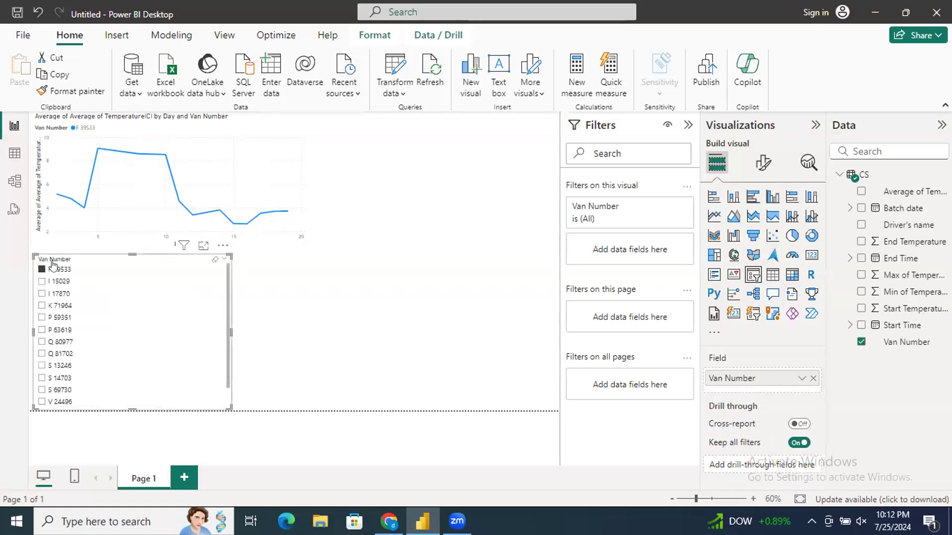
{"action": "left_click", "coordinate": [42, 282]}
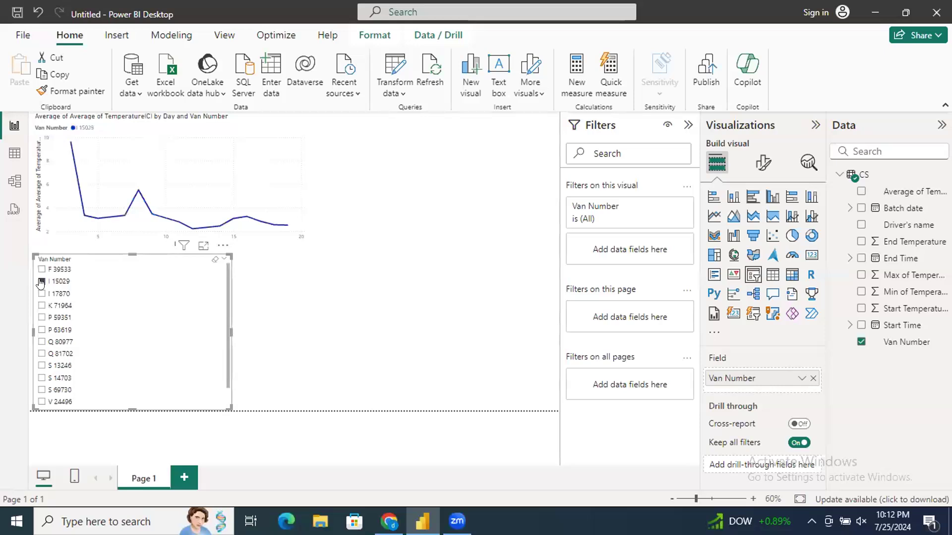
{"action": "left_click", "coordinate": [41, 270], "text": "ctrl"}
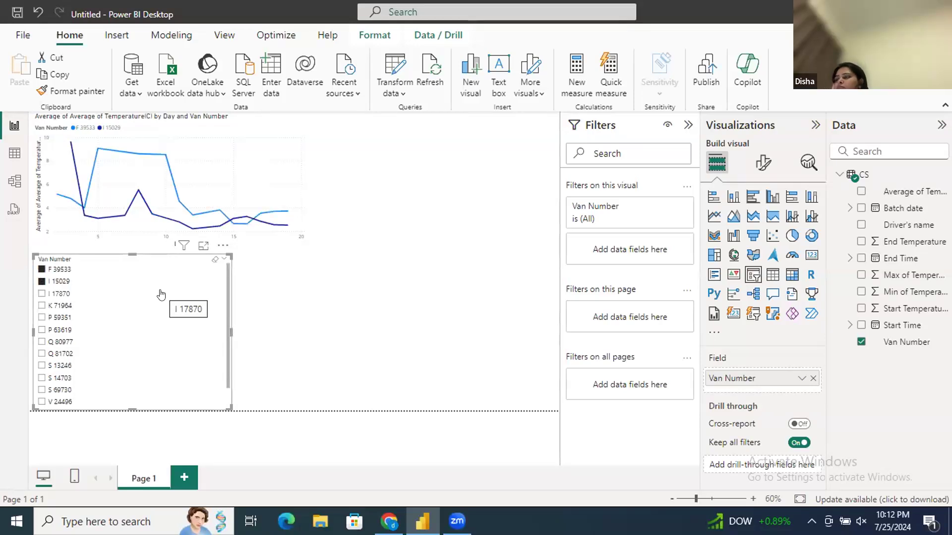
{"action": "left_click", "coordinate": [41, 270]}
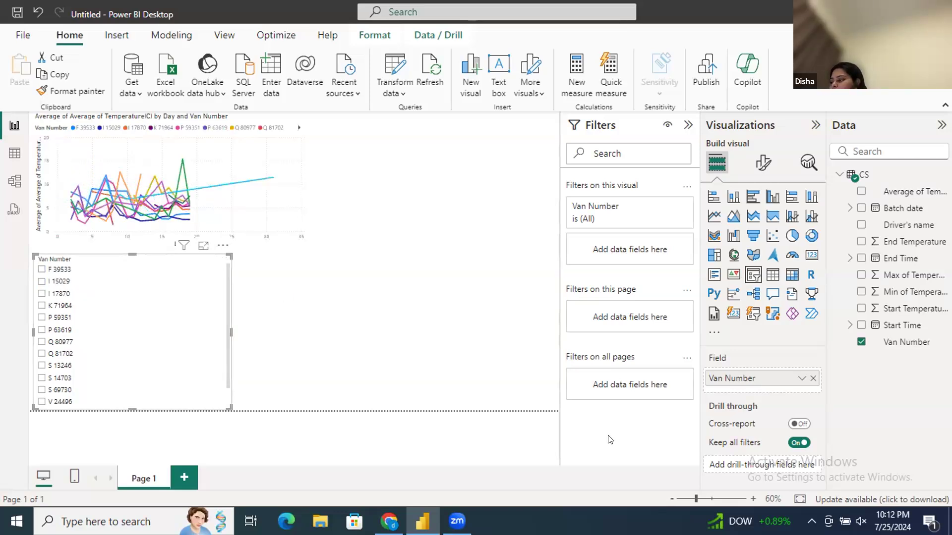